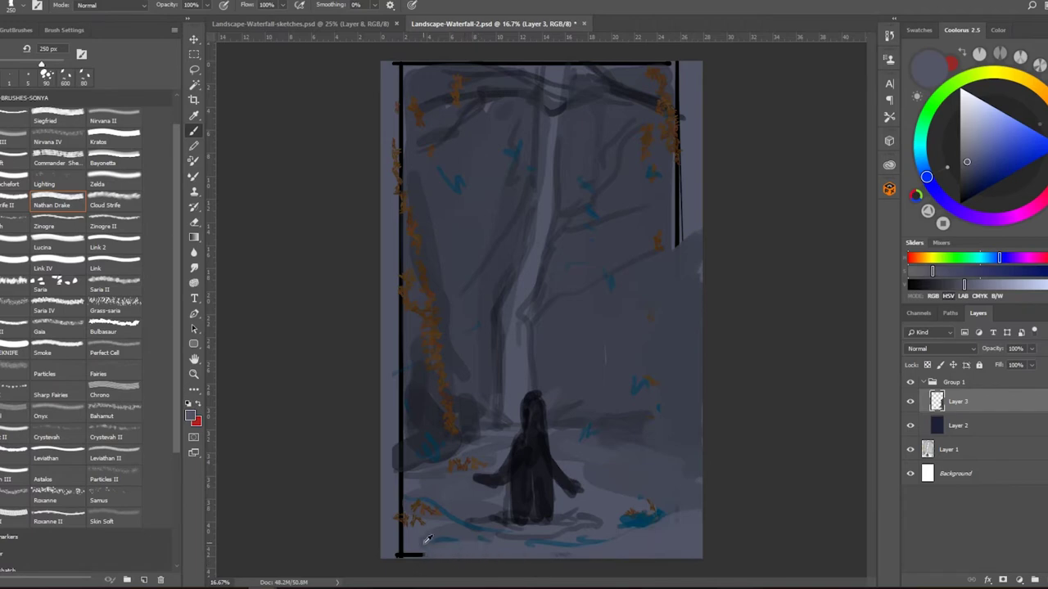
Cover the black border lines with sampled muted blues, then paint the waterfall as a pale lavender strip.
{"action": "left_click", "coordinate": [413, 452], "text": "alt"}
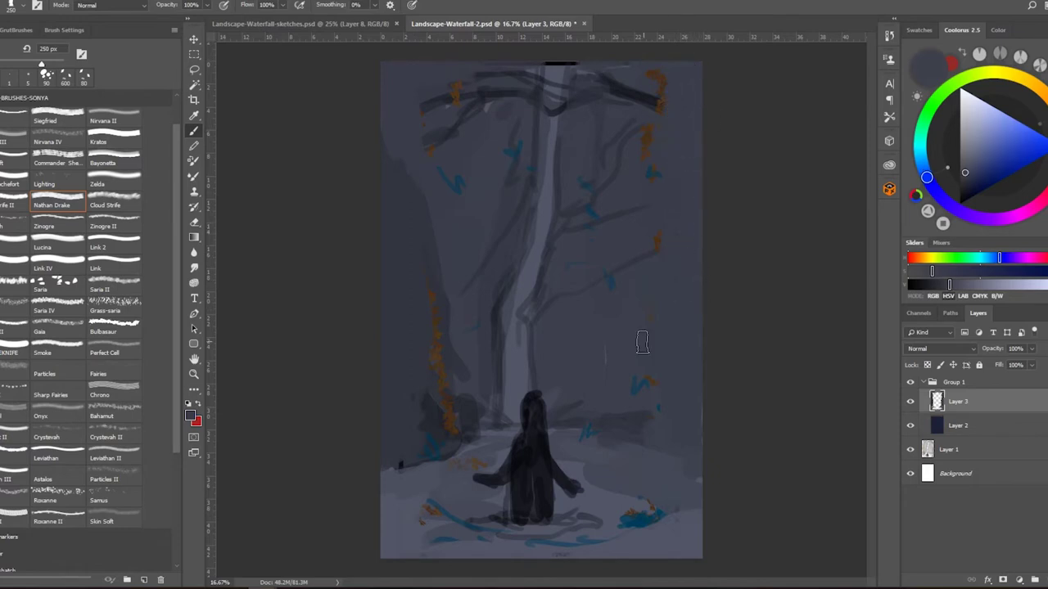
{"action": "left_click", "coordinate": [538, 276], "text": "alt"}
{"action": "mouse_move", "coordinate": [554, 66]}
{"action": "left_mouse_down"}
{"action": "mouse_move", "coordinate": [510, 348]}
{"action": "mouse_move", "coordinate": [510, 427]}
{"action": "left_mouse_up"}
Block in dark blue cliffs on both sides of the waterfall, enlarging the brush to 500 px.
{"action": "left_click", "coordinate": [604, 205], "text": "alt"}
{"action": "left_click_drag", "start_coordinate": [667, 82], "coordinate": [582, 127]}
{"action": "left_click", "coordinate": [416, 312], "text": "alt"}
{"action": "mouse_move", "coordinate": [667, 107]}
{"action": "left_mouse_down"}
{"action": "mouse_move", "coordinate": [674, 82]}
{"action": "mouse_move", "coordinate": [620, 210]}
{"action": "mouse_move", "coordinate": [682, 461]}
{"action": "mouse_move", "coordinate": [673, 265]}
{"action": "mouse_move", "coordinate": [695, 357]}
{"action": "left_mouse_up"}
{"action": "key", "text": "bracketright"}
{"action": "key", "text": "bracketright"}
{"action": "key", "text": "bracketright"}
{"action": "mouse_move", "coordinate": [421, 402]}
{"action": "left_mouse_down"}
{"action": "mouse_move", "coordinate": [412, 254]}
{"action": "mouse_move", "coordinate": [414, 278]}
{"action": "left_mouse_up"}
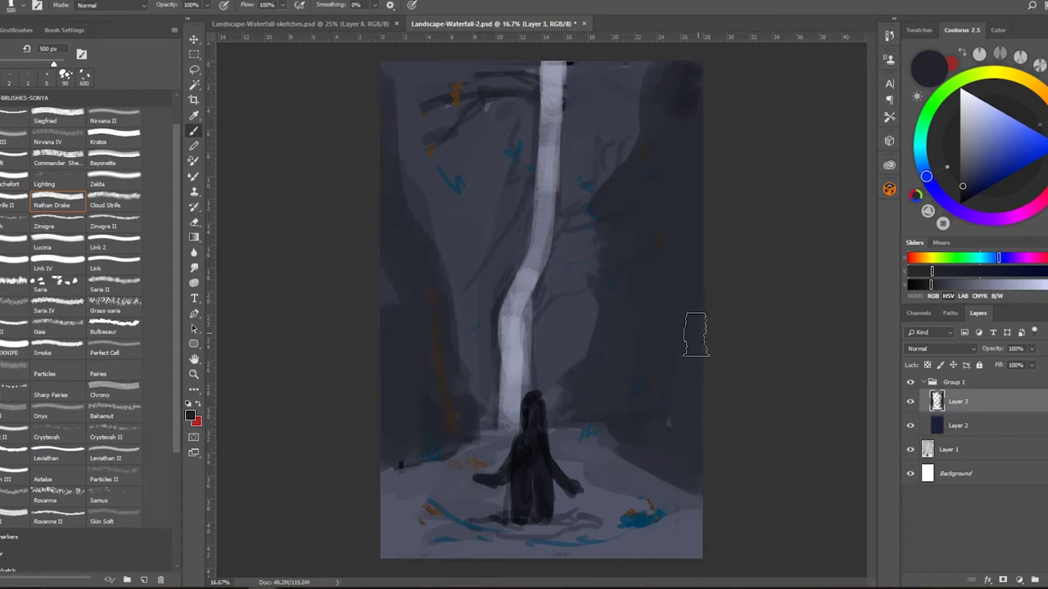
Paint over the blue and orange marks on the ground left of the figure using the sampled ground colour.
{"action": "left_click", "coordinate": [455, 493], "text": "alt"}
{"action": "left_click_drag", "start_coordinate": [455, 493], "coordinate": [500, 483]}
{"action": "key", "text": "bracketleft"}
{"action": "key", "text": "bracketleft"}
{"action": "key", "text": "bracketleft"}
Add a new layer, lasso the dark figure and scale it down below the waterfall, then deselect.
{"action": "left_click", "coordinate": [534, 385], "text": "alt"}
{"action": "key", "text": "l"}
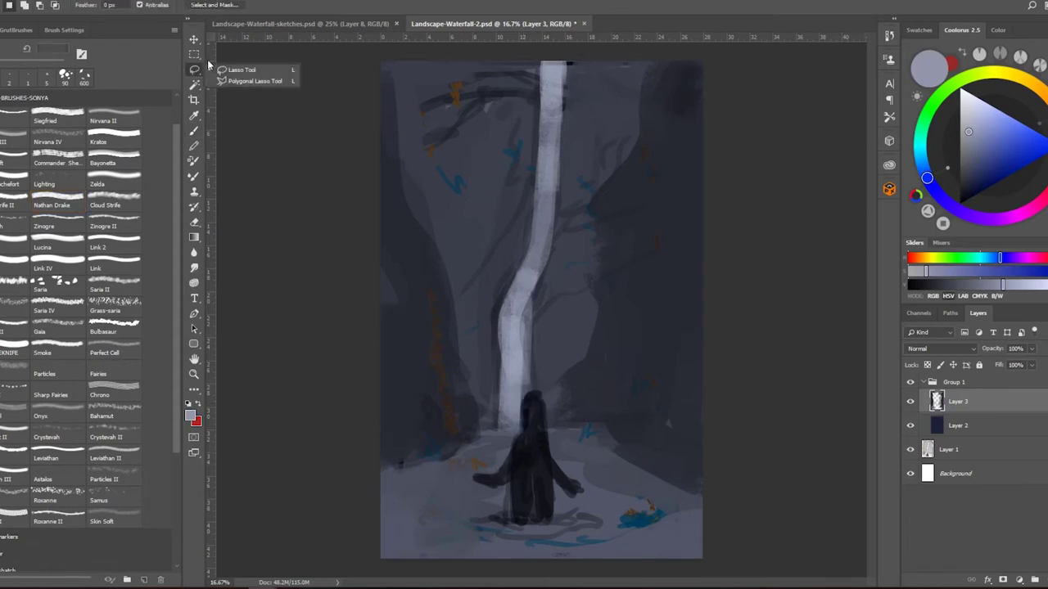
{"action": "key", "text": "ctrl+shift+alt+n"}
{"action": "mouse_move", "coordinate": [551, 438]}
{"action": "left_mouse_down"}
{"action": "mouse_move", "coordinate": [490, 467]}
{"action": "mouse_move", "coordinate": [480, 517]}
{"action": "mouse_move", "coordinate": [595, 504]}
{"action": "mouse_move", "coordinate": [579, 420]}
{"action": "mouse_move", "coordinate": [585, 442]}
{"action": "mouse_move", "coordinate": [563, 474]}
{"action": "left_mouse_up"}
{"action": "key", "text": "ctrl+t"}
{"action": "key", "text": "Return"}
{"action": "key", "text": "b"}
{"action": "key", "text": "ctrl+d"}
Paint out the remains of the larger figure around the scaled head and arms with sampled surrounding colours.
{"action": "left_click", "coordinate": [540, 394], "text": "alt"}
{"action": "mouse_move", "coordinate": [521, 430]}
{"action": "left_mouse_down"}
{"action": "mouse_move", "coordinate": [528, 360]}
{"action": "mouse_move", "coordinate": [561, 454]}
{"action": "left_mouse_up"}
{"action": "left_click", "coordinate": [477, 479], "text": "alt"}
{"action": "left_click_drag", "start_coordinate": [477, 479], "coordinate": [504, 468]}
{"action": "left_click", "coordinate": [525, 445], "text": "alt"}
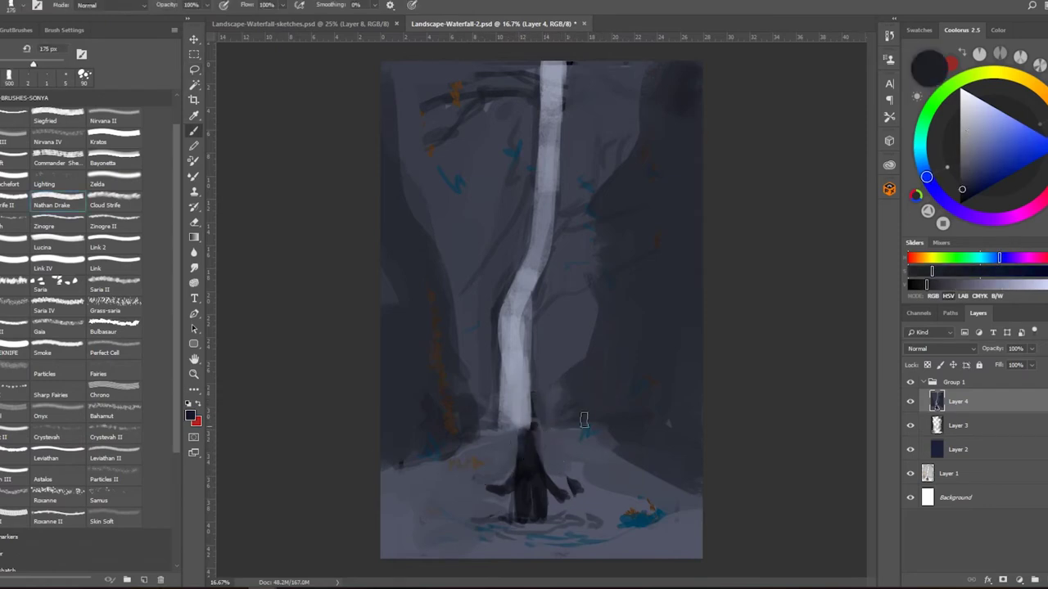
Fill the figure's body with near-black and clean up its right hand with a 100 px brush.
{"action": "left_click", "coordinate": [522, 455], "text": "alt"}
{"action": "left_click_drag", "start_coordinate": [518, 434], "coordinate": [517, 504]}
{"action": "key", "text": "bracketleft"}
{"action": "key", "text": "bracketleft"}
{"action": "left_click", "coordinate": [541, 465], "text": "alt"}
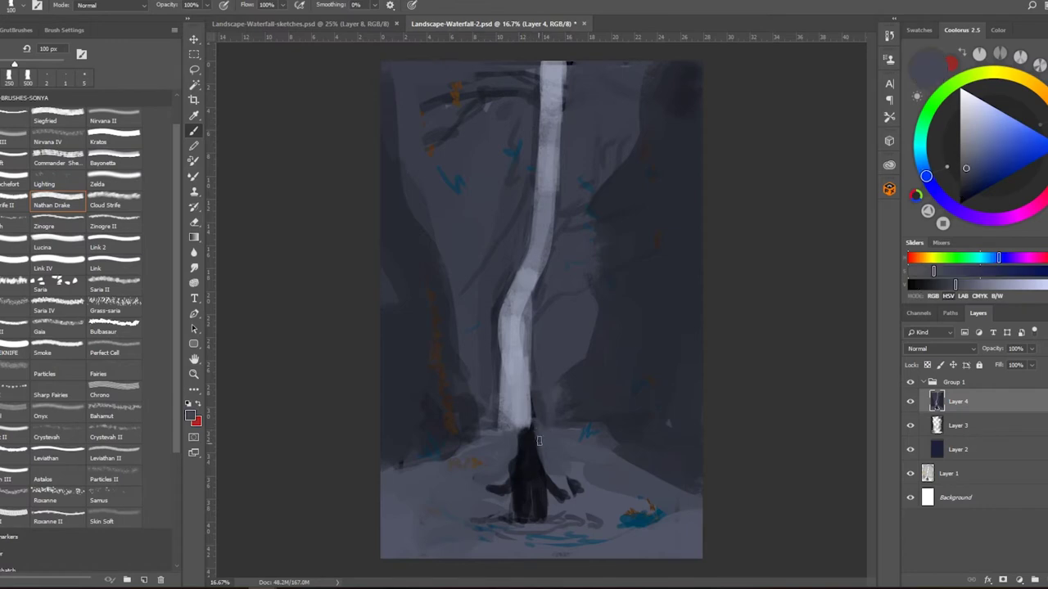
{"action": "left_click", "coordinate": [563, 473], "text": "alt"}
{"action": "left_click_drag", "start_coordinate": [574, 485], "coordinate": [567, 498]}
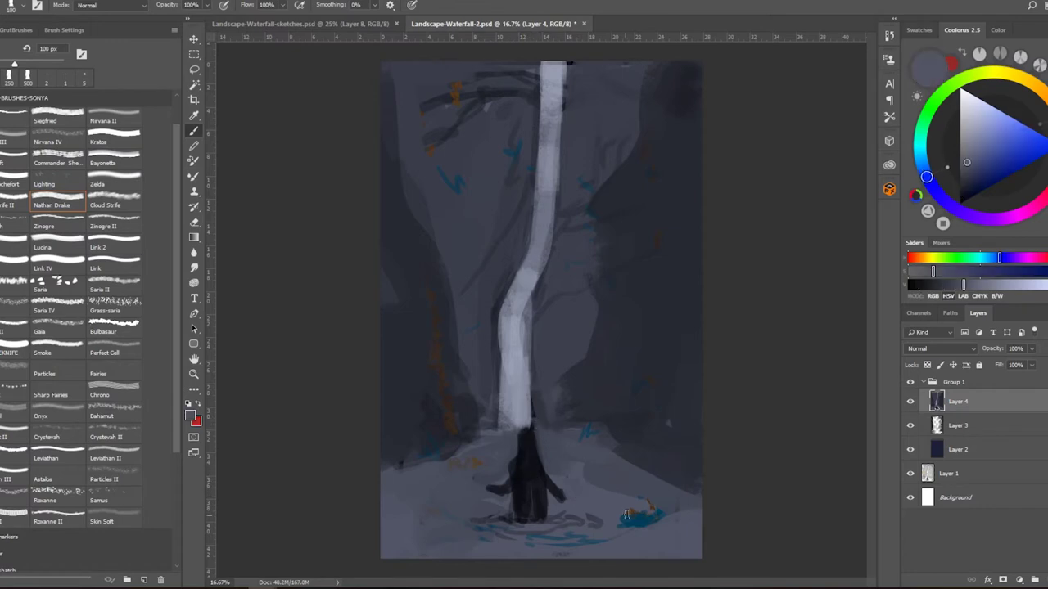
Paint over the branches and blue marks on the rock walls beside the waterfall with a 250 px brush.
{"action": "left_click", "coordinate": [583, 370], "text": "alt"}
{"action": "key", "text": "bracketright"}
{"action": "key", "text": "bracketright"}
{"action": "key", "text": "bracketright"}
{"action": "key", "text": "bracketright"}
{"action": "key", "text": "bracketright"}
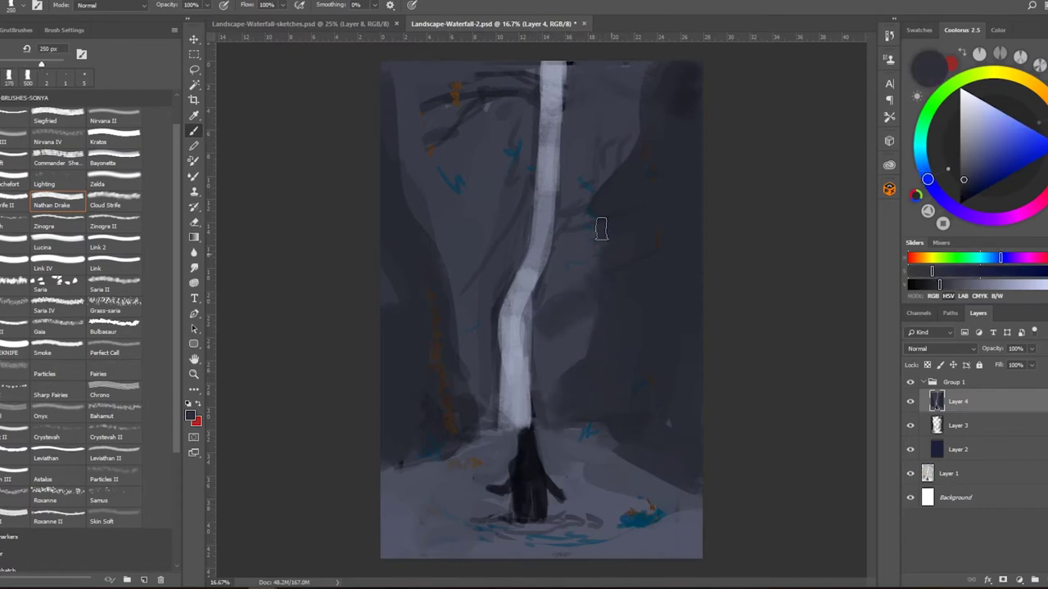
{"action": "left_click", "coordinate": [519, 203], "text": "alt"}
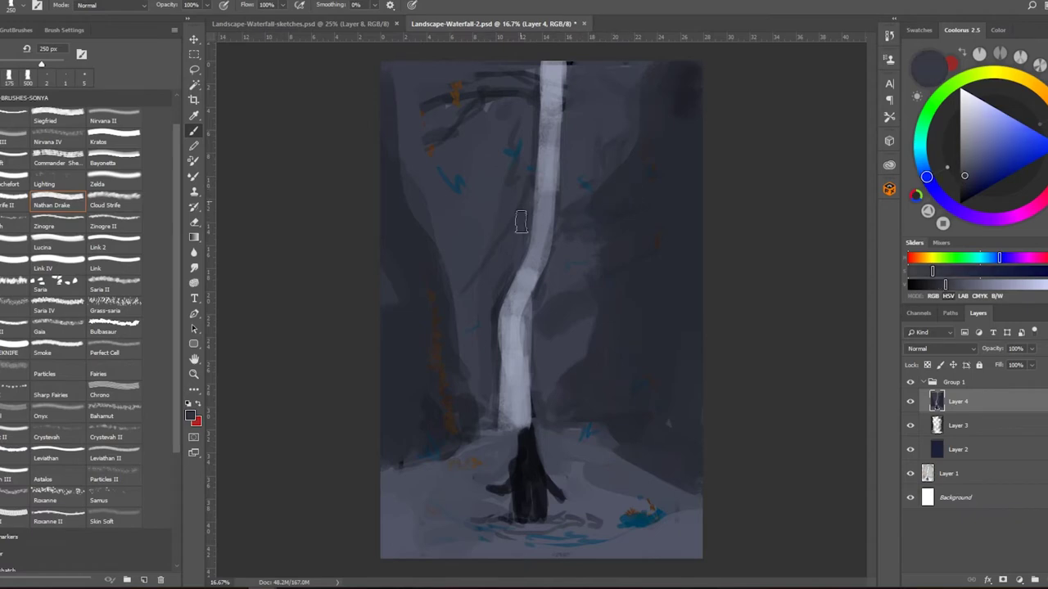
{"action": "mouse_move", "coordinate": [517, 171]}
{"action": "left_mouse_down"}
{"action": "mouse_move", "coordinate": [434, 105]}
{"action": "mouse_move", "coordinate": [492, 108]}
{"action": "mouse_move", "coordinate": [526, 68]}
{"action": "left_mouse_up"}
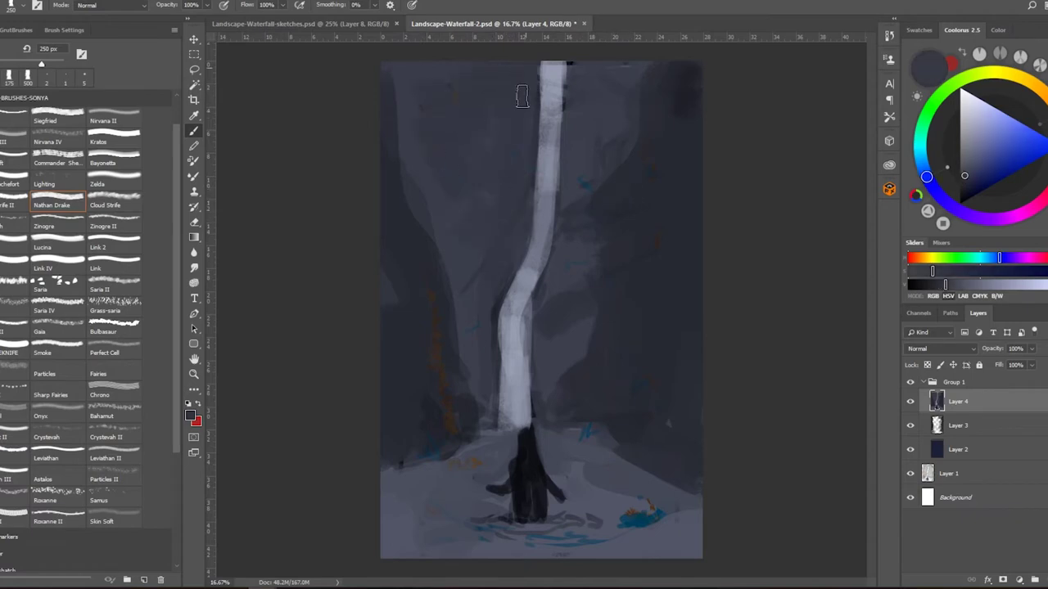
Cover the orange marks on the left cliff and blend its edge into the back wall at 400 px.
{"action": "key", "text": "bracketright"}
{"action": "key", "text": "bracketright"}
{"action": "left_click", "coordinate": [452, 431], "text": "alt"}
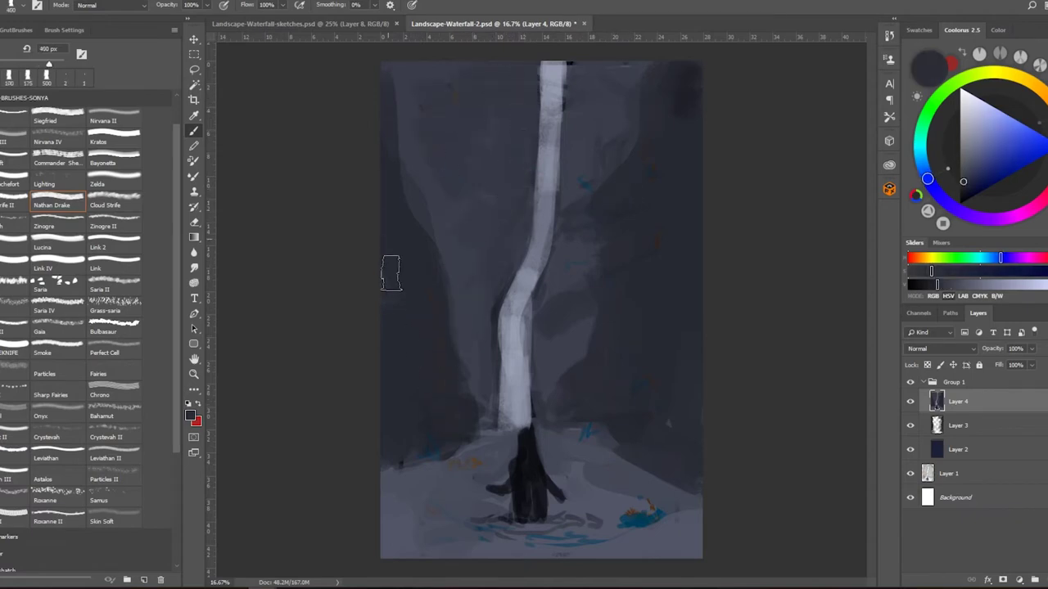
{"action": "left_click", "coordinate": [480, 350], "text": "alt"}
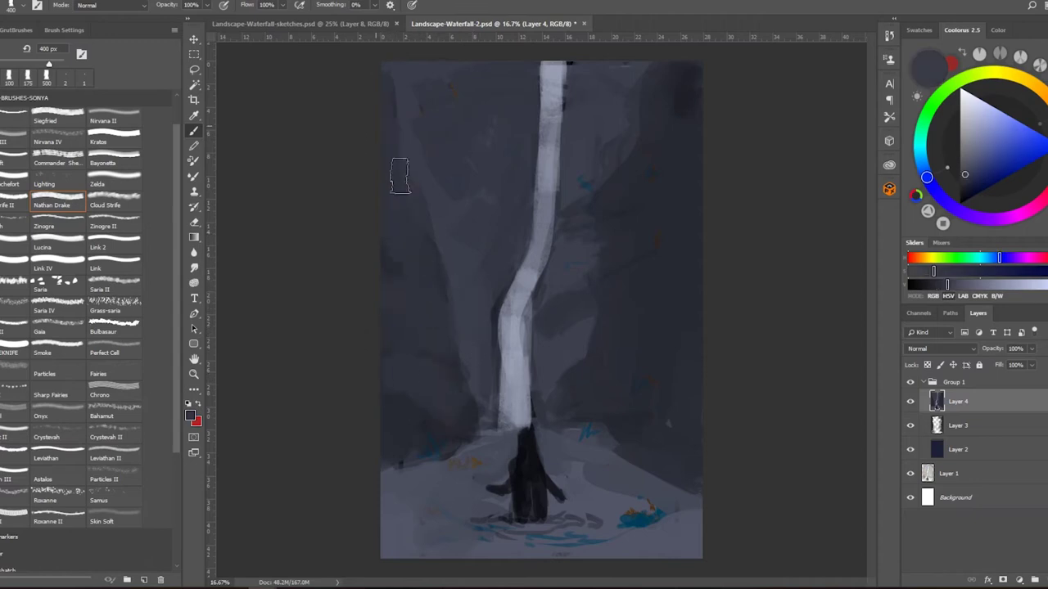
{"action": "left_click", "coordinate": [496, 380], "text": "alt"}
{"action": "key", "text": "bracketleft"}
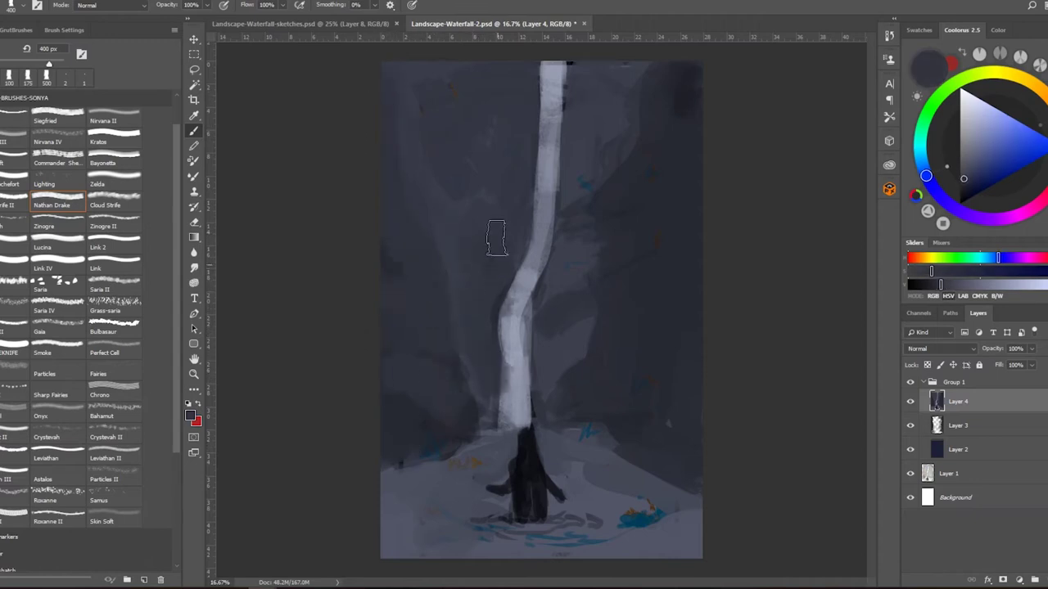
Repaint the waterfall wider, with its top curving to the left, using sampled wall and water colours.
{"action": "left_click", "coordinate": [565, 90], "text": "alt"}
{"action": "left_click_drag", "start_coordinate": [514, 49], "coordinate": [547, 164]}
{"action": "left_click_drag", "start_coordinate": [569, 64], "coordinate": [565, 168]}
{"action": "left_click", "coordinate": [547, 126], "text": "alt"}
{"action": "mouse_move", "coordinate": [565, 62]}
{"action": "left_mouse_down"}
{"action": "mouse_move", "coordinate": [567, 203]}
{"action": "mouse_move", "coordinate": [535, 140]}
{"action": "mouse_move", "coordinate": [501, 298]}
{"action": "mouse_move", "coordinate": [535, 215]}
{"action": "mouse_move", "coordinate": [502, 315]}
{"action": "mouse_move", "coordinate": [492, 433]}
{"action": "left_mouse_up"}
{"action": "key", "text": "bracketleft"}
{"action": "key", "text": "bracketleft"}
{"action": "key", "text": "bracketleft"}
{"action": "key", "text": "bracketleft"}
{"action": "left_click", "coordinate": [547, 148], "text": "alt"}
Paint over the orange and blue marks and the dark ripples around the figure with ground tones at 250 px.
{"action": "left_click", "coordinate": [456, 496], "text": "alt"}
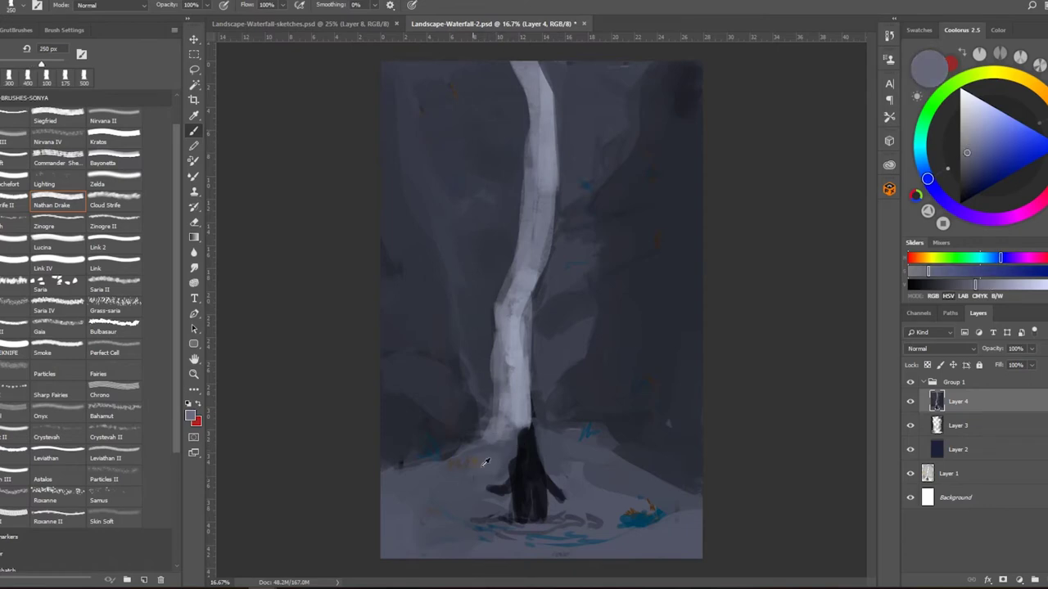
{"action": "key", "text": "bracketright"}
{"action": "key", "text": "bracketright"}
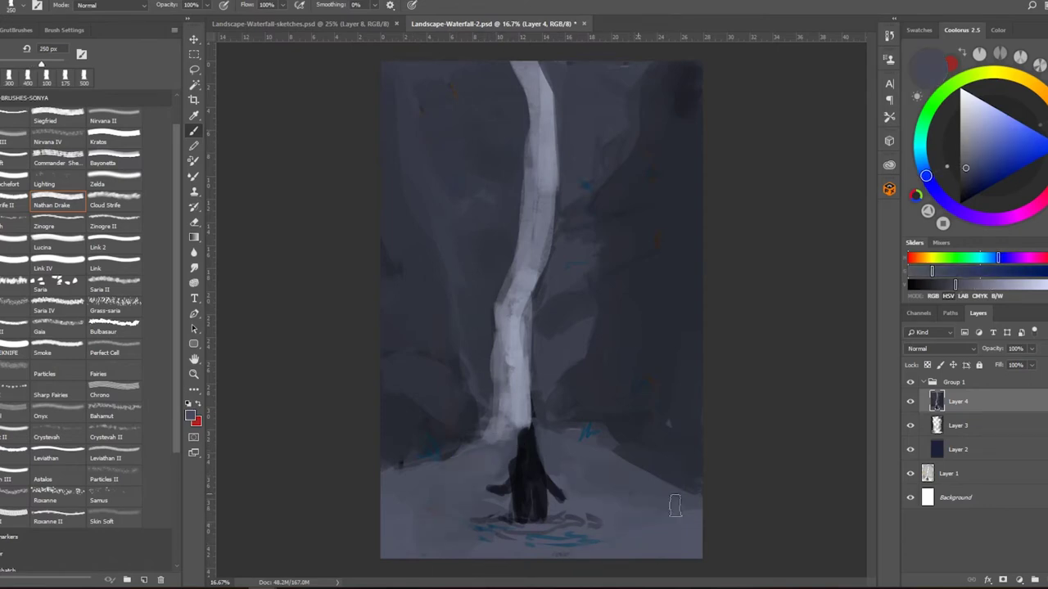
{"action": "mouse_move", "coordinate": [596, 522]}
{"action": "left_mouse_down"}
{"action": "mouse_move", "coordinate": [511, 557]}
{"action": "mouse_move", "coordinate": [502, 535]}
{"action": "mouse_move", "coordinate": [591, 535]}
{"action": "mouse_move", "coordinate": [571, 551]}
{"action": "left_mouse_up"}
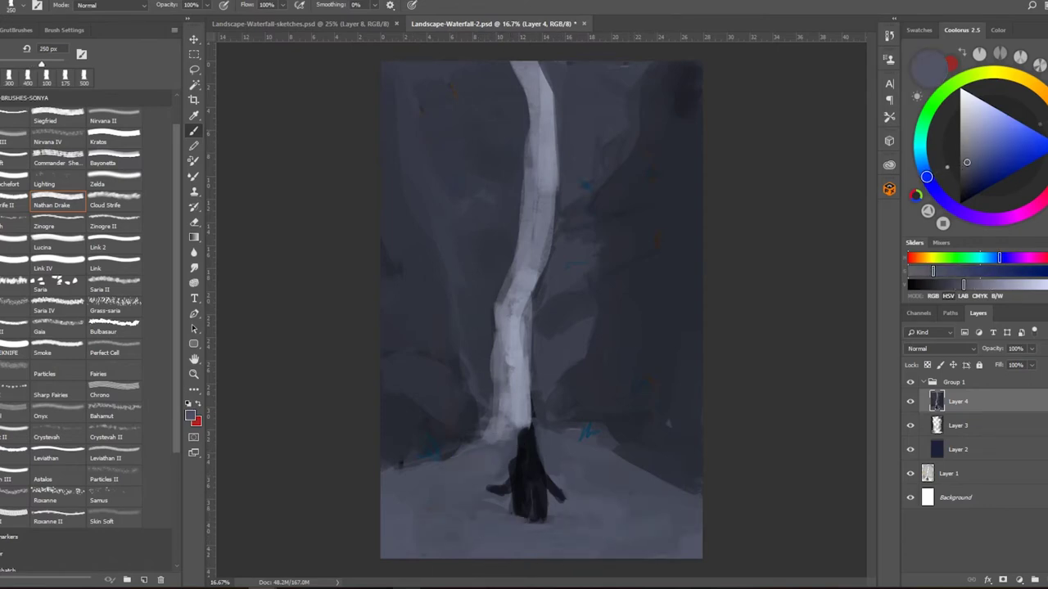
Rework the ground with blue-grey strokes around the figure and blend the right cliff's inner edge.
{"action": "left_click", "coordinate": [669, 462], "text": "alt"}
{"action": "mouse_move", "coordinate": [669, 552]}
{"action": "left_mouse_down"}
{"action": "mouse_move", "coordinate": [407, 559]}
{"action": "mouse_move", "coordinate": [409, 544]}
{"action": "mouse_move", "coordinate": [362, 486]}
{"action": "left_mouse_up"}
{"action": "left_click", "coordinate": [412, 507], "text": "alt"}
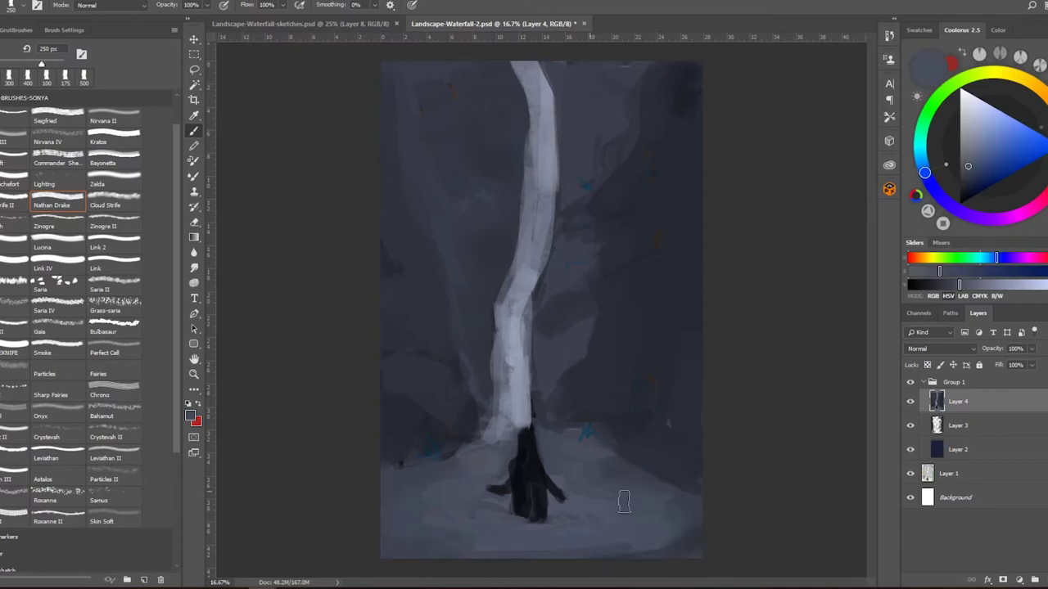
{"action": "left_click", "coordinate": [620, 210], "text": "alt"}
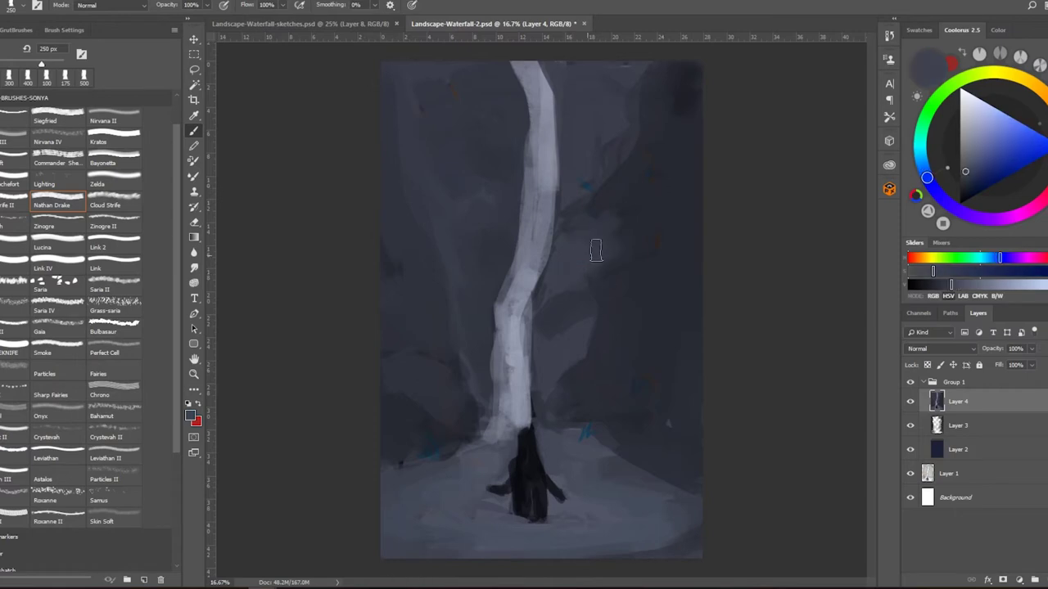
Add a new Overlay layer and tint the cliffs dark green with the Zelda brush.
{"action": "key", "text": "ctrl+shift+alt+n"}
{"action": "left_click", "coordinate": [924, 110]}
{"action": "left_click", "coordinate": [975, 178]}
{"action": "left_click", "coordinate": [942, 349]}
{"action": "left_click", "coordinate": [936, 198]}
{"action": "left_click", "coordinate": [113, 183]}
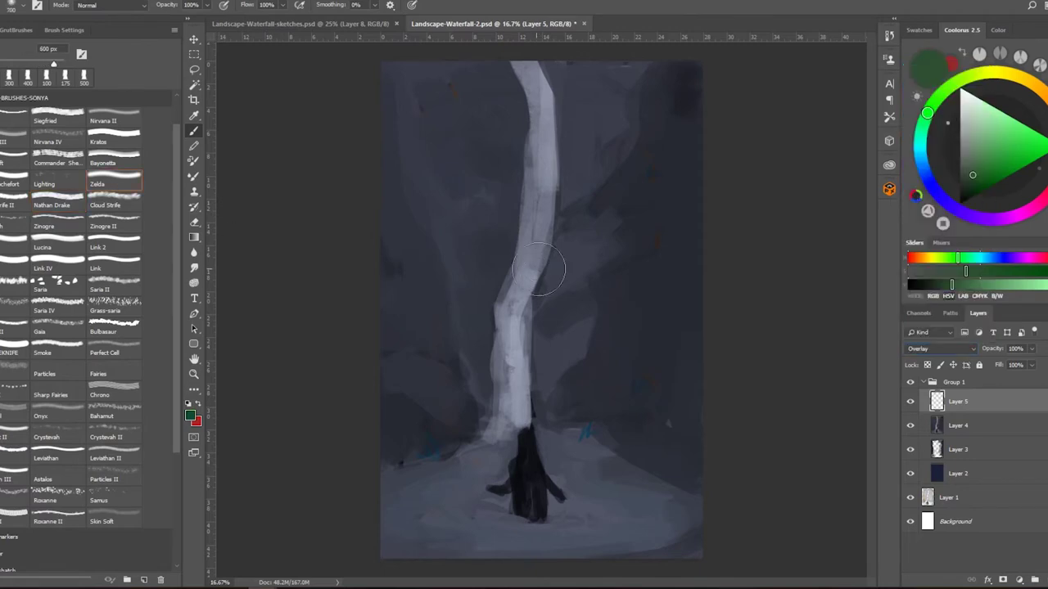
{"action": "mouse_move", "coordinate": [635, 123]}
{"action": "left_mouse_down"}
{"action": "mouse_move", "coordinate": [678, 113]}
{"action": "mouse_move", "coordinate": [435, 304]}
{"action": "mouse_move", "coordinate": [391, 415]}
{"action": "mouse_move", "coordinate": [379, 503]}
{"action": "mouse_move", "coordinate": [679, 516]}
{"action": "left_mouse_up"}
Try a yellow glow on the ground around the figure.
{"action": "left_click", "coordinate": [991, 72]}
{"action": "left_click", "coordinate": [1012, 131]}
{"action": "mouse_move", "coordinate": [458, 501]}
{"action": "left_mouse_down"}
{"action": "mouse_move", "coordinate": [445, 503]}
{"action": "mouse_move", "coordinate": [526, 536]}
{"action": "left_mouse_up"}
{"action": "key", "text": "ctrl+z"}
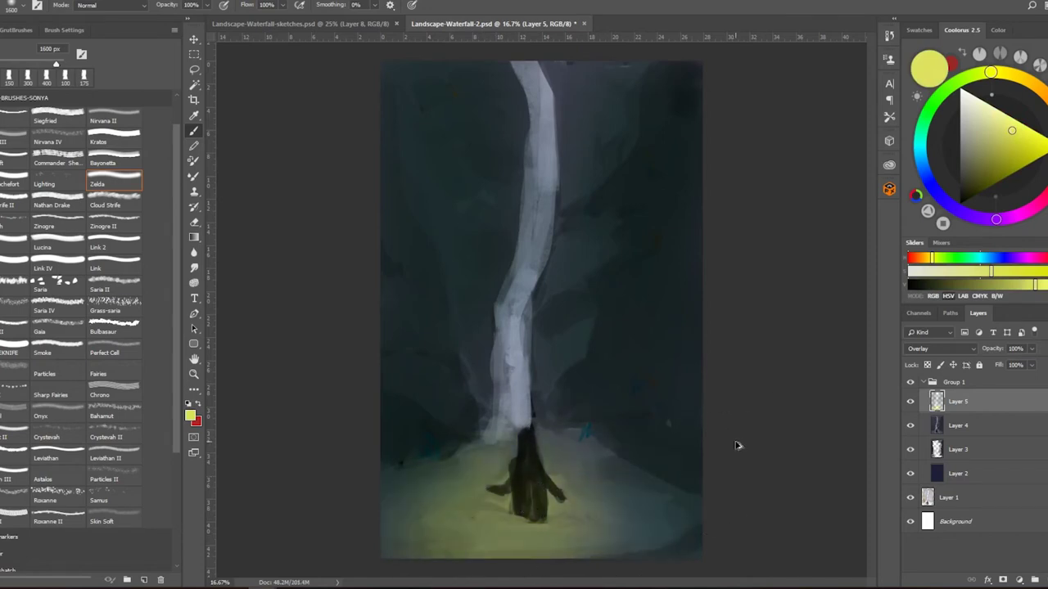
Paint a warm light-orange glow over the ground around the figure and the upper waterfall at 1600 px.
{"action": "left_click", "coordinate": [1034, 82]}
{"action": "left_click", "coordinate": [1000, 129]}
{"action": "left_click", "coordinate": [997, 127]}
{"action": "left_click_drag", "start_coordinate": [434, 512], "coordinate": [573, 492]}
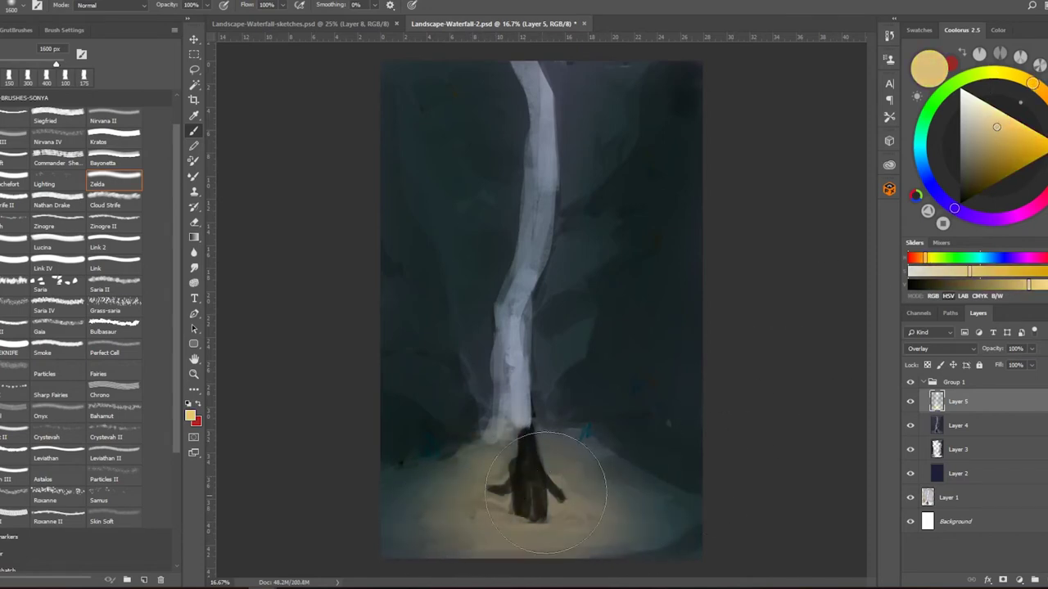
{"action": "mouse_move", "coordinate": [603, 292]}
{"action": "left_mouse_down"}
{"action": "mouse_move", "coordinate": [592, 96]}
{"action": "mouse_move", "coordinate": [482, 93]}
{"action": "mouse_move", "coordinate": [499, 320]}
{"action": "left_mouse_up"}
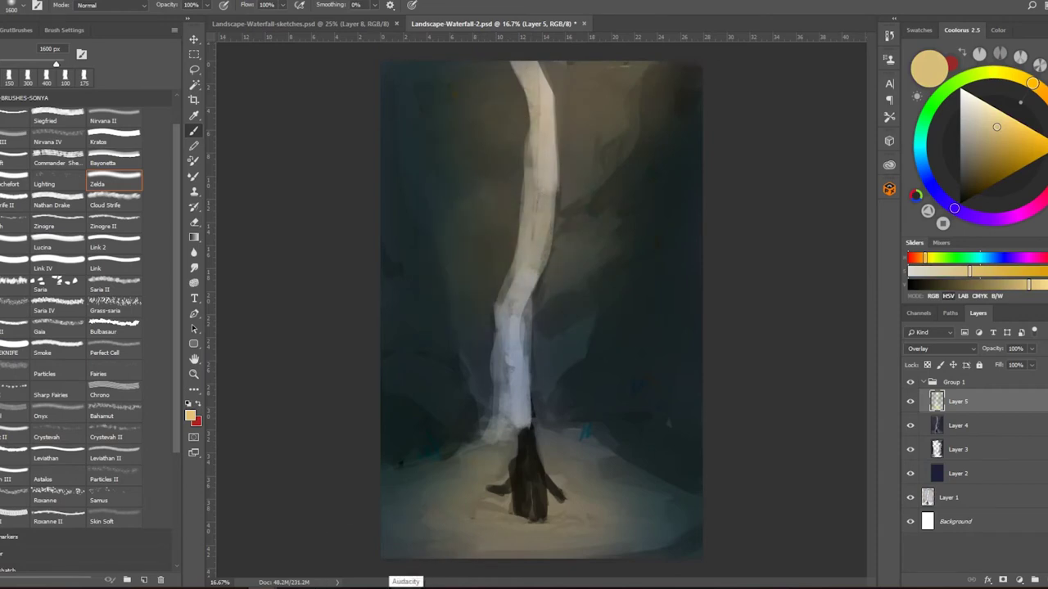
Add a new Normal layer and brush sampled brown tones beside the waterfall's top using Nathan Drake at 250 px.
{"action": "key", "text": "ctrl+shift+alt+n"}
{"action": "key", "text": "period"}
{"action": "left_click", "coordinate": [565, 63], "text": "alt"}
{"action": "key", "text": "bracketright"}
{"action": "key", "text": "bracketright"}
{"action": "key", "text": "bracketright"}
{"action": "left_click", "coordinate": [663, 91], "text": "alt"}
{"action": "left_click", "coordinate": [626, 131], "text": "alt"}
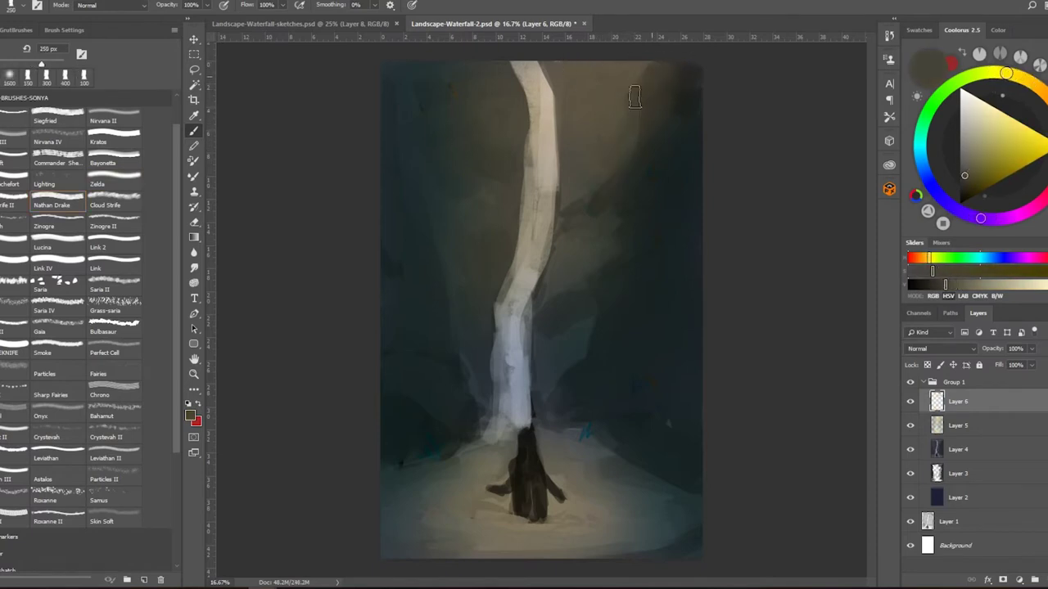
Paint a dark rock ledge reaching from the right cliff towards the upper waterfall, then reduce the brush to 175 px.
{"action": "left_click", "coordinate": [664, 67], "text": "alt"}
{"action": "left_click", "coordinate": [646, 164], "text": "alt"}
{"action": "mouse_move", "coordinate": [645, 161]}
{"action": "left_mouse_down"}
{"action": "mouse_move", "coordinate": [596, 151]}
{"action": "mouse_move", "coordinate": [596, 134]}
{"action": "mouse_move", "coordinate": [583, 143]}
{"action": "mouse_move", "coordinate": [590, 155]}
{"action": "mouse_move", "coordinate": [620, 158]}
{"action": "mouse_move", "coordinate": [584, 127]}
{"action": "left_mouse_up"}
{"action": "key", "text": "bracketleft"}
{"action": "key", "text": "bracketleft"}
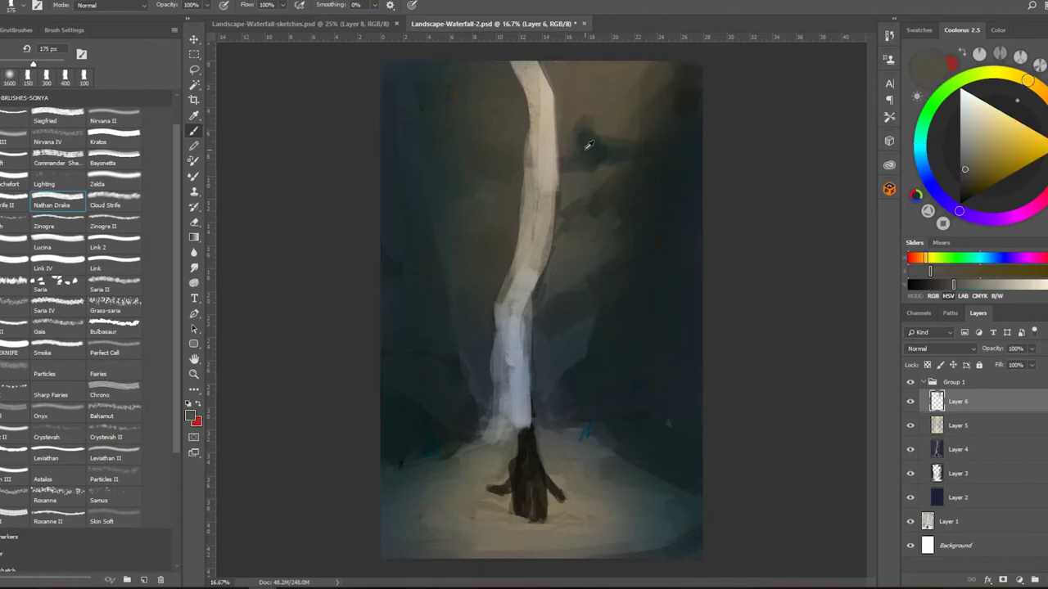
Soften the dark ledge and define the lit brown rock below it with sampled brown and dark tones.
{"action": "left_click", "coordinate": [597, 131], "text": "alt"}
{"action": "left_click", "coordinate": [586, 145], "text": "alt"}
{"action": "left_click", "coordinate": [547, 71], "text": "alt"}
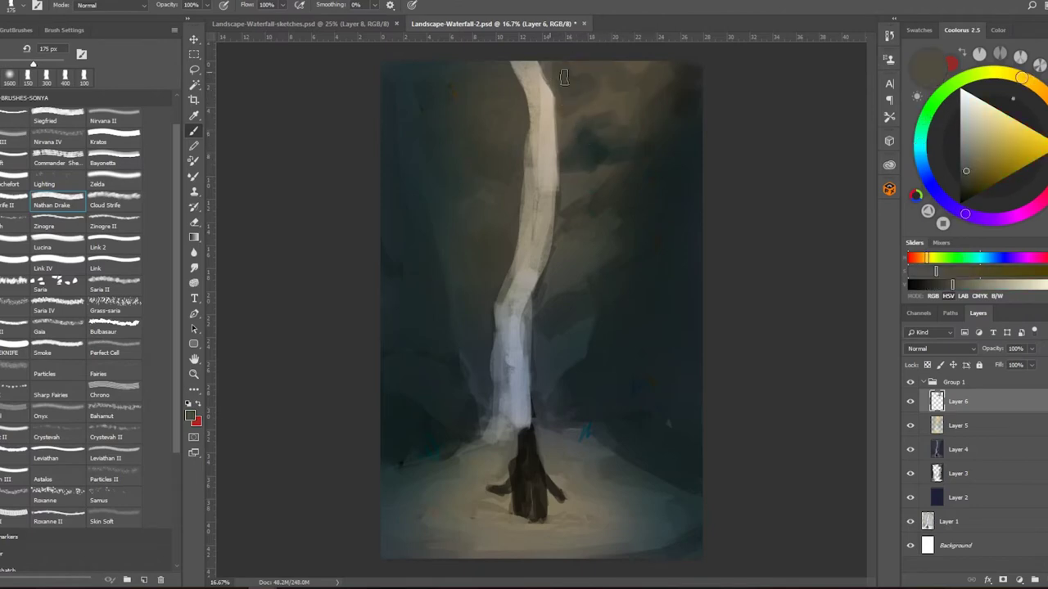
{"action": "left_click", "coordinate": [577, 108], "text": "alt"}
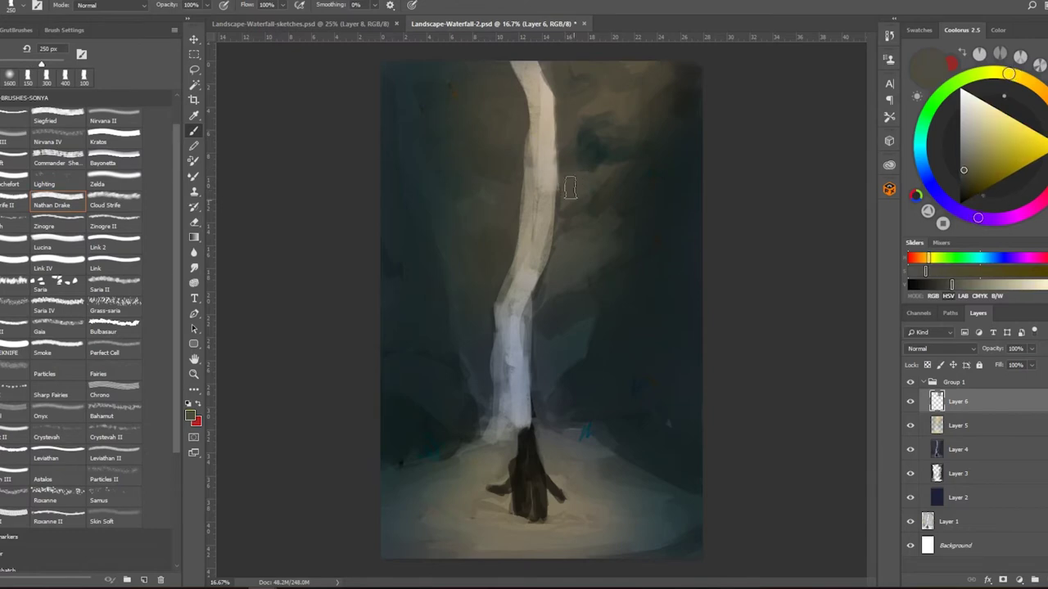
{"action": "left_click", "coordinate": [572, 221], "text": "alt"}
{"action": "left_click", "coordinate": [593, 257], "text": "alt"}
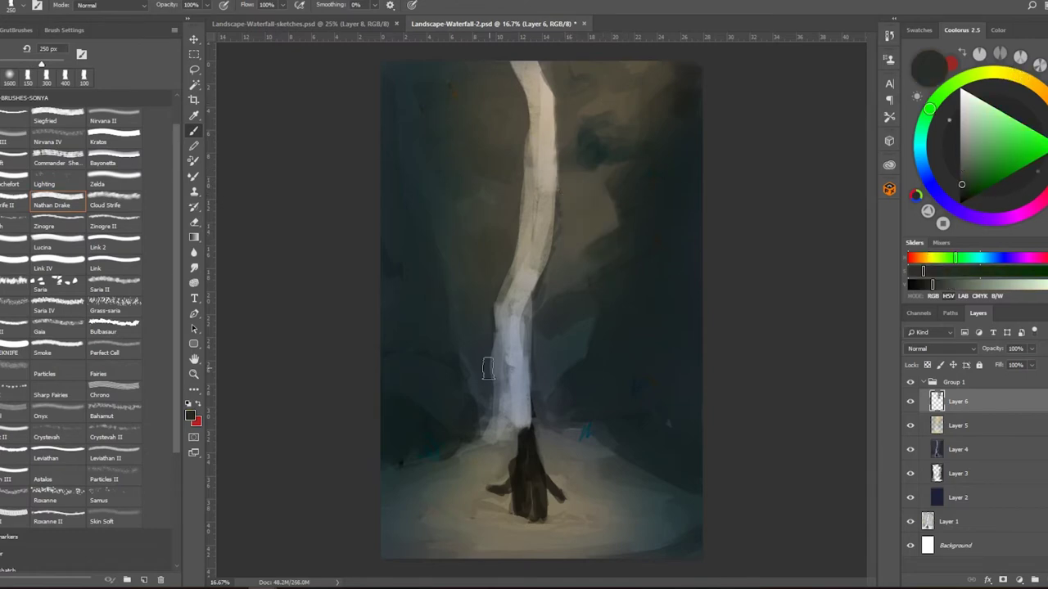
Paint a lit brown rock face left of the waterfall with dark shading along its upper and outer edges.
{"action": "left_click", "coordinate": [487, 196], "text": "alt"}
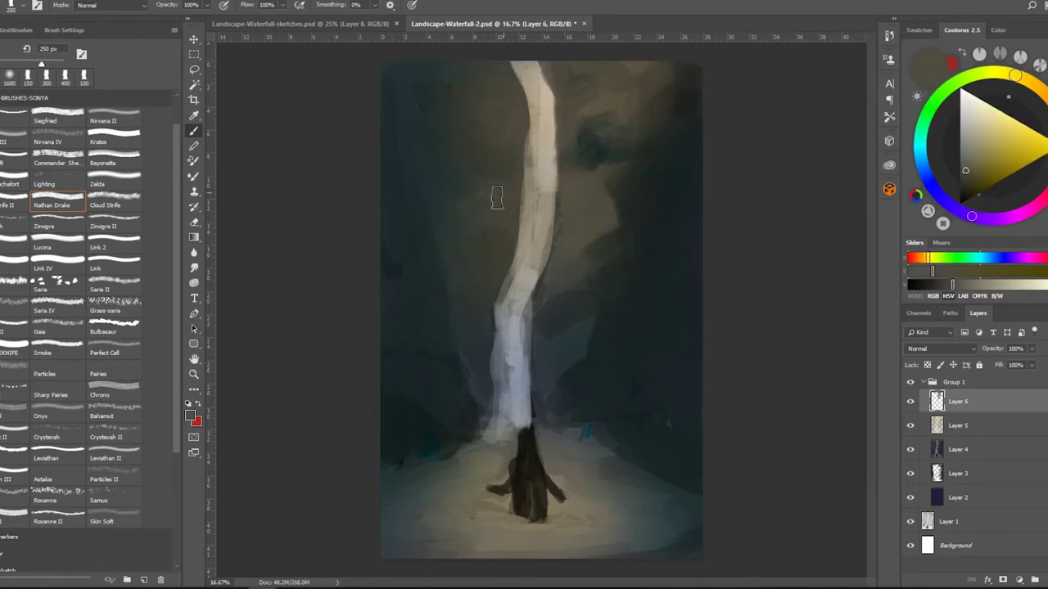
{"action": "left_click", "coordinate": [437, 162], "text": "alt"}
{"action": "left_click", "coordinate": [484, 190], "text": "alt"}
{"action": "left_click", "coordinate": [441, 162], "text": "alt"}
Extend the dark rock band to the waterfall's upper left side and blend the surrounding left wall.
{"action": "left_click", "coordinate": [588, 198], "text": "alt"}
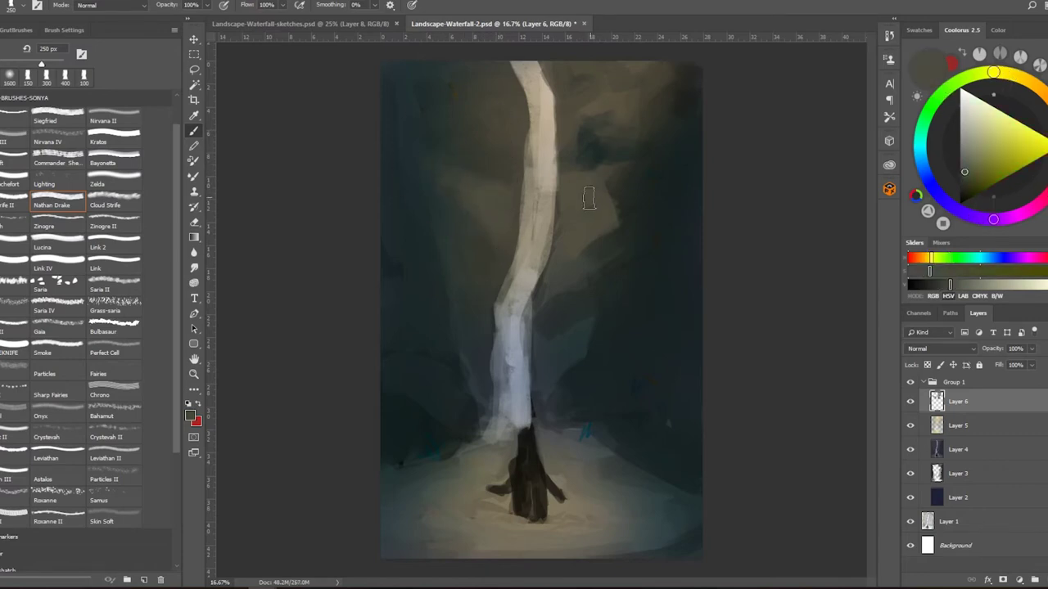
{"action": "left_click", "coordinate": [596, 147], "text": "alt"}
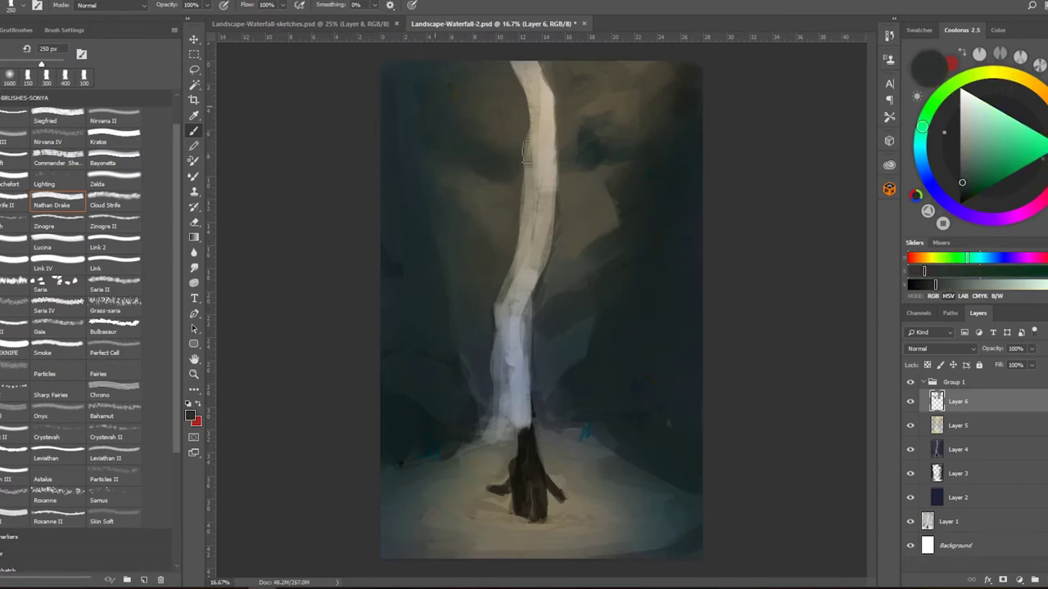
{"action": "left_click", "coordinate": [509, 143], "text": "alt"}
{"action": "left_click", "coordinate": [497, 119], "text": "alt"}
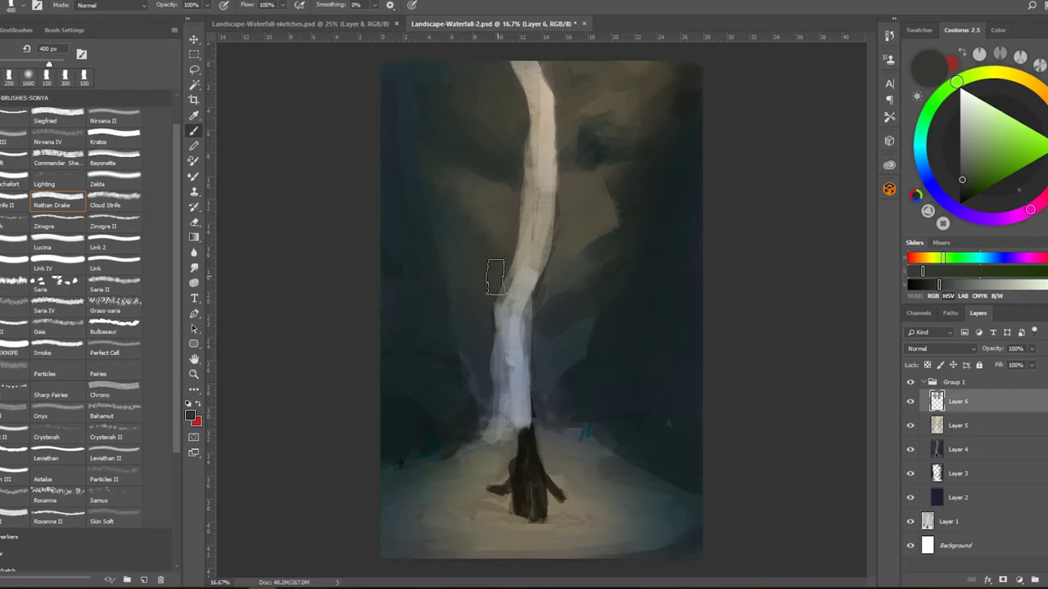
Try a dark green patch on the rock wall left of the waterfall.
{"action": "left_click", "coordinate": [930, 112]}
{"action": "left_click", "coordinate": [968, 184]}
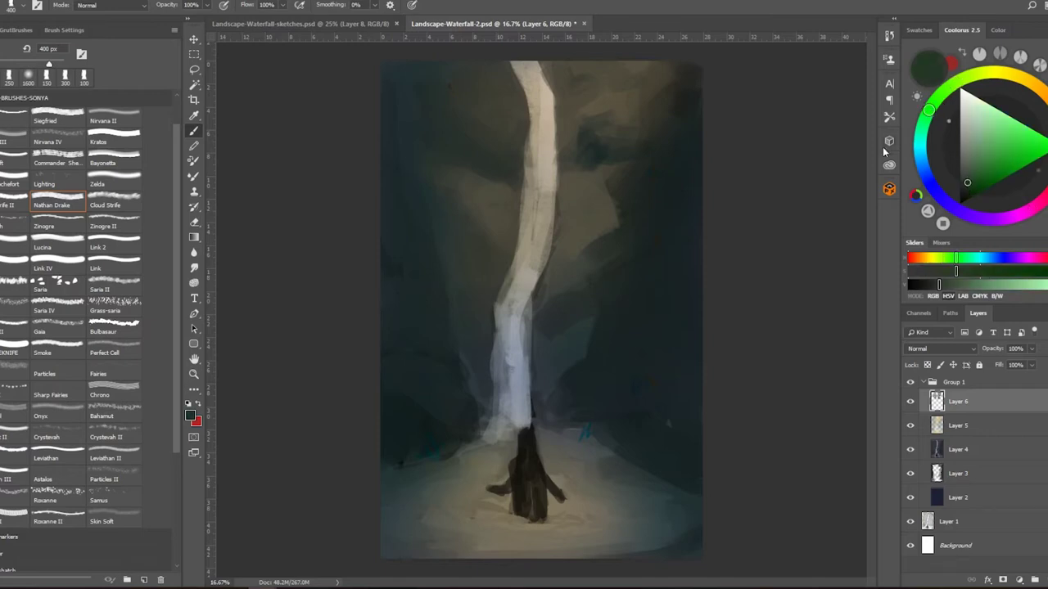
{"action": "left_click_drag", "start_coordinate": [503, 199], "coordinate": [480, 293]}
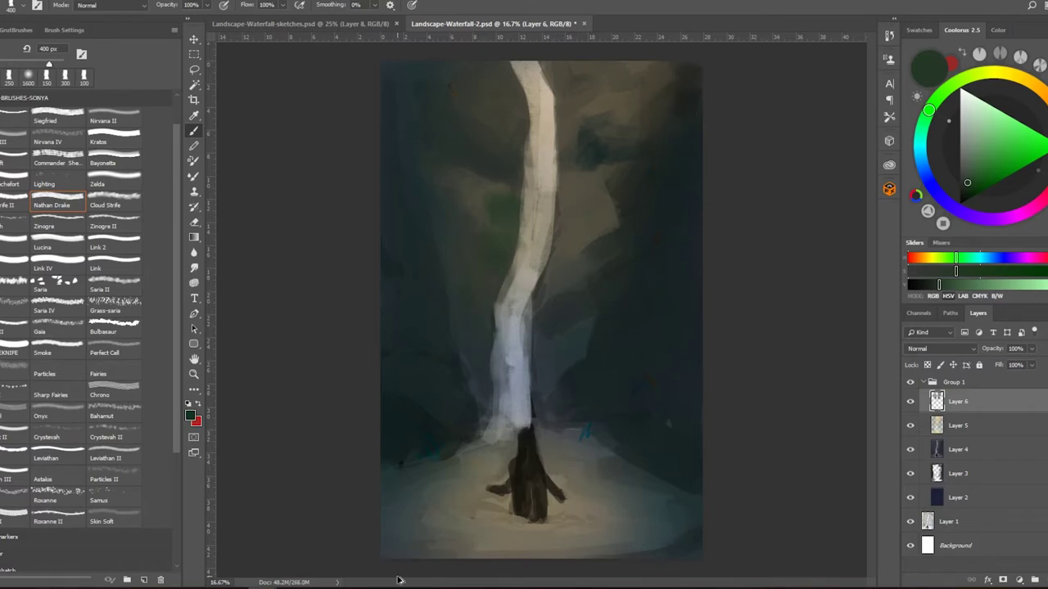
Blend the left wall beside the waterfall with sampled dark blue and olive tones at 250 px.
{"action": "key", "text": "bracketleft"}
{"action": "key", "text": "bracketleft"}
{"action": "left_click", "coordinate": [438, 274], "text": "alt"}
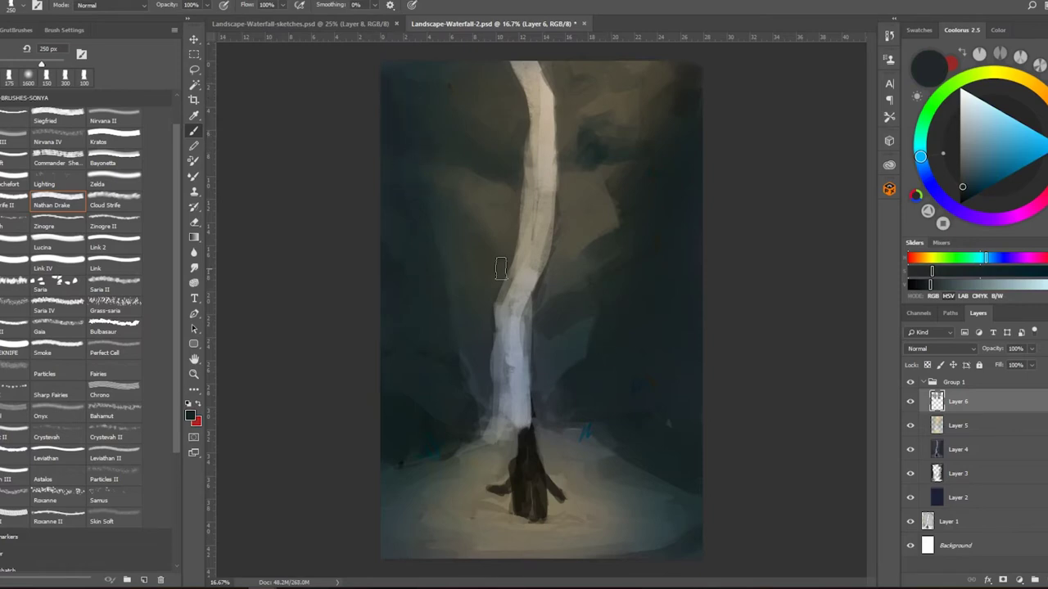
{"action": "left_click", "coordinate": [434, 283], "text": "alt"}
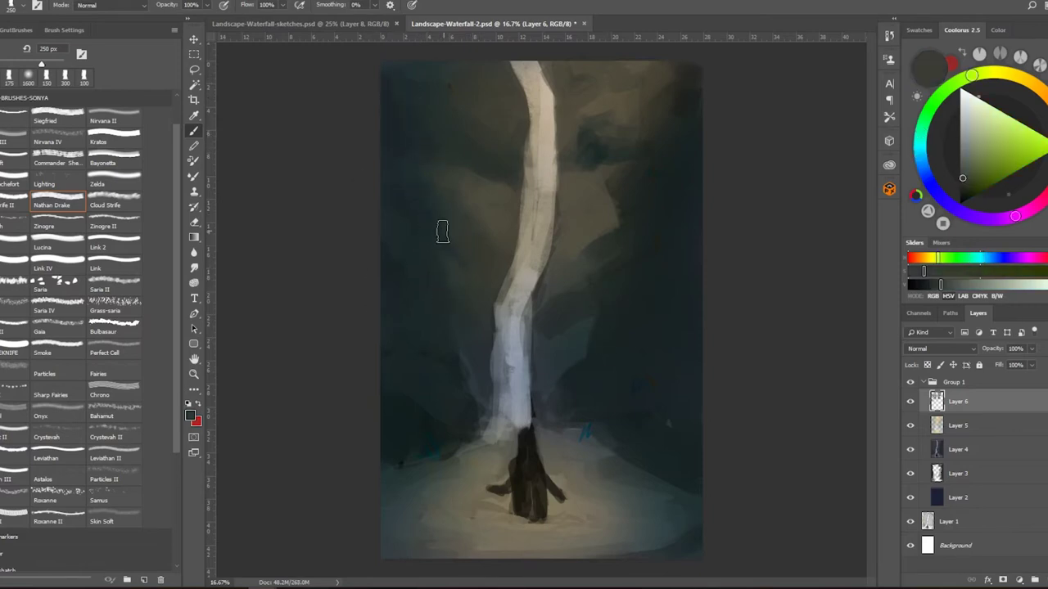
Brush sampled dark teal into the lower right cliff with a 400 px brush.
{"action": "left_click", "coordinate": [594, 350], "text": "alt"}
{"action": "key", "text": "bracketright"}
{"action": "key", "text": "bracketright"}
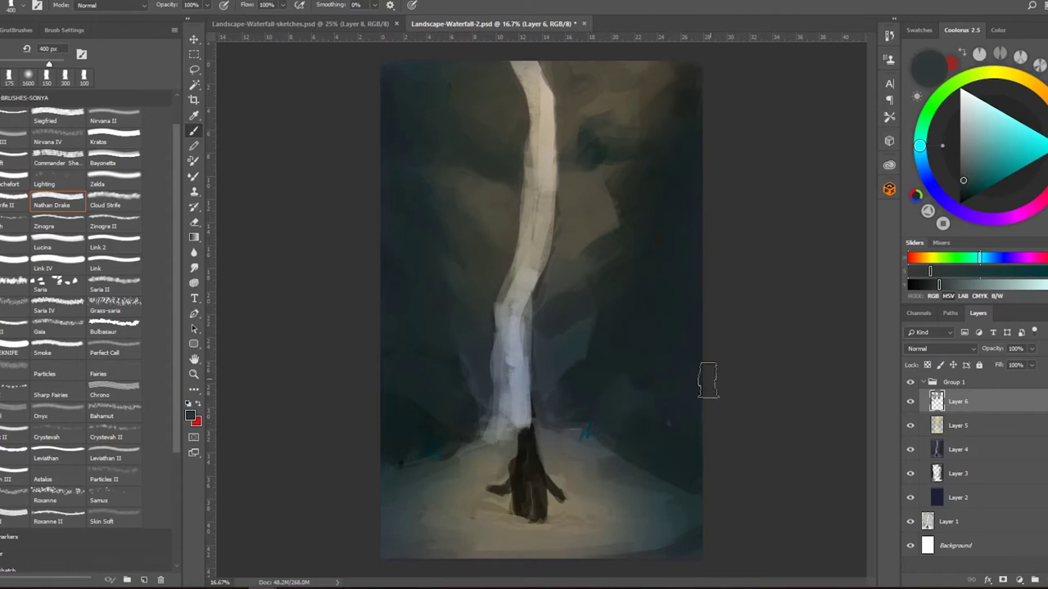
Cover the stray blue mark at the right cliff's base with sampled dark tones using a 150 px brush.
{"action": "left_click", "coordinate": [690, 388], "text": "alt"}
{"action": "key", "text": "bracketleft"}
{"action": "key", "text": "bracketleft"}
{"action": "key", "text": "bracketleft"}
{"action": "key", "text": "bracketleft"}
{"action": "key", "text": "bracketleft"}
{"action": "left_click", "coordinate": [586, 416], "text": "alt"}
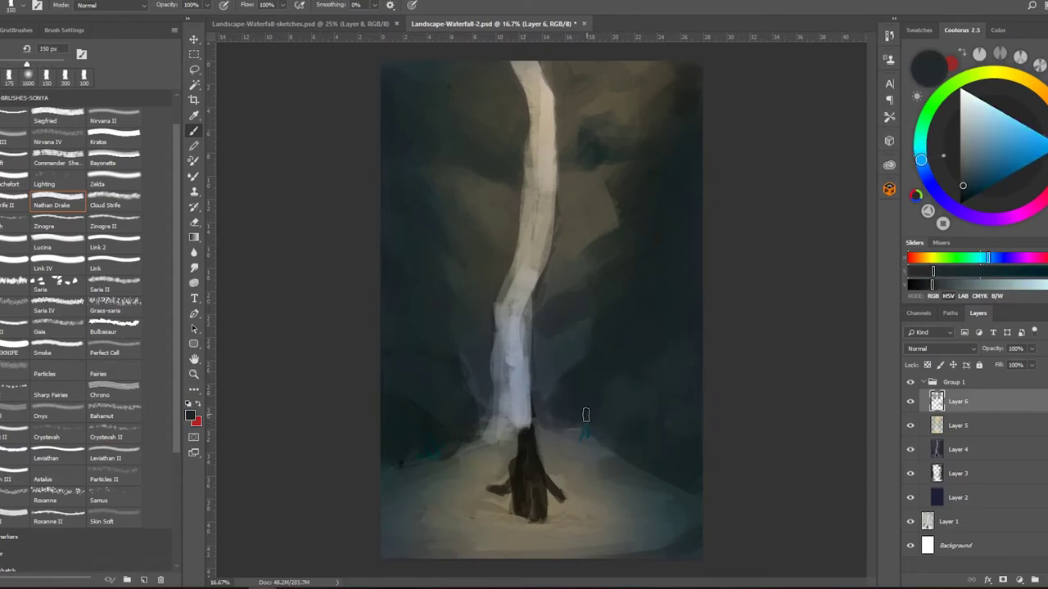
{"action": "left_click", "coordinate": [597, 402], "text": "alt"}
{"action": "left_click", "coordinate": [574, 432], "text": "alt"}
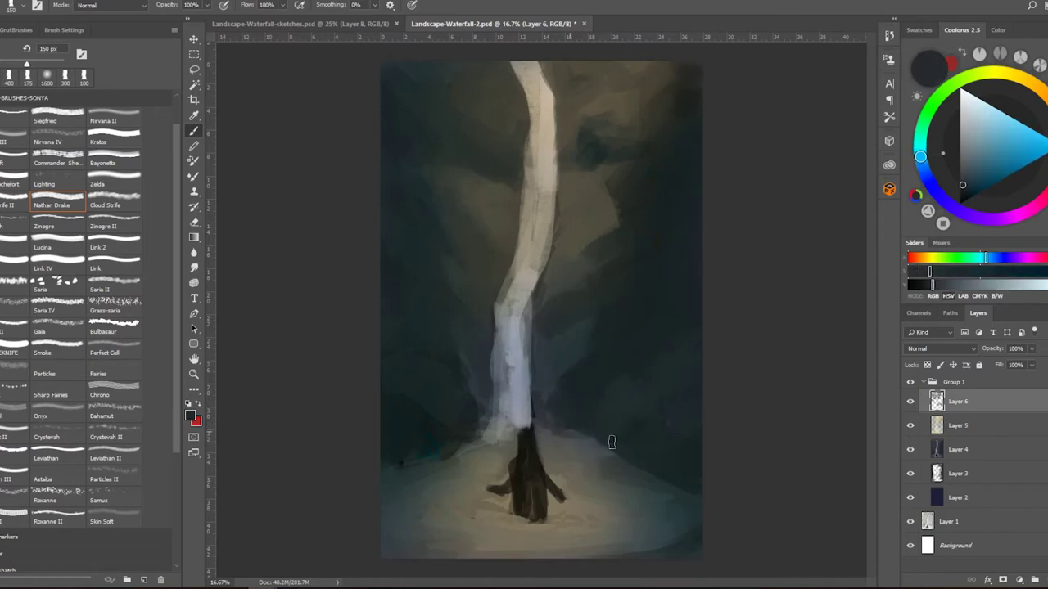
Paint a dark green shadow band along the left cliff's base with the Bayonetta brush.
{"action": "left_click", "coordinate": [115, 157]}
{"action": "left_click", "coordinate": [449, 439], "text": "alt"}
{"action": "key", "text": "bracketright"}
{"action": "key", "text": "bracketright"}
{"action": "key", "text": "bracketright"}
{"action": "key", "text": "bracketright"}
{"action": "key", "text": "bracketright"}
{"action": "key", "text": "bracketright"}
{"action": "key", "text": "bracketright"}
{"action": "key", "text": "bracketright"}
{"action": "key", "text": "bracketright"}
{"action": "left_click_drag", "start_coordinate": [413, 469], "coordinate": [381, 466]}
Brush large dark teal shadow strokes onto the ground to the left and right of the figure.
{"action": "key", "text": "bracketright"}
{"action": "key", "text": "bracketright"}
{"action": "mouse_move", "coordinate": [483, 439]}
{"action": "left_mouse_down"}
{"action": "mouse_move", "coordinate": [421, 463]}
{"action": "mouse_move", "coordinate": [388, 497]}
{"action": "mouse_move", "coordinate": [483, 473]}
{"action": "left_mouse_up"}
{"action": "left_click", "coordinate": [388, 496], "text": "alt"}
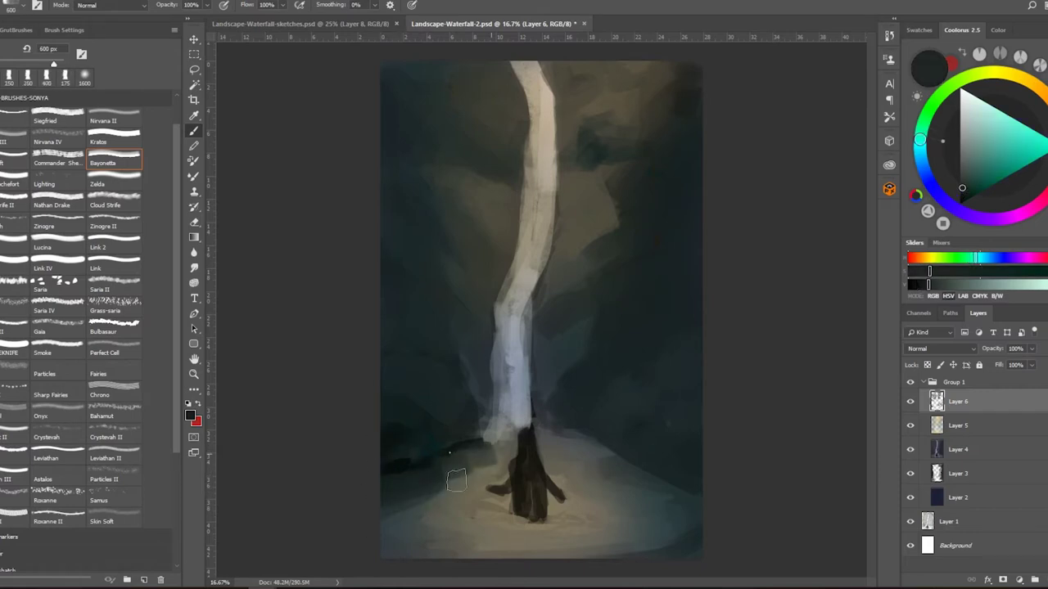
{"action": "mouse_move", "coordinate": [554, 448]}
{"action": "left_mouse_down"}
{"action": "mouse_move", "coordinate": [611, 463]}
{"action": "mouse_move", "coordinate": [573, 491]}
{"action": "mouse_move", "coordinate": [694, 501]}
{"action": "mouse_move", "coordinate": [699, 510]}
{"action": "mouse_move", "coordinate": [652, 530]}
{"action": "mouse_move", "coordinate": [682, 533]}
{"action": "left_mouse_up"}
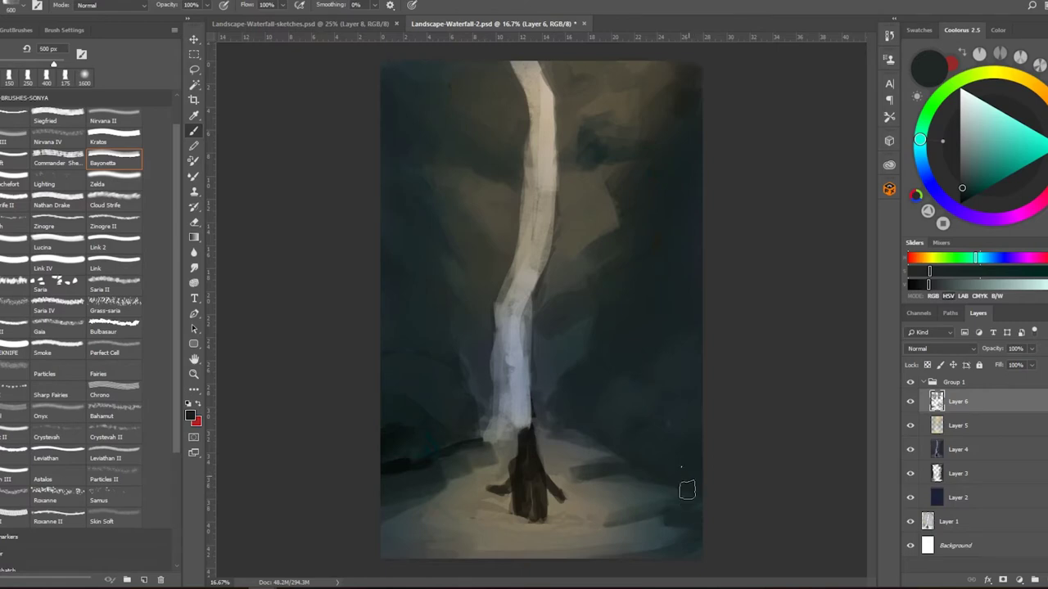
Blend the shadow band at the left cliff's base into the ground with sampled tones at 200 px.
{"action": "key", "text": "bracketleft"}
{"action": "key", "text": "bracketleft"}
{"action": "key", "text": "bracketleft"}
{"action": "left_click", "coordinate": [397, 473], "text": "alt"}
{"action": "left_click", "coordinate": [441, 458], "text": "alt"}
{"action": "left_click", "coordinate": [393, 462], "text": "alt"}
{"action": "key", "text": "bracketright"}
{"action": "key", "text": "bracketright"}
{"action": "left_click", "coordinate": [407, 484], "text": "alt"}
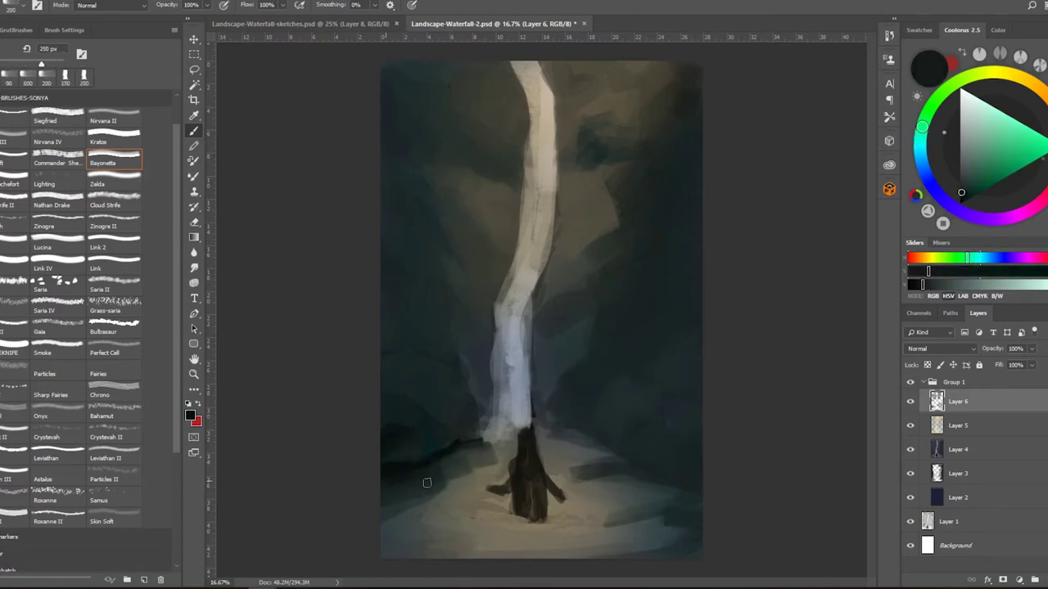
Paint a pale sampled highlight along the shoreline left of the waterfall's foot at 250 px.
{"action": "left_click", "coordinate": [500, 454], "text": "alt"}
{"action": "left_click_drag", "start_coordinate": [482, 445], "coordinate": [438, 461]}
{"action": "left_click", "coordinate": [435, 459], "text": "alt"}
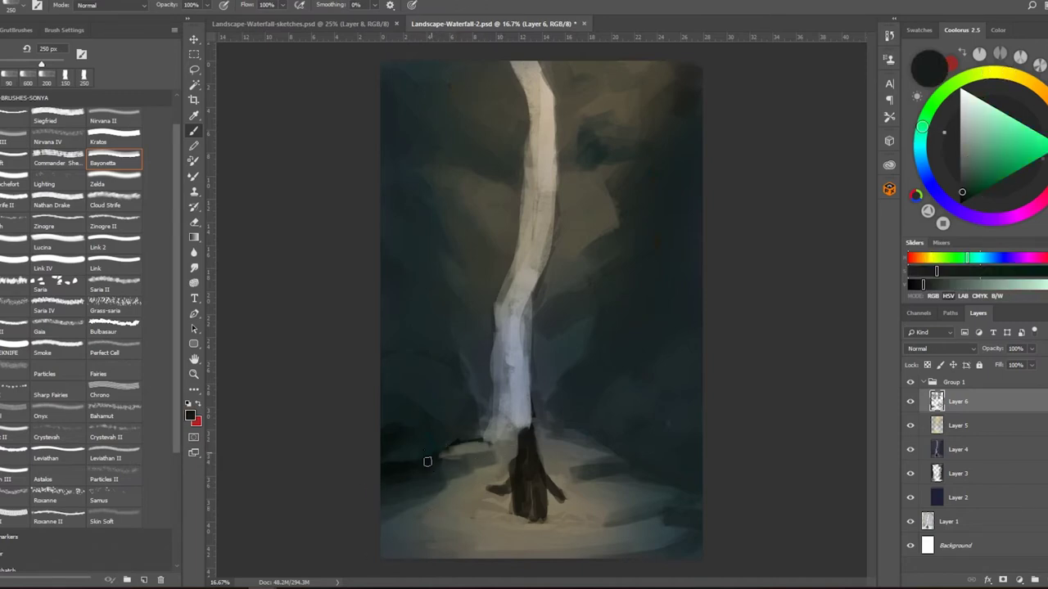
Layer sampled dark blue and green strokes over the lower left cliff to suggest rock forms.
{"action": "left_click", "coordinate": [403, 418], "text": "alt"}
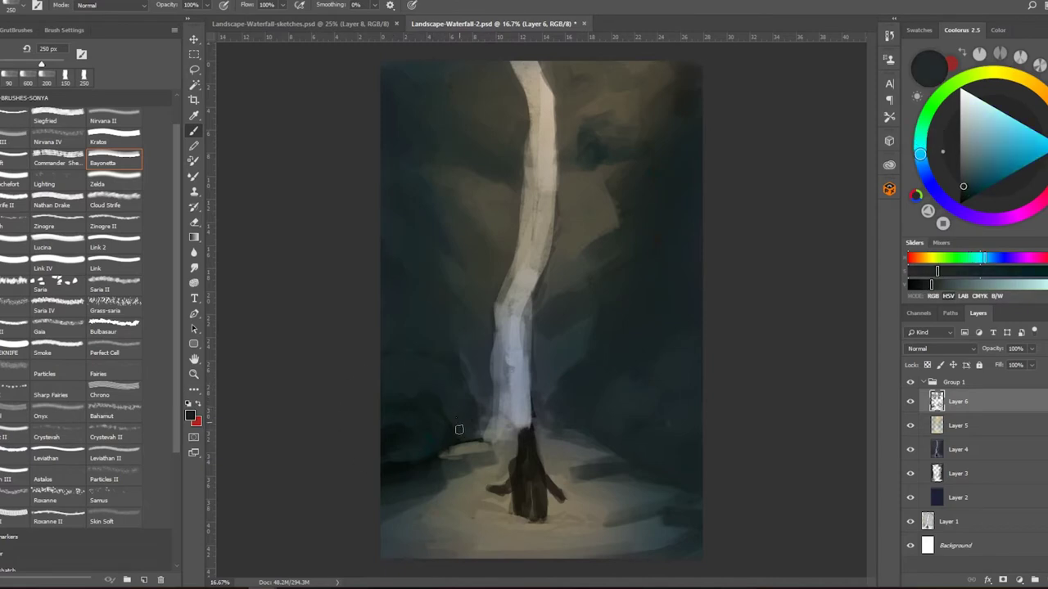
{"action": "left_click", "coordinate": [451, 433], "text": "alt"}
{"action": "key", "text": "bracketright"}
{"action": "key", "text": "bracketright"}
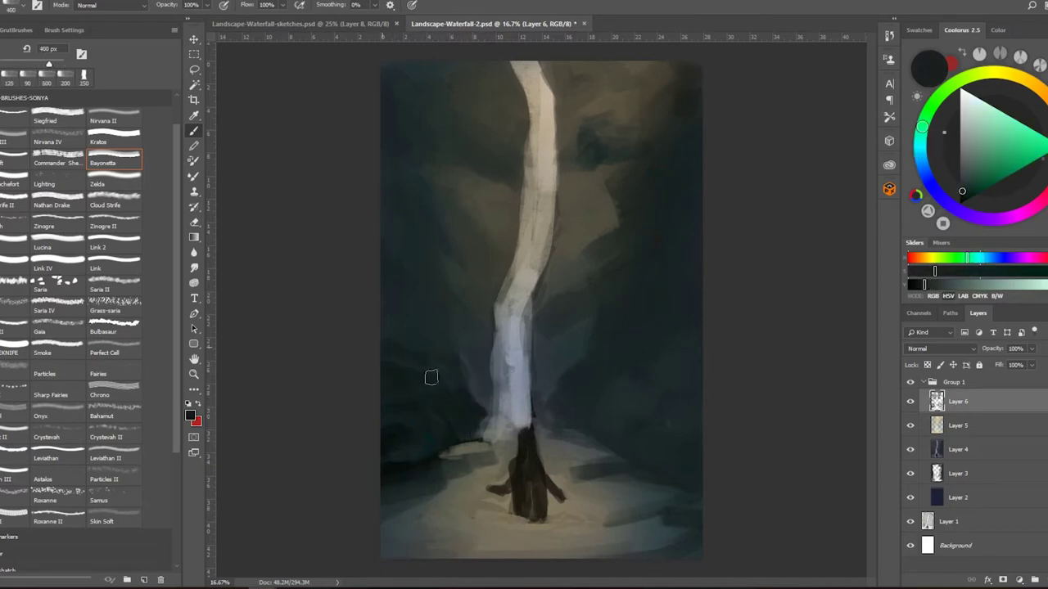
{"action": "left_click", "coordinate": [488, 382], "text": "alt"}
{"action": "left_click", "coordinate": [414, 355], "text": "alt"}
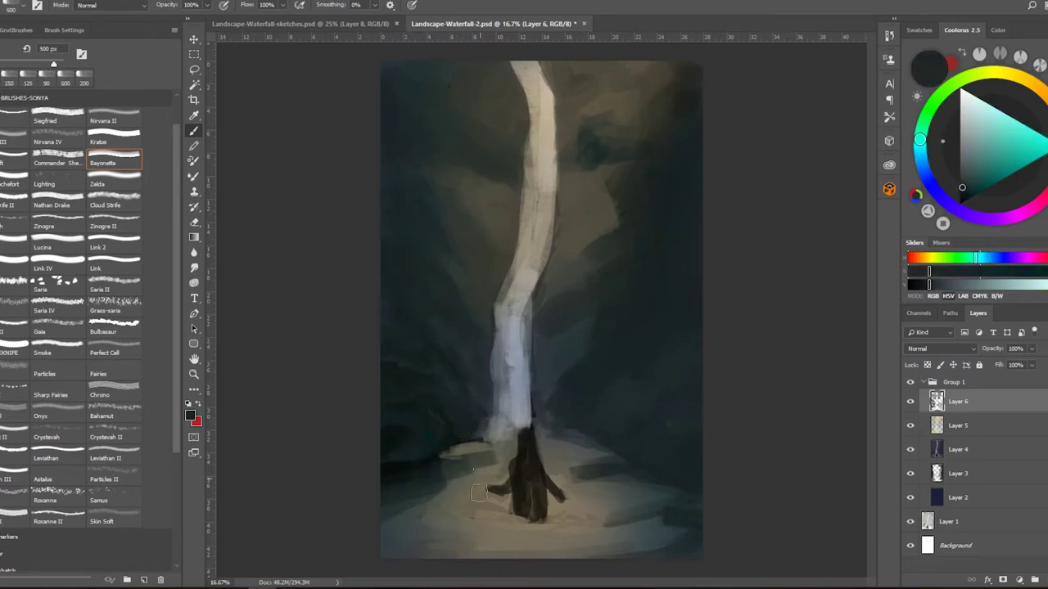
Break up the ground left of the figure with sampled tan and dark teal strokes.
{"action": "left_click", "coordinate": [501, 473], "text": "alt"}
{"action": "left_click", "coordinate": [446, 488], "text": "alt"}
{"action": "left_click", "coordinate": [431, 487], "text": "alt"}
{"action": "key", "text": "bracketright"}
{"action": "key", "text": "bracketright"}
{"action": "left_click", "coordinate": [417, 491], "text": "alt"}
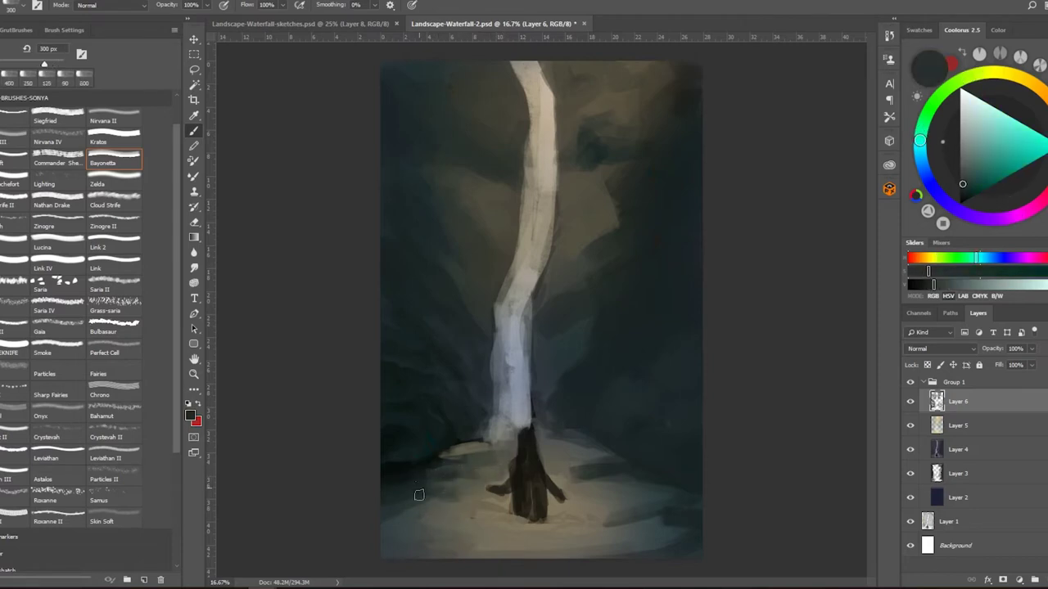
Brush sampled dark green and tan patches across the foreground along the bottom of the painting.
{"action": "left_click", "coordinate": [434, 510], "text": "alt"}
{"action": "left_click", "coordinate": [434, 513], "text": "alt"}
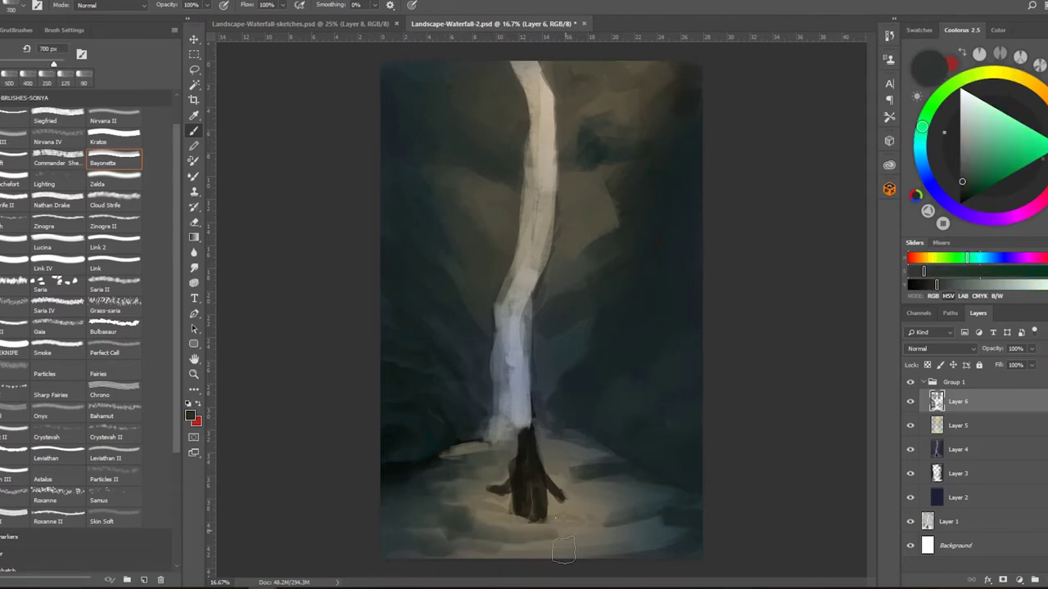
{"action": "key", "text": "bracketleft"}
{"action": "key", "text": "bracketleft"}
{"action": "key", "text": "bracketleft"}
{"action": "left_click", "coordinate": [411, 558], "text": "alt"}
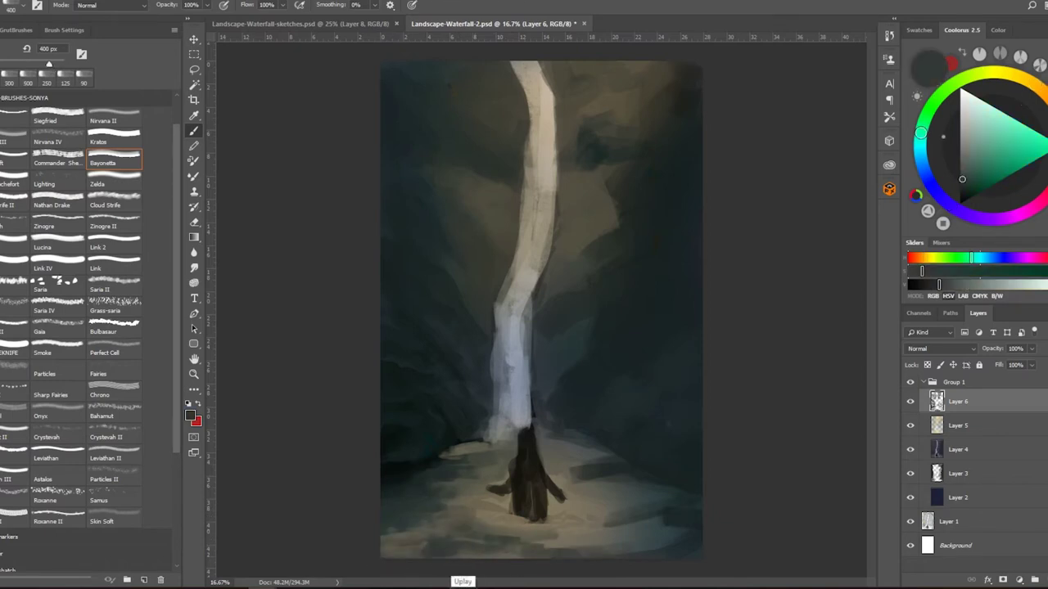
Compare the painting with and without the contents of Group 1.
{"action": "left_click", "coordinate": [909, 382]}
{"action": "left_click", "coordinate": [909, 382]}
{"action": "left_click", "coordinate": [910, 383]}
{"action": "left_click", "coordinate": [910, 382]}
Paint thin pale strands branching down both sides of the lower waterfall with a 150 px brush.
{"action": "left_click", "coordinate": [542, 262], "text": "alt"}
{"action": "key", "text": "bracketleft"}
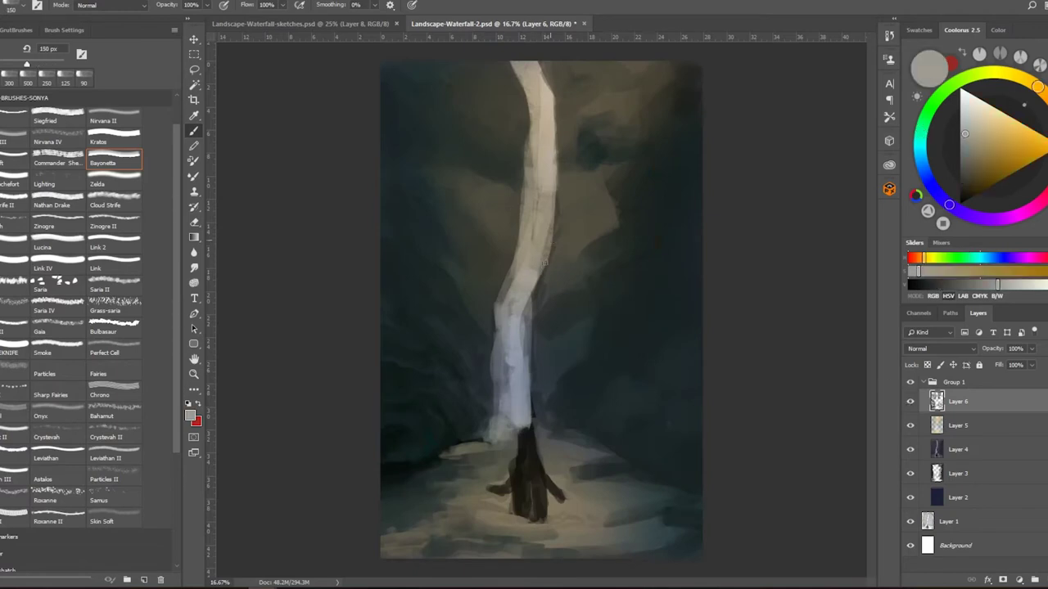
{"action": "left_click_drag", "start_coordinate": [547, 292], "coordinate": [572, 448]}
{"action": "left_click_drag", "start_coordinate": [511, 241], "coordinate": [491, 406]}
{"action": "left_click_drag", "start_coordinate": [496, 316], "coordinate": [482, 446]}
Block in a dark opening behind the figure at 400 px and fill it with bright cyan.
{"action": "left_click", "coordinate": [534, 417], "text": "alt"}
{"action": "mouse_move", "coordinate": [534, 417]}
{"action": "left_mouse_down"}
{"action": "mouse_move", "coordinate": [519, 385]}
{"action": "mouse_move", "coordinate": [531, 398]}
{"action": "left_mouse_up"}
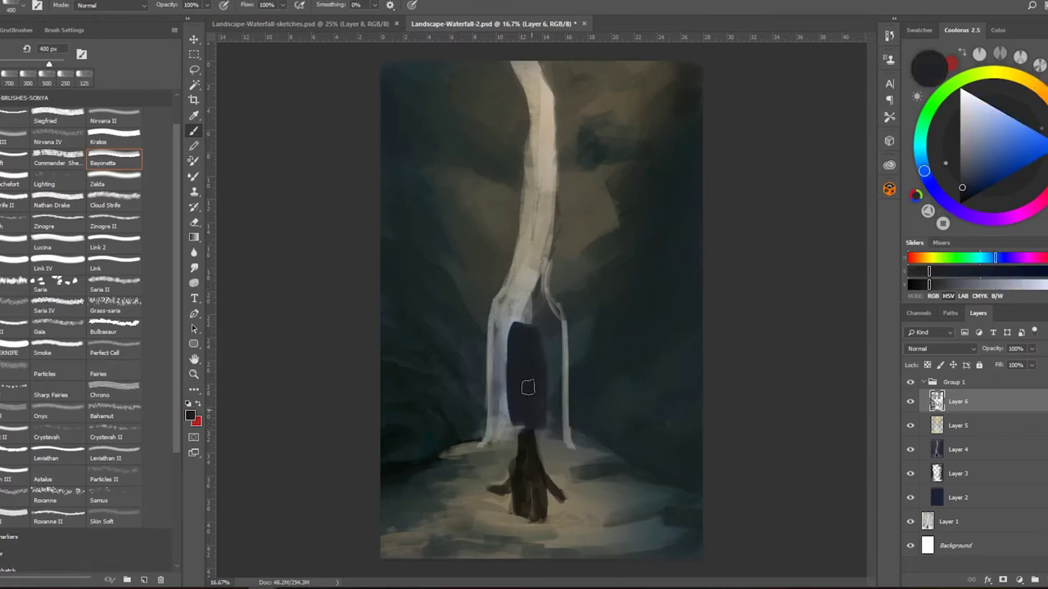
{"action": "right_click", "coordinate": [512, 354], "text": "alt+shift"}
{"action": "mouse_move", "coordinate": [512, 354]}
{"action": "left_mouse_down"}
{"action": "mouse_move", "coordinate": [519, 439]}
{"action": "mouse_move", "coordinate": [522, 344]}
{"action": "mouse_move", "coordinate": [520, 463]}
{"action": "left_mouse_up"}
Shape the top of the cyan opening and add finer pale strands down its right side to the ground.
{"action": "key", "text": "bracketleft"}
{"action": "key", "text": "bracketleft"}
{"action": "key", "text": "bracketleft"}
{"action": "key", "text": "bracketleft"}
{"action": "key", "text": "bracketleft"}
{"action": "key", "text": "bracketleft"}
{"action": "left_click", "coordinate": [534, 295], "text": "alt"}
{"action": "mouse_move", "coordinate": [506, 324]}
{"action": "left_mouse_down"}
{"action": "mouse_move", "coordinate": [498, 432]}
{"action": "mouse_move", "coordinate": [507, 444]}
{"action": "mouse_move", "coordinate": [544, 326]}
{"action": "mouse_move", "coordinate": [559, 447]}
{"action": "left_mouse_up"}
{"action": "left_click", "coordinate": [544, 328], "text": "alt"}
{"action": "mouse_move", "coordinate": [563, 368]}
{"action": "left_mouse_down"}
{"action": "mouse_move", "coordinate": [573, 454]}
{"action": "mouse_move", "coordinate": [641, 464]}
{"action": "mouse_move", "coordinate": [548, 233]}
{"action": "left_mouse_up"}
Try a pale branch running from the painting's upper left corner down into the waterfall's middle.
{"action": "left_click", "coordinate": [532, 106], "text": "alt"}
{"action": "key", "text": "bracketright"}
{"action": "key", "text": "bracketright"}
{"action": "key", "text": "bracketright"}
{"action": "key", "text": "bracketright"}
{"action": "mouse_move", "coordinate": [413, 65]}
{"action": "left_mouse_down"}
{"action": "mouse_move", "coordinate": [512, 282]}
{"action": "mouse_move", "coordinate": [512, 250]}
{"action": "left_mouse_up"}
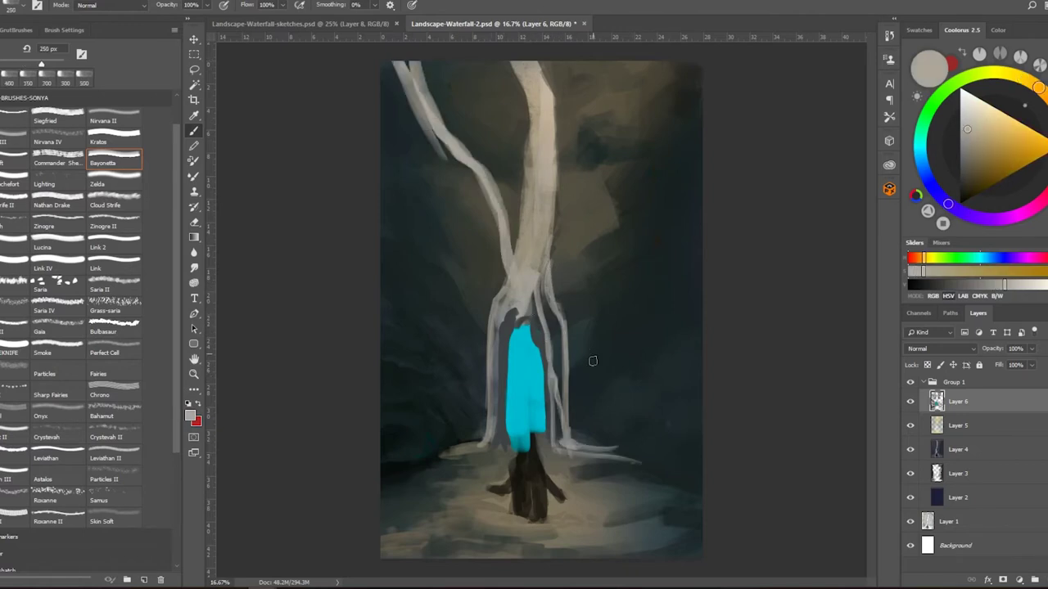
{"action": "key", "text": "ctrl+z"}
{"action": "key", "text": "ctrl+z"}
{"action": "key", "text": "ctrl+z"}
Try long pale strands down the right and left edges of the painting.
{"action": "key", "text": "bracketleft"}
{"action": "left_click_drag", "start_coordinate": [670, 57], "coordinate": [645, 348]}
{"action": "key", "text": "bracketleft"}
{"action": "key", "text": "bracketleft"}
{"action": "mouse_move", "coordinate": [661, 62]}
{"action": "left_mouse_down"}
{"action": "mouse_move", "coordinate": [645, 527]}
{"action": "mouse_move", "coordinate": [660, 76]}
{"action": "left_mouse_up"}
{"action": "key", "text": "bracketright"}
{"action": "key", "text": "bracketright"}
{"action": "key", "text": "bracketright"}
{"action": "mouse_move", "coordinate": [384, 64]}
{"action": "left_mouse_down"}
{"action": "mouse_move", "coordinate": [396, 519]}
{"action": "mouse_move", "coordinate": [410, 536]}
{"action": "mouse_move", "coordinate": [391, 97]}
{"action": "left_mouse_up"}
{"action": "key", "text": "ctrl+alt+z"}
{"action": "key", "text": "ctrl+alt+z"}
{"action": "key", "text": "ctrl+alt+z"}
{"action": "key", "text": "ctrl+alt+z"}
{"action": "key", "text": "ctrl+alt+z"}
{"action": "key", "text": "ctrl+alt+z"}
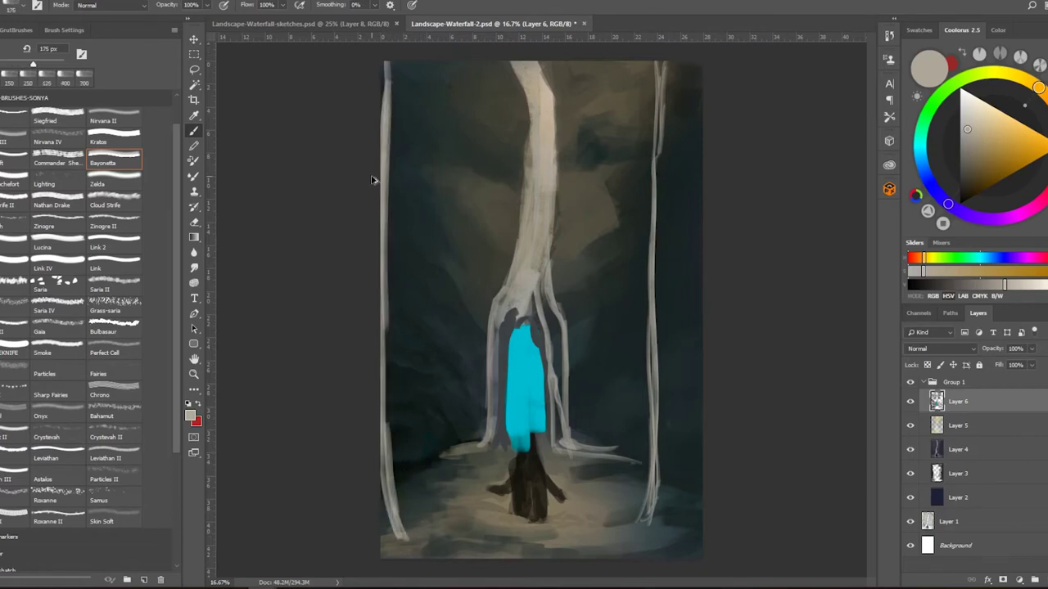
{"action": "key", "text": "ctrl+alt+z"}
{"action": "key", "text": "ctrl+alt+z"}
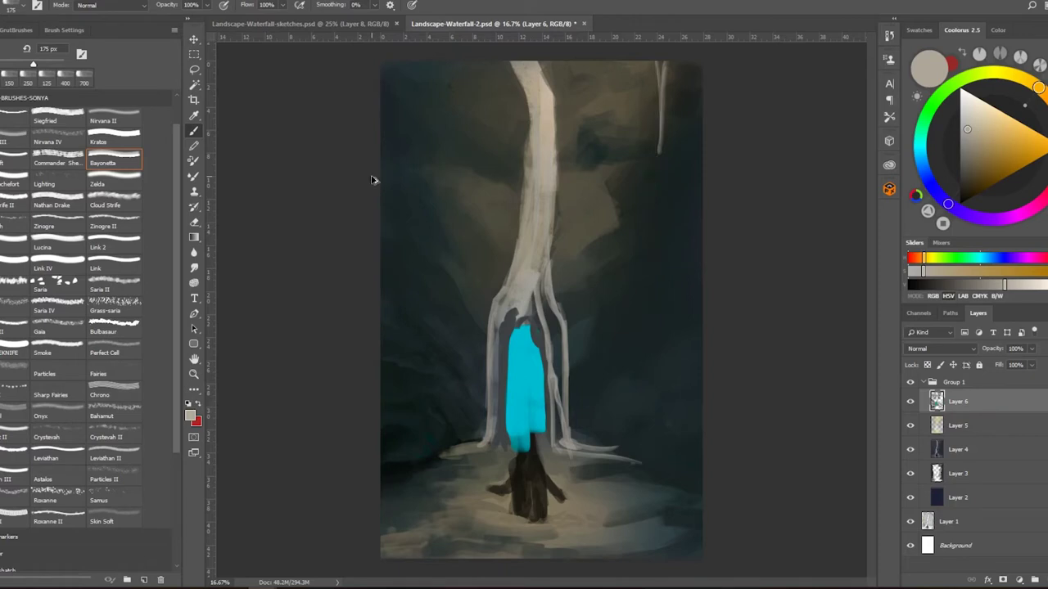
Thicken the strand left of the cyan opening and draw thin pale strands across the opening at 175 px.
{"action": "left_click", "coordinate": [375, 178], "text": "alt"}
{"action": "key", "text": "z"}
{"action": "left_click_drag", "start_coordinate": [696, 326], "coordinate": [641, 328]}
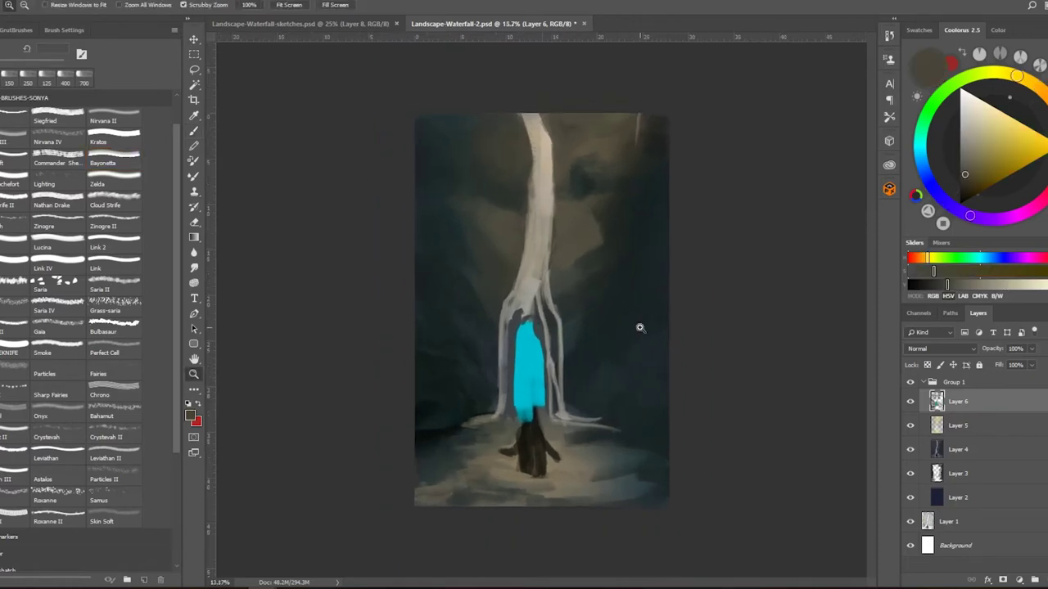
{"action": "key", "text": "b"}
{"action": "left_click", "coordinate": [531, 270], "text": "alt"}
{"action": "left_click_drag", "start_coordinate": [514, 304], "coordinate": [492, 416]}
{"action": "left_click", "coordinate": [483, 311], "text": "alt"}
{"action": "mouse_move", "coordinate": [519, 262]}
{"action": "left_mouse_down"}
{"action": "mouse_move", "coordinate": [504, 325]}
{"action": "mouse_move", "coordinate": [547, 419]}
{"action": "mouse_move", "coordinate": [620, 425]}
{"action": "left_mouse_up"}
{"action": "left_click", "coordinate": [524, 321], "text": "alt"}
{"action": "left_click", "coordinate": [533, 288], "text": "alt"}
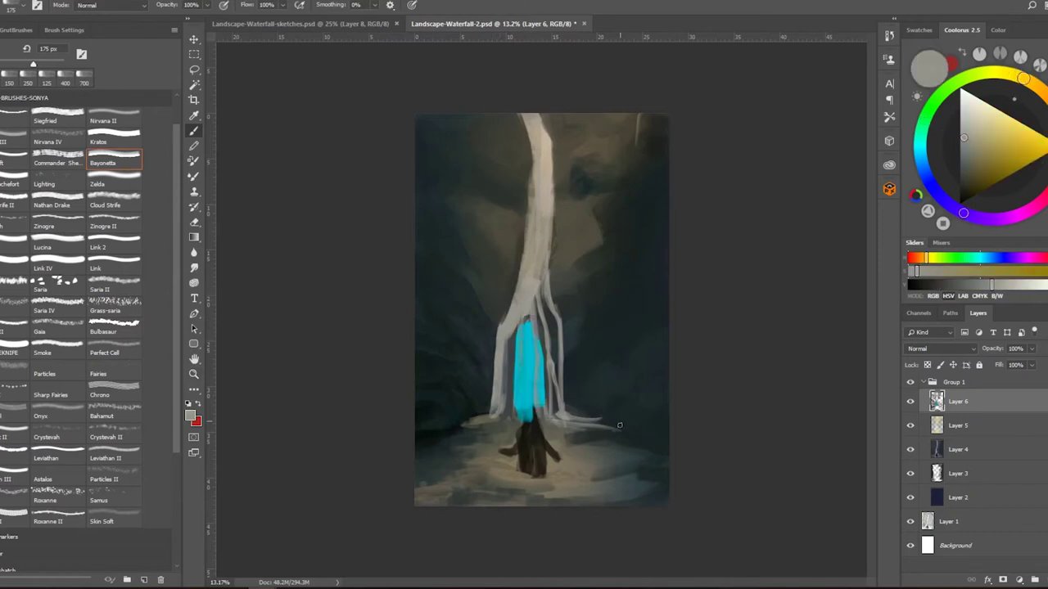
Repaint the upper trunk in pale grey so that it curves toward the upper right.
{"action": "left_click", "coordinate": [547, 135], "text": "alt"}
{"action": "mouse_move", "coordinate": [549, 157]}
{"action": "left_mouse_down"}
{"action": "mouse_move", "coordinate": [547, 106]}
{"action": "mouse_move", "coordinate": [525, 143]}
{"action": "mouse_move", "coordinate": [539, 111]}
{"action": "left_mouse_up"}
{"action": "left_click", "coordinate": [512, 135], "text": "alt"}
{"action": "left_click", "coordinate": [514, 294], "text": "alt"}
{"action": "mouse_move", "coordinate": [512, 301]}
{"action": "left_mouse_down"}
{"action": "mouse_move", "coordinate": [536, 217]}
{"action": "mouse_move", "coordinate": [531, 185]}
{"action": "mouse_move", "coordinate": [577, 117]}
{"action": "left_mouse_up"}
{"action": "left_click", "coordinate": [550, 200], "text": "alt"}
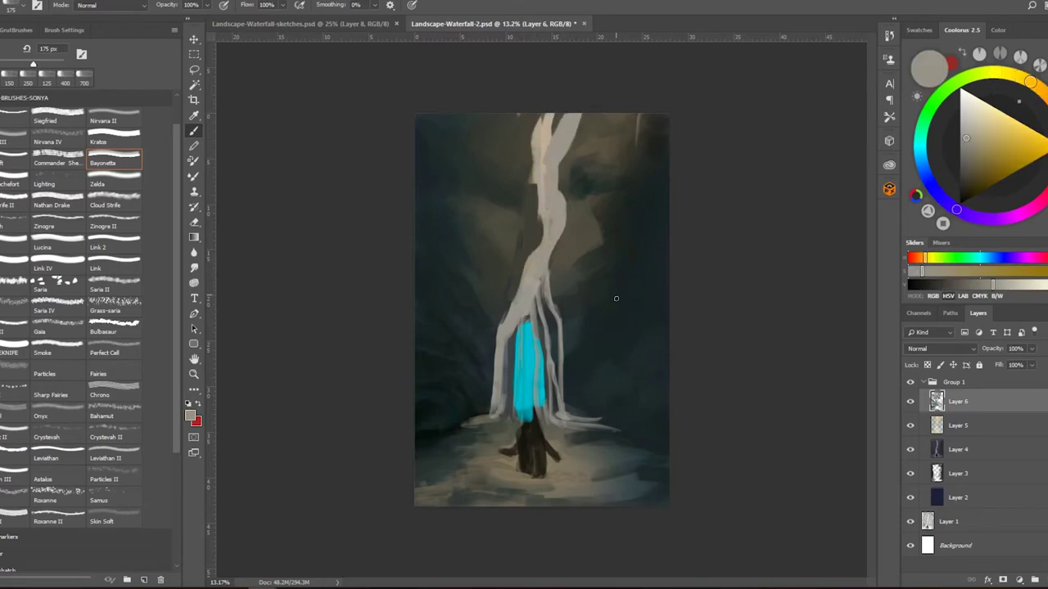
Paint out the old upper trunk with sampled background brown and add a thin strand on its left side.
{"action": "left_click", "coordinate": [533, 133], "text": "alt"}
{"action": "left_click_drag", "start_coordinate": [536, 201], "coordinate": [550, 115]}
{"action": "left_click", "coordinate": [542, 176], "text": "alt"}
{"action": "left_click_drag", "start_coordinate": [520, 288], "coordinate": [536, 180]}
Paint a thin branch with a 100 px brush from the painting's upper right down along the trunk's right side.
{"action": "left_click_drag", "start_coordinate": [573, 223], "coordinate": [606, 115]}
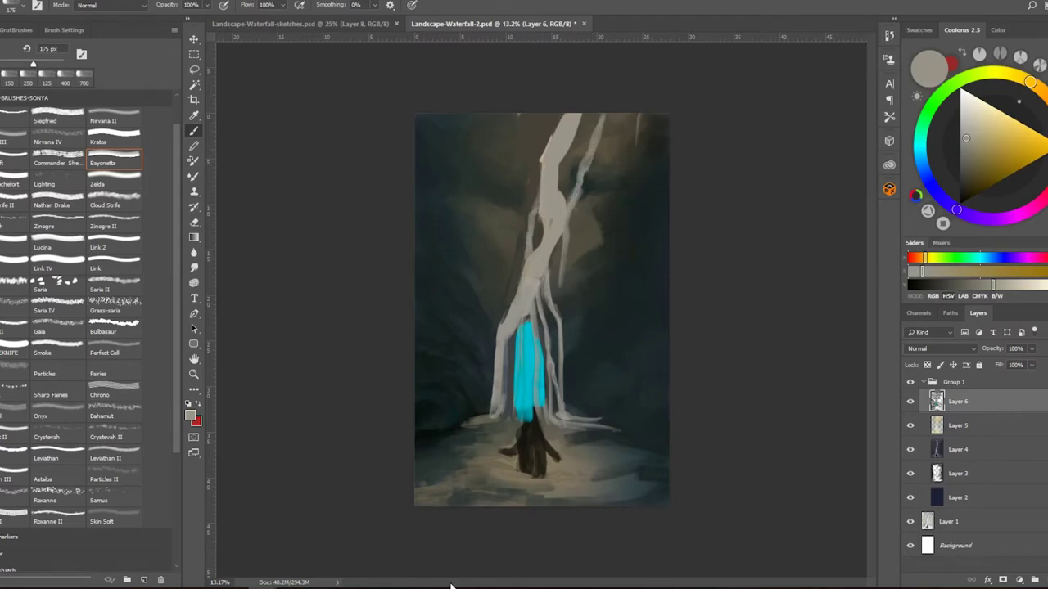
{"action": "key", "text": "ctrl+z"}
{"action": "key", "text": "bracketleft"}
{"action": "key", "text": "bracketleft"}
{"action": "key", "text": "bracketleft"}
{"action": "left_click_drag", "start_coordinate": [569, 206], "coordinate": [596, 157]}
{"action": "mouse_move", "coordinate": [614, 115]}
{"action": "left_mouse_down"}
{"action": "mouse_move", "coordinate": [560, 268]}
{"action": "mouse_move", "coordinate": [565, 388]}
{"action": "left_mouse_up"}
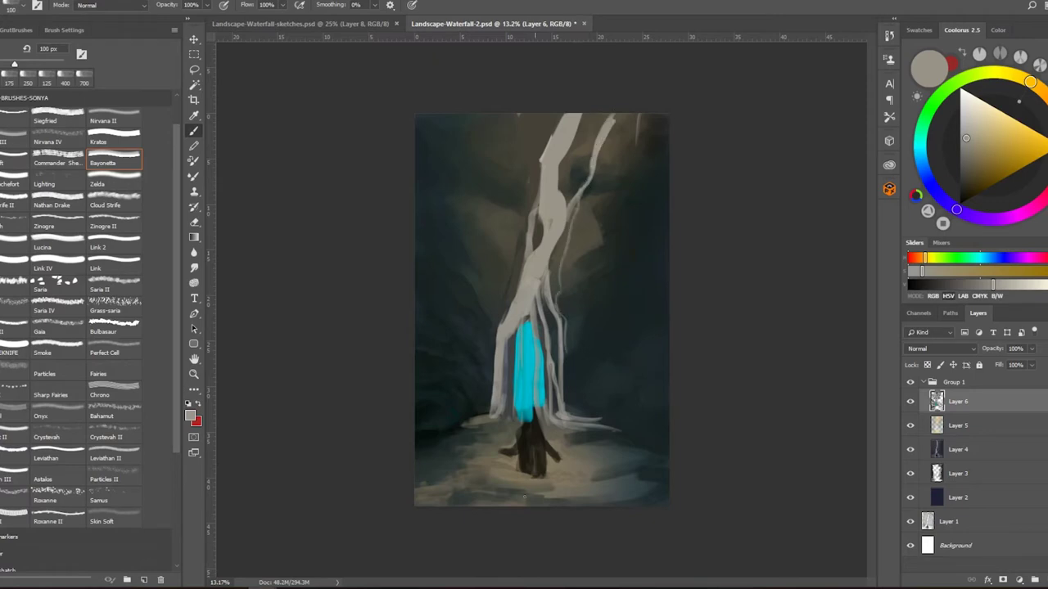
Touch up the cyan opening and blend the ground around the figure with sampled tones.
{"action": "left_click", "coordinate": [536, 335], "text": "alt"}
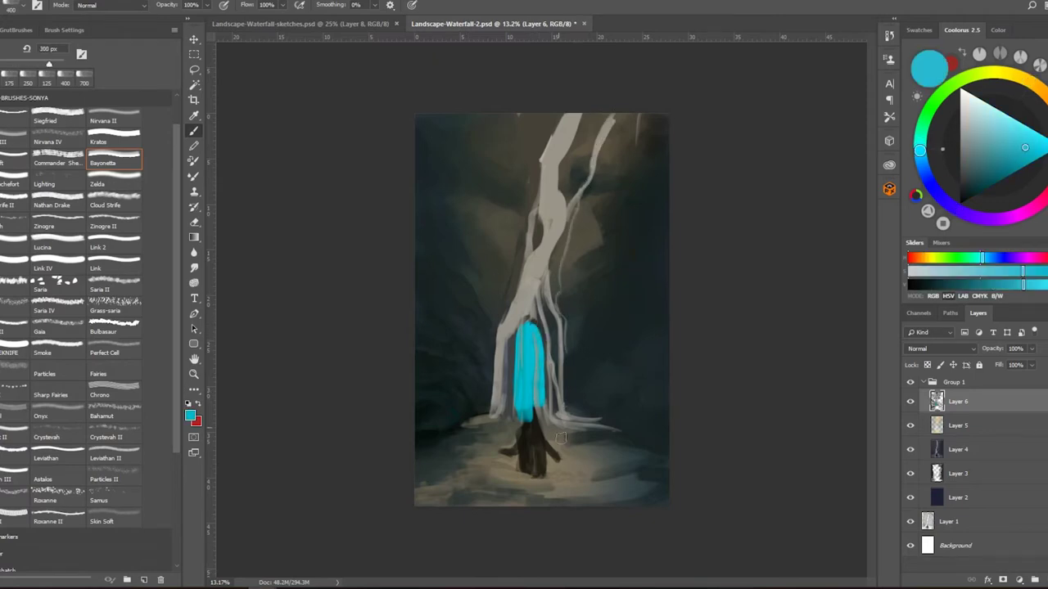
{"action": "left_click", "coordinate": [559, 467], "text": "alt"}
{"action": "key", "text": "bracketright"}
{"action": "key", "text": "bracketright"}
{"action": "key", "text": "bracketright"}
{"action": "left_click", "coordinate": [619, 459], "text": "alt"}
{"action": "left_click", "coordinate": [669, 505], "text": "alt"}
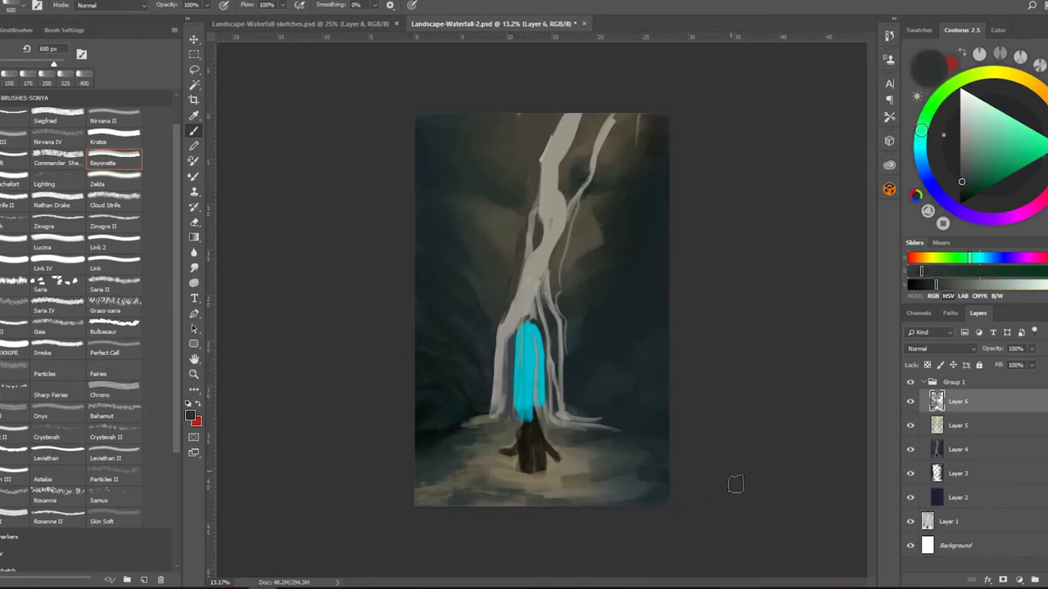
{"action": "left_click", "coordinate": [495, 489], "text": "alt"}
Paint horizontal cyan light reflections on the ground at the opening's base with a 175 px brush.
{"action": "key", "text": "bracketleft"}
{"action": "key", "text": "bracketleft"}
{"action": "key", "text": "bracketleft"}
{"action": "key", "text": "bracketleft"}
{"action": "key", "text": "bracketleft"}
{"action": "key", "text": "bracketleft"}
{"action": "left_click", "coordinate": [524, 393], "text": "alt"}
{"action": "mouse_move", "coordinate": [516, 419]}
{"action": "left_mouse_down"}
{"action": "mouse_move", "coordinate": [547, 393]}
{"action": "mouse_move", "coordinate": [514, 428]}
{"action": "mouse_move", "coordinate": [608, 433]}
{"action": "left_mouse_up"}
{"action": "left_click", "coordinate": [513, 425], "text": "alt"}
{"action": "left_click", "coordinate": [528, 420], "text": "alt"}
{"action": "left_click_drag", "start_coordinate": [481, 442], "coordinate": [571, 443]}
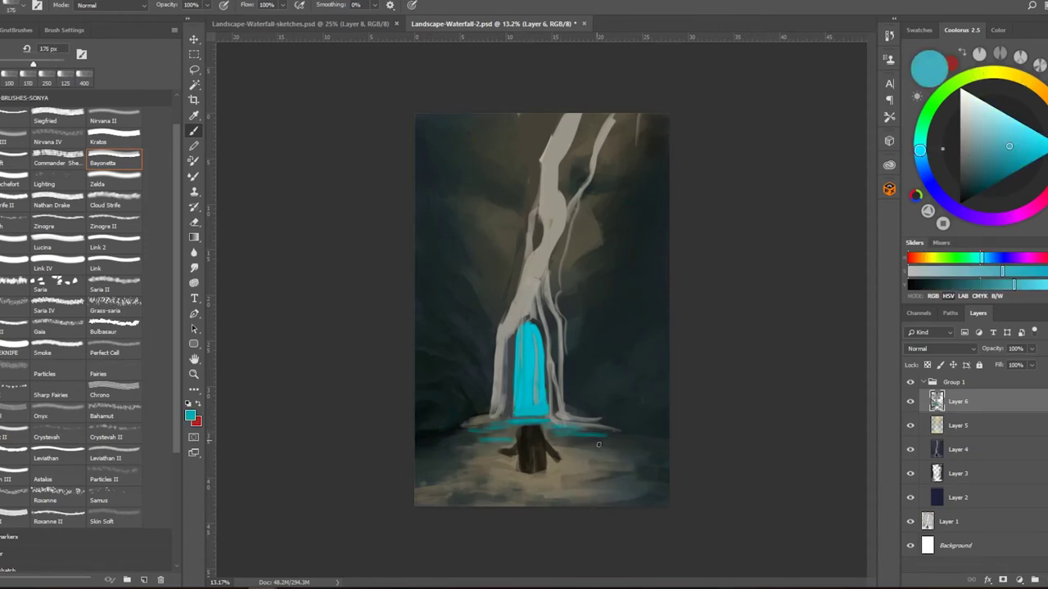
Paint a thin vertical strand near the painting's upper right with a 125 px brush and sampled tones, blending its edges.
{"action": "left_click", "coordinate": [519, 123], "text": "alt"}
{"action": "left_click", "coordinate": [609, 123], "text": "alt"}
{"action": "key", "text": "bracketleft"}
{"action": "key", "text": "bracketleft"}
{"action": "left_click", "coordinate": [618, 131], "text": "alt"}
{"action": "left_click", "coordinate": [644, 134], "text": "alt"}
{"action": "left_click_drag", "start_coordinate": [636, 209], "coordinate": [637, 134]}
{"action": "left_click", "coordinate": [642, 136], "text": "alt"}
{"action": "left_click_drag", "start_coordinate": [636, 211], "coordinate": [637, 149]}
{"action": "left_click", "coordinate": [637, 228], "text": "alt"}
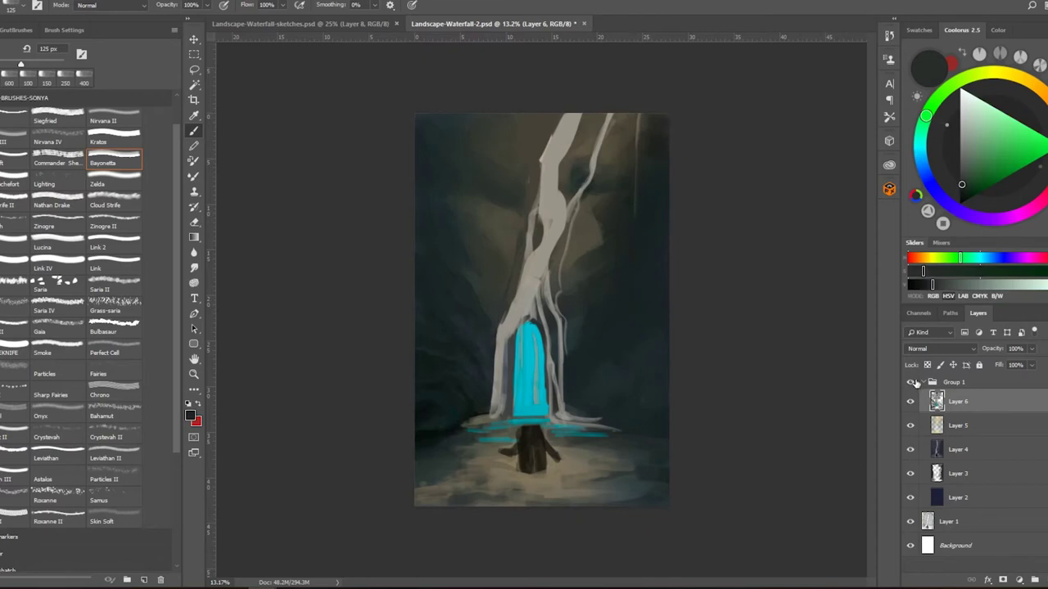
On a new layer, dab dark green foliage texture on the upper left cliff with the 600 px Bulbasaur brush and lower the layer opacity to 54%.
{"action": "key", "text": "ctrl+shift+alt+n"}
{"action": "left_click", "coordinate": [113, 327]}
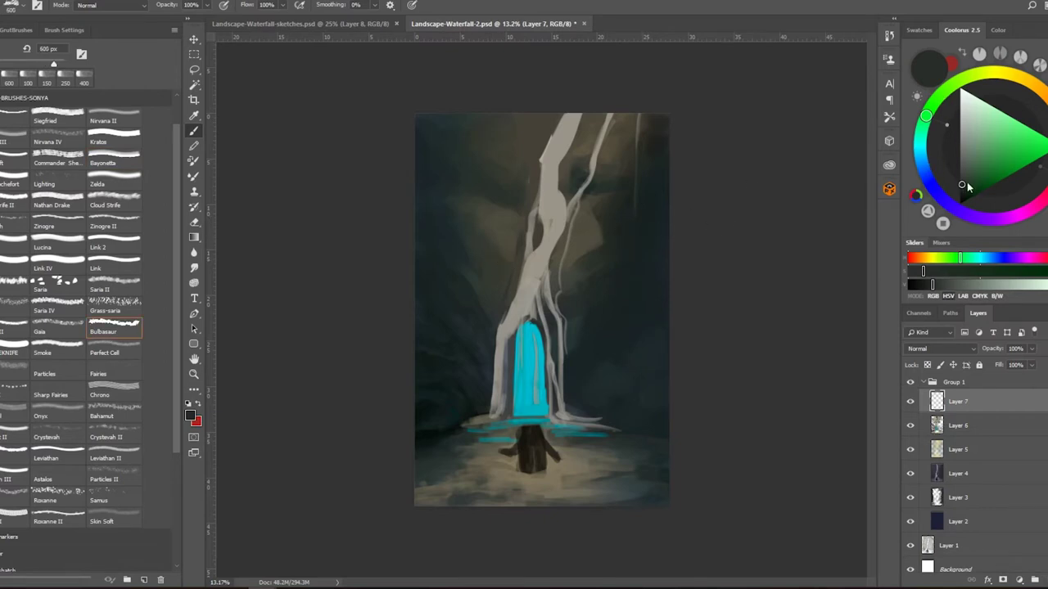
{"action": "left_click", "coordinate": [968, 181]}
{"action": "mouse_move", "coordinate": [485, 214]}
{"action": "left_mouse_down"}
{"action": "mouse_move", "coordinate": [529, 285]}
{"action": "mouse_move", "coordinate": [491, 246]}
{"action": "left_mouse_up"}
{"action": "left_click_drag", "start_coordinate": [501, 197], "coordinate": [498, 168]}
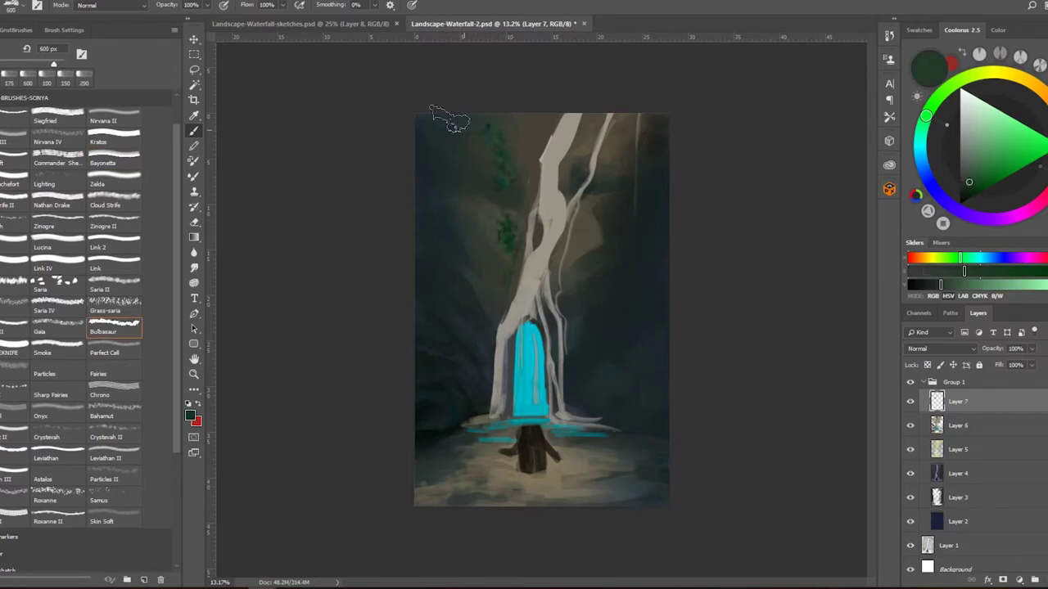
{"action": "left_click", "coordinate": [1032, 348]}
{"action": "left_click_drag", "start_coordinate": [1033, 363], "coordinate": [1007, 363]}
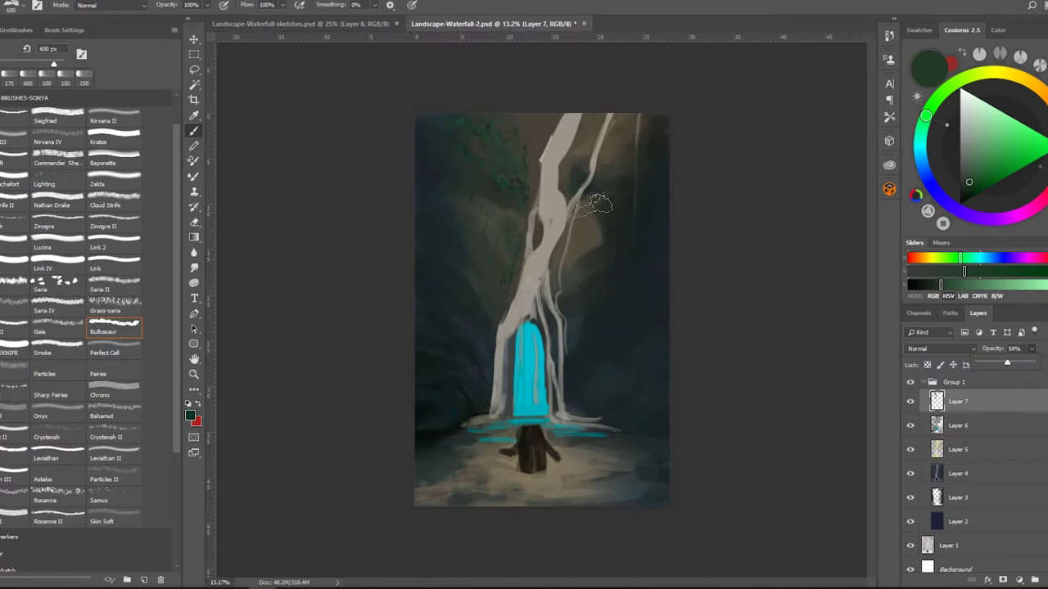
Add dark blue texture to the shadowed cliffs and reddish-brown and orange texture to the rock right of the upper trunk.
{"action": "left_click", "coordinate": [930, 185]}
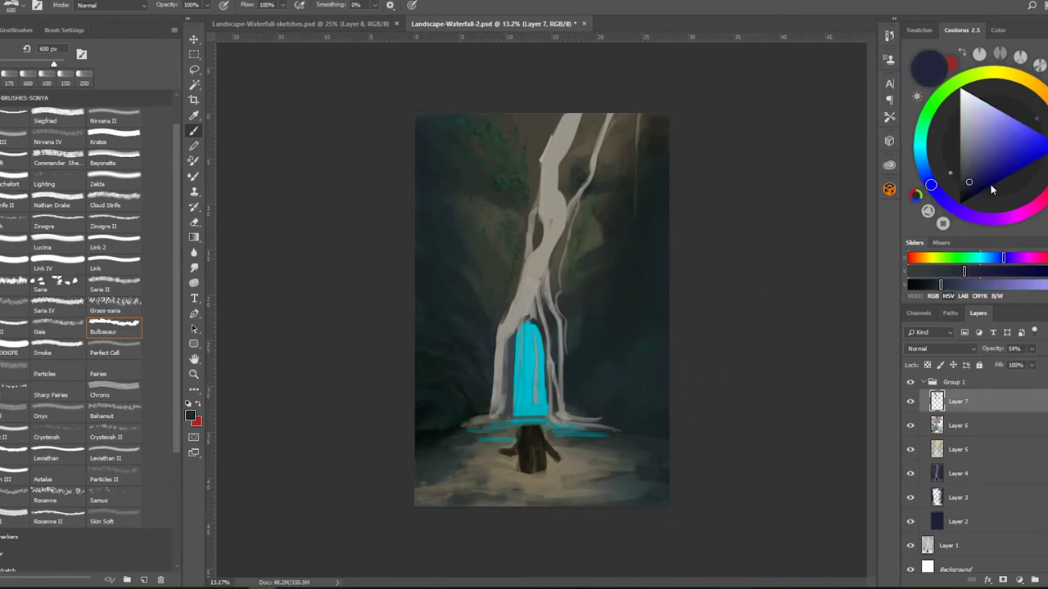
{"action": "mouse_move", "coordinate": [472, 404]}
{"action": "left_mouse_down"}
{"action": "mouse_move", "coordinate": [434, 334]}
{"action": "mouse_move", "coordinate": [423, 250]}
{"action": "mouse_move", "coordinate": [475, 312]}
{"action": "mouse_move", "coordinate": [428, 199]}
{"action": "left_mouse_up"}
{"action": "left_click", "coordinate": [1031, 86]}
{"action": "left_click", "coordinate": [980, 180]}
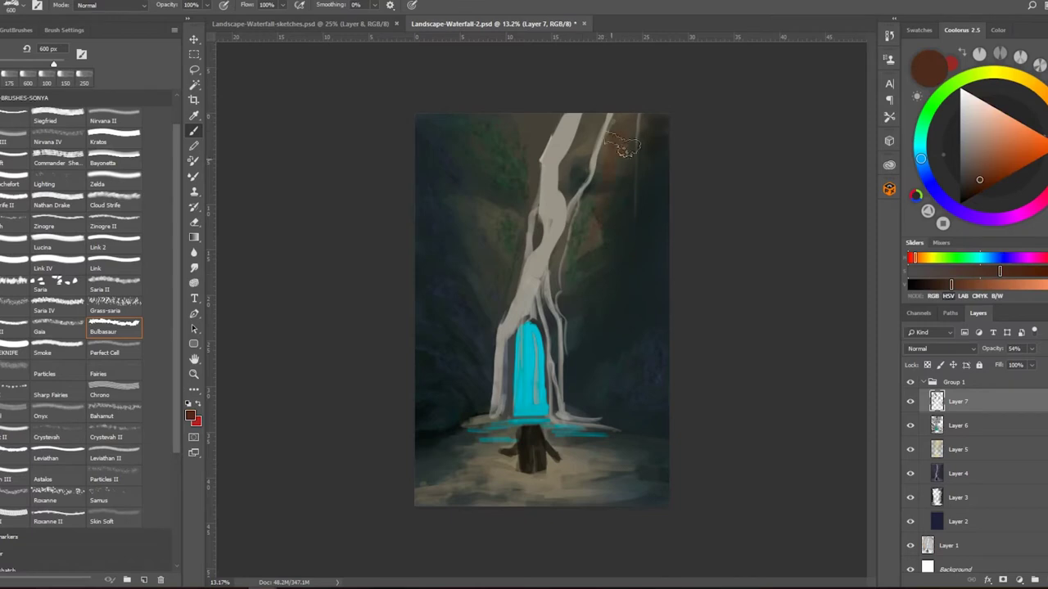
{"action": "left_click", "coordinate": [995, 161]}
{"action": "left_click_drag", "start_coordinate": [621, 140], "coordinate": [608, 171]}
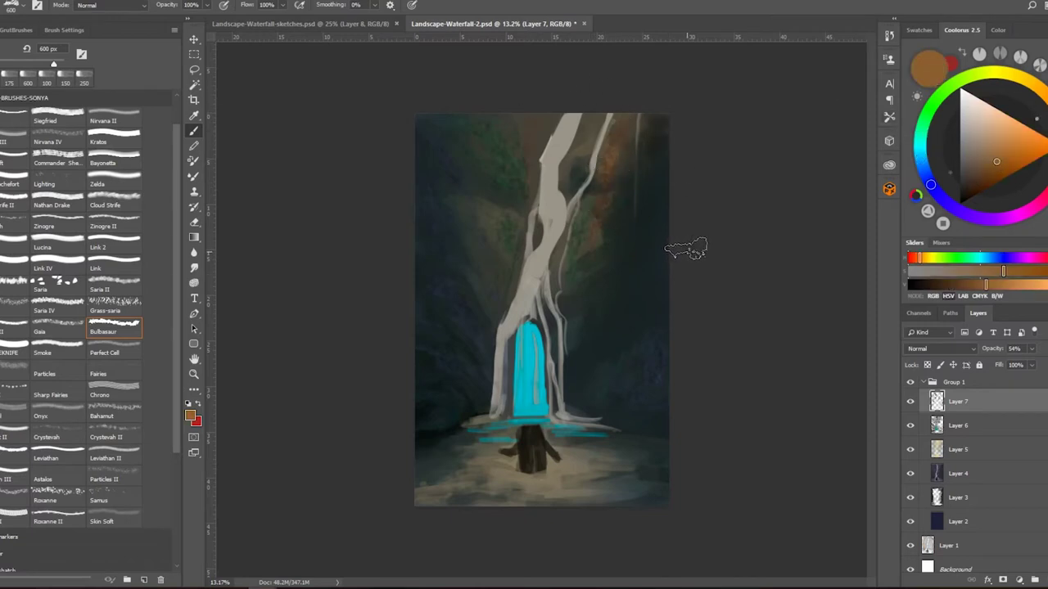
Dab brighter green foliage at the lower left cliff with the brush reduced to 250 px.
{"action": "left_click", "coordinate": [936, 100]}
{"action": "left_click", "coordinate": [980, 166]}
{"action": "key", "text": "bracketleft"}
{"action": "key", "text": "bracketleft"}
{"action": "key", "text": "bracketleft"}
{"action": "key", "text": "bracketleft"}
{"action": "left_click", "coordinate": [439, 379]}
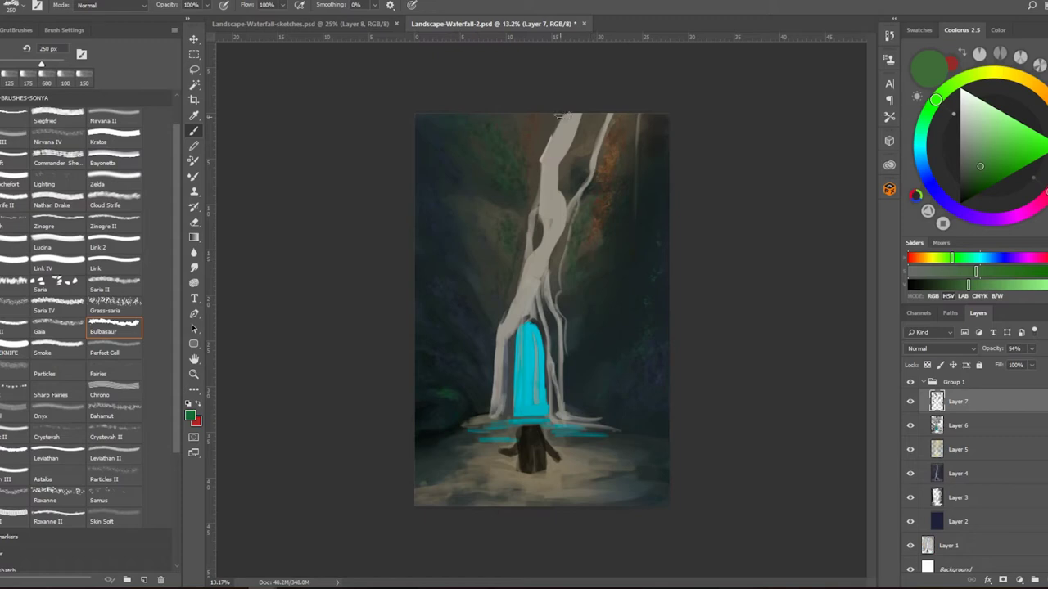
On a new layer set to Color Dodge, paint a warm glow along the trunk with a sampled brown tone.
{"action": "left_click", "coordinate": [553, 119], "text": "alt"}
{"action": "key", "text": "ctrl+shift+alt+n"}
{"action": "key", "text": "ctrl+minus"}
{"action": "key", "text": "bracketright"}
{"action": "key", "text": "bracketright"}
{"action": "key", "text": "bracketright"}
{"action": "key", "text": "bracketright"}
{"action": "key", "text": "bracketright"}
{"action": "left_click", "coordinate": [598, 226], "text": "alt"}
{"action": "left_click_drag", "start_coordinate": [565, 135], "coordinate": [532, 336]}
{"action": "left_click", "coordinate": [942, 349]}
{"action": "left_click", "coordinate": [942, 159]}
{"action": "left_click", "coordinate": [950, 351]}
{"action": "left_click", "coordinate": [942, 158]}
{"action": "left_click_drag", "start_coordinate": [597, 211], "coordinate": [548, 287]}
Spread the warm glow across the scene with a 2000 px brush and add a cyan glow around the opening.
{"action": "key", "text": "bracketright"}
{"action": "key", "text": "bracketright"}
{"action": "key", "text": "bracketright"}
{"action": "key", "text": "bracketright"}
{"action": "key", "text": "bracketright"}
{"action": "key", "text": "bracketright"}
{"action": "mouse_move", "coordinate": [492, 245]}
{"action": "left_mouse_down"}
{"action": "mouse_move", "coordinate": [554, 433]}
{"action": "mouse_move", "coordinate": [709, 420]}
{"action": "left_mouse_up"}
{"action": "left_click", "coordinate": [532, 344], "text": "alt"}
{"action": "left_click_drag", "start_coordinate": [524, 328], "coordinate": [553, 377]}
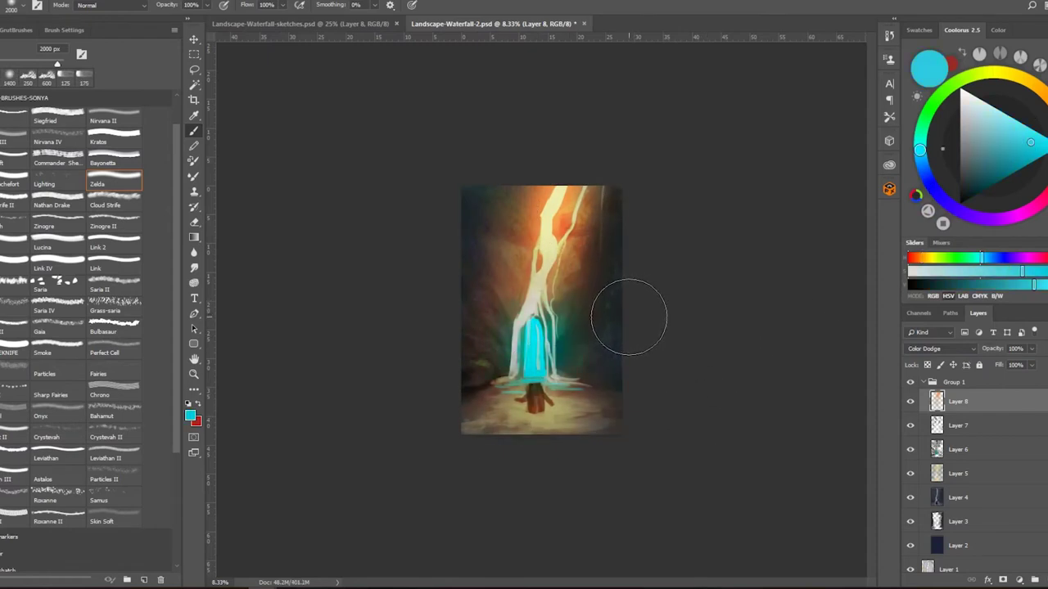
Brighten the top of the trunk with a pale orange glow and compare the painting with the glow layer hidden and shown.
{"action": "left_click", "coordinate": [1042, 97]}
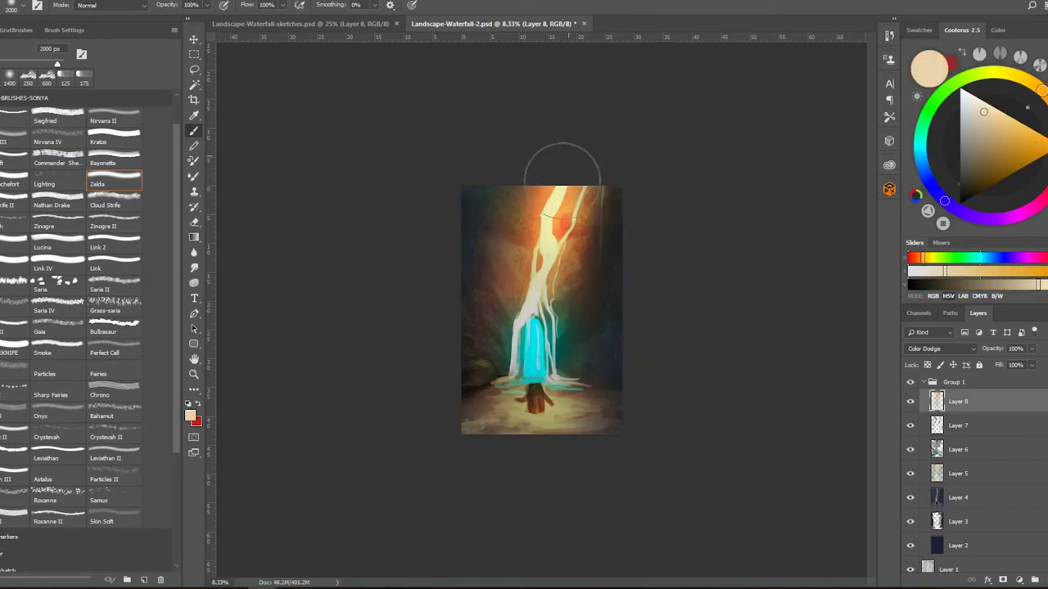
{"action": "left_click_drag", "start_coordinate": [562, 140], "coordinate": [557, 270]}
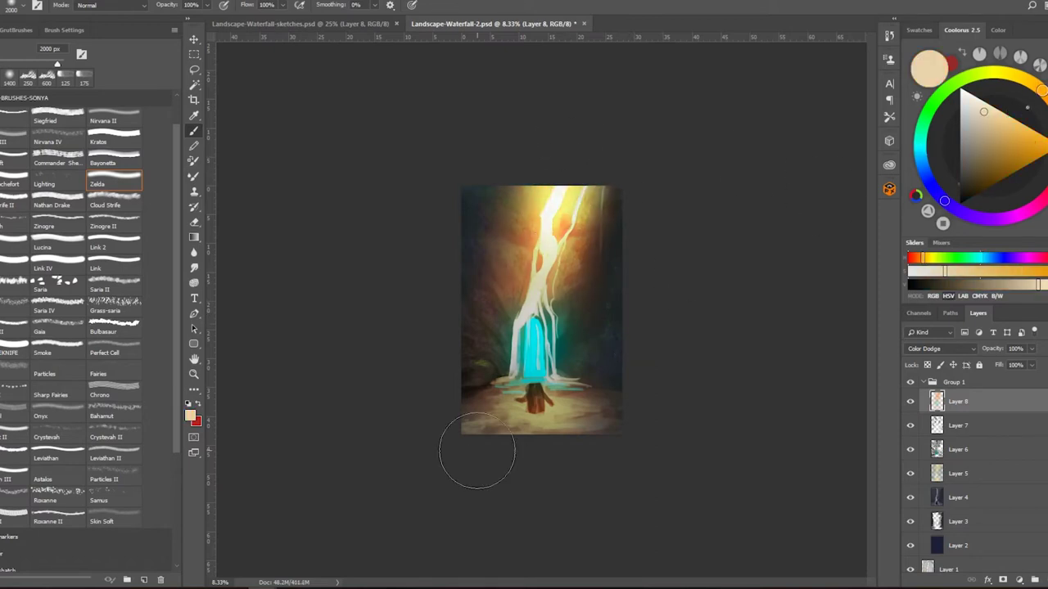
{"action": "left_click", "coordinate": [910, 402]}
{"action": "left_click", "coordinate": [911, 402]}
On a new layer, draw a cracked-texture custom shape in pink over the left cliff, from the canvas top down to the ground.
{"action": "key", "text": "ctrl+shift+alt+n"}
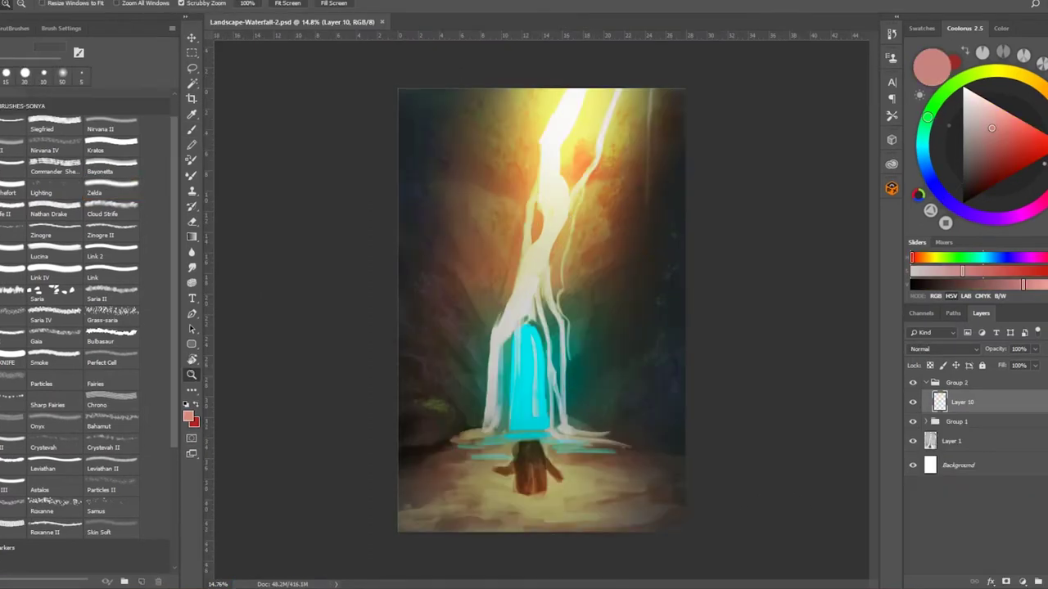
{"action": "left_click", "coordinate": [111, 273]}
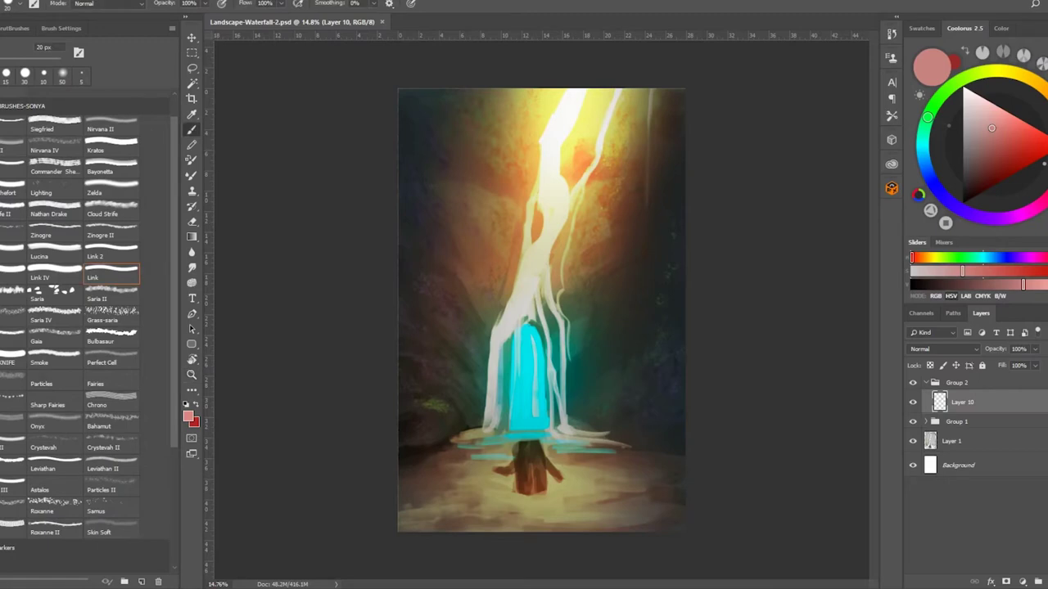
{"action": "right_click", "coordinate": [192, 344]}
{"action": "left_click", "coordinate": [253, 402]}
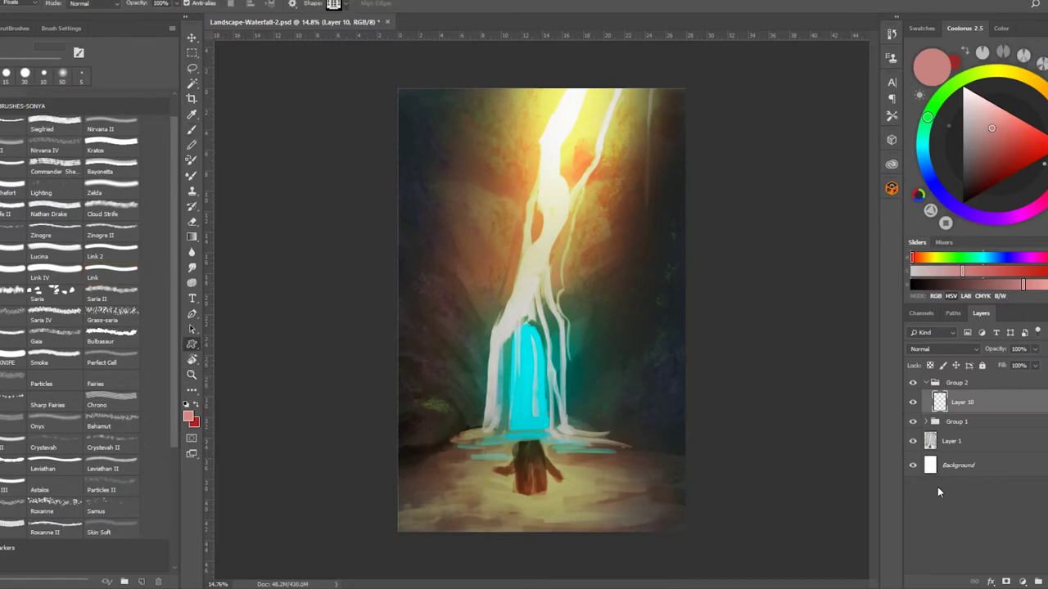
{"action": "left_click", "coordinate": [341, 4]}
{"action": "scroll", "coordinate": [393, 88], "scroll_direction": "down", "scroll_amount": 6}
{"action": "left_click_drag", "start_coordinate": [394, 94], "coordinate": [393, 152]}
{"action": "scroll", "coordinate": [392, 149], "scroll_direction": "down", "scroll_amount": 2}
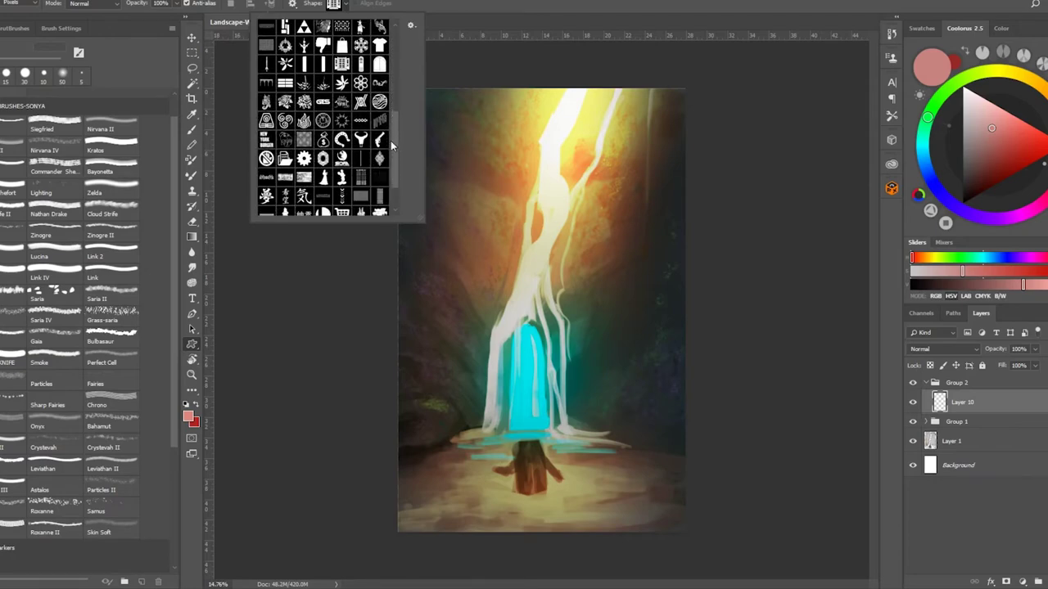
{"action": "left_click", "coordinate": [411, 455]}
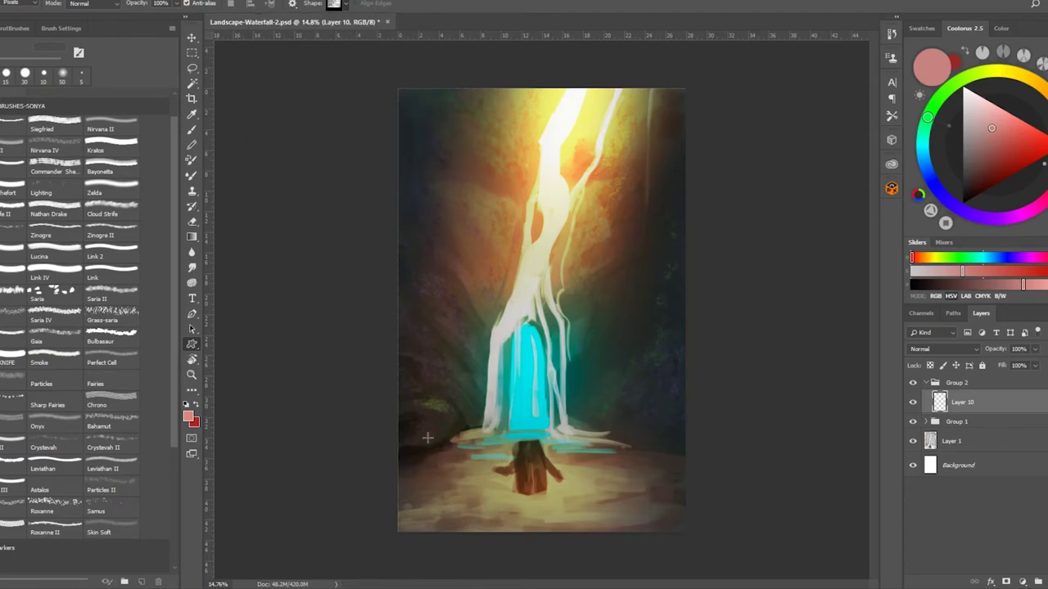
{"action": "left_click_drag", "start_coordinate": [544, 102], "coordinate": [545, 87]}
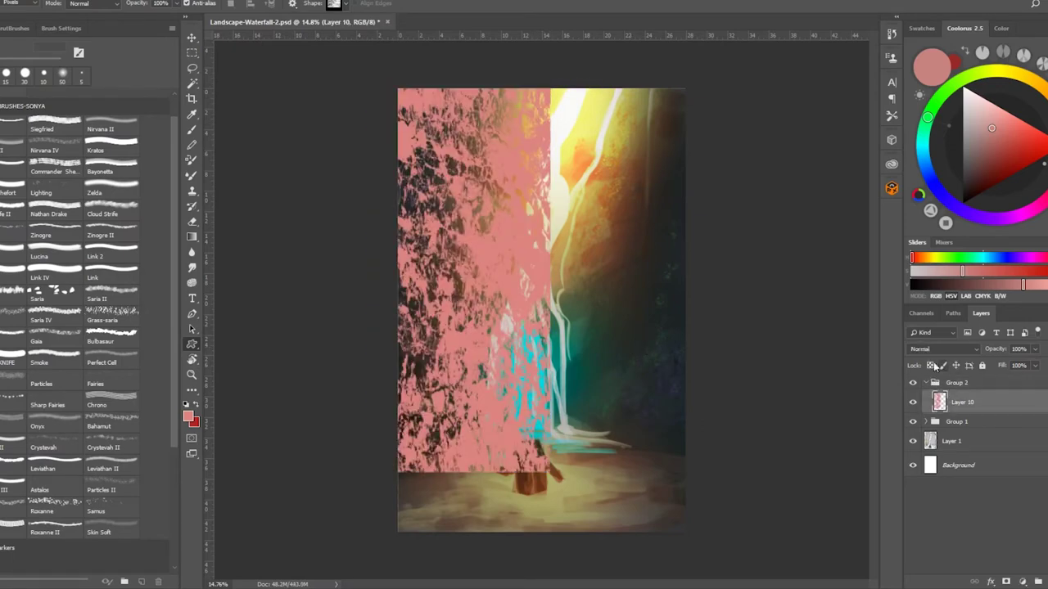
Lock the texture layer's transparency, fill the texture with near-black and transform it to fit the left cliff's perspective.
{"action": "left_click", "coordinate": [978, 180]}
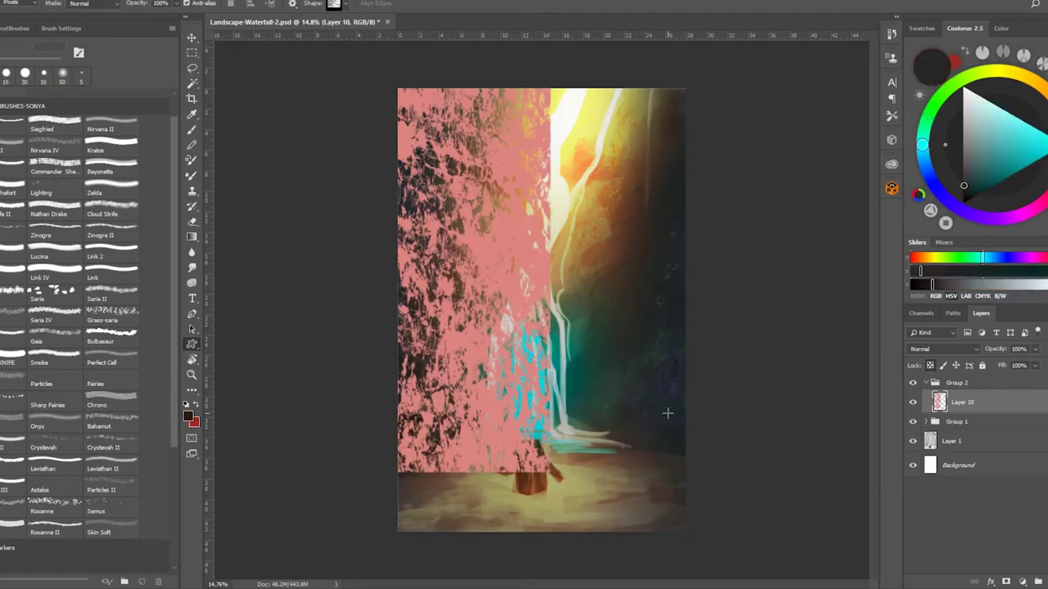
{"action": "key", "text": "alt+BackSpace"}
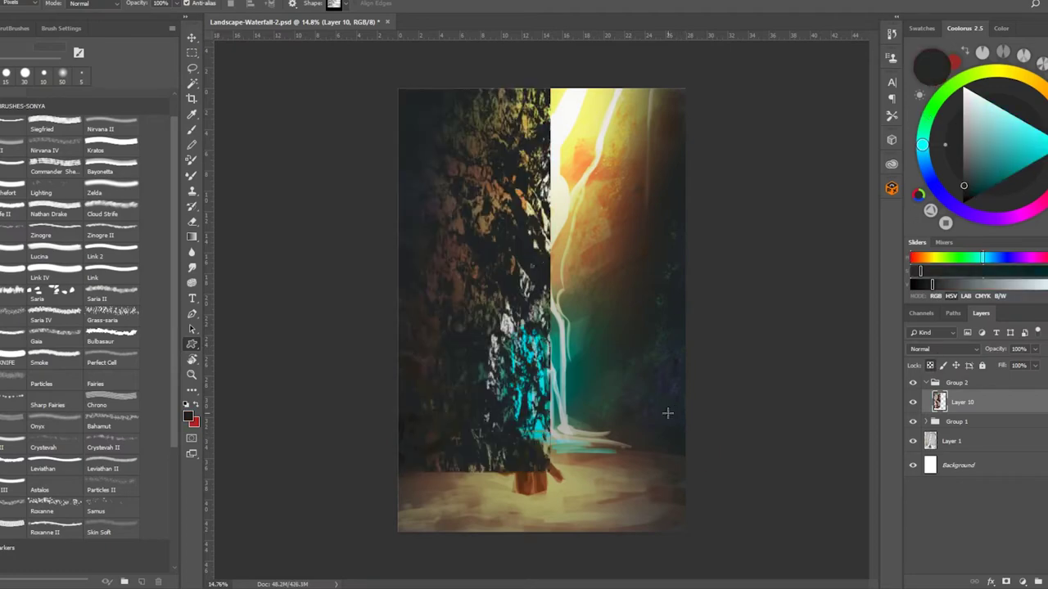
{"action": "key", "text": "ctrl+t"}
{"action": "left_click_drag", "start_coordinate": [552, 475], "coordinate": [549, 436]}
{"action": "left_click_drag", "start_coordinate": [550, 87], "coordinate": [527, 77]}
{"action": "key", "text": "Return"}
Blend the cliff texture into the painting with Overlay mode at 35% opacity.
{"action": "left_click", "coordinate": [941, 349]}
{"action": "left_click", "coordinate": [937, 199]}
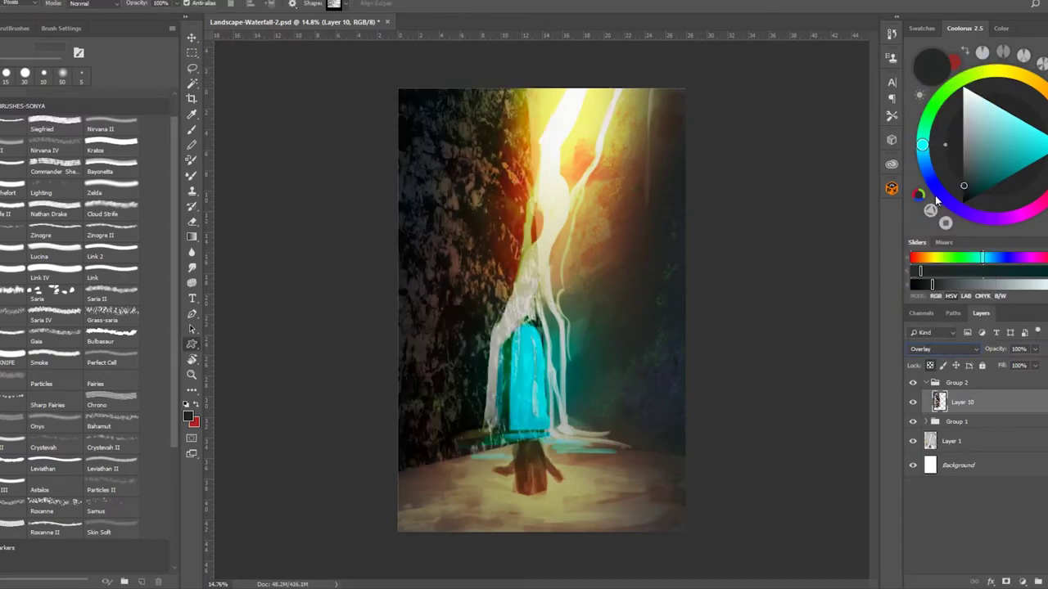
{"action": "left_click", "coordinate": [1035, 349]}
{"action": "left_click_drag", "start_coordinate": [1038, 365], "coordinate": [1000, 365]}
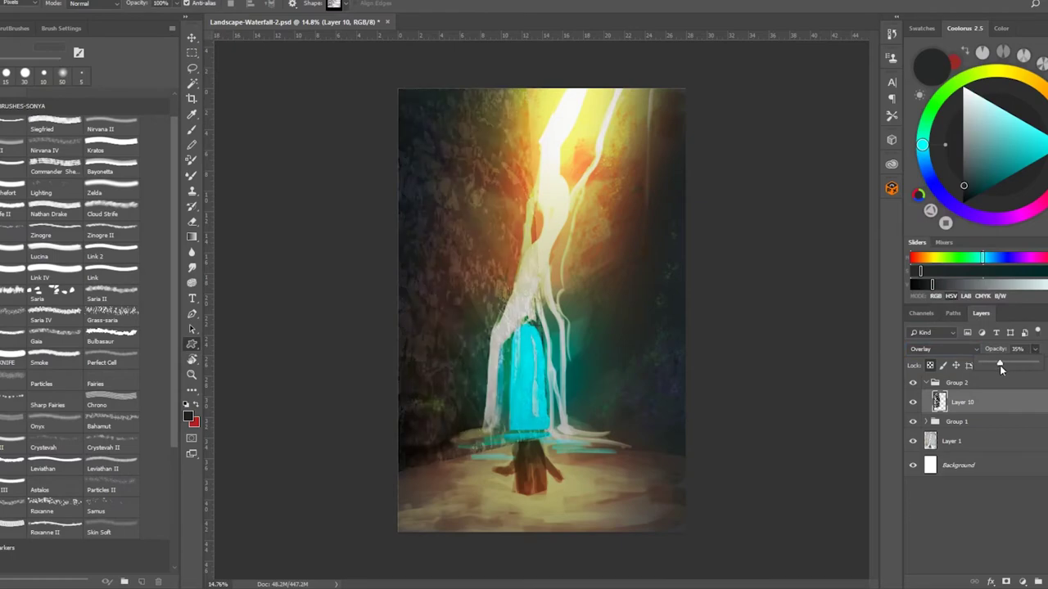
{"action": "left_click", "coordinate": [215, 2]}
{"action": "left_click", "coordinate": [409, 409]}
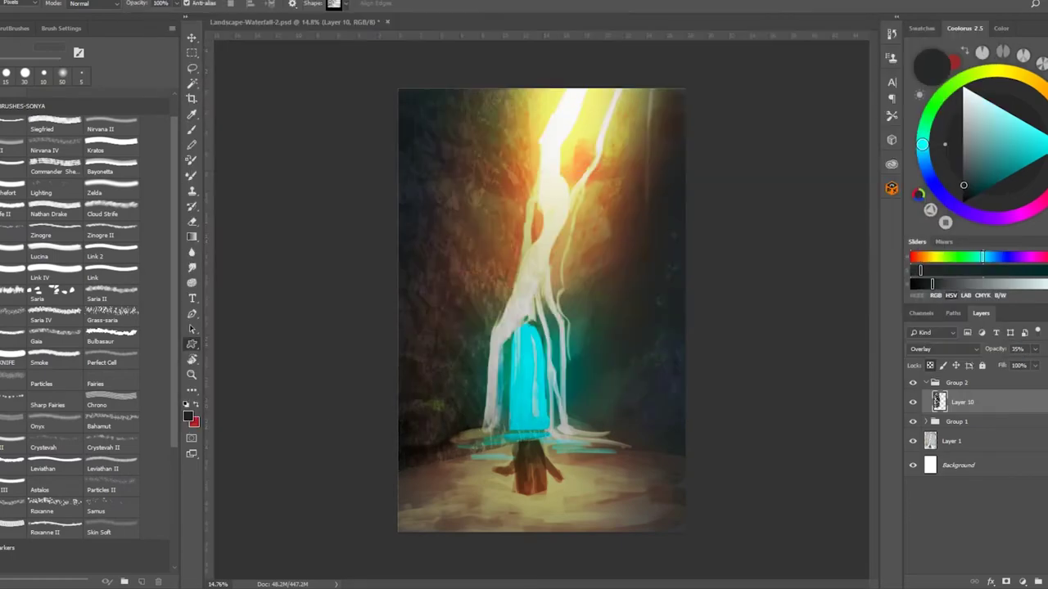
Erase the texture where it overlaps the glowing trunk with a soft 500 px eraser at 28% flow.
{"action": "key", "text": "z"}
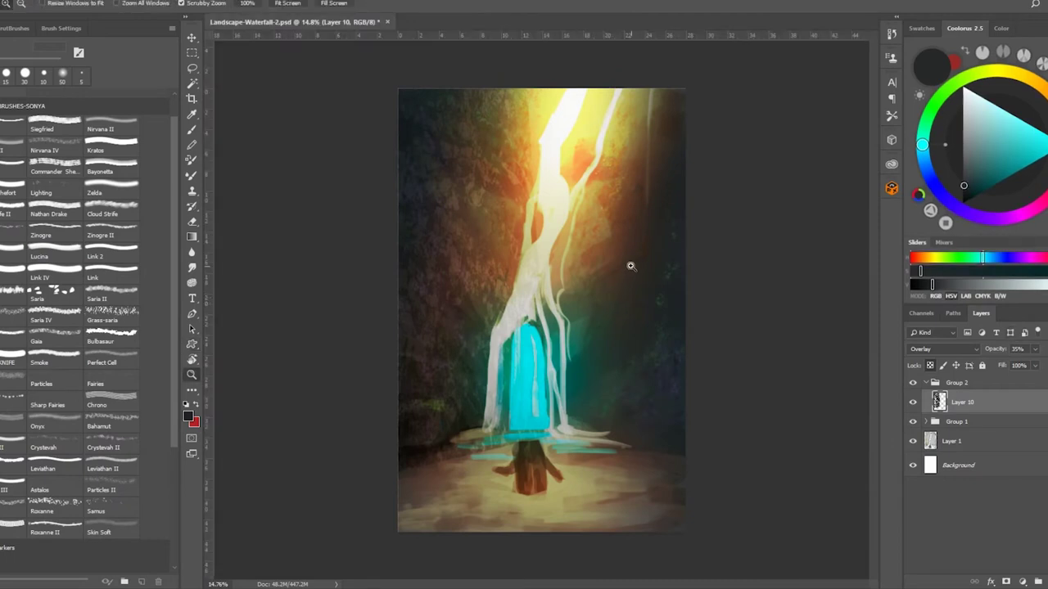
{"action": "key", "text": "e"}
{"action": "mouse_move", "coordinate": [535, 168]}
{"action": "left_mouse_down"}
{"action": "mouse_move", "coordinate": [527, 118]}
{"action": "mouse_move", "coordinate": [543, 171]}
{"action": "left_mouse_up"}
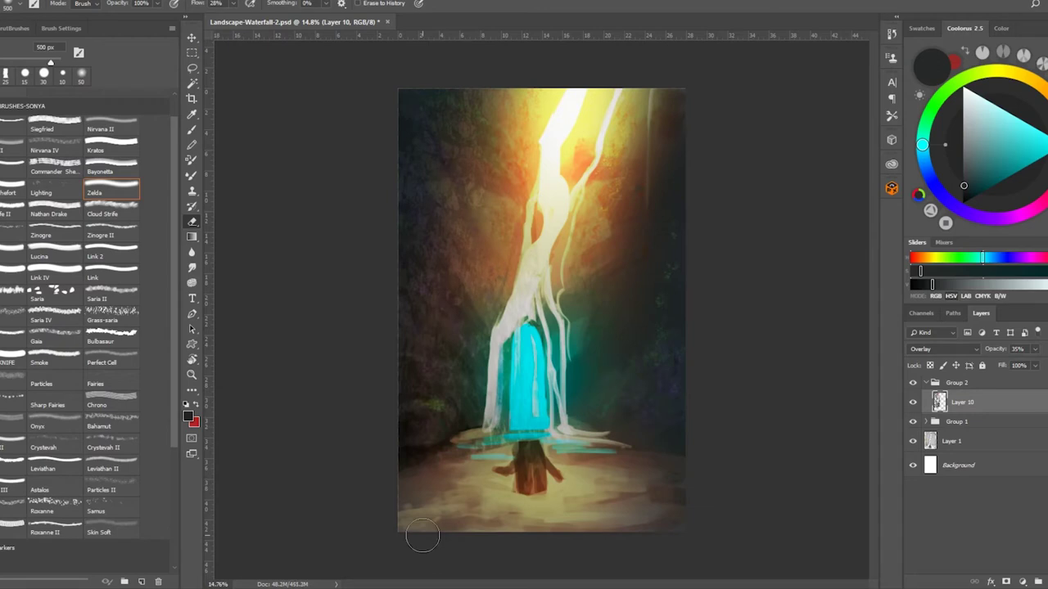
On a new layer, start shading the lower left cliff with the Nathan Drake brush at 90 px in sampled dark tones.
{"action": "key", "text": "b"}
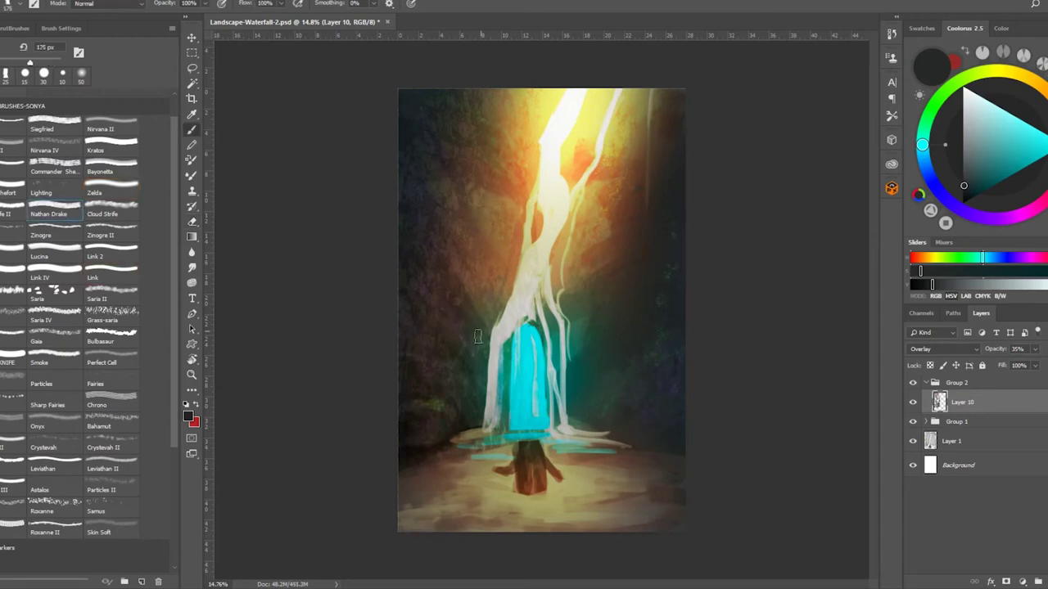
{"action": "left_click", "coordinate": [446, 342], "text": "alt"}
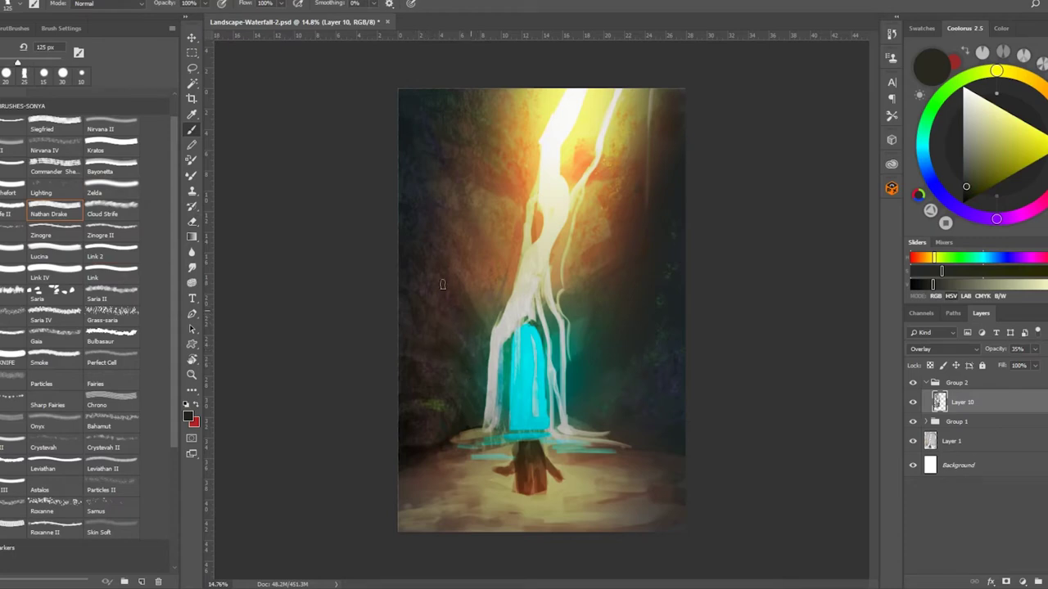
{"action": "key", "text": "ctrl+shift+alt+n"}
{"action": "left_click", "coordinate": [447, 344], "text": "alt"}
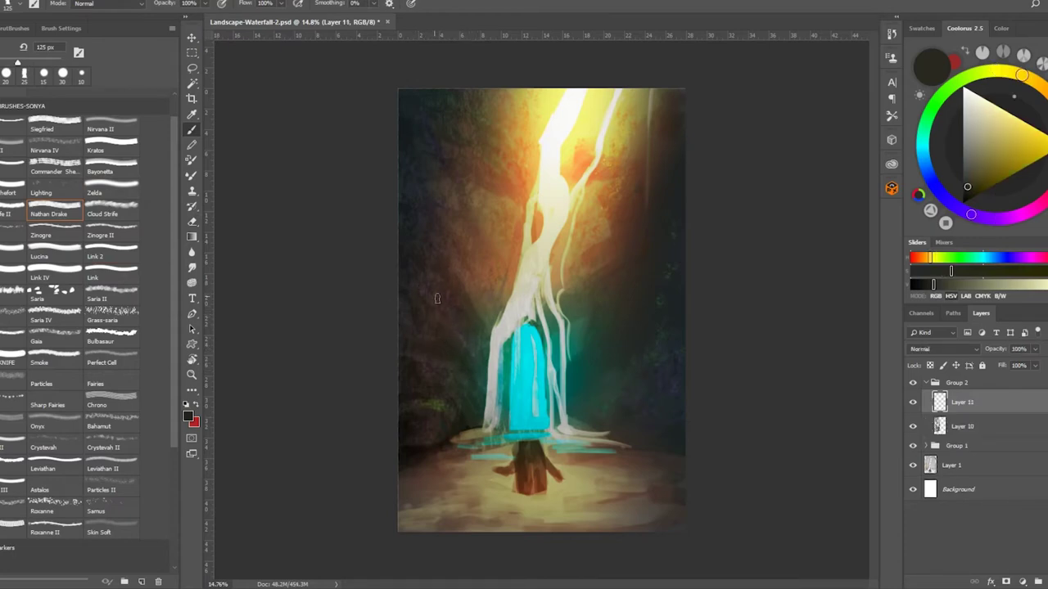
{"action": "left_click", "coordinate": [469, 422], "text": "alt"}
{"action": "key", "text": "bracketleft"}
{"action": "key", "text": "bracketleft"}
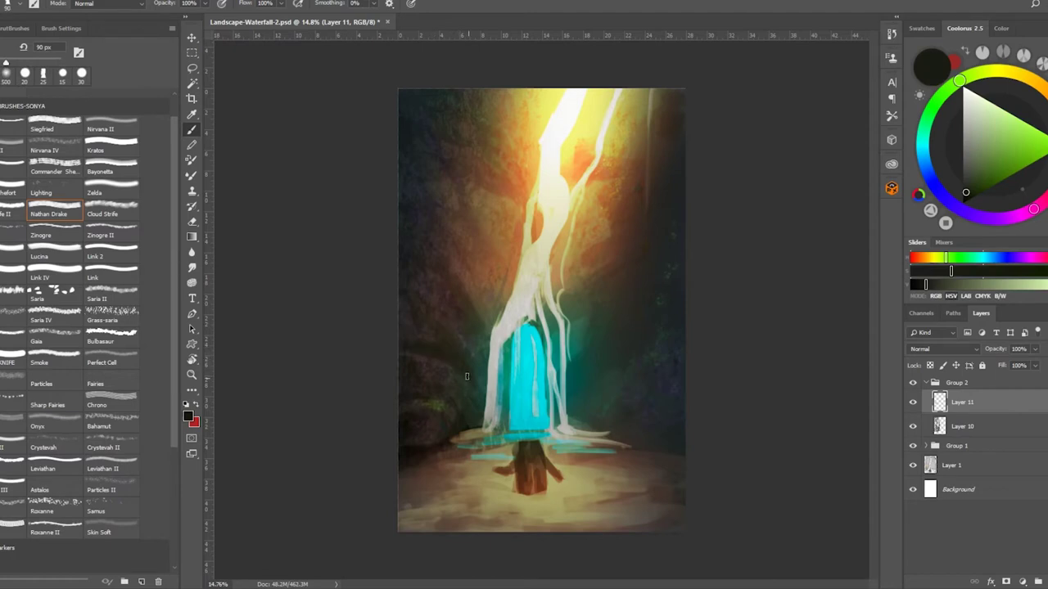
Define the rounded boulder and surrounding rock at the cliff's lower left with sampled green and dark brown tones.
{"action": "left_click", "coordinate": [482, 391], "text": "alt"}
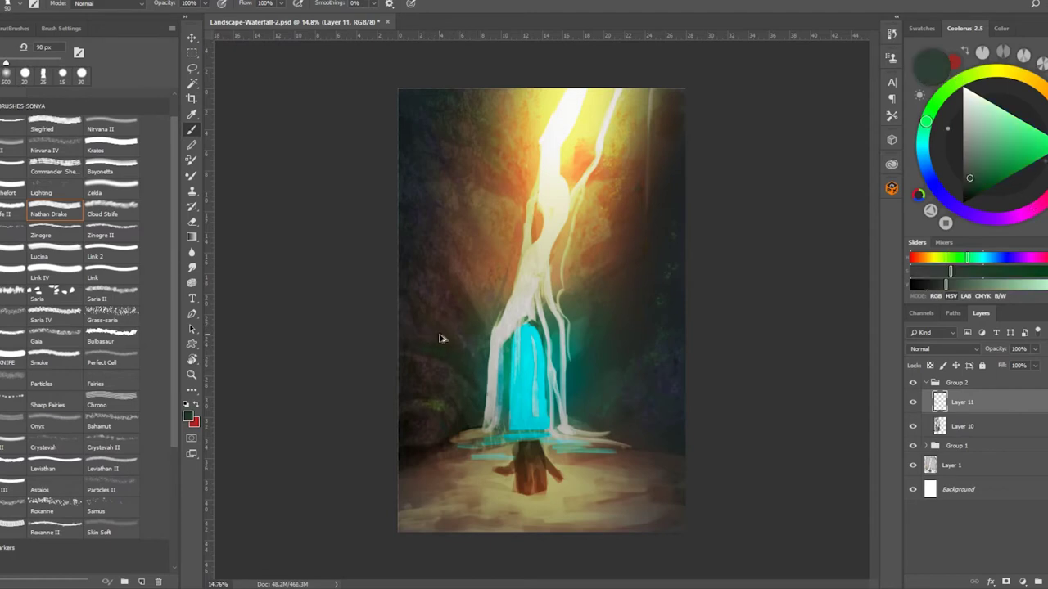
{"action": "left_click", "coordinate": [411, 348], "text": "alt"}
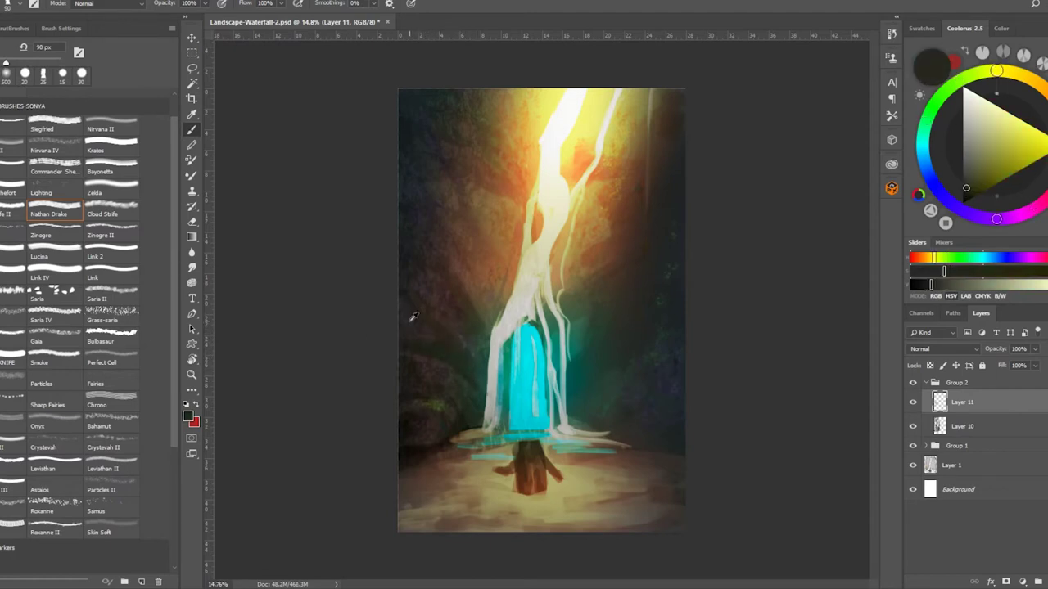
{"action": "left_click", "coordinate": [412, 318], "text": "alt"}
{"action": "left_click", "coordinate": [419, 306], "text": "alt"}
{"action": "left_click", "coordinate": [417, 286], "text": "alt"}
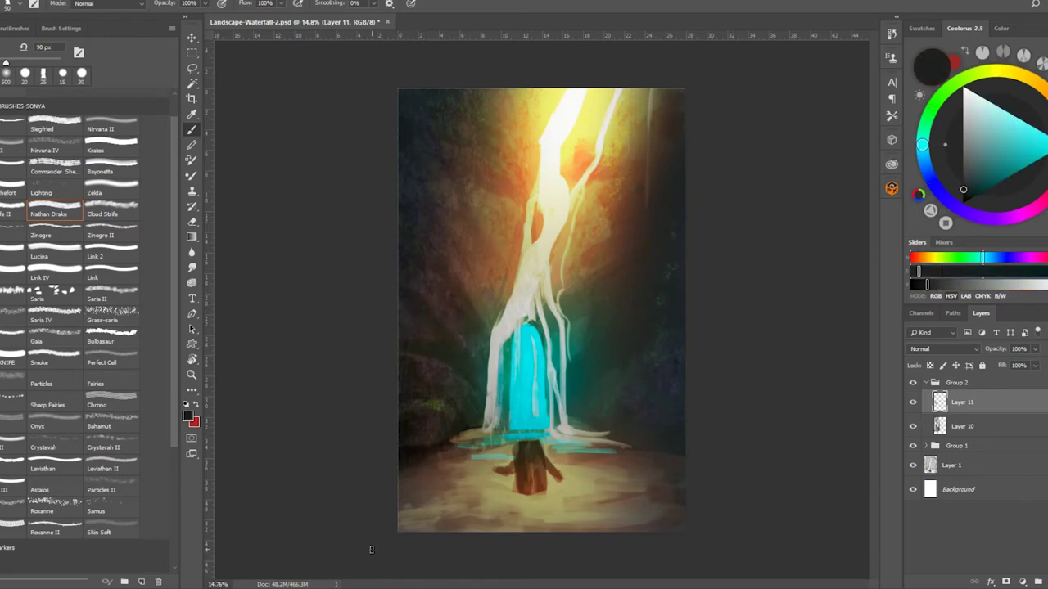
{"action": "left_click", "coordinate": [422, 331], "text": "alt"}
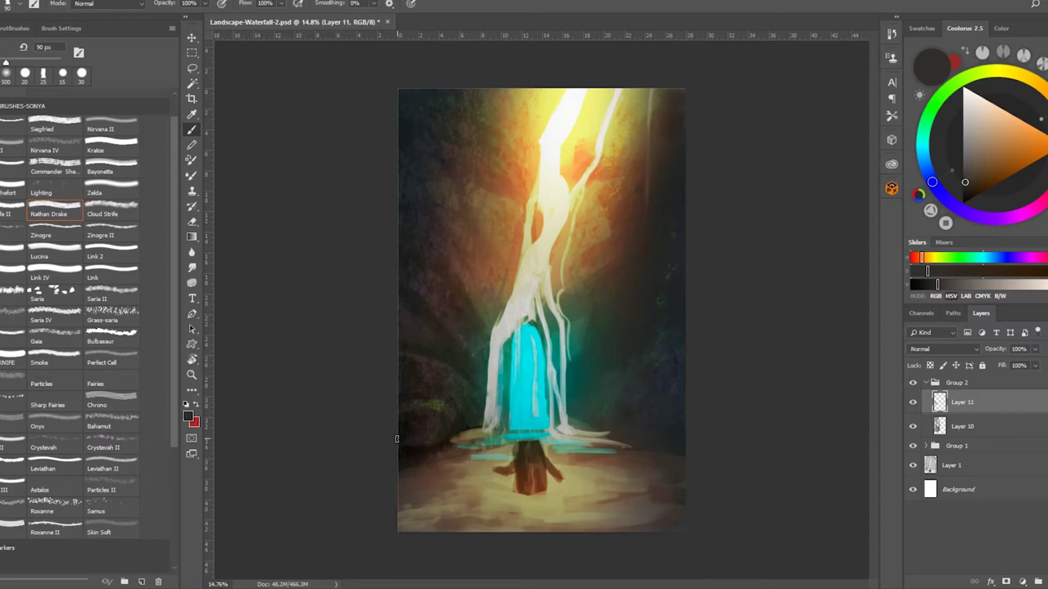
Paint dark rock shadows on the middle and upper left cliff with a 150 px brush in sampled tones.
{"action": "left_click", "coordinate": [422, 289], "text": "alt"}
{"action": "key", "text": "bracketright"}
{"action": "key", "text": "bracketright"}
{"action": "key", "text": "bracketright"}
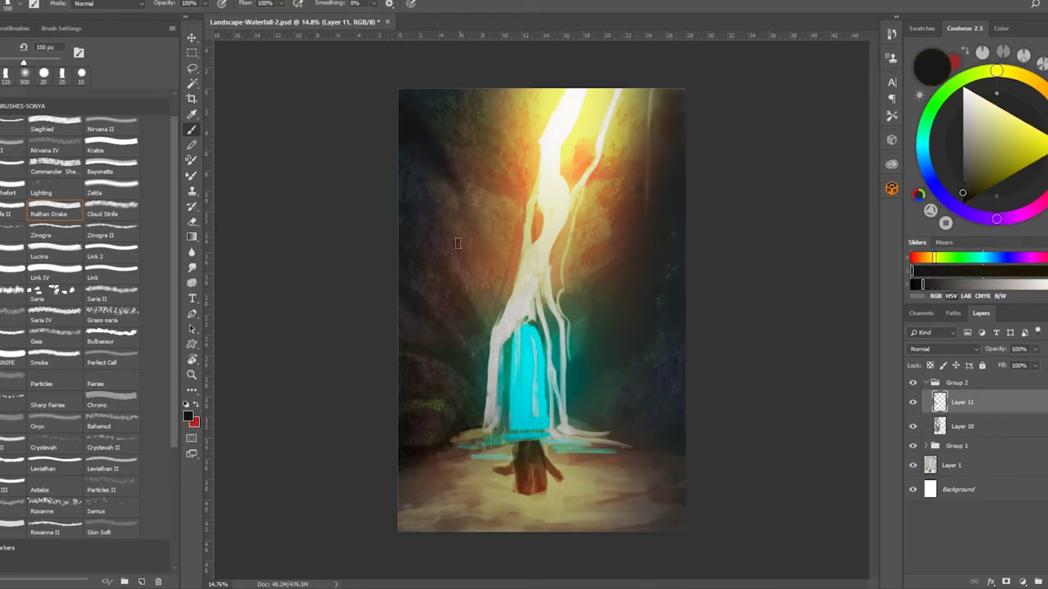
{"action": "left_click", "coordinate": [449, 146], "text": "alt"}
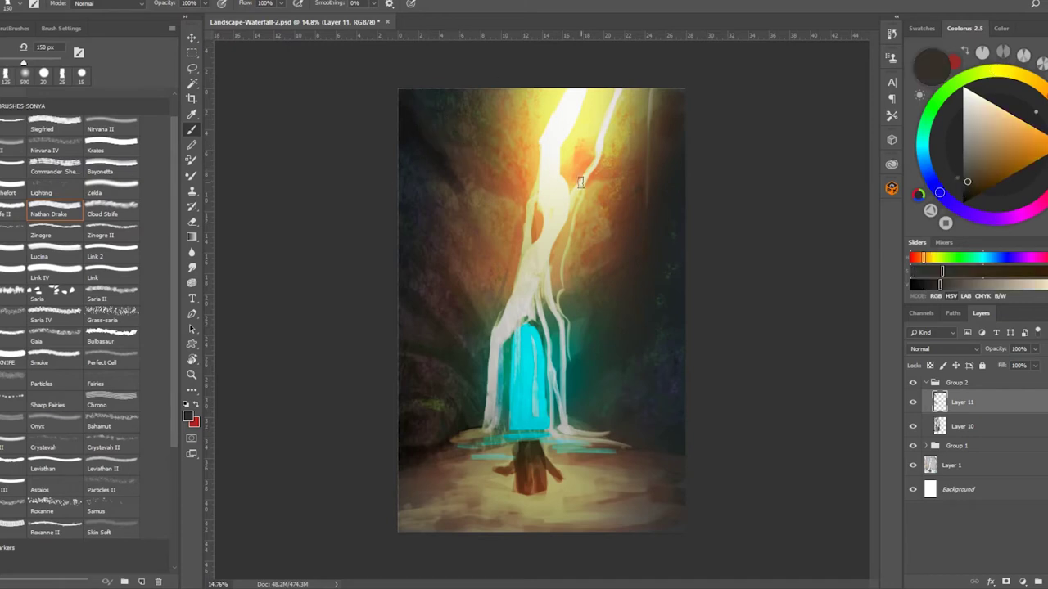
{"action": "left_click", "coordinate": [474, 140], "text": "alt"}
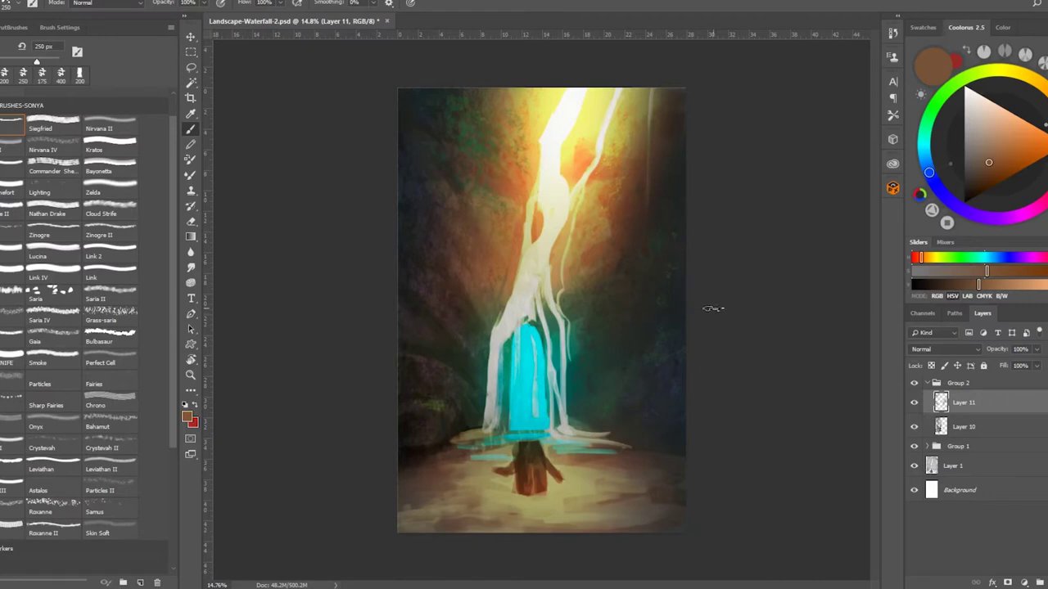
Paint textured strokes along the rock edge left of the glowing trunk at 400 px in sampled warm tones.
{"action": "scroll", "coordinate": [715, 305], "scroll_direction": "up", "scroll_amount": 2}
{"action": "key", "text": "bracketright"}
{"action": "key", "text": "bracketright"}
{"action": "key", "text": "bracketright"}
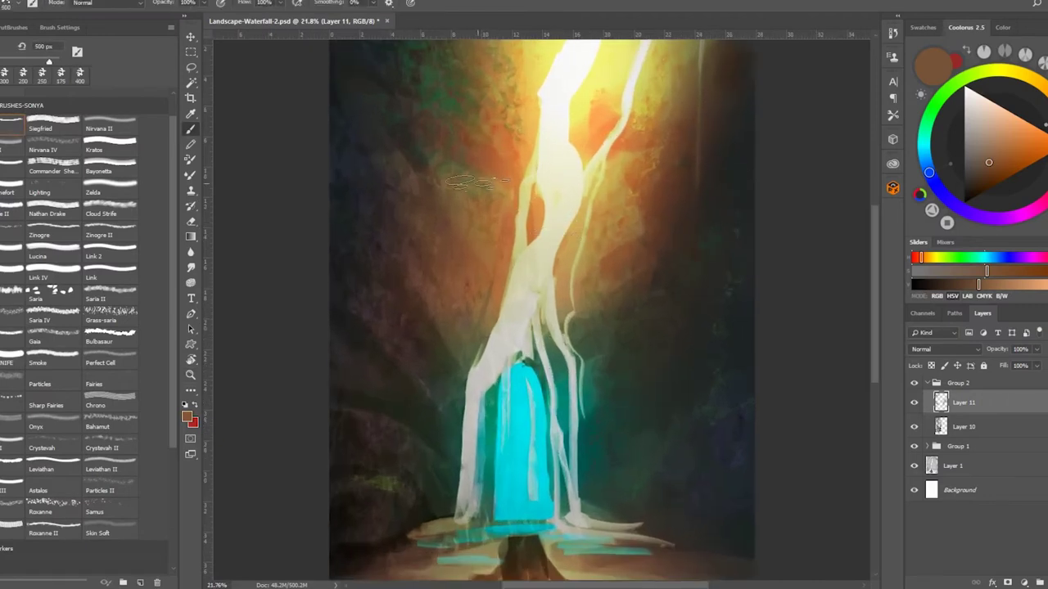
{"action": "left_click", "coordinate": [493, 195], "text": "alt"}
{"action": "key", "text": "bracketleft"}
{"action": "key", "text": "bracketleft"}
{"action": "key", "text": "bracketleft"}
{"action": "left_click", "coordinate": [502, 216], "text": "alt"}
{"action": "mouse_move", "coordinate": [500, 225]}
{"action": "left_mouse_down"}
{"action": "mouse_move", "coordinate": [469, 340]}
{"action": "mouse_move", "coordinate": [508, 199]}
{"action": "mouse_move", "coordinate": [536, 150]}
{"action": "mouse_move", "coordinate": [522, 128]}
{"action": "mouse_move", "coordinate": [541, 136]}
{"action": "mouse_move", "coordinate": [540, 87]}
{"action": "left_mouse_up"}
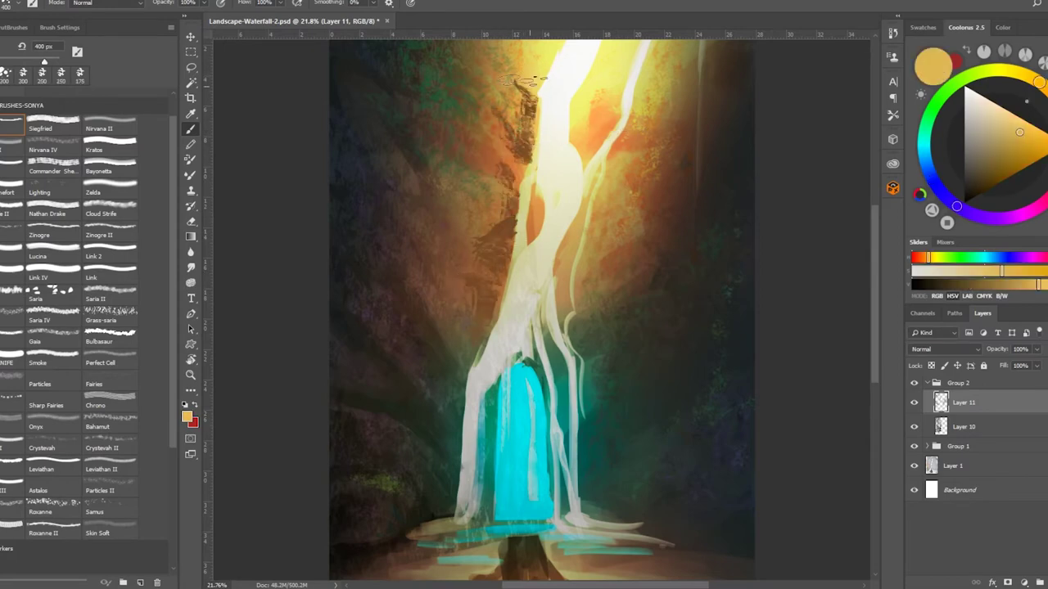
Blend the lit rock left of the trunk with the Nathan Drake brush at 175 px in sampled brown and yellow.
{"action": "left_click", "coordinate": [505, 164], "text": "alt"}
{"action": "left_click", "coordinate": [48, 214]}
{"action": "left_click", "coordinate": [475, 290], "text": "alt"}
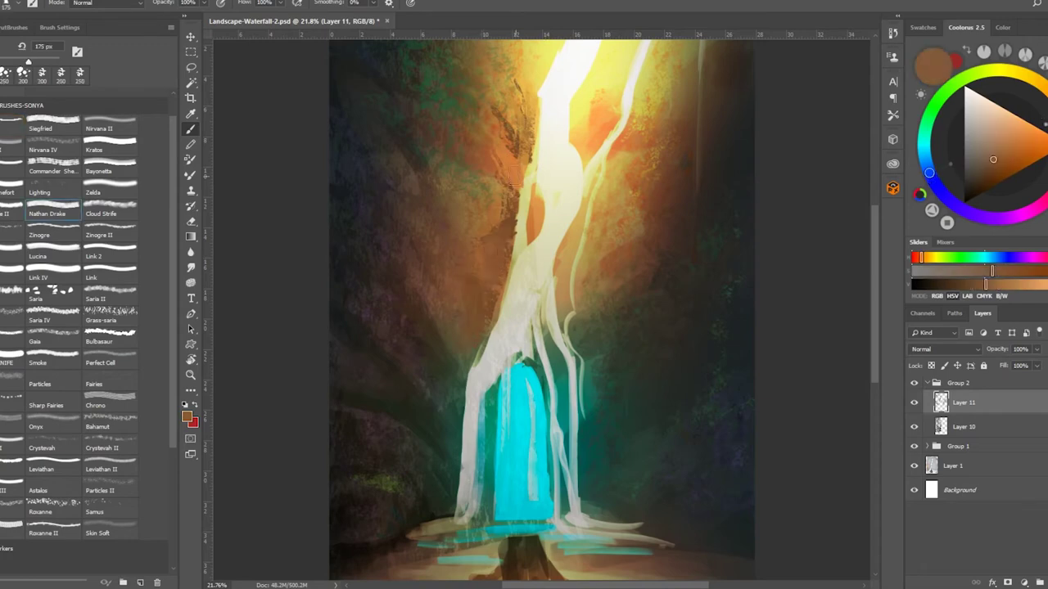
{"action": "left_click", "coordinate": [544, 176], "text": "alt"}
{"action": "mouse_move", "coordinate": [516, 143]}
{"action": "left_mouse_down"}
{"action": "mouse_move", "coordinate": [511, 82]}
{"action": "mouse_move", "coordinate": [504, 92]}
{"action": "left_mouse_up"}
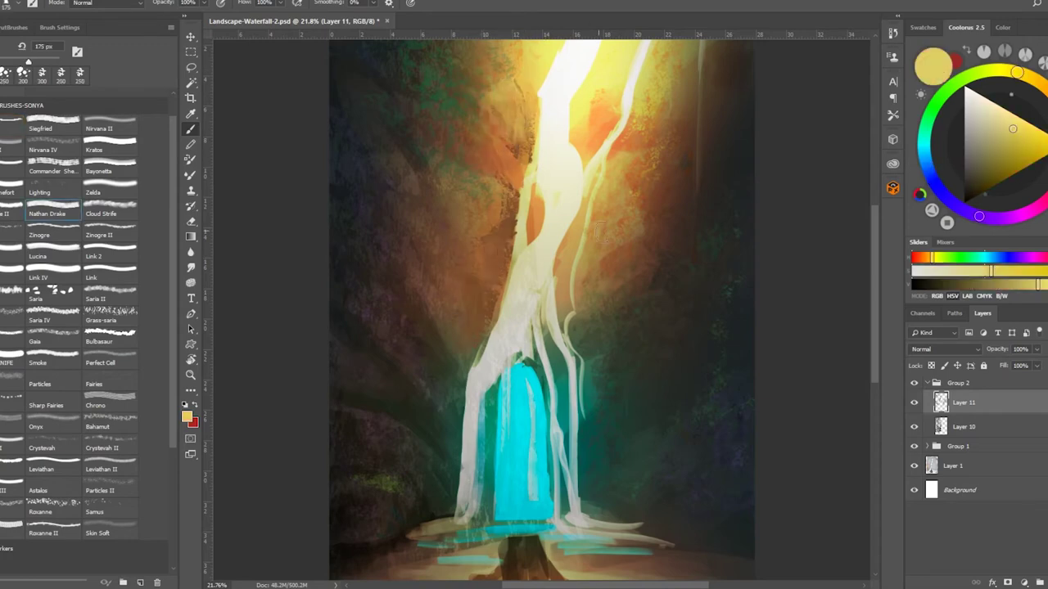
{"action": "left_click", "coordinate": [496, 209], "text": "alt"}
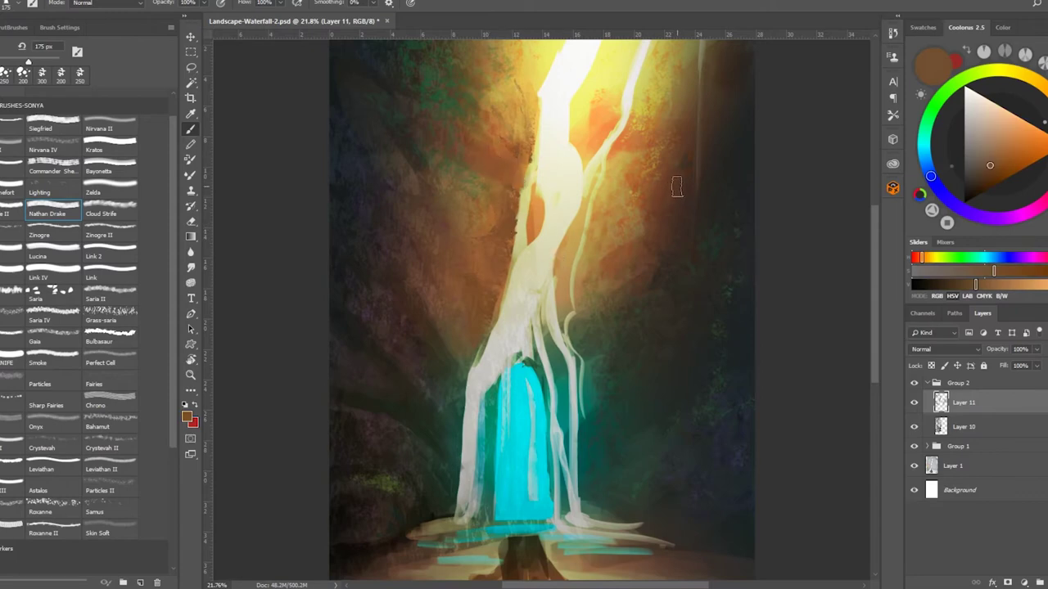
Block in dark shadows on the upper right cliff at 250 px and soften their lit edge with sampled browns at 150 px.
{"action": "left_click", "coordinate": [656, 285], "text": "alt"}
{"action": "key", "text": "bracketright"}
{"action": "key", "text": "bracketright"}
{"action": "mouse_move", "coordinate": [668, 187]}
{"action": "left_mouse_down"}
{"action": "mouse_move", "coordinate": [664, 108]}
{"action": "mouse_move", "coordinate": [696, 137]}
{"action": "left_mouse_up"}
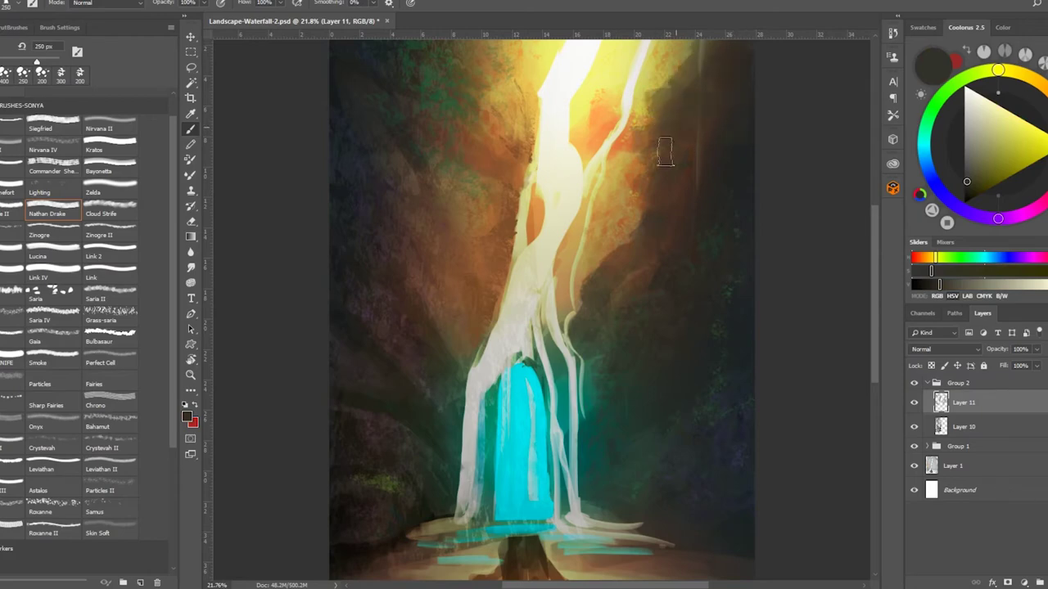
{"action": "left_click", "coordinate": [678, 114], "text": "alt"}
{"action": "left_click", "coordinate": [665, 98], "text": "alt"}
{"action": "left_click", "coordinate": [663, 97], "text": "alt"}
{"action": "key", "text": "bracketleft"}
{"action": "key", "text": "bracketleft"}
{"action": "key", "text": "bracketleft"}
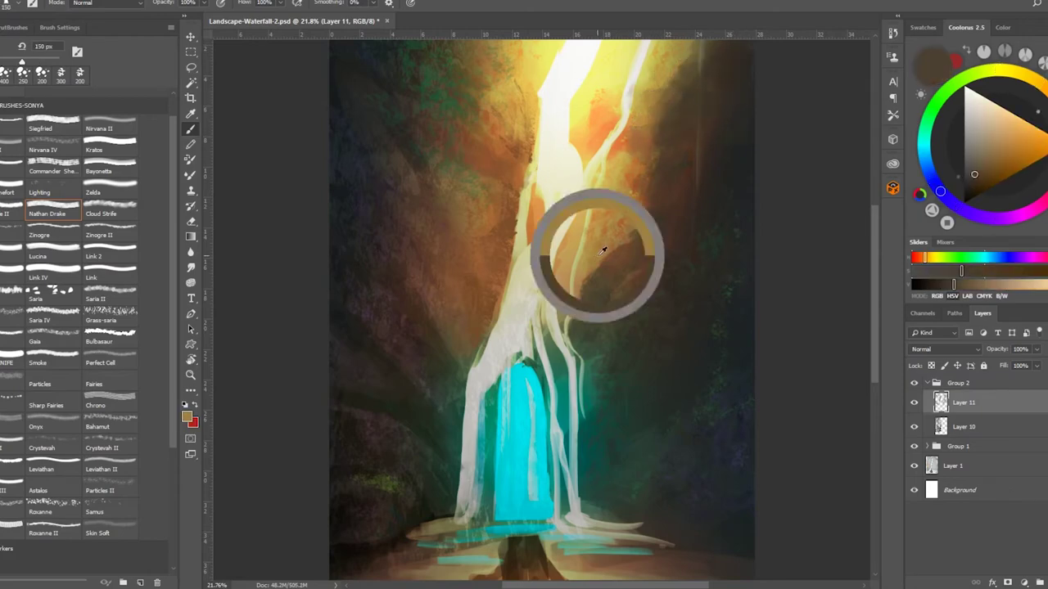
Brighten the rock face just right of the trunk with sampled yellow tones, refining with a 100 px brush.
{"action": "left_click", "coordinate": [598, 251], "text": "alt"}
{"action": "left_click", "coordinate": [595, 222], "text": "alt"}
{"action": "mouse_move", "coordinate": [599, 231]}
{"action": "left_mouse_down"}
{"action": "mouse_move", "coordinate": [617, 209]}
{"action": "mouse_move", "coordinate": [579, 282]}
{"action": "mouse_move", "coordinate": [619, 240]}
{"action": "mouse_move", "coordinate": [607, 188]}
{"action": "mouse_move", "coordinate": [631, 152]}
{"action": "left_mouse_up"}
{"action": "key", "text": "bracketleft"}
{"action": "key", "text": "bracketleft"}
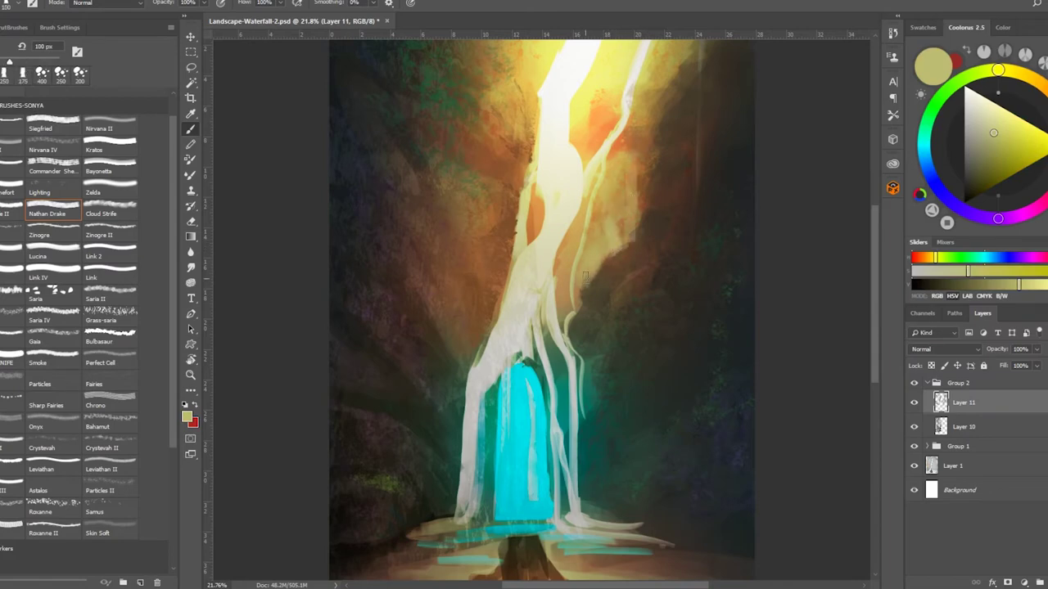
Shape the upper and middle right cliff with a 200 px brush in sampled dark and ochre tones.
{"action": "left_click", "coordinate": [572, 321], "text": "alt"}
{"action": "key", "text": "bracketright"}
{"action": "key", "text": "bracketright"}
{"action": "key", "text": "bracketright"}
{"action": "left_click", "coordinate": [708, 163], "text": "alt"}
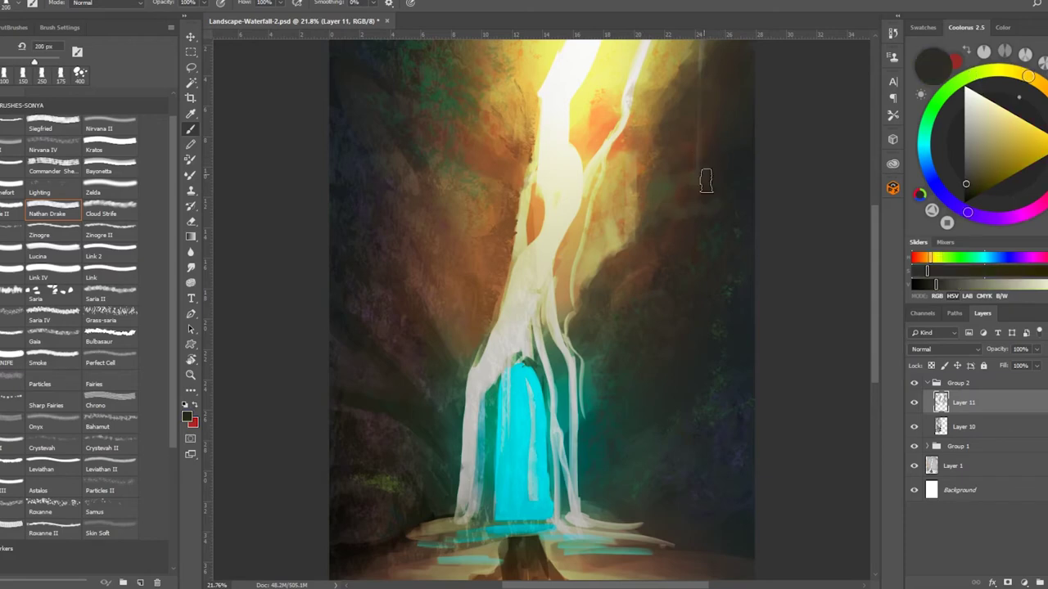
{"action": "left_click", "coordinate": [631, 187], "text": "alt"}
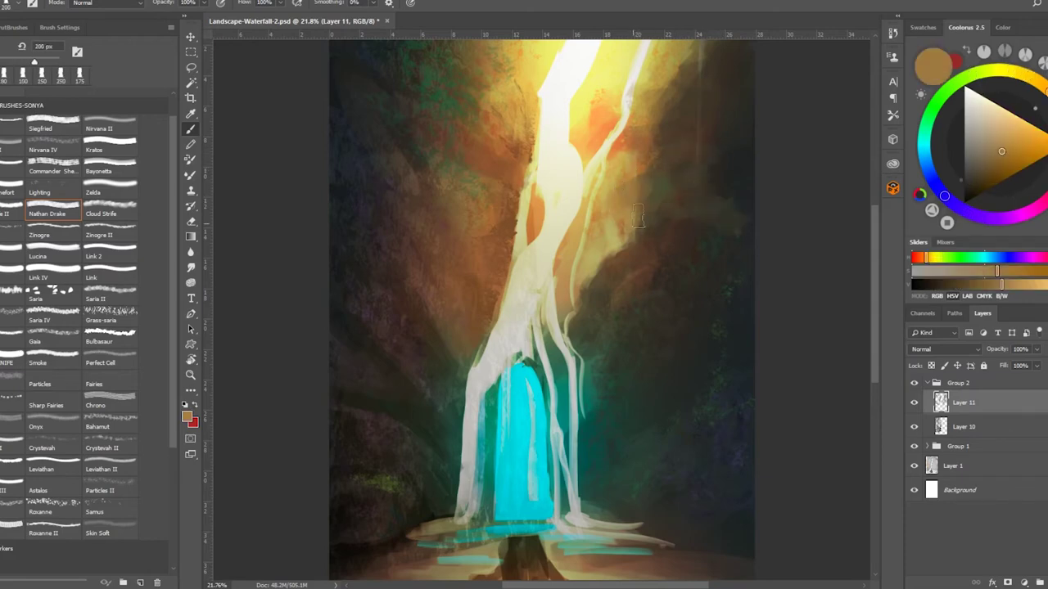
{"action": "left_click", "coordinate": [728, 219], "text": "alt"}
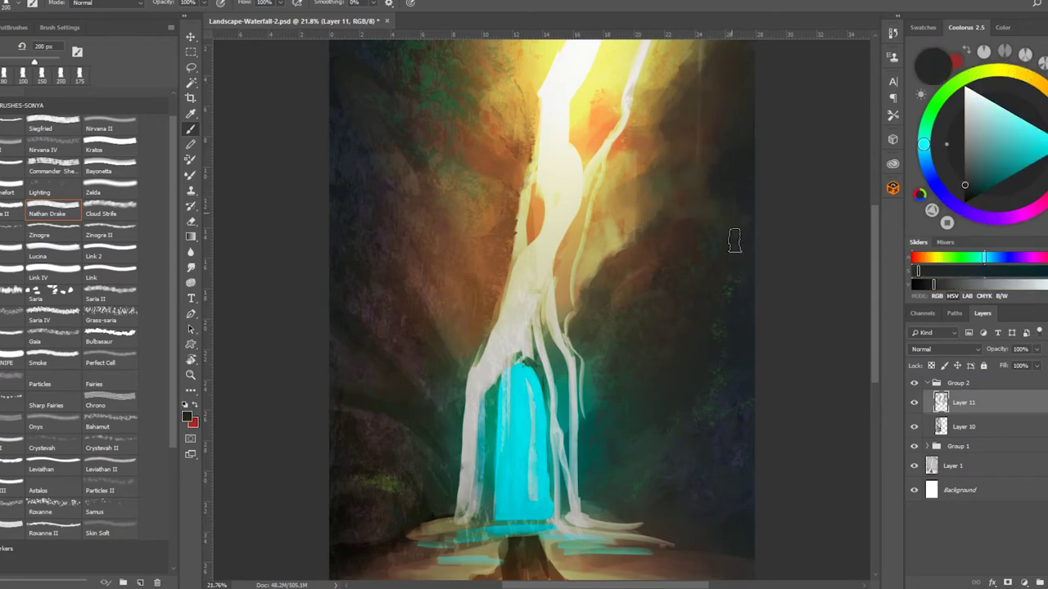
Shade the middle of the left cliff with a sampled dark brown at 125 px.
{"action": "left_click", "coordinate": [435, 302], "text": "alt"}
{"action": "key", "text": "bracketleft"}
{"action": "key", "text": "bracketleft"}
{"action": "key", "text": "bracketleft"}
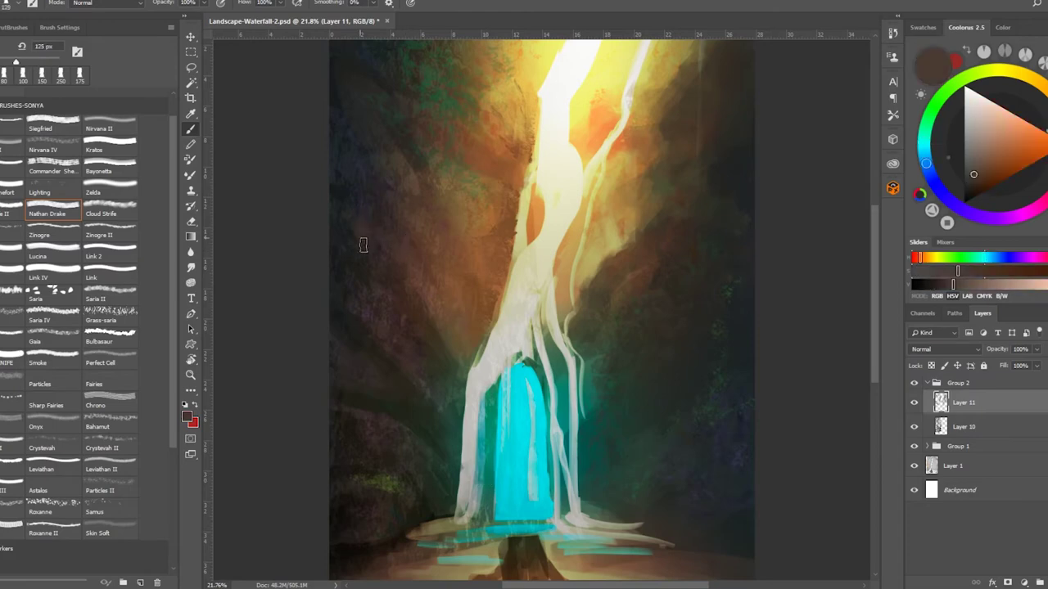
Try large leaf shapes along the left cliff with the Saria IV brush at 400 px, and undo them.
{"action": "left_click", "coordinate": [67, 325]}
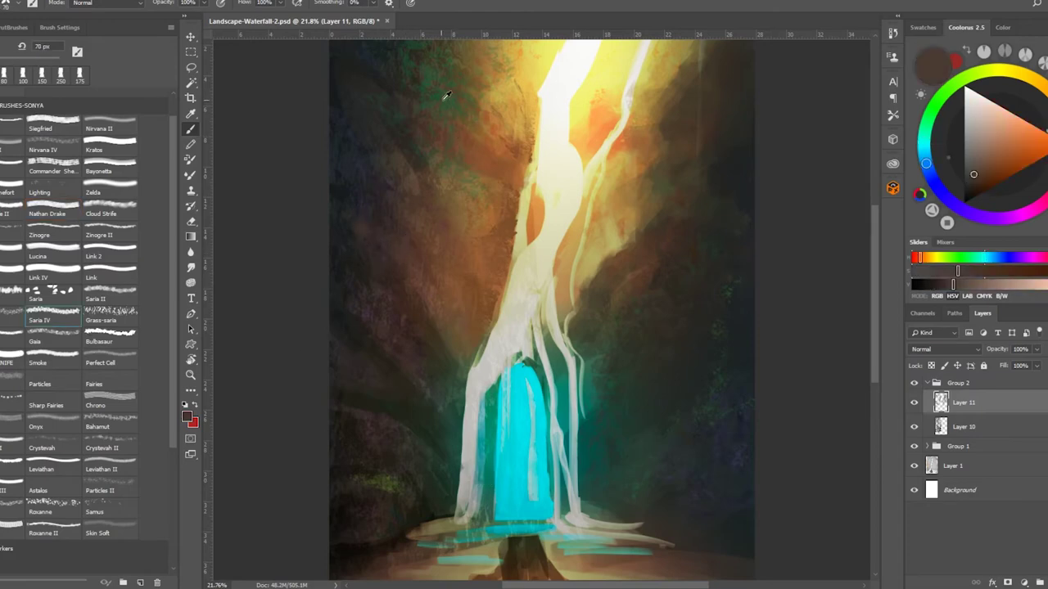
{"action": "left_click", "coordinate": [339, 217], "text": "alt"}
{"action": "key", "text": "bracketright"}
{"action": "key", "text": "bracketright"}
{"action": "key", "text": "bracketright"}
{"action": "key", "text": "bracketright"}
{"action": "left_click", "coordinate": [352, 227], "text": "alt"}
{"action": "key", "text": "bracketright"}
{"action": "key", "text": "bracketright"}
{"action": "key", "text": "bracketright"}
{"action": "key", "text": "bracketright"}
{"action": "key", "text": "bracketright"}
{"action": "key", "text": "bracketright"}
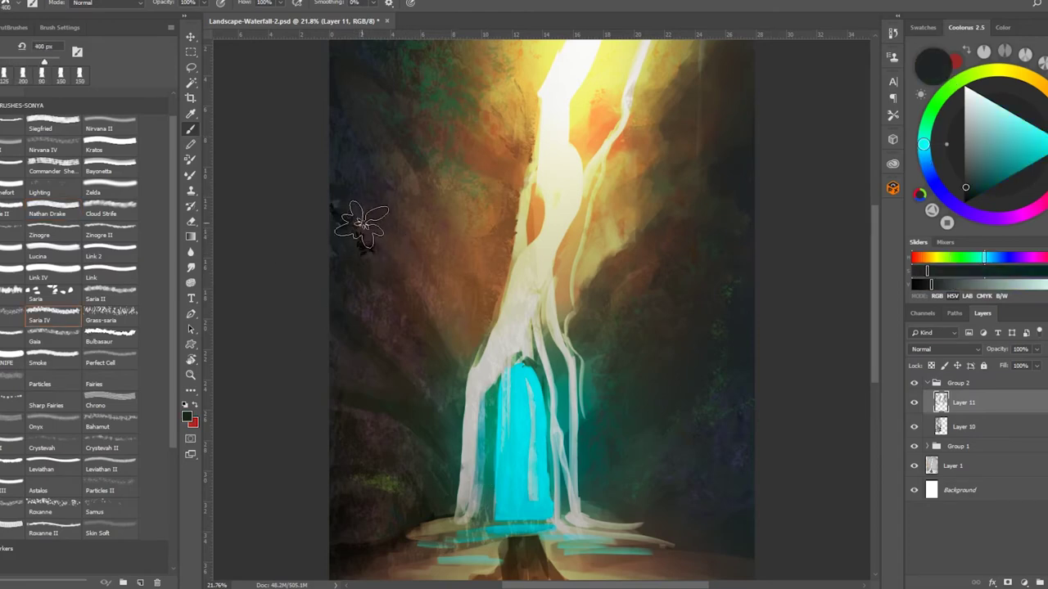
{"action": "left_click", "coordinate": [348, 205], "text": "alt"}
{"action": "mouse_move", "coordinate": [348, 203]}
{"action": "left_mouse_down"}
{"action": "mouse_move", "coordinate": [349, 306]}
{"action": "mouse_move", "coordinate": [401, 379]}
{"action": "left_mouse_up"}
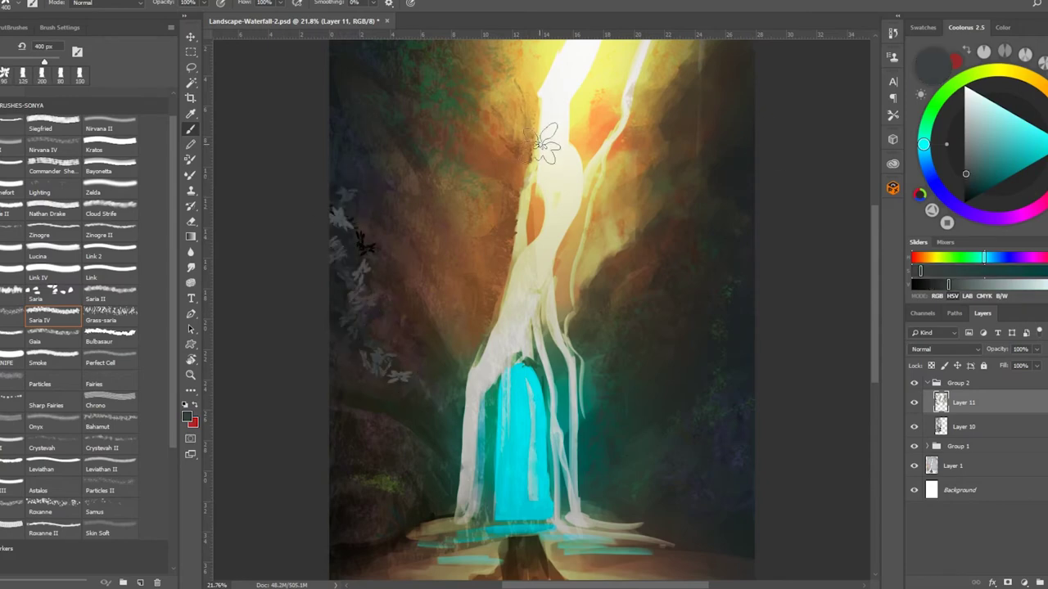
{"action": "key", "text": "ctrl+z"}
{"action": "key", "text": "ctrl+z"}
Paint small leaf clusters along the left cliff's outer edge with the Saria IV brush at 175 px in sampled dark tones.
{"action": "key", "text": "bracketleft"}
{"action": "key", "text": "bracketleft"}
{"action": "key", "text": "bracketleft"}
{"action": "key", "text": "bracketleft"}
{"action": "key", "text": "bracketleft"}
{"action": "key", "text": "bracketleft"}
{"action": "key", "text": "bracketleft"}
{"action": "key", "text": "bracketright"}
{"action": "key", "text": "bracketright"}
{"action": "mouse_move", "coordinate": [338, 256]}
{"action": "left_mouse_down"}
{"action": "mouse_move", "coordinate": [358, 321]}
{"action": "mouse_move", "coordinate": [338, 315]}
{"action": "mouse_move", "coordinate": [366, 351]}
{"action": "left_mouse_up"}
{"action": "left_click", "coordinate": [332, 322], "text": "alt"}
{"action": "key", "text": "bracketright"}
{"action": "left_click_drag", "start_coordinate": [320, 287], "coordinate": [424, 398]}
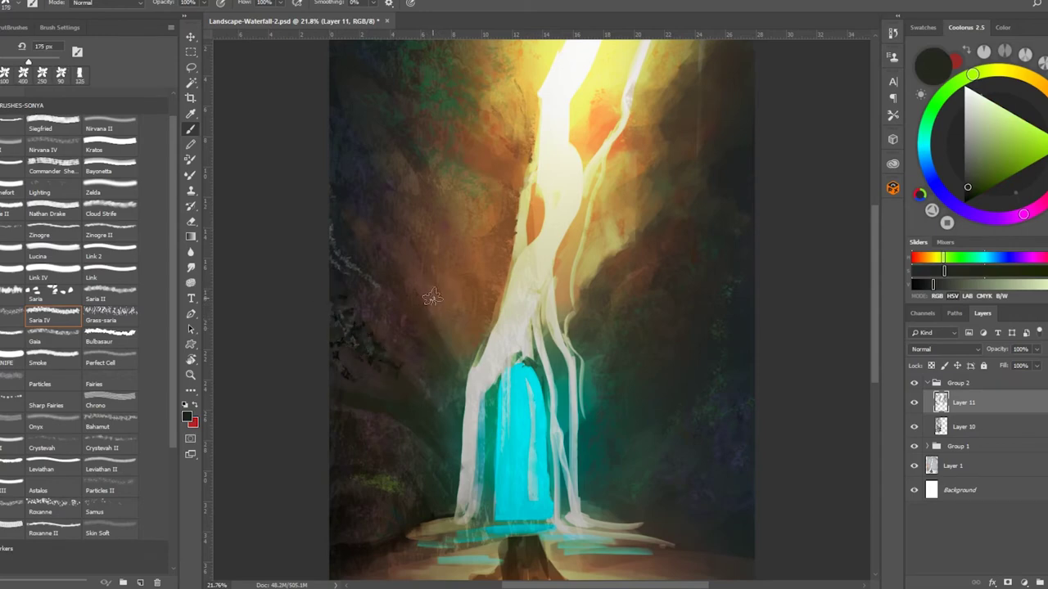
Texture the lower left cliff and boulder with the Bulbasaur foliage brush, working from 405 px to 175 px in sampled dark and green tones.
{"action": "left_click", "coordinate": [110, 332]}
{"action": "left_click", "coordinate": [350, 385], "text": "alt"}
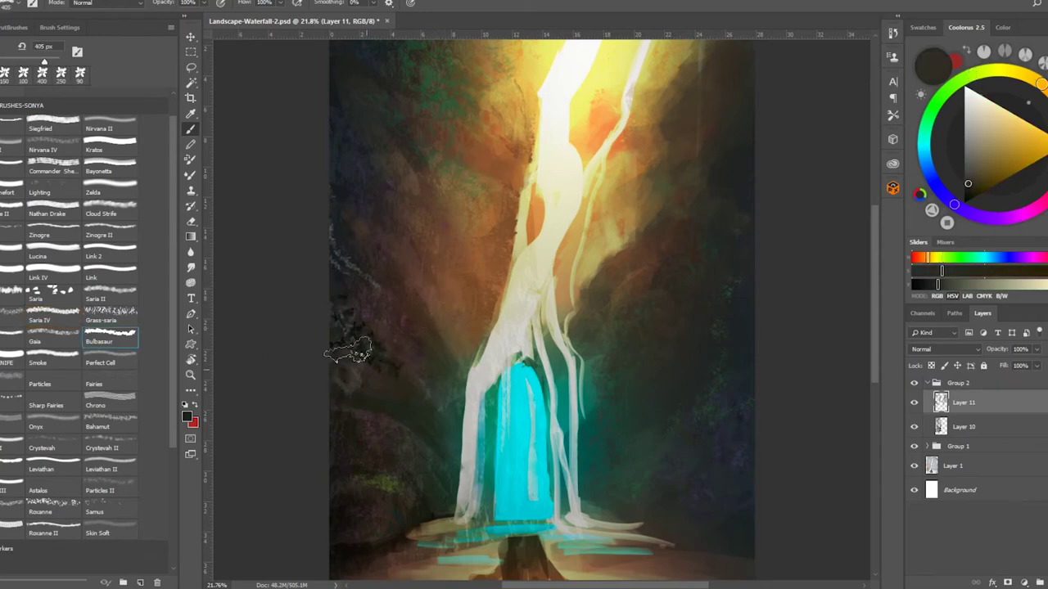
{"action": "left_click", "coordinate": [395, 405], "text": "alt"}
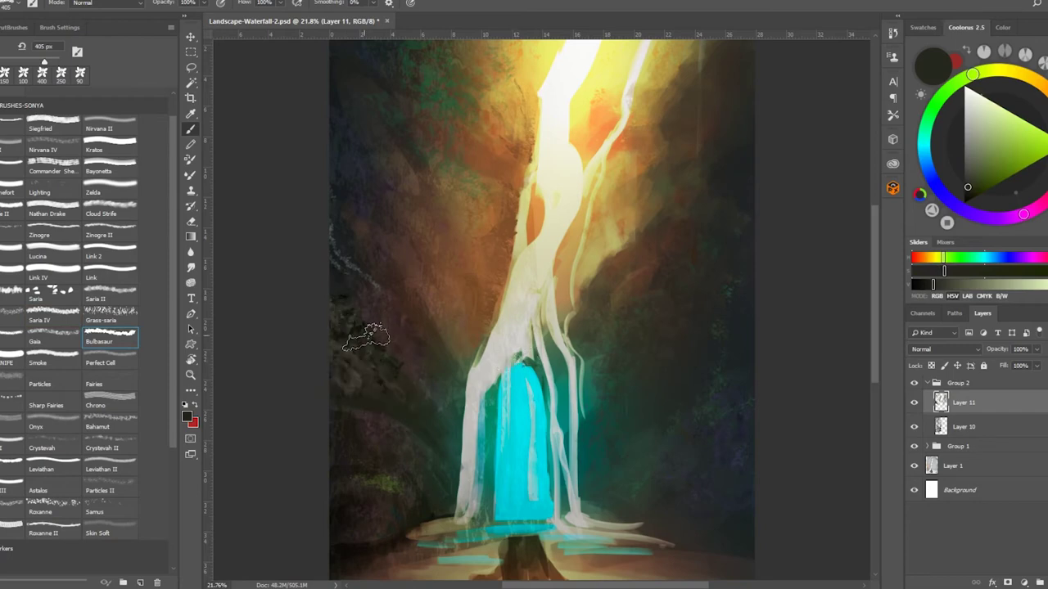
{"action": "left_click", "coordinate": [361, 397], "text": "alt"}
{"action": "left_click", "coordinate": [417, 495], "text": "alt"}
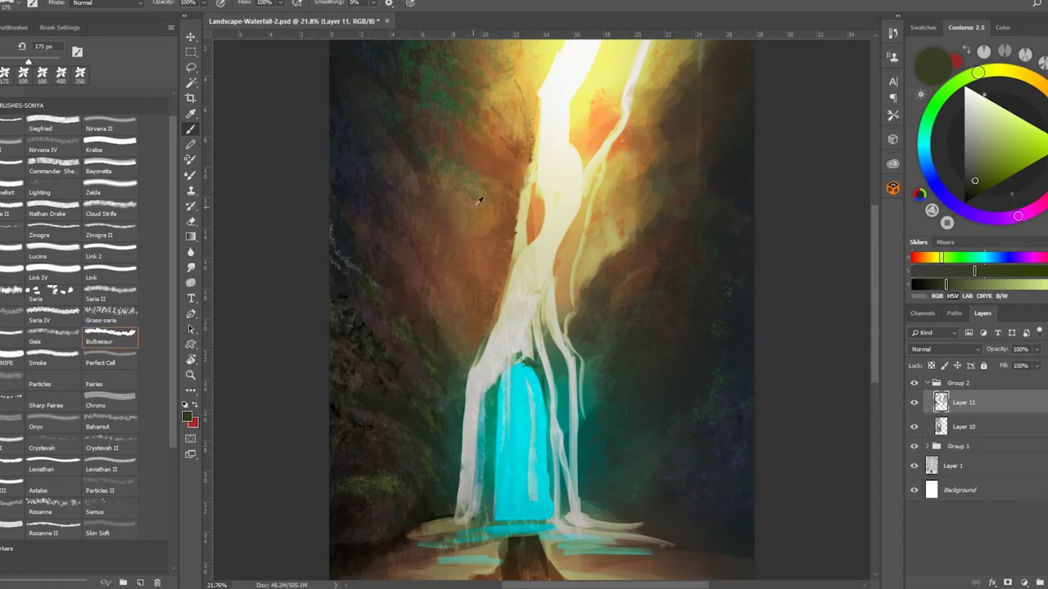
Add a sampled ochre highlight along the left cliff's diagonal ridge, and undo the last dark stroke beside it.
{"action": "left_click", "coordinate": [473, 242], "text": "alt"}
{"action": "mouse_move", "coordinate": [450, 283]}
{"action": "left_mouse_down"}
{"action": "mouse_move", "coordinate": [381, 198]}
{"action": "mouse_move", "coordinate": [379, 178]}
{"action": "left_mouse_up"}
{"action": "left_click", "coordinate": [382, 226], "text": "alt"}
{"action": "key", "text": "bracketleft"}
{"action": "key", "text": "ctrl+z"}
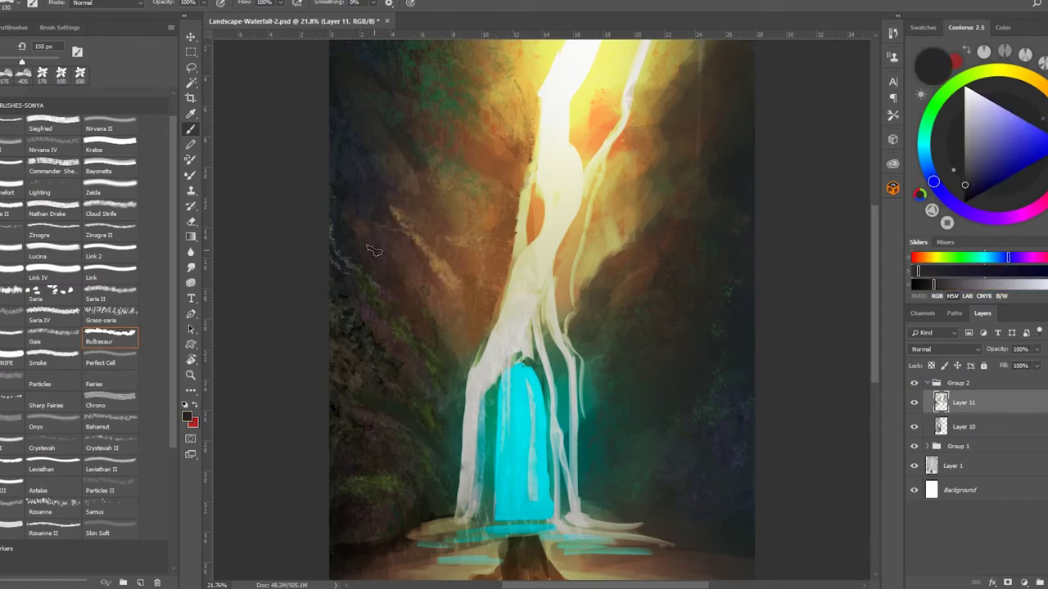
Paint a muted blue-violet textured highlight on the upper part of the left ridge at 200 px.
{"action": "left_click", "coordinate": [973, 159]}
{"action": "key", "text": "bracketright"}
{"action": "key", "text": "bracketright"}
{"action": "mouse_move", "coordinate": [413, 228]}
{"action": "left_mouse_down"}
{"action": "mouse_move", "coordinate": [375, 191]}
{"action": "mouse_move", "coordinate": [408, 246]}
{"action": "mouse_move", "coordinate": [348, 171]}
{"action": "left_mouse_up"}
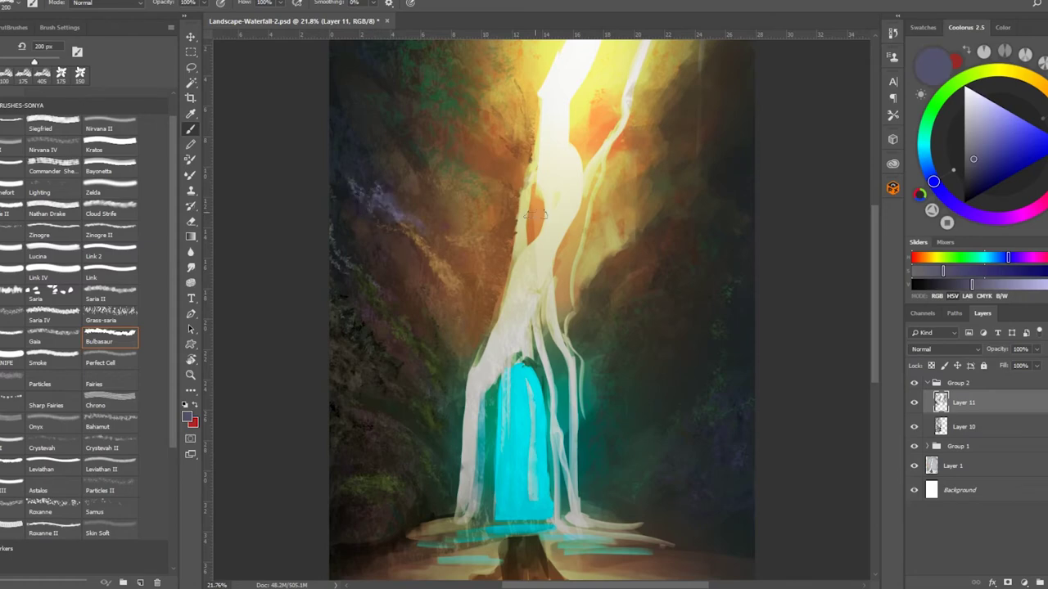
Define the shadows around the blue-violet ridge highlight with the Kratos and Nathan Drake brushes, using sampled dark blue and brown tones.
{"action": "left_click", "coordinate": [109, 154]}
{"action": "left_click", "coordinate": [390, 175], "text": "alt"}
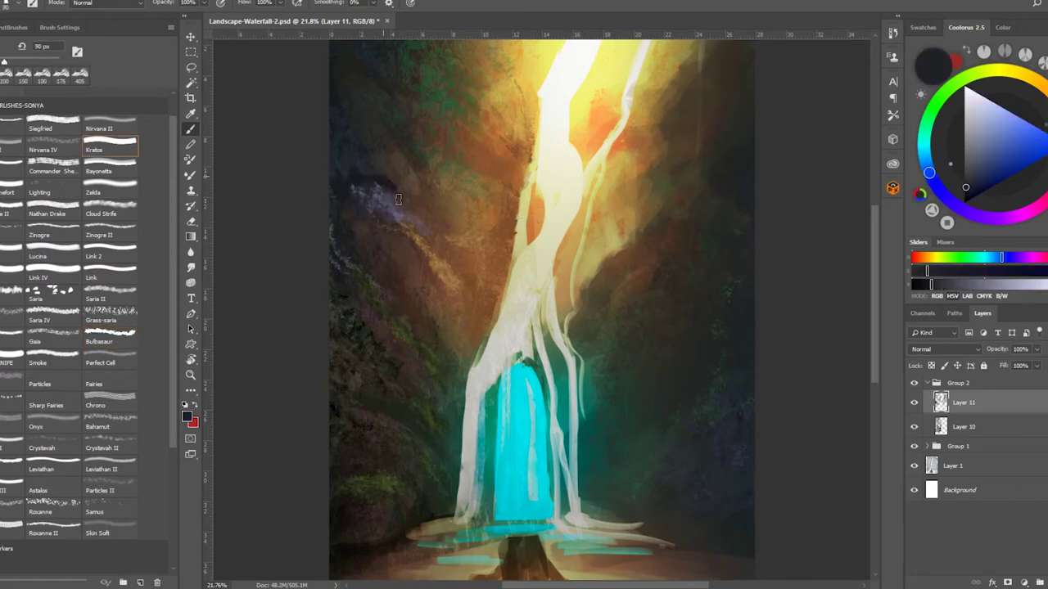
{"action": "key", "text": "period"}
{"action": "left_click", "coordinate": [412, 201], "text": "alt"}
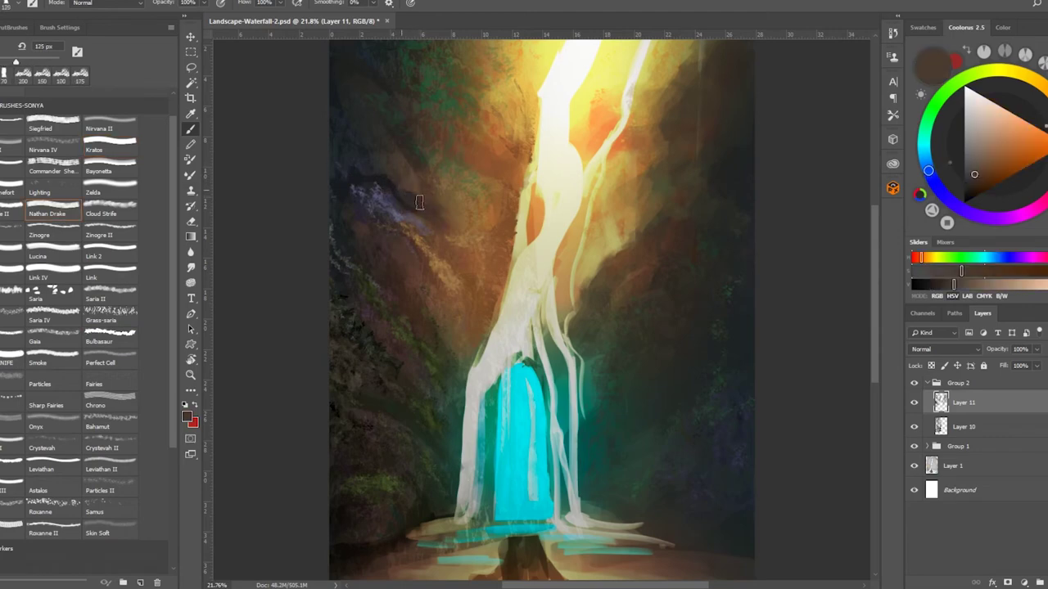
{"action": "left_click", "coordinate": [340, 172], "text": "alt"}
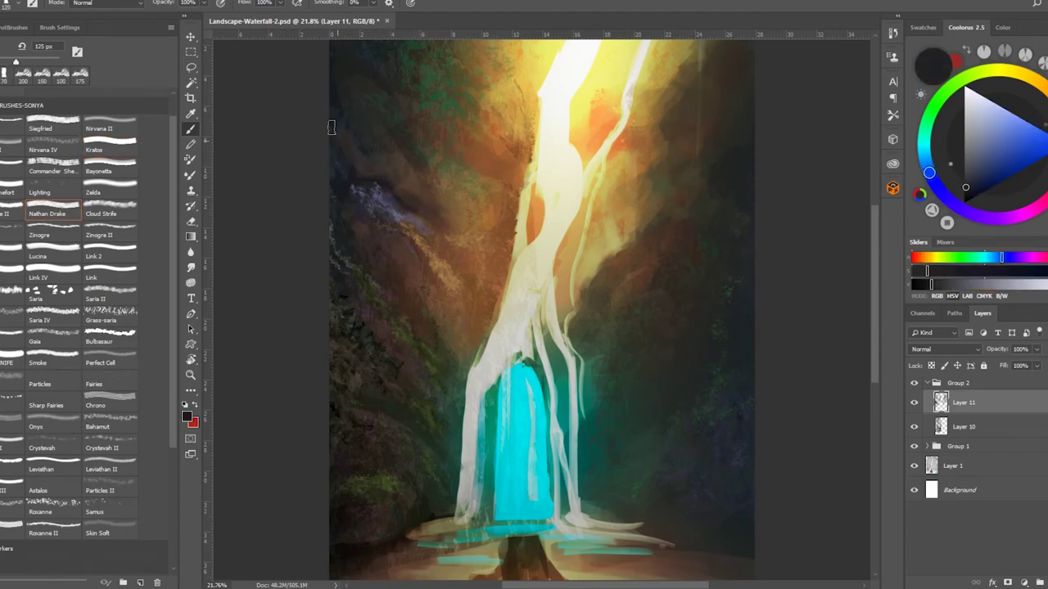
{"action": "left_click", "coordinate": [387, 171], "text": "alt"}
{"action": "left_click_drag", "start_coordinate": [398, 199], "coordinate": [424, 204]}
{"action": "key", "text": "bracketright"}
{"action": "left_click", "coordinate": [463, 210], "text": "alt"}
{"action": "key", "text": "bracketright"}
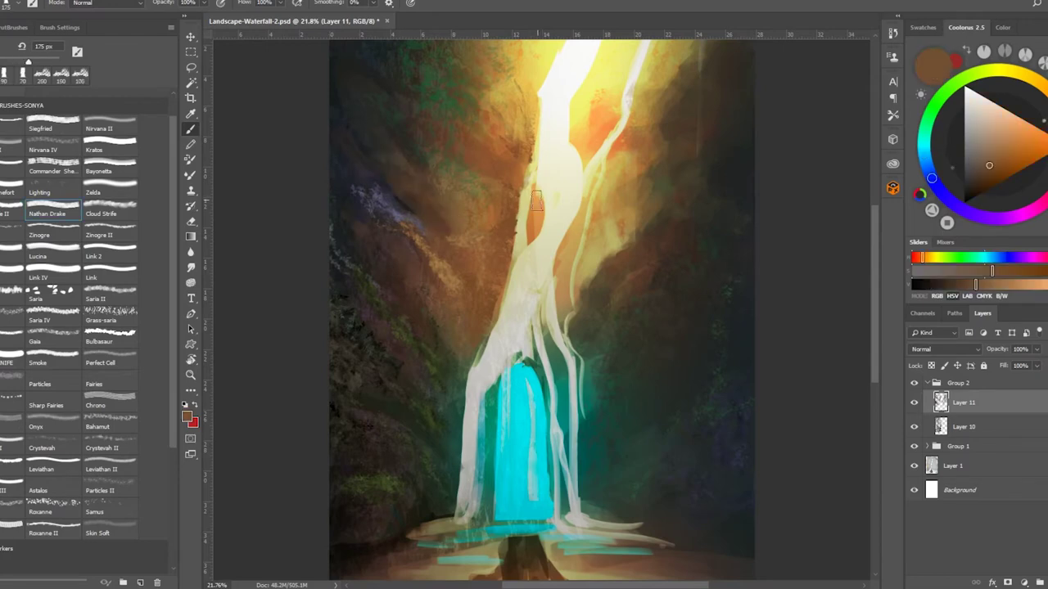
Add dark green foliage texture to the lower right cliff with the Bulbasaur brush, from 300 px down to 125 px.
{"action": "left_click_drag", "start_coordinate": [536, 309], "coordinate": [471, 252]}
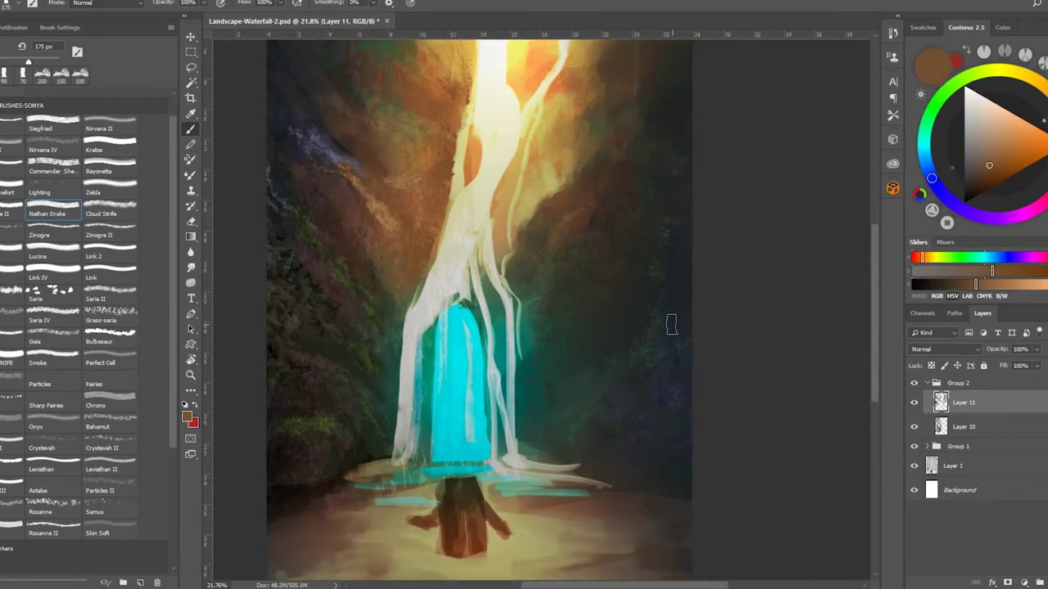
{"action": "left_click", "coordinate": [110, 335]}
{"action": "left_click", "coordinate": [663, 324], "text": "alt"}
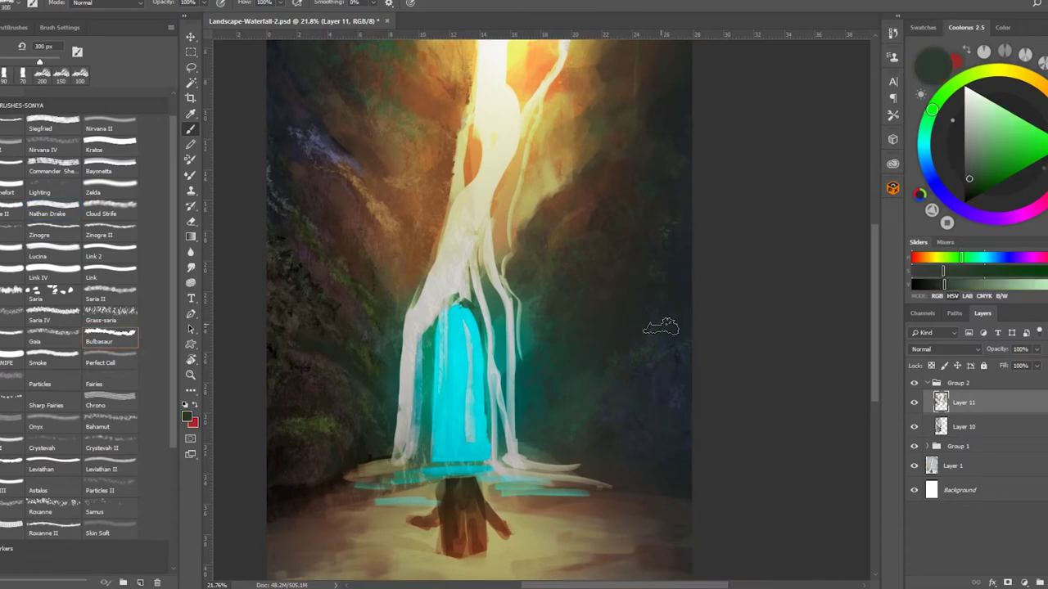
{"action": "mouse_move", "coordinate": [624, 377]}
{"action": "left_mouse_down"}
{"action": "mouse_move", "coordinate": [644, 419]}
{"action": "mouse_move", "coordinate": [683, 419]}
{"action": "mouse_move", "coordinate": [635, 415]}
{"action": "mouse_move", "coordinate": [676, 465]}
{"action": "left_mouse_up"}
{"action": "key", "text": "bracketleft"}
{"action": "key", "text": "bracketleft"}
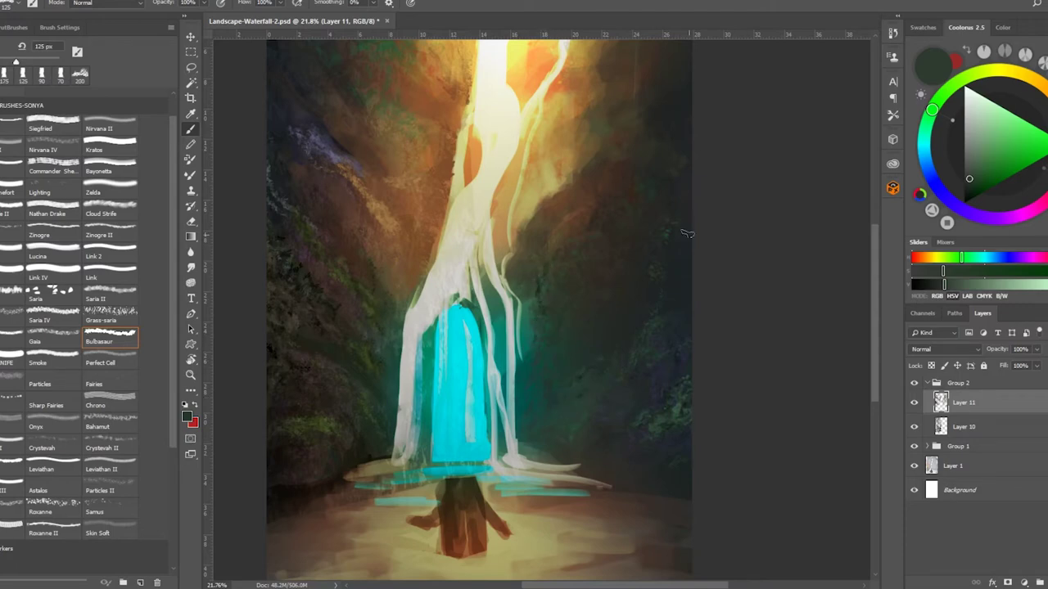
Paint speckled pale yellow highlights along the right cliff's ridges and inner edge at 125 px.
{"action": "left_click", "coordinate": [534, 197], "text": "alt"}
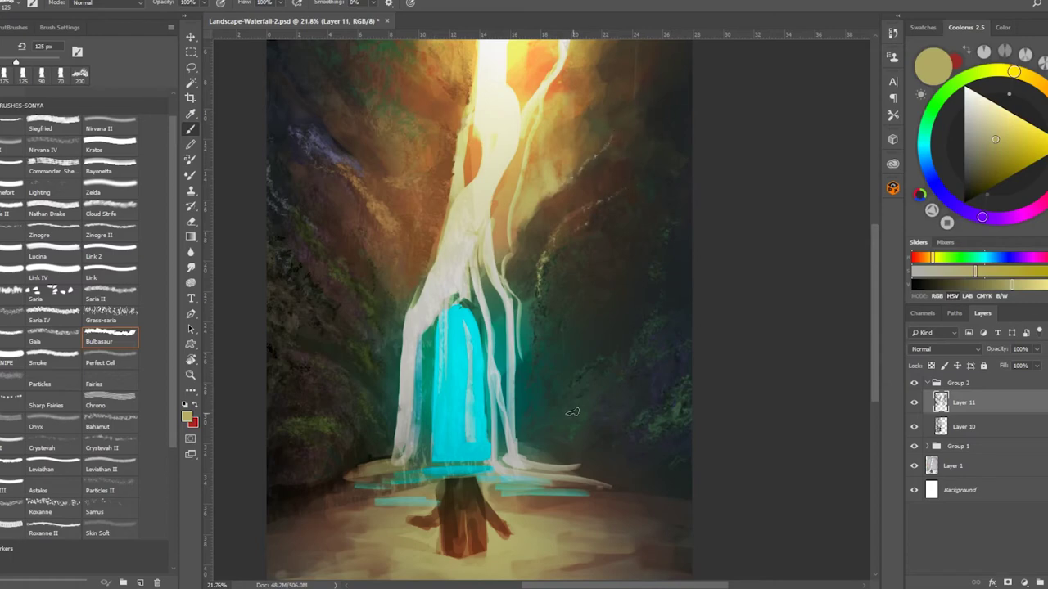
{"action": "scroll", "coordinate": [573, 368], "scroll_direction": "up", "scroll_amount": 4}
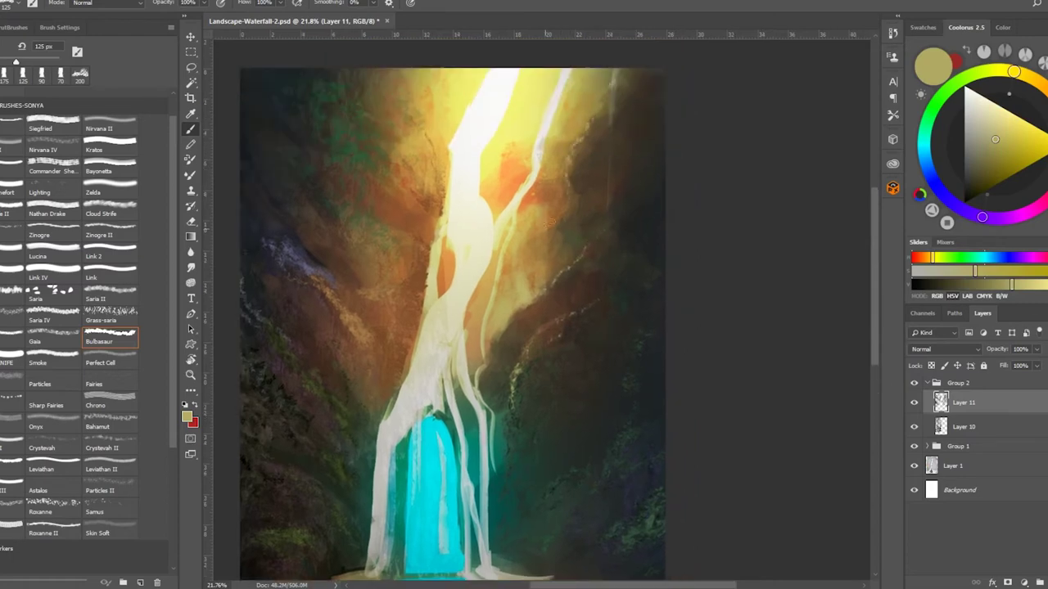
{"action": "scroll", "coordinate": [662, 260], "scroll_direction": "down", "scroll_amount": 6}
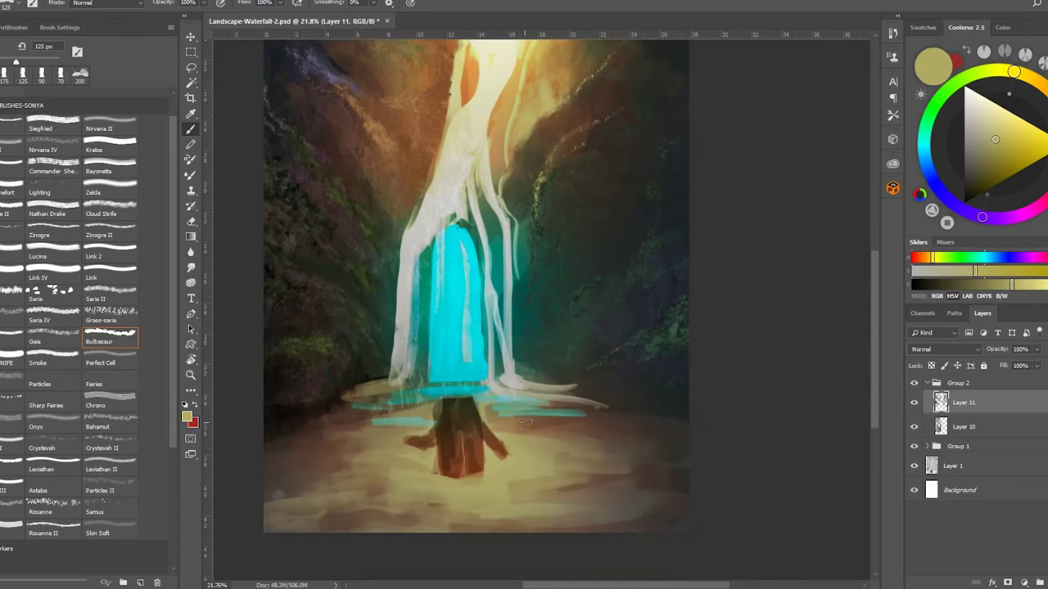
Define the rocks at the right cliff's base with the Nathan Drake brush at 90 px in sampled dark tones.
{"action": "left_click", "coordinate": [110, 150]}
{"action": "left_click", "coordinate": [658, 397], "text": "alt"}
{"action": "key", "text": "period"}
{"action": "key", "text": "period"}
{"action": "key", "text": "period"}
{"action": "key", "text": "period"}
{"action": "key", "text": "period"}
{"action": "key", "text": "period"}
{"action": "key", "text": "period"}
{"action": "key", "text": "period"}
{"action": "key", "text": "period"}
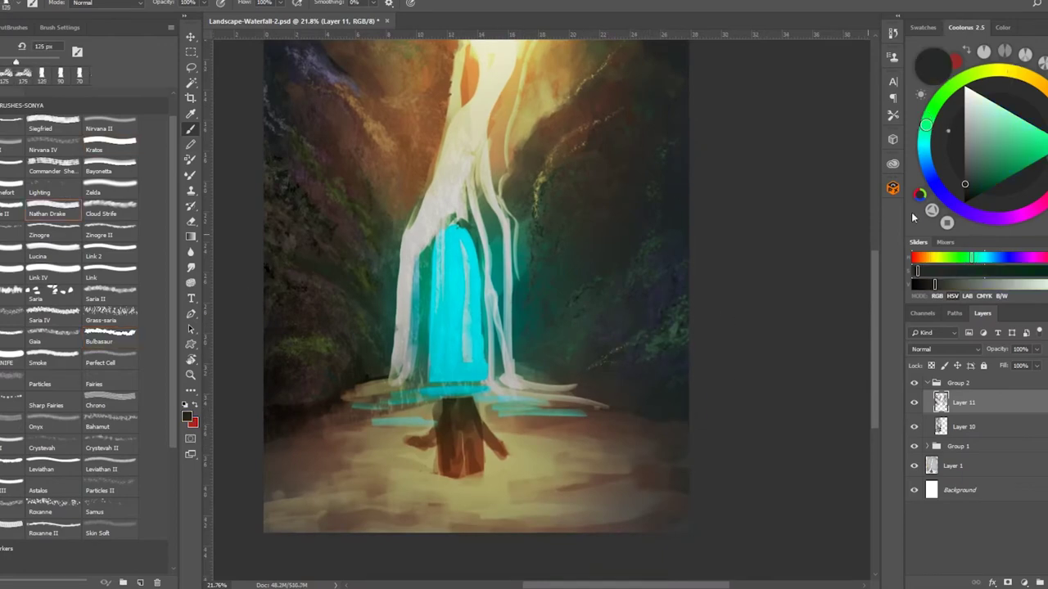
{"action": "left_click", "coordinate": [556, 378], "text": "alt"}
{"action": "key", "text": "bracketleft"}
{"action": "key", "text": "bracketleft"}
{"action": "left_click", "coordinate": [544, 370], "text": "alt"}
{"action": "left_click", "coordinate": [568, 370], "text": "alt"}
{"action": "left_click", "coordinate": [565, 381], "text": "alt"}
{"action": "left_click", "coordinate": [577, 389], "text": "alt"}
{"action": "left_click", "coordinate": [689, 427], "text": "alt"}
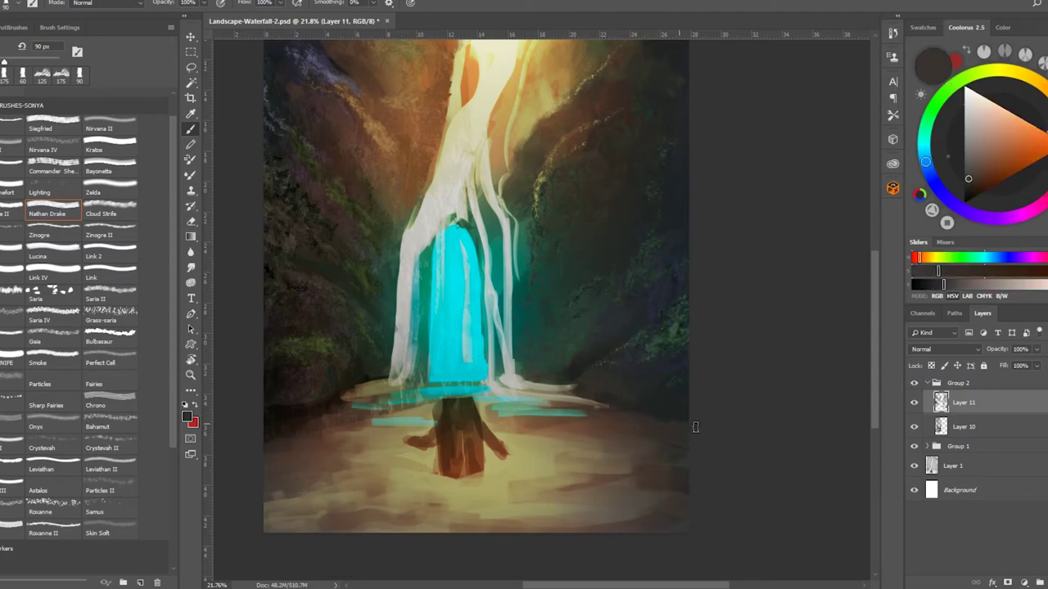
Build up the dark rock forms at the lower right shoreline with a 175 px brush in sampled tones.
{"action": "left_click", "coordinate": [621, 385], "text": "alt"}
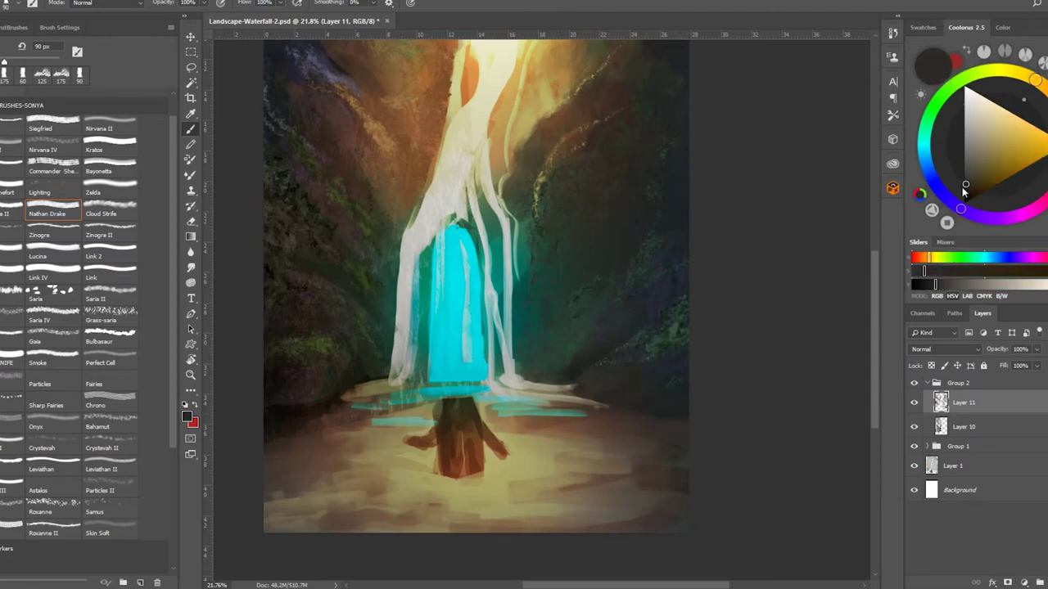
{"action": "key", "text": "bracketright"}
{"action": "key", "text": "bracketright"}
{"action": "left_click", "coordinate": [606, 385], "text": "alt"}
{"action": "left_click", "coordinate": [662, 369], "text": "alt"}
{"action": "left_click", "coordinate": [645, 409], "text": "alt"}
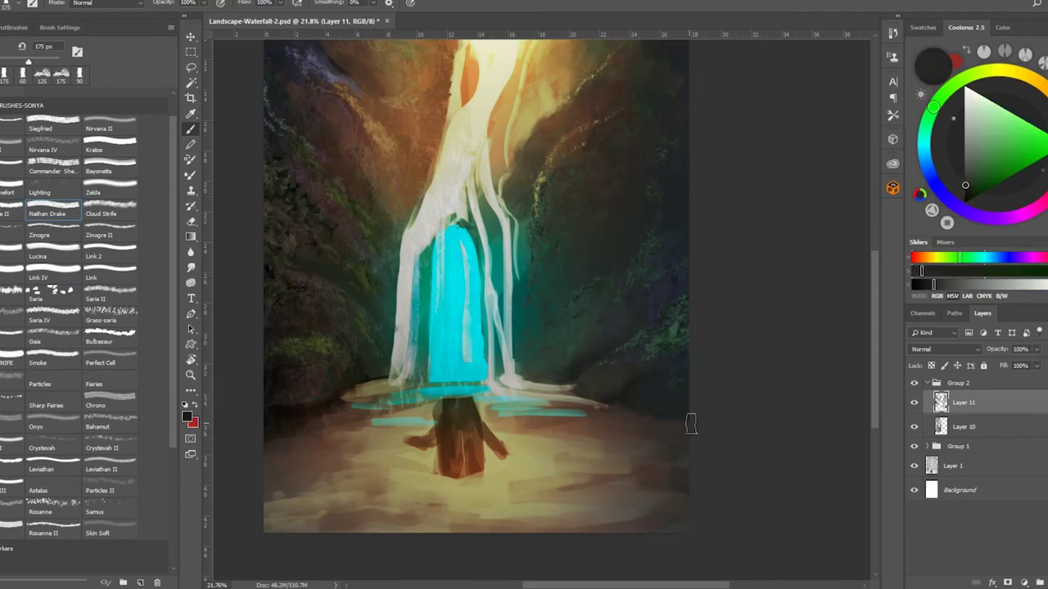
Blend the shore and ground at the right in sampled brown tones with the Nathan Drake brush at 250 px and Zelda at 600 px.
{"action": "key", "text": "bracketright"}
{"action": "key", "text": "bracketright"}
{"action": "key", "text": "bracketright"}
{"action": "key", "text": "bracketright"}
{"action": "left_click", "coordinate": [626, 433], "text": "alt"}
{"action": "left_click", "coordinate": [632, 457], "text": "alt"}
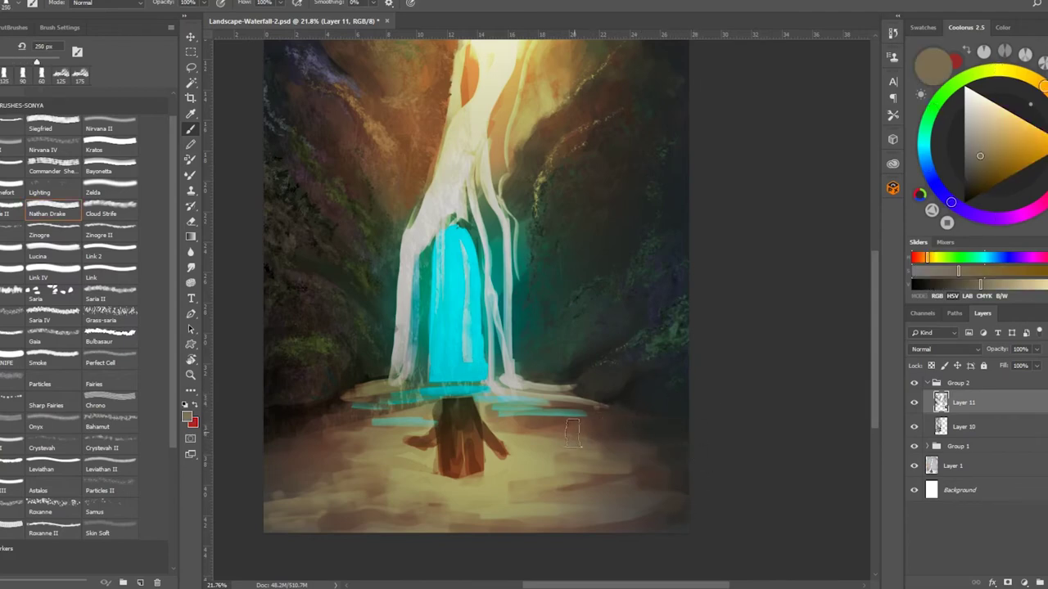
{"action": "left_click", "coordinate": [110, 189]}
{"action": "left_click", "coordinate": [622, 422], "text": "alt"}
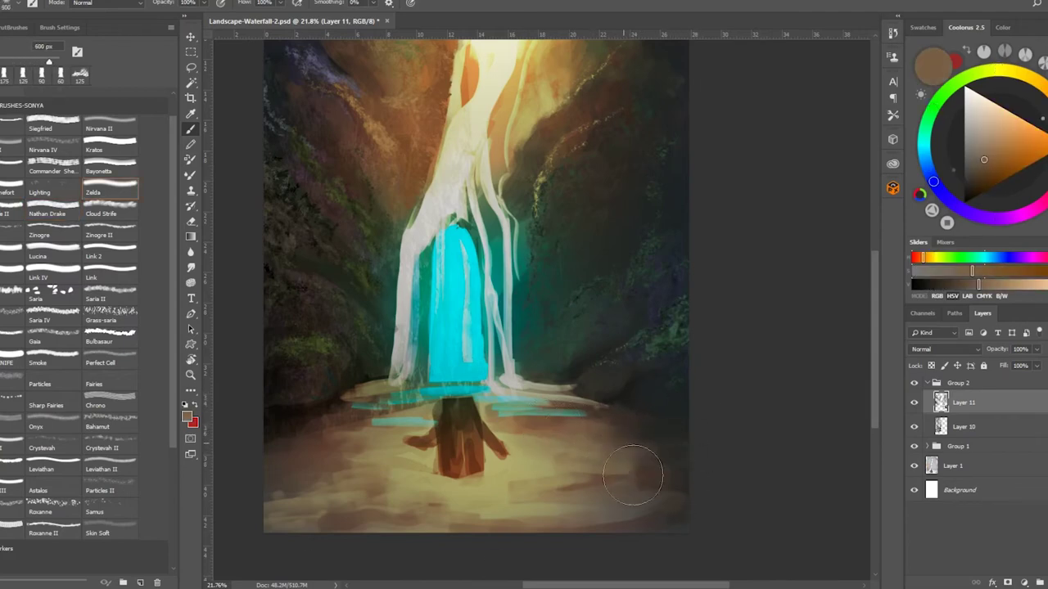
{"action": "left_click", "coordinate": [573, 475], "text": "alt"}
{"action": "left_click", "coordinate": [546, 420], "text": "alt"}
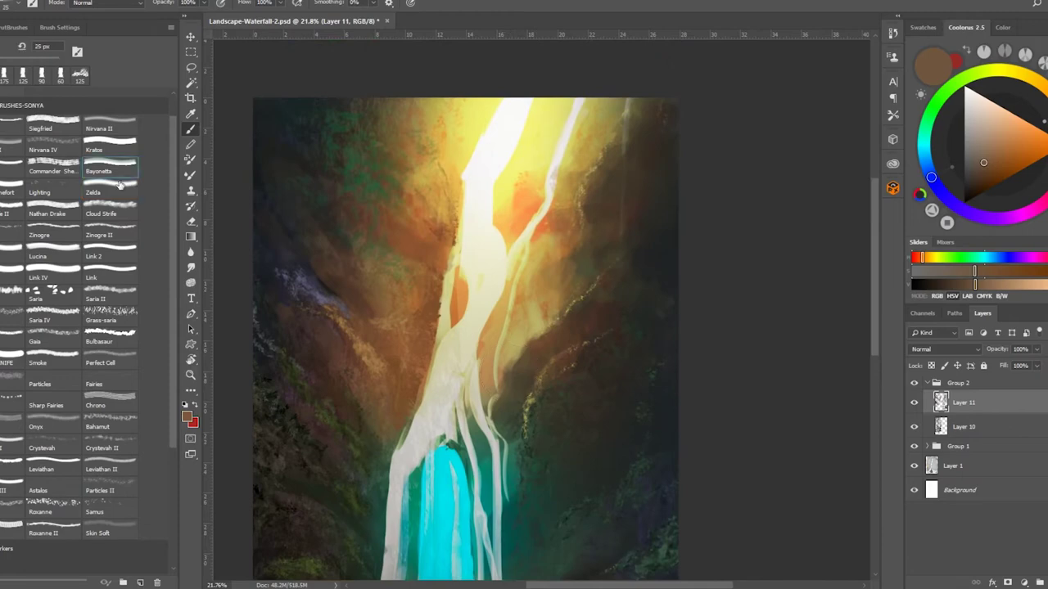
Reshape the waterfall's middle with the Bayonetta brush, filling the orange gap and laying white strands at about 60 px.
{"action": "left_click", "coordinate": [110, 170]}
{"action": "left_click_drag", "start_coordinate": [483, 140], "coordinate": [465, 168]}
{"action": "mouse_move", "coordinate": [470, 283]}
{"action": "left_mouse_down"}
{"action": "mouse_move", "coordinate": [434, 393]}
{"action": "mouse_move", "coordinate": [473, 325]}
{"action": "mouse_move", "coordinate": [481, 278]}
{"action": "left_mouse_up"}
{"action": "key", "text": "bracketright"}
{"action": "key", "text": "bracketright"}
{"action": "key", "text": "bracketright"}
{"action": "key", "text": "bracketright"}
{"action": "key", "text": "bracketright"}
{"action": "key", "text": "bracketleft"}
{"action": "key", "text": "bracketleft"}
{"action": "key", "text": "bracketleft"}
{"action": "key", "text": "bracketleft"}
{"action": "key", "text": "bracketleft"}
{"action": "left_click_drag", "start_coordinate": [458, 324], "coordinate": [460, 306]}
{"action": "left_click_drag", "start_coordinate": [497, 324], "coordinate": [487, 305]}
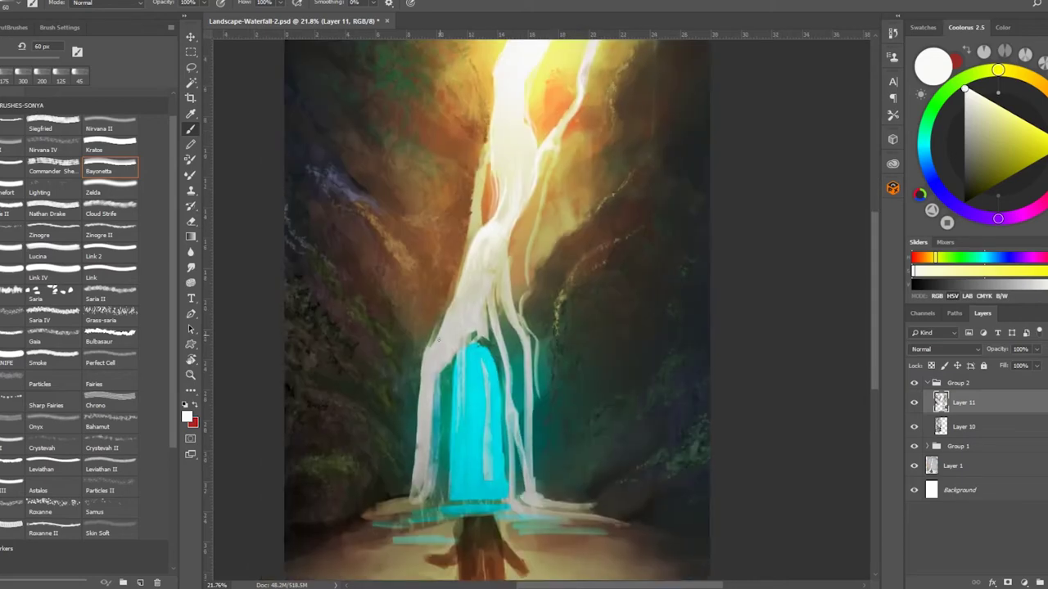
Paint long white strands down the left stream to the pool, starting at 60 px.
{"action": "mouse_move", "coordinate": [426, 386]}
{"action": "left_mouse_down"}
{"action": "mouse_move", "coordinate": [438, 350]}
{"action": "mouse_move", "coordinate": [422, 442]}
{"action": "left_mouse_up"}
{"action": "left_click_drag", "start_coordinate": [419, 363], "coordinate": [409, 492]}
{"action": "key", "text": "bracketleft"}
{"action": "key", "text": "bracketleft"}
{"action": "left_click_drag", "start_coordinate": [418, 388], "coordinate": [405, 502]}
Paint sampled dark green into the gaps beside the cyan opening and around the right streams at 175 px.
{"action": "key", "text": "bracketright"}
{"action": "key", "text": "bracketright"}
{"action": "key", "text": "bracketright"}
{"action": "key", "text": "bracketright"}
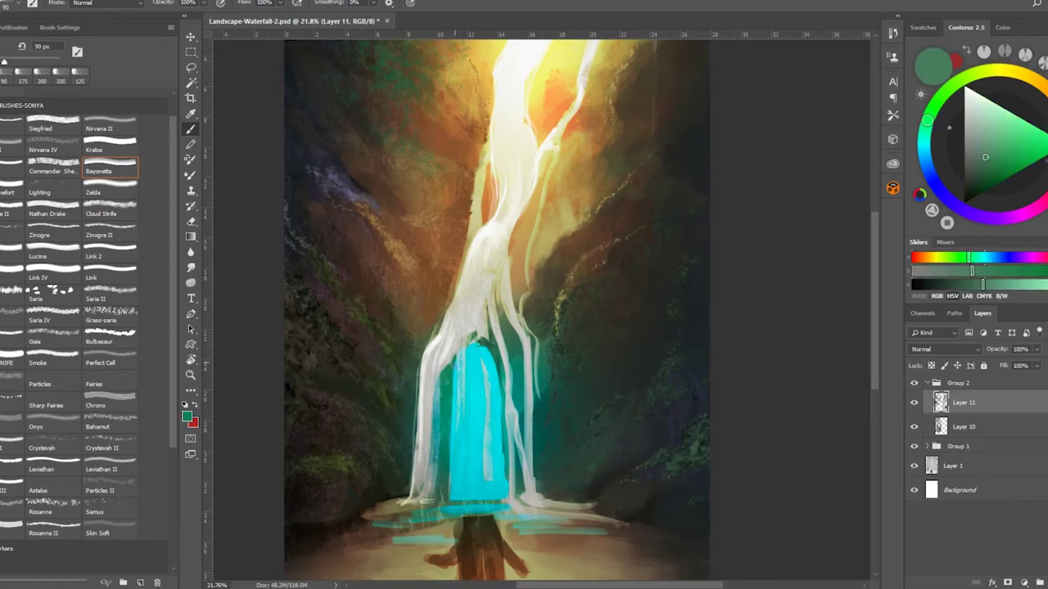
{"action": "key", "text": "bracketright"}
{"action": "key", "text": "bracketright"}
{"action": "mouse_move", "coordinate": [455, 342]}
{"action": "left_mouse_down"}
{"action": "mouse_move", "coordinate": [443, 375]}
{"action": "mouse_move", "coordinate": [438, 467]}
{"action": "left_mouse_up"}
{"action": "left_click", "coordinate": [441, 385], "text": "alt"}
{"action": "left_click_drag", "start_coordinate": [447, 375], "coordinate": [442, 491]}
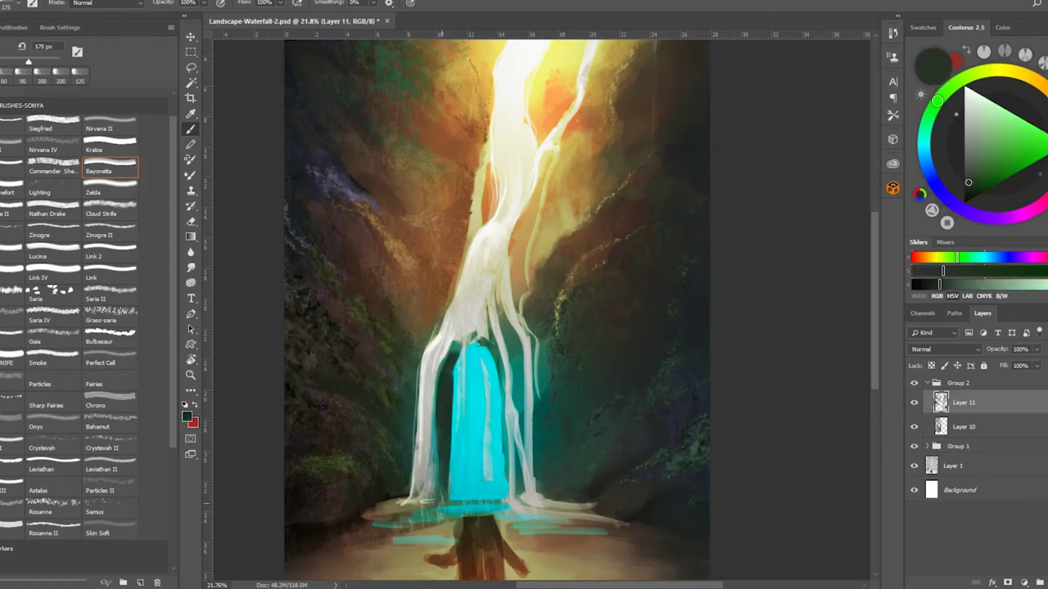
{"action": "mouse_move", "coordinate": [501, 344]}
{"action": "left_mouse_down"}
{"action": "mouse_move", "coordinate": [496, 419]}
{"action": "mouse_move", "coordinate": [516, 417]}
{"action": "left_mouse_up"}
{"action": "left_click_drag", "start_coordinate": [529, 324], "coordinate": [543, 400]}
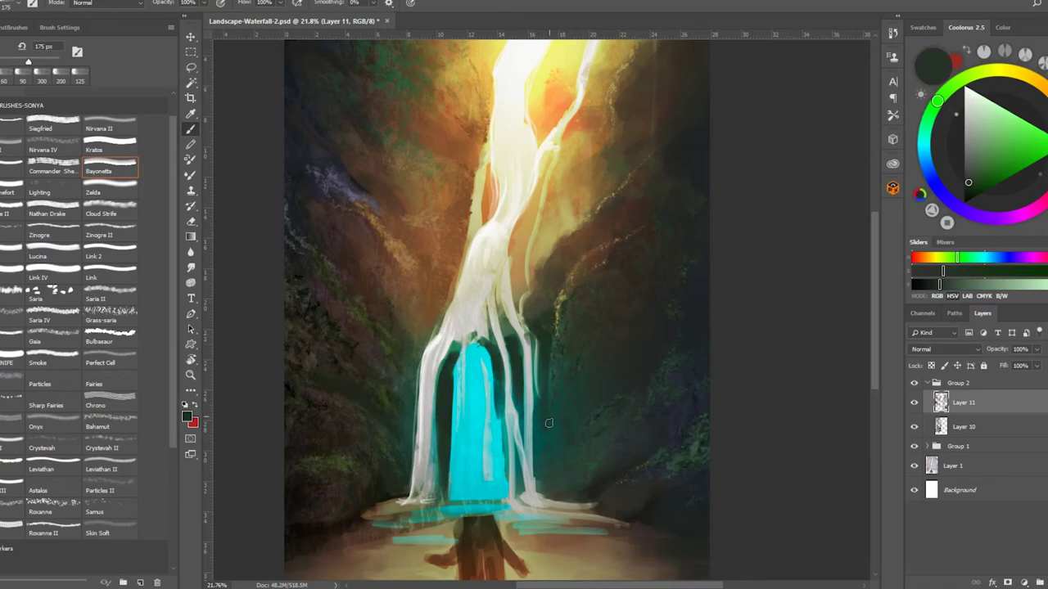
Refine the cyan opening's left edge at 100 px, sampling the surrounding dark green and the cyan.
{"action": "left_click", "coordinate": [463, 357], "text": "alt"}
{"action": "key", "text": "bracketleft"}
{"action": "key", "text": "bracketleft"}
{"action": "key", "text": "bracketleft"}
{"action": "left_click_drag", "start_coordinate": [450, 396], "coordinate": [446, 501]}
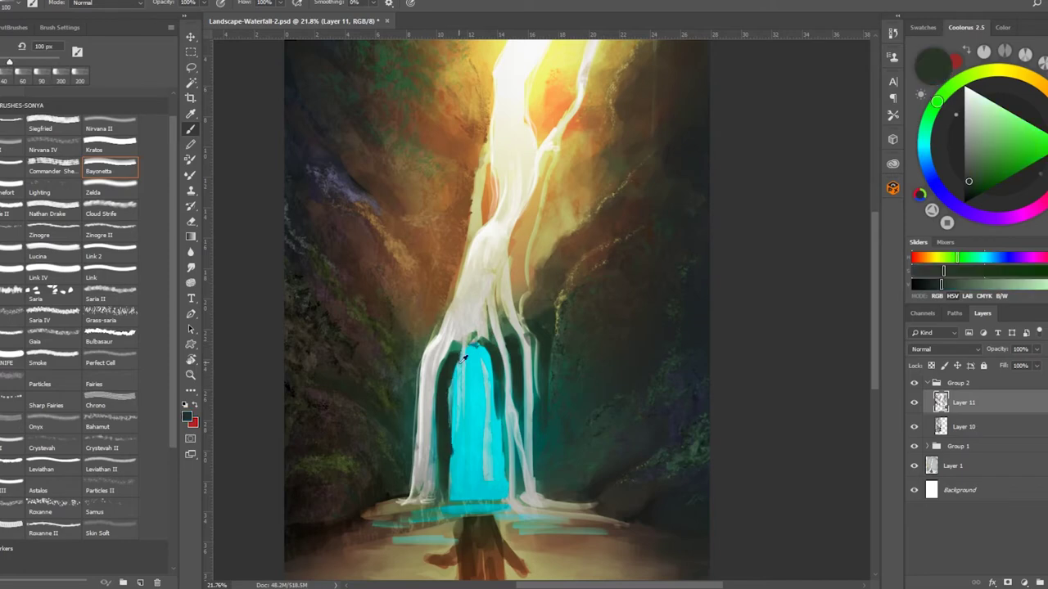
{"action": "left_click", "coordinate": [455, 385], "text": "alt"}
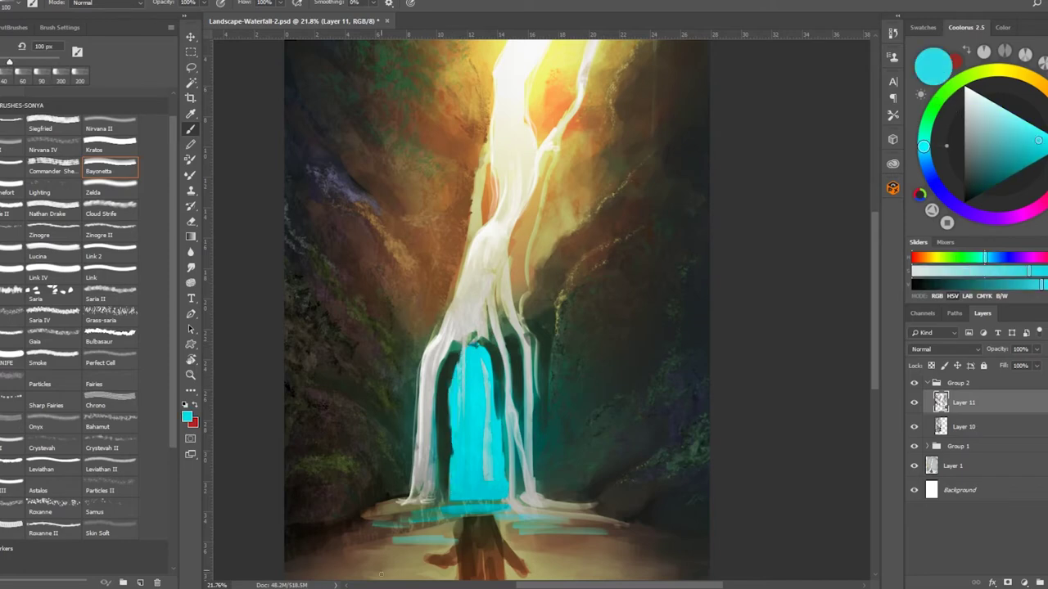
Sketch thin off-white ripple lines on the water left of the figure at 60 px and undo the last stroke.
{"action": "left_click", "coordinate": [442, 337], "text": "alt"}
{"action": "key", "text": "bracketleft"}
{"action": "scroll", "coordinate": [446, 368], "scroll_direction": "down", "scroll_amount": 2}
{"action": "scroll", "coordinate": [446, 368], "scroll_direction": "left", "scroll_amount": 1}
{"action": "left_click_drag", "start_coordinate": [481, 434], "coordinate": [413, 460]}
{"action": "key", "text": "ctrl+z"}
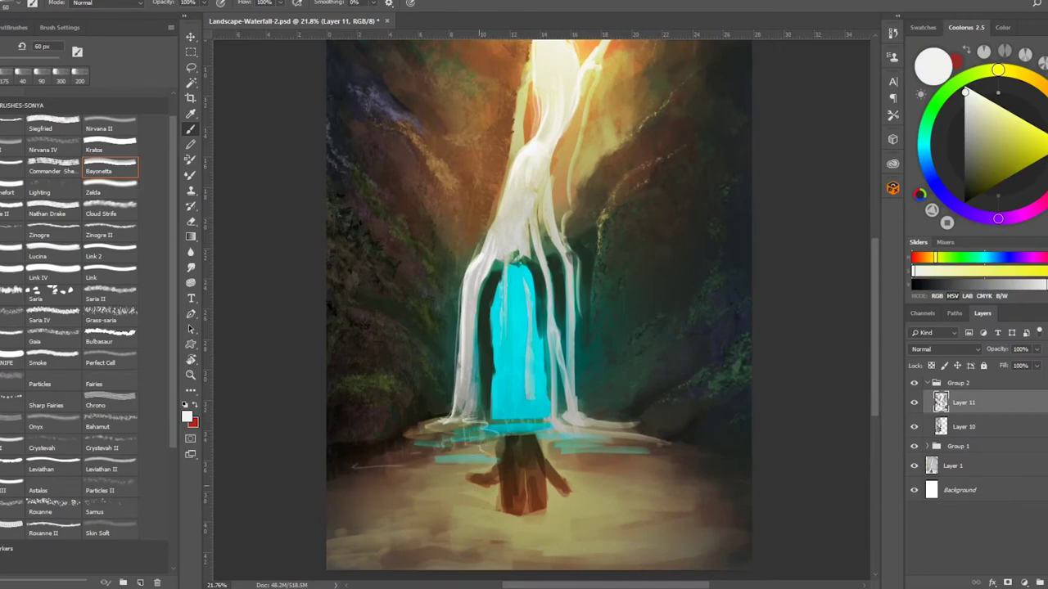
Paint sampled green gaps between the strands above the cyan opening at 150 px, and sample the cliff's brown.
{"action": "left_click", "coordinate": [519, 252], "text": "alt"}
{"action": "key", "text": "bracketright"}
{"action": "key", "text": "bracketright"}
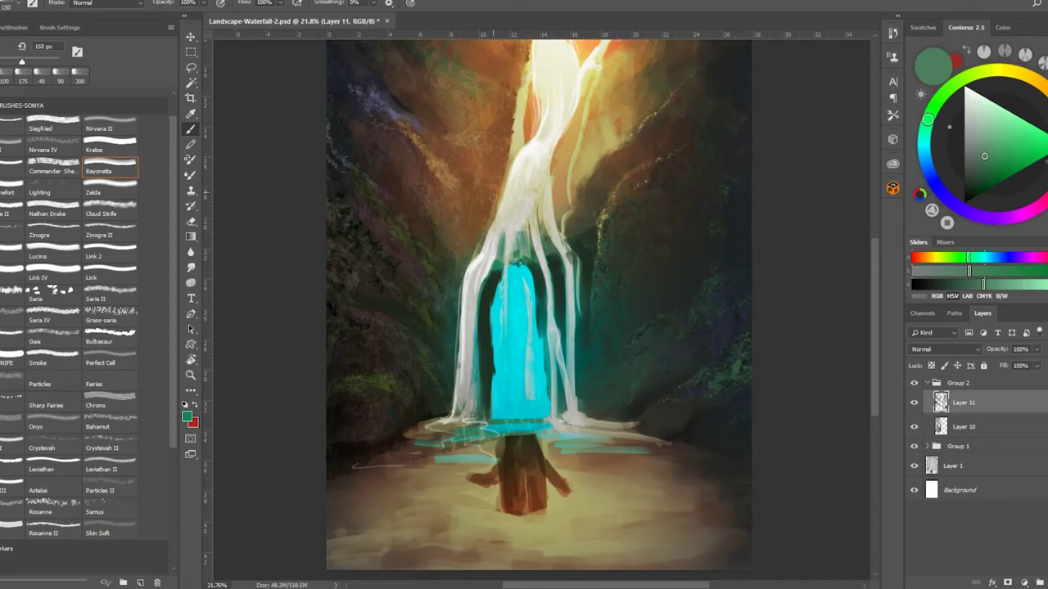
{"action": "left_click", "coordinate": [487, 203], "text": "alt"}
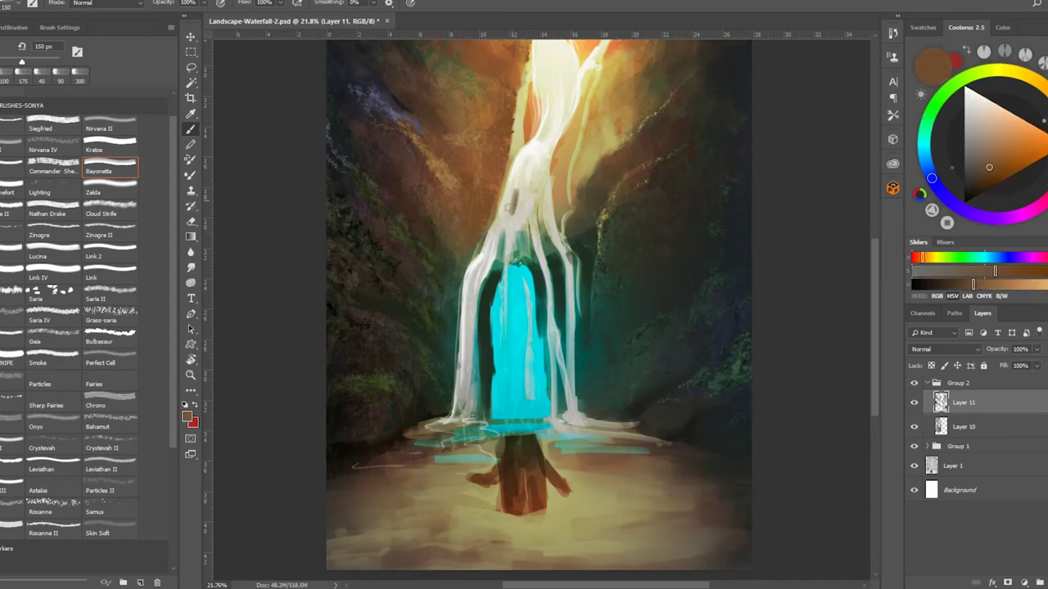
Refine the thin side stream right of the waterfall in sampled off-white, from 80 px down to 40 px.
{"action": "left_click", "coordinate": [524, 173], "text": "alt"}
{"action": "key", "text": "bracketleft"}
{"action": "key", "text": "bracketleft"}
{"action": "key", "text": "bracketleft"}
{"action": "key", "text": "bracketleft"}
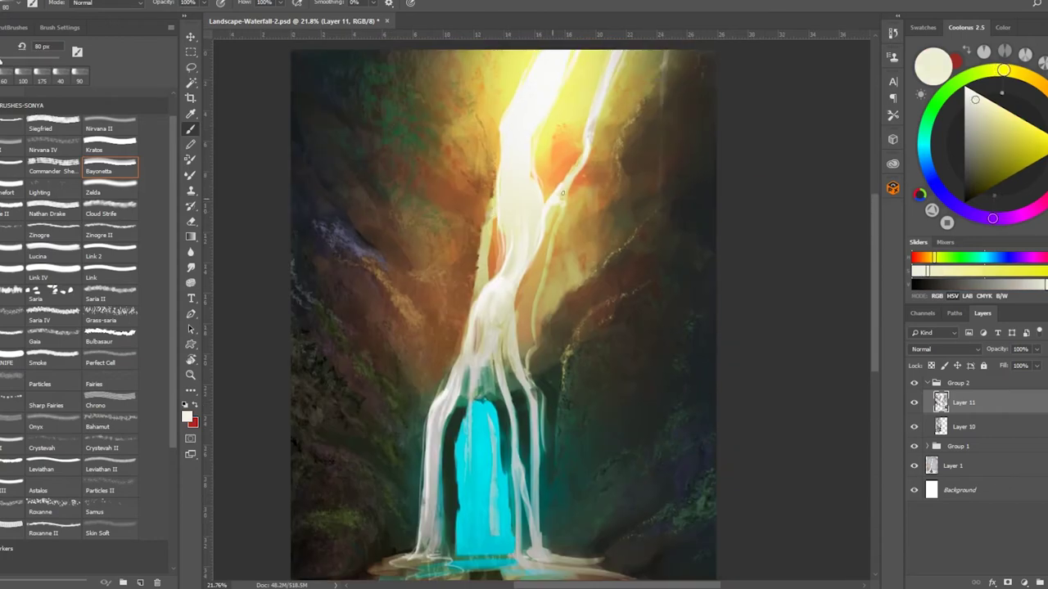
{"action": "left_click", "coordinate": [547, 255], "text": "alt"}
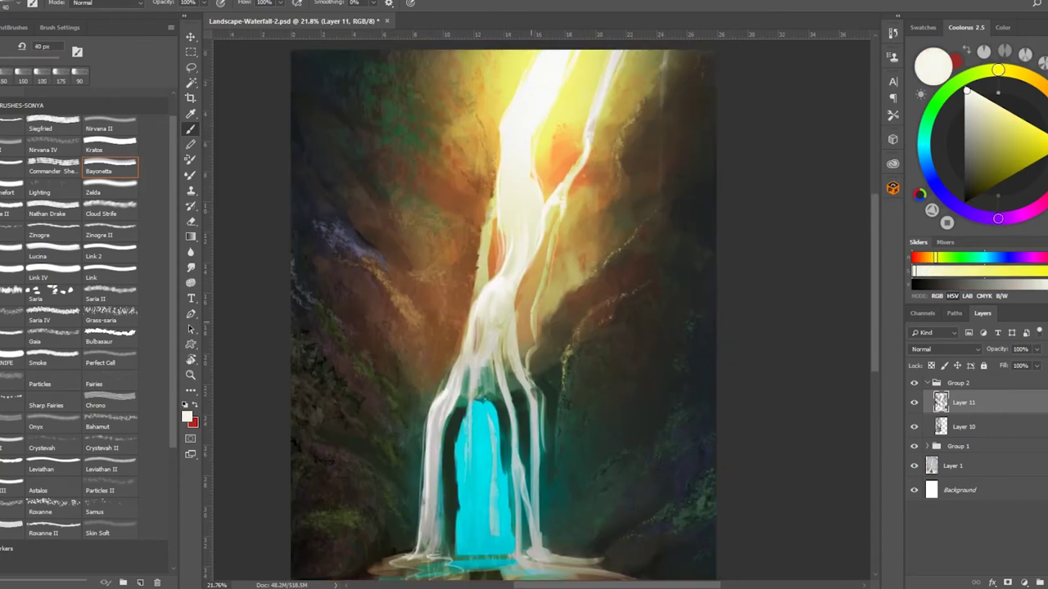
{"action": "left_click", "coordinate": [534, 288], "text": "alt"}
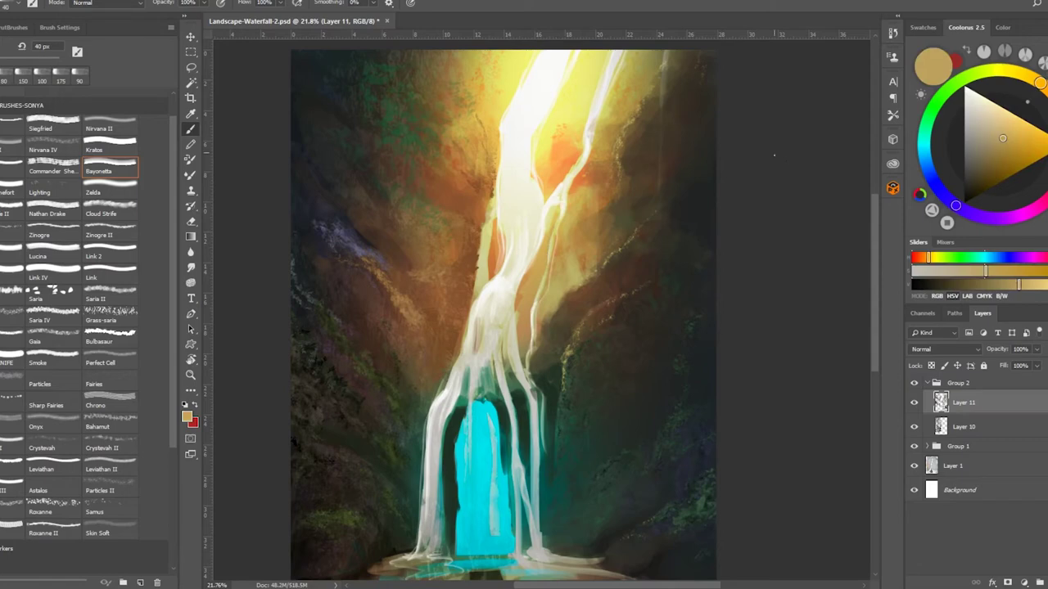
Cover the pale strip along the waterfall's left side with sampled cliff browns, up to 90 px.
{"action": "left_click", "coordinate": [476, 283], "text": "alt"}
{"action": "left_click", "coordinate": [479, 288], "text": "alt"}
{"action": "left_click", "coordinate": [479, 254], "text": "alt"}
{"action": "key", "text": "bracketright"}
{"action": "key", "text": "bracketright"}
{"action": "key", "text": "bracketright"}
{"action": "left_click", "coordinate": [494, 215], "text": "alt"}
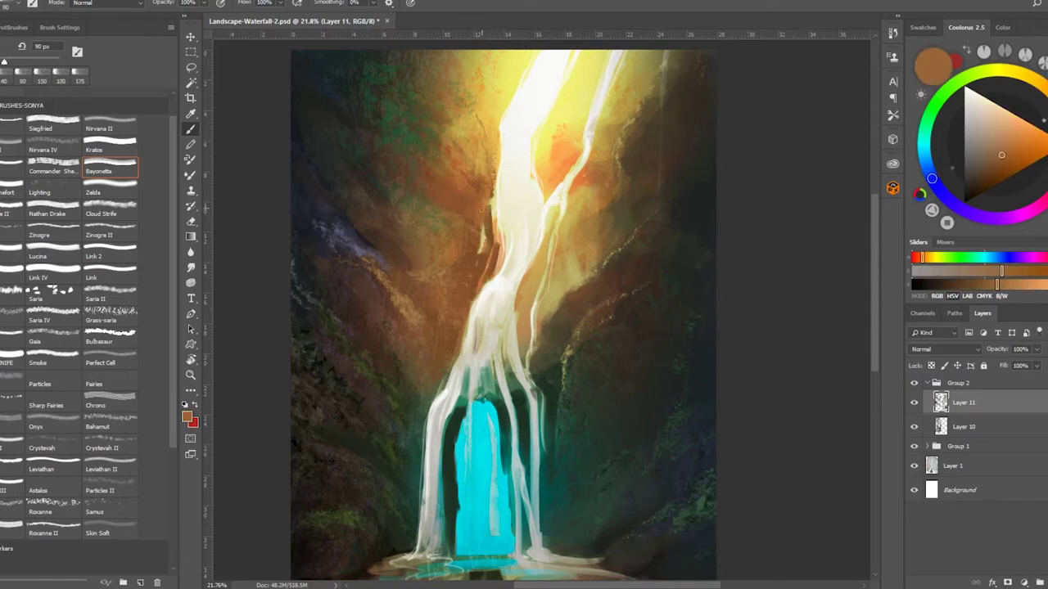
Redraw the waterfall's left edge above the bend with sampled cream strokes at 60 px.
{"action": "left_click", "coordinate": [505, 191], "text": "alt"}
{"action": "key", "text": "bracketleft"}
{"action": "key", "text": "bracketleft"}
{"action": "key", "text": "bracketleft"}
{"action": "left_click_drag", "start_coordinate": [499, 197], "coordinate": [484, 290]}
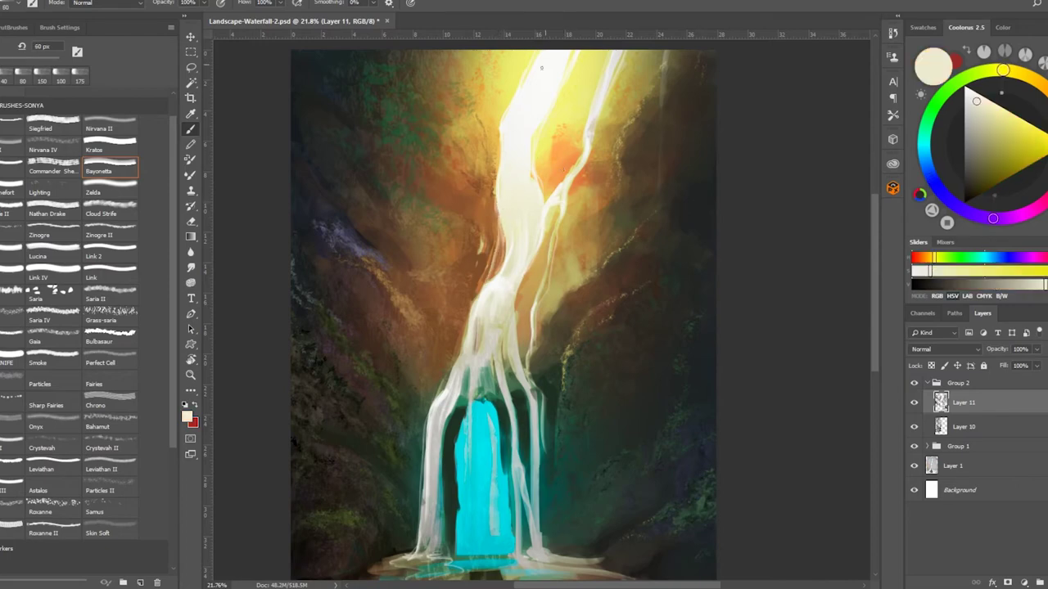
Add sampled off-white and cream strands to the waterfall where it fans out below the bend, at 60 px.
{"action": "left_click", "coordinate": [497, 291], "text": "alt"}
{"action": "mouse_move", "coordinate": [496, 319]}
{"action": "left_mouse_down"}
{"action": "mouse_move", "coordinate": [499, 342]}
{"action": "mouse_move", "coordinate": [515, 352]}
{"action": "left_mouse_up"}
{"action": "left_click", "coordinate": [509, 321], "text": "alt"}
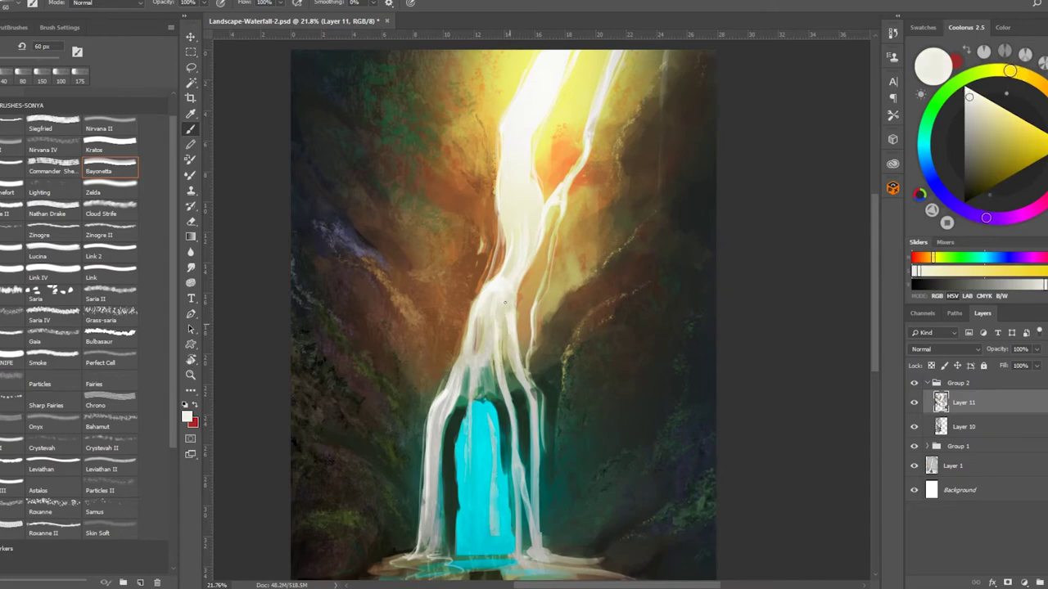
{"action": "left_click", "coordinate": [522, 310], "text": "alt"}
Clean up the leftover pale patch on the cliff left of the waterfall with sampled browns at 60 px.
{"action": "left_click", "coordinate": [483, 256], "text": "alt"}
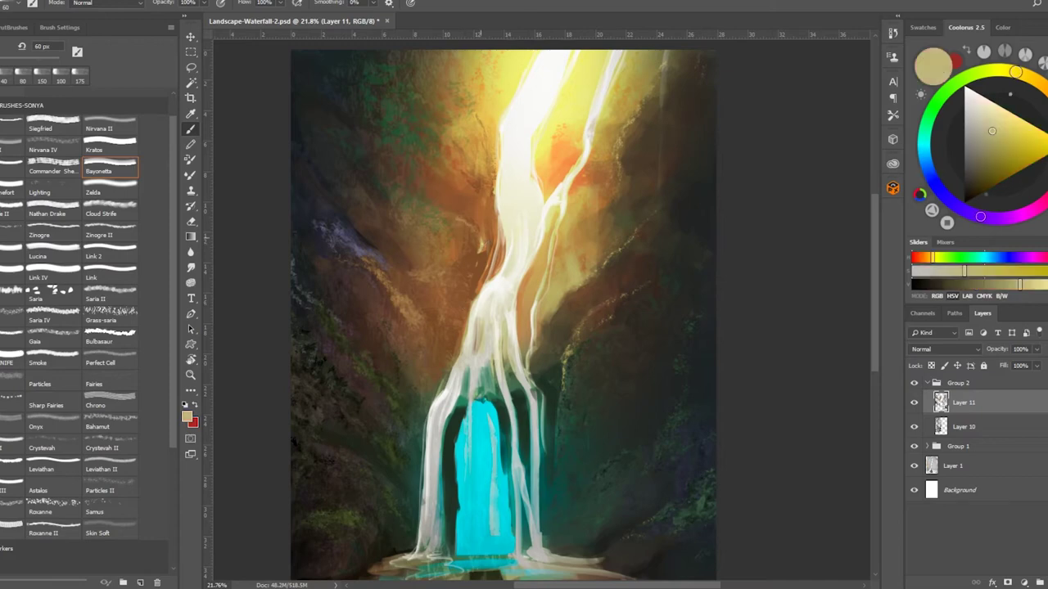
{"action": "left_click", "coordinate": [485, 251], "text": "alt"}
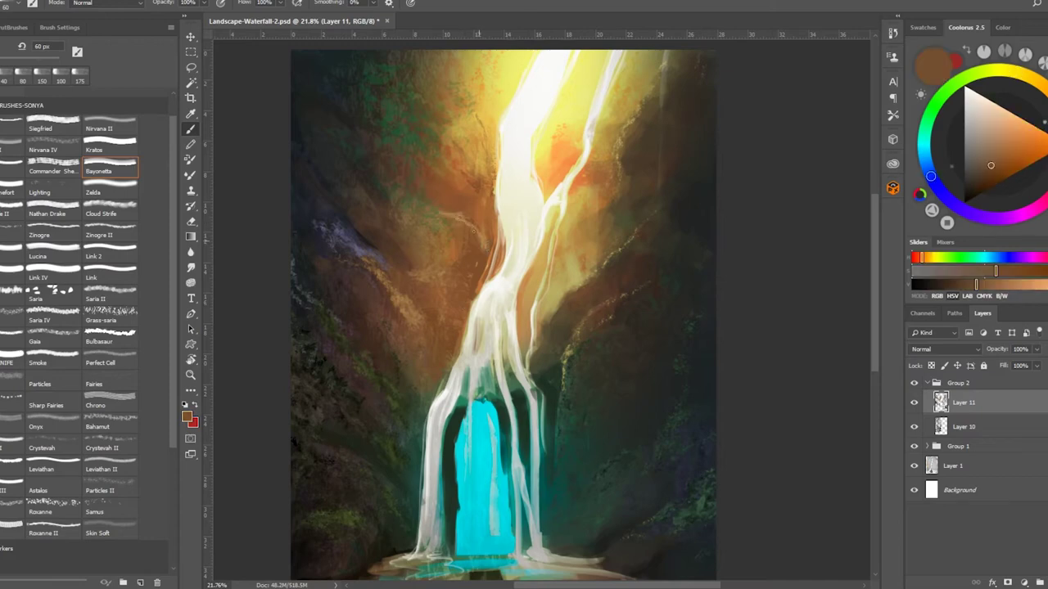
{"action": "left_click", "coordinate": [457, 210], "text": "alt"}
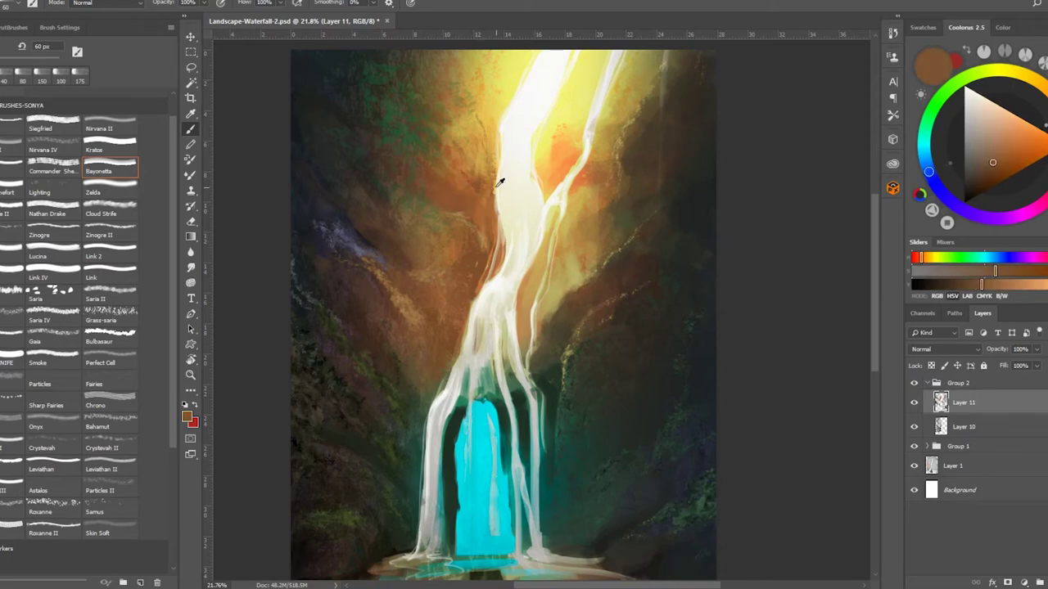
Add pale yellow accents inside the upper waterfall from 80 px and soften them with sampled off-white at 90 px.
{"action": "left_click", "coordinate": [542, 149], "text": "alt"}
{"action": "key", "text": "bracketright"}
{"action": "key", "text": "bracketright"}
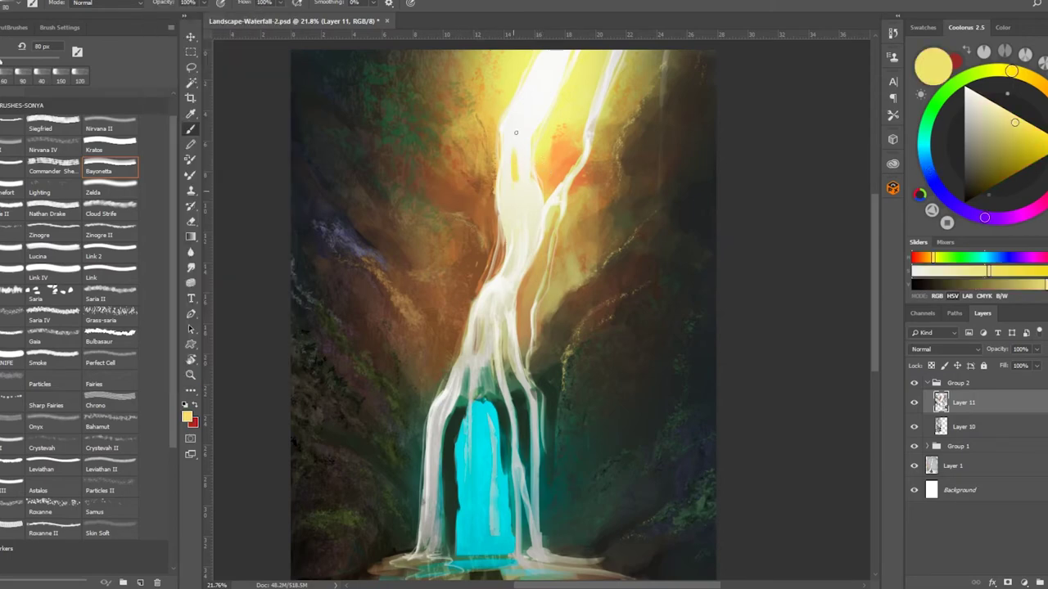
{"action": "key", "text": "bracketright"}
{"action": "key", "text": "bracketright"}
{"action": "key", "text": "bracketright"}
{"action": "left_click", "coordinate": [518, 181], "text": "alt"}
{"action": "key", "text": "bracketleft"}
{"action": "key", "text": "bracketleft"}
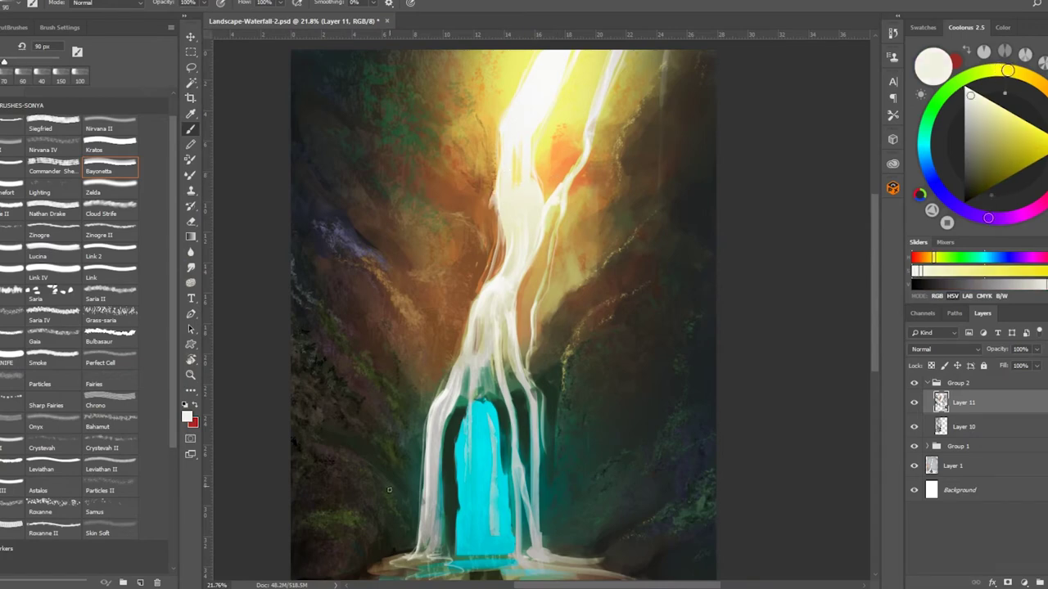
Compare the painting with Group 2 hidden and shown, and paint fine white strands down the right streams.
{"action": "left_click", "coordinate": [914, 384]}
{"action": "left_click", "coordinate": [915, 384]}
{"action": "left_click", "coordinate": [915, 384]}
{"action": "left_click", "coordinate": [915, 384]}
{"action": "scroll", "coordinate": [508, 227], "scroll_direction": "down", "scroll_amount": 3}
{"action": "mouse_move", "coordinate": [508, 239]}
{"action": "left_mouse_down"}
{"action": "mouse_move", "coordinate": [513, 290]}
{"action": "mouse_move", "coordinate": [536, 331]}
{"action": "mouse_move", "coordinate": [538, 413]}
{"action": "left_mouse_up"}
{"action": "left_click", "coordinate": [538, 328], "text": "alt"}
{"action": "left_click_drag", "start_coordinate": [529, 319], "coordinate": [532, 397]}
{"action": "mouse_move", "coordinate": [535, 336]}
{"action": "left_mouse_down"}
{"action": "mouse_move", "coordinate": [545, 452]}
{"action": "mouse_move", "coordinate": [544, 399]}
{"action": "left_mouse_up"}
{"action": "left_click", "coordinate": [531, 323], "text": "alt"}
Touch up the gaps around the top of the cyan opening with sampled greens, from 50 px up to 90 px.
{"action": "left_click", "coordinate": [495, 288], "text": "alt"}
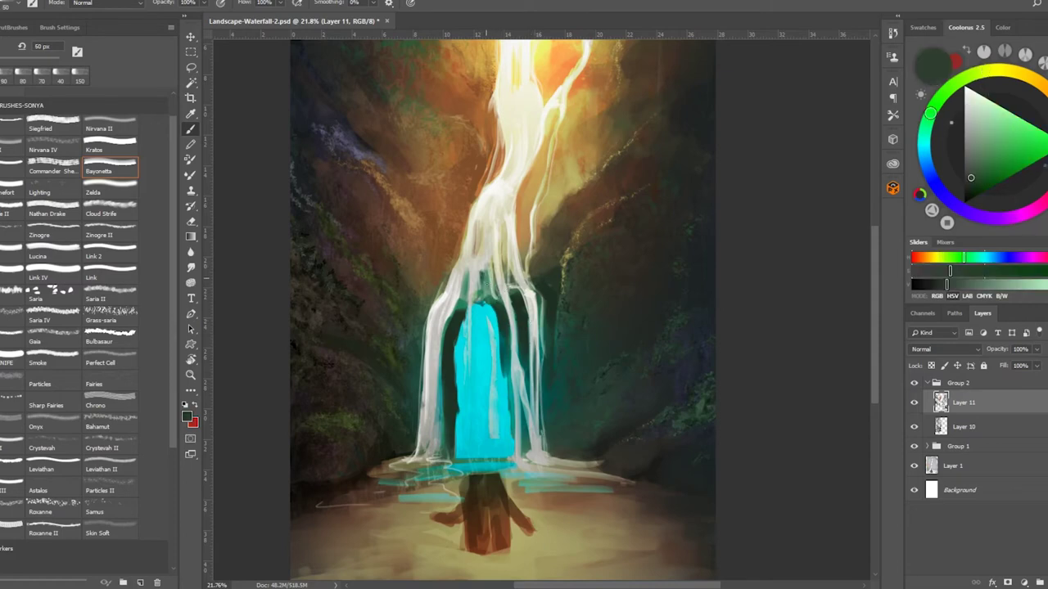
{"action": "left_click", "coordinate": [470, 352], "text": "alt"}
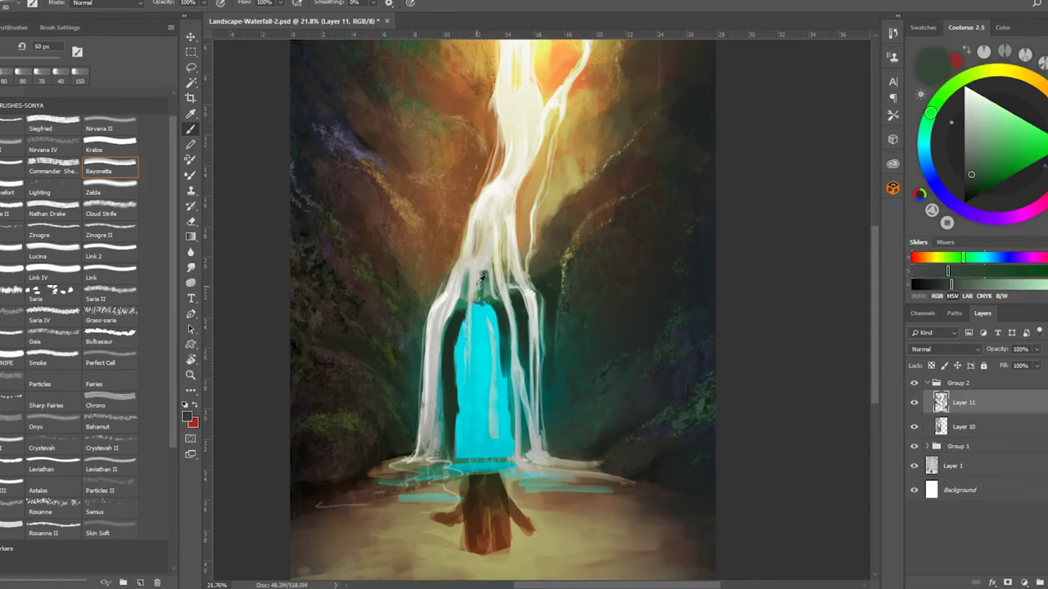
{"action": "left_click", "coordinate": [468, 307], "text": "alt"}
{"action": "key", "text": "bracketleft"}
{"action": "left_click", "coordinate": [460, 309], "text": "alt"}
{"action": "key", "text": "bracketright"}
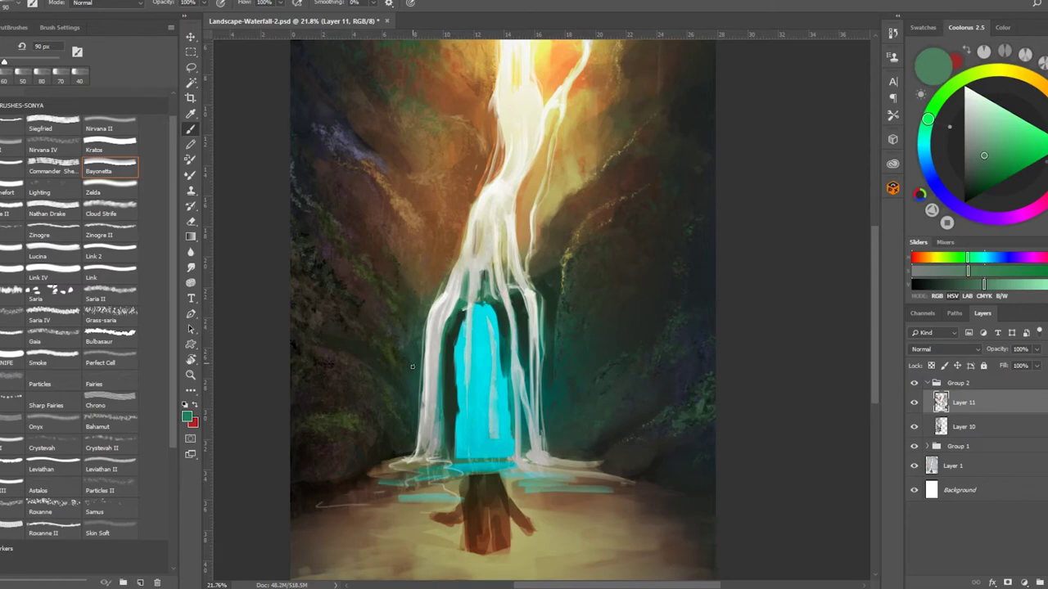
{"action": "left_click", "coordinate": [453, 302], "text": "alt"}
{"action": "mouse_move", "coordinate": [462, 272]}
{"action": "left_mouse_down"}
{"action": "mouse_move", "coordinate": [468, 317]}
{"action": "mouse_move", "coordinate": [459, 330]}
{"action": "left_mouse_up"}
Add fine sampled off-white strands along the left stream's bend and outer edge, at 50 px and up to 80 px.
{"action": "key", "text": "bracketleft"}
{"action": "key", "text": "bracketleft"}
{"action": "key", "text": "bracketleft"}
{"action": "key", "text": "bracketleft"}
{"action": "left_click", "coordinate": [457, 319], "text": "alt"}
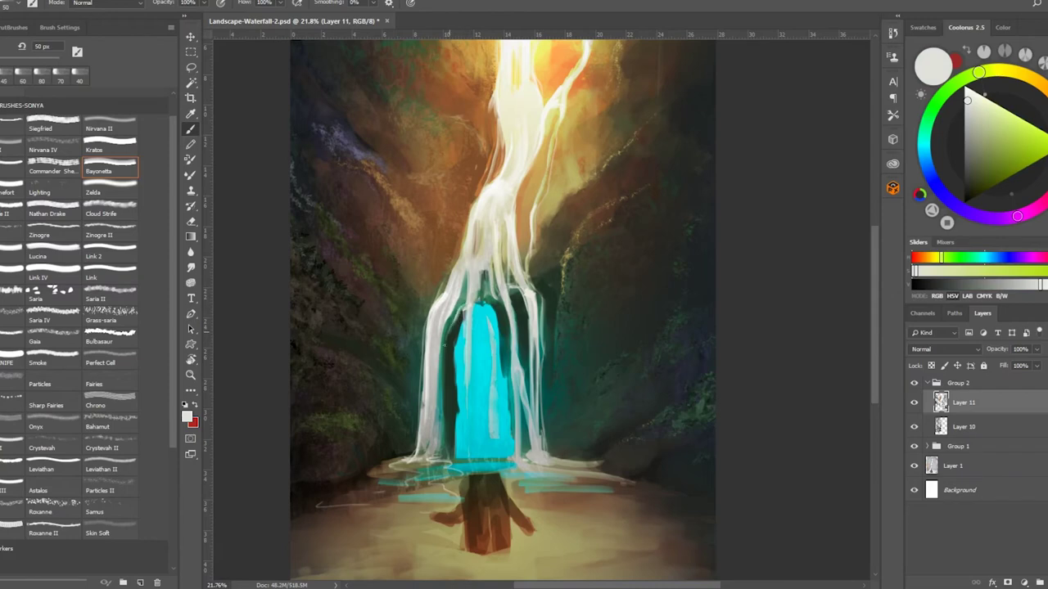
{"action": "left_click", "coordinate": [460, 312], "text": "alt"}
{"action": "left_click", "coordinate": [463, 308], "text": "alt"}
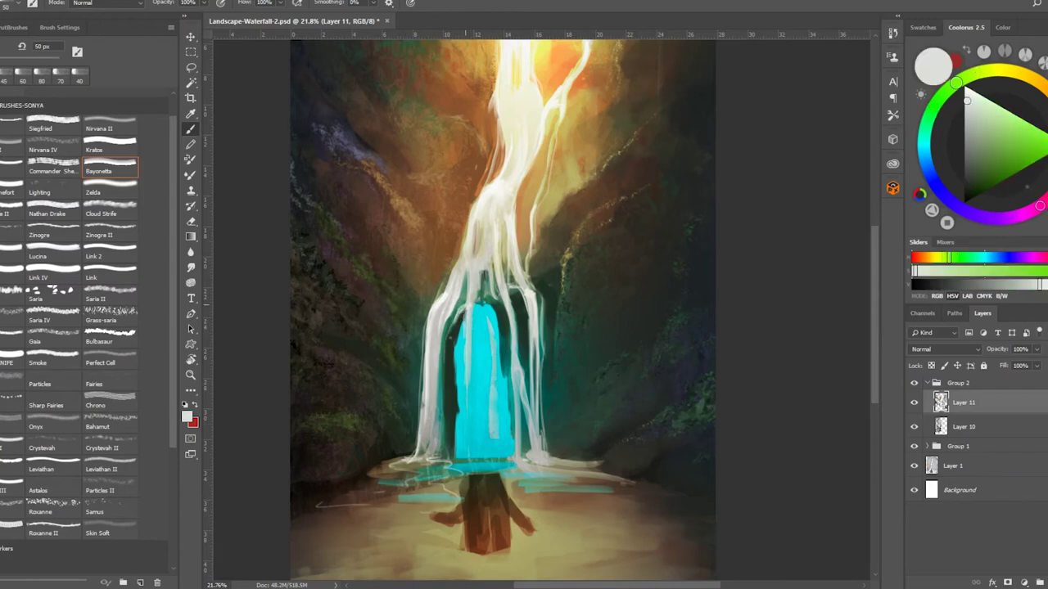
{"action": "left_click", "coordinate": [463, 304], "text": "alt"}
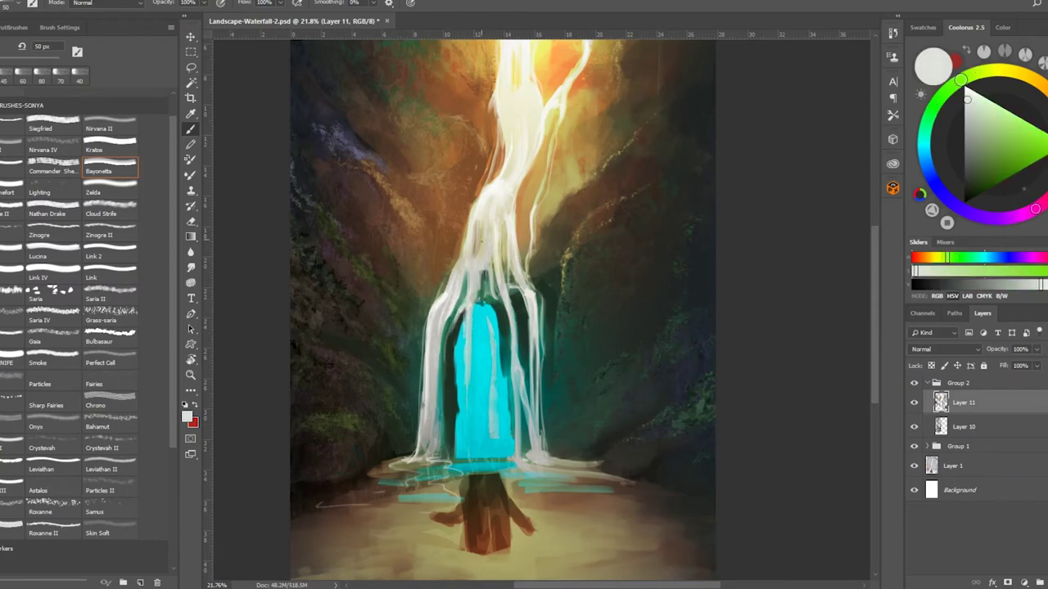
{"action": "left_click_drag", "start_coordinate": [458, 287], "coordinate": [455, 265]}
{"action": "left_click", "coordinate": [446, 268], "text": "alt"}
{"action": "left_click", "coordinate": [460, 307], "text": "alt"}
{"action": "key", "text": "bracketright"}
{"action": "key", "text": "bracketright"}
{"action": "key", "text": "bracketright"}
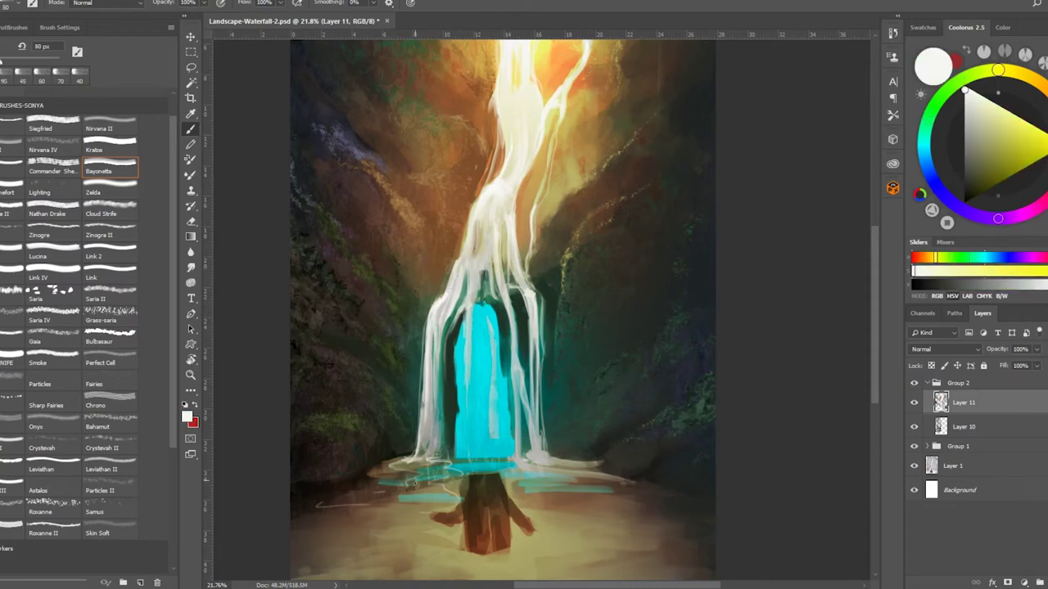
Darken the gap between the left stream and the cyan opening with sampled dark greens, at up to 400 px.
{"action": "left_click", "coordinate": [442, 313], "text": "alt"}
{"action": "key", "text": "bracketright"}
{"action": "key", "text": "bracketright"}
{"action": "key", "text": "bracketright"}
{"action": "key", "text": "bracketright"}
{"action": "key", "text": "bracketright"}
{"action": "key", "text": "bracketright"}
{"action": "key", "text": "bracketright"}
{"action": "key", "text": "bracketright"}
{"action": "key", "text": "bracketright"}
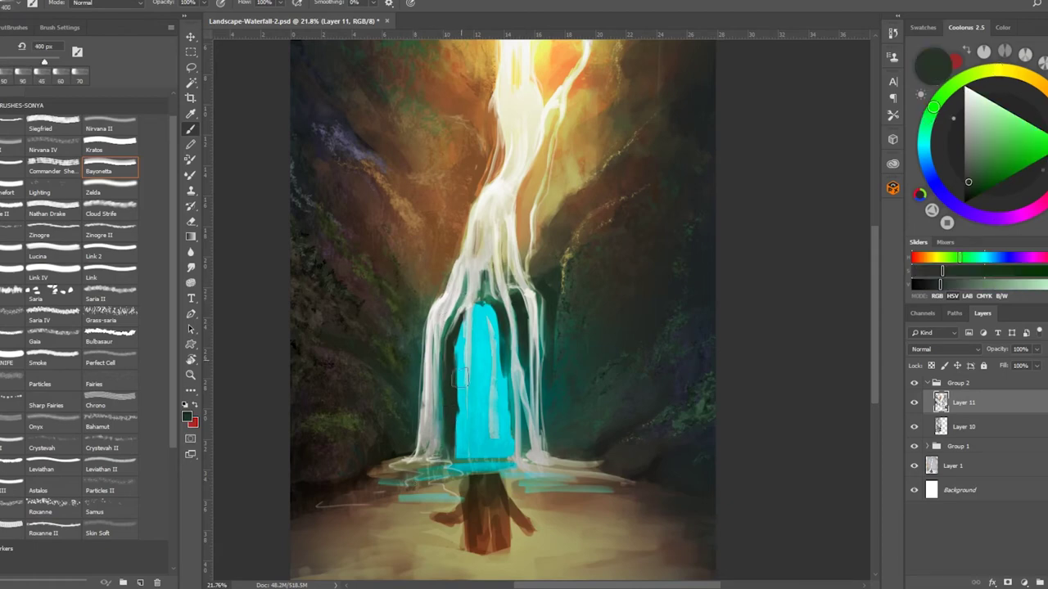
{"action": "left_click", "coordinate": [456, 381], "text": "alt"}
{"action": "key", "text": "bracketleft"}
{"action": "key", "text": "bracketleft"}
{"action": "key", "text": "bracketleft"}
{"action": "key", "text": "bracketleft"}
{"action": "key", "text": "bracketleft"}
{"action": "key", "text": "bracketright"}
{"action": "key", "text": "bracketright"}
Trim the left stream's outer edge with sampled background greens and olive, from 200 px down to 80 px.
{"action": "left_click", "coordinate": [415, 351], "text": "alt"}
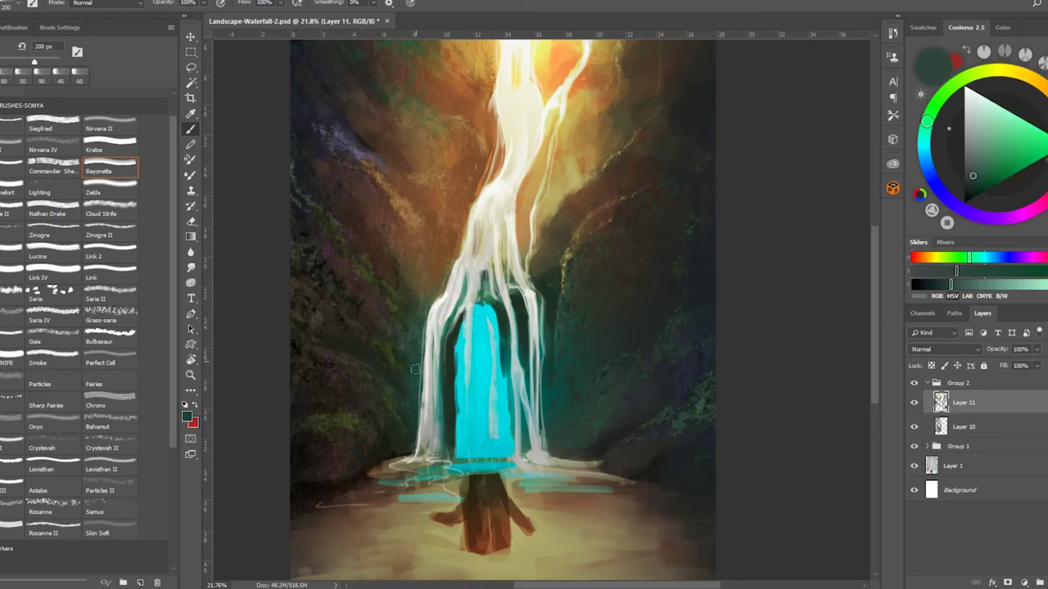
{"action": "key", "text": "bracketleft"}
{"action": "key", "text": "bracketleft"}
{"action": "left_click", "coordinate": [555, 257], "text": "alt"}
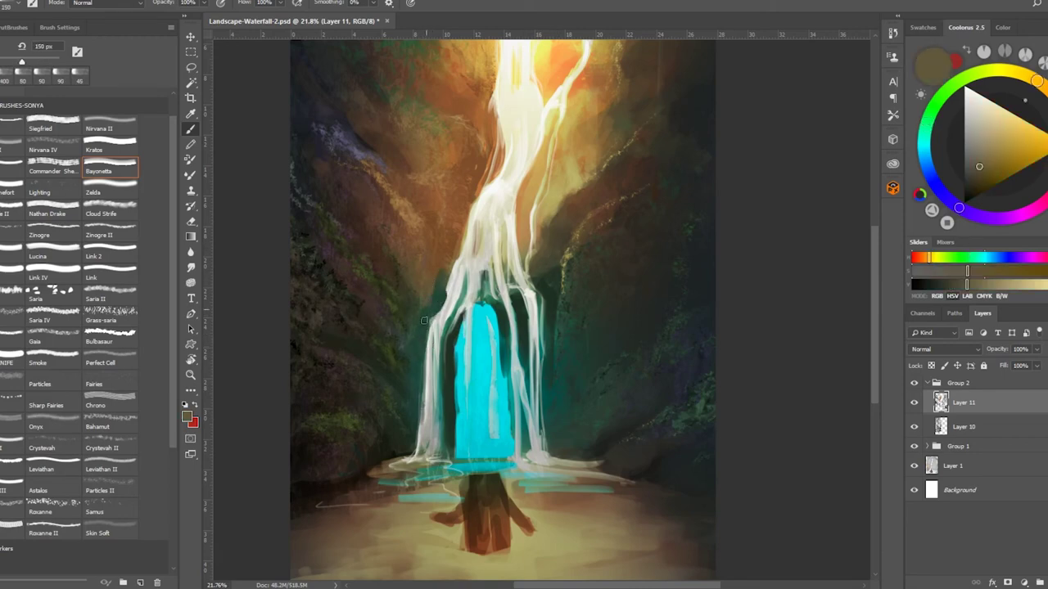
{"action": "key", "text": "bracketleft"}
{"action": "key", "text": "bracketleft"}
{"action": "left_click", "coordinate": [414, 344], "text": "alt"}
{"action": "key", "text": "bracketleft"}
{"action": "key", "text": "bracketleft"}
Repaint the left stream's falling strands down to the pool in sampled off-white at 80 px.
{"action": "left_click", "coordinate": [434, 329], "text": "alt"}
{"action": "left_click_drag", "start_coordinate": [426, 367], "coordinate": [418, 461]}
{"action": "left_click_drag", "start_coordinate": [430, 393], "coordinate": [437, 439]}
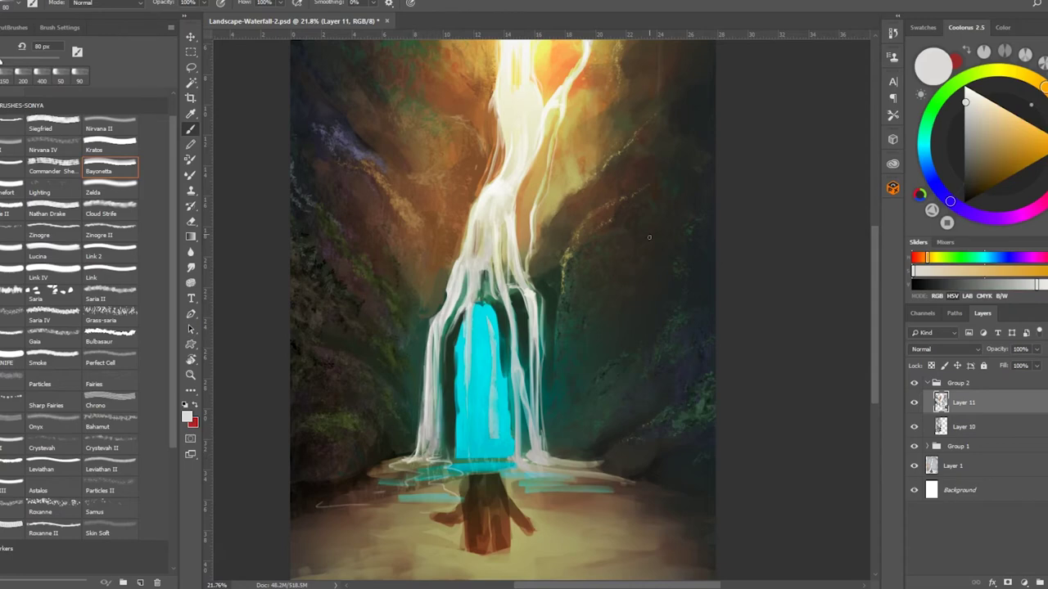
Add fine off-white strands to the right streams and thin ripple lines on the water below at 50 px.
{"action": "key", "text": "bracketleft"}
{"action": "key", "text": "bracketleft"}
{"action": "key", "text": "bracketleft"}
{"action": "left_click_drag", "start_coordinate": [496, 296], "coordinate": [510, 355]}
{"action": "mouse_move", "coordinate": [528, 408]}
{"action": "left_mouse_down"}
{"action": "mouse_move", "coordinate": [517, 467]}
{"action": "mouse_move", "coordinate": [616, 470]}
{"action": "mouse_move", "coordinate": [544, 504]}
{"action": "left_mouse_up"}
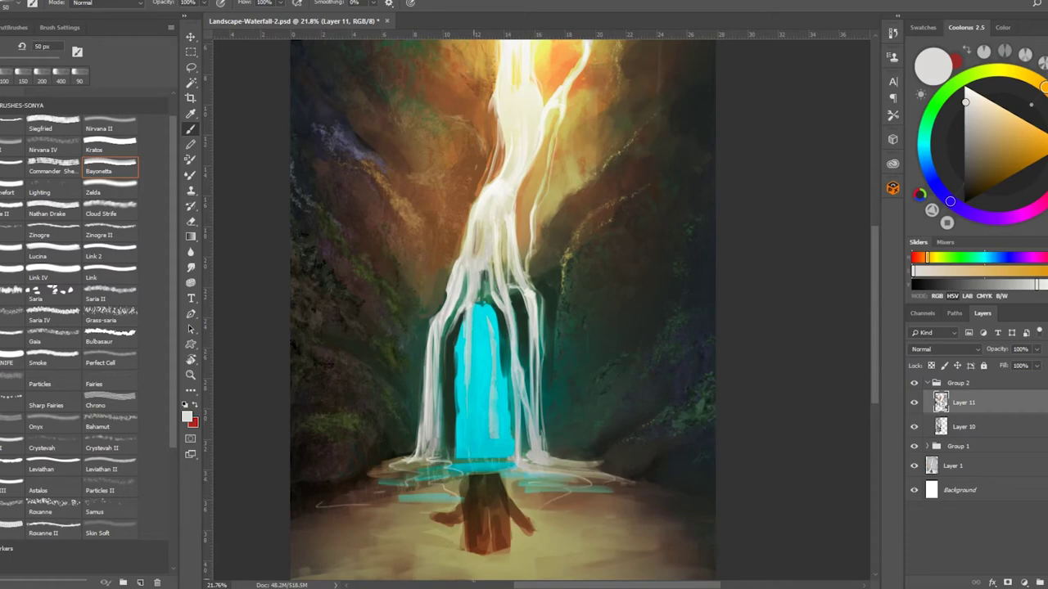
Extend the pool on both sides of the figure with sampled muted green water strokes, using the Bayonetta brush at up to 500 px.
{"action": "scroll", "coordinate": [708, 319], "scroll_direction": "down", "scroll_amount": 3}
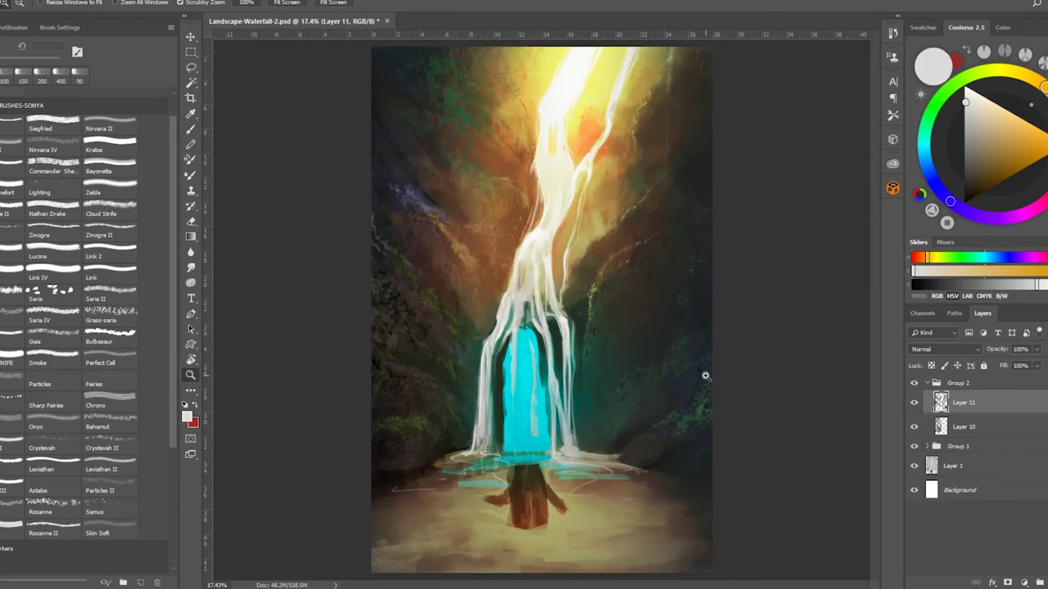
{"action": "key", "text": "r"}
{"action": "left_click", "coordinate": [109, 171]}
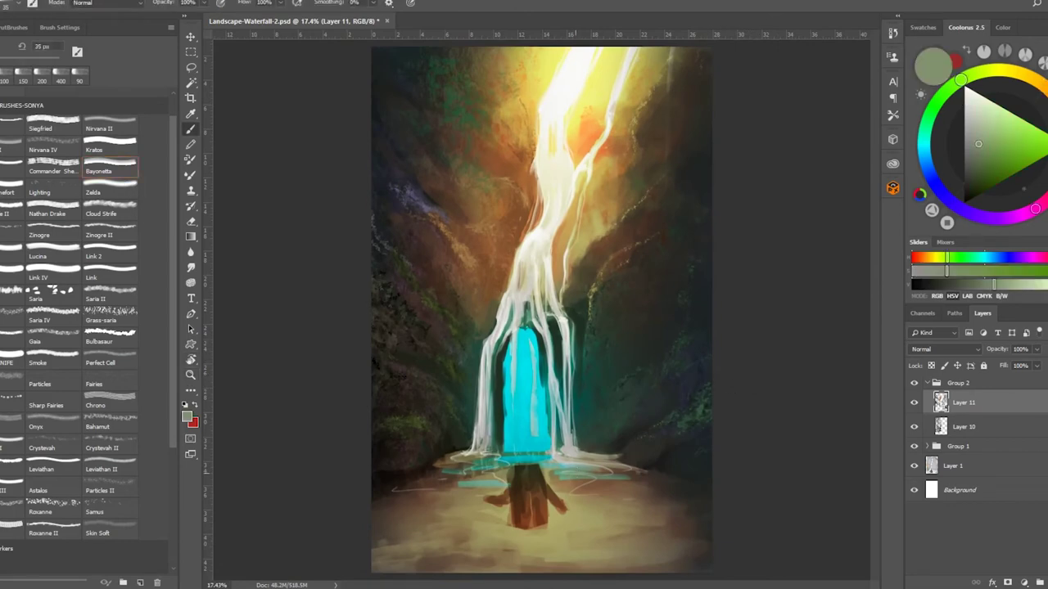
{"action": "key", "text": "bracketright"}
{"action": "key", "text": "bracketright"}
{"action": "key", "text": "bracketright"}
{"action": "key", "text": "bracketright"}
{"action": "key", "text": "bracketright"}
{"action": "key", "text": "bracketright"}
{"action": "key", "text": "bracketright"}
{"action": "left_click", "coordinate": [570, 483], "text": "alt"}
{"action": "mouse_move", "coordinate": [583, 479]}
{"action": "left_mouse_down"}
{"action": "mouse_move", "coordinate": [655, 473]}
{"action": "mouse_move", "coordinate": [668, 498]}
{"action": "left_mouse_up"}
{"action": "left_click", "coordinate": [434, 487], "text": "alt"}
{"action": "key", "text": "bracketright"}
{"action": "key", "text": "bracketright"}
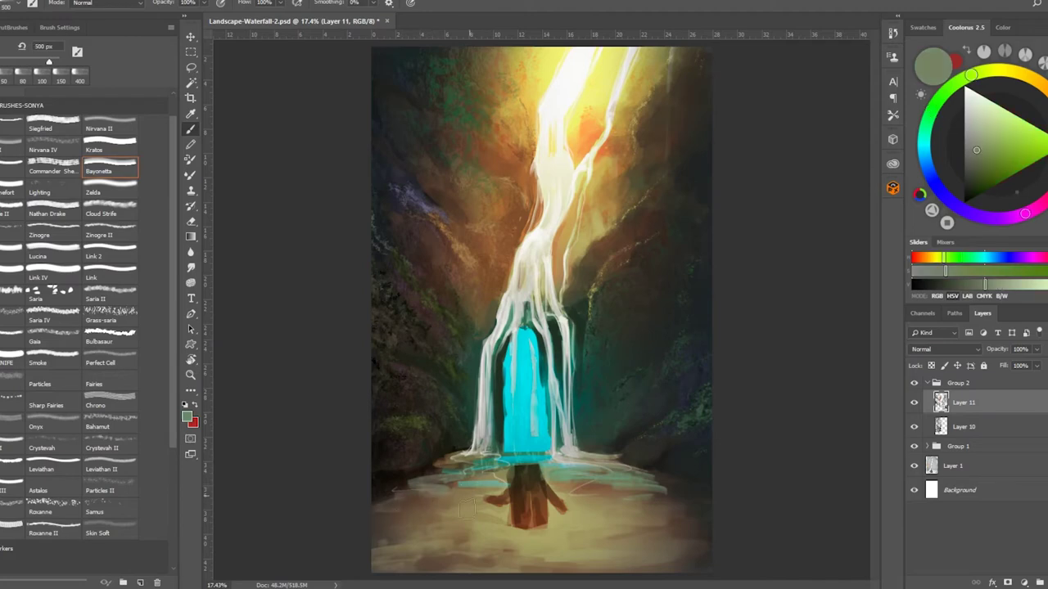
Blend the pool's outer edges and foreground water with sampled teal, sand and near-black tones at 500 px.
{"action": "left_click", "coordinate": [446, 489], "text": "alt"}
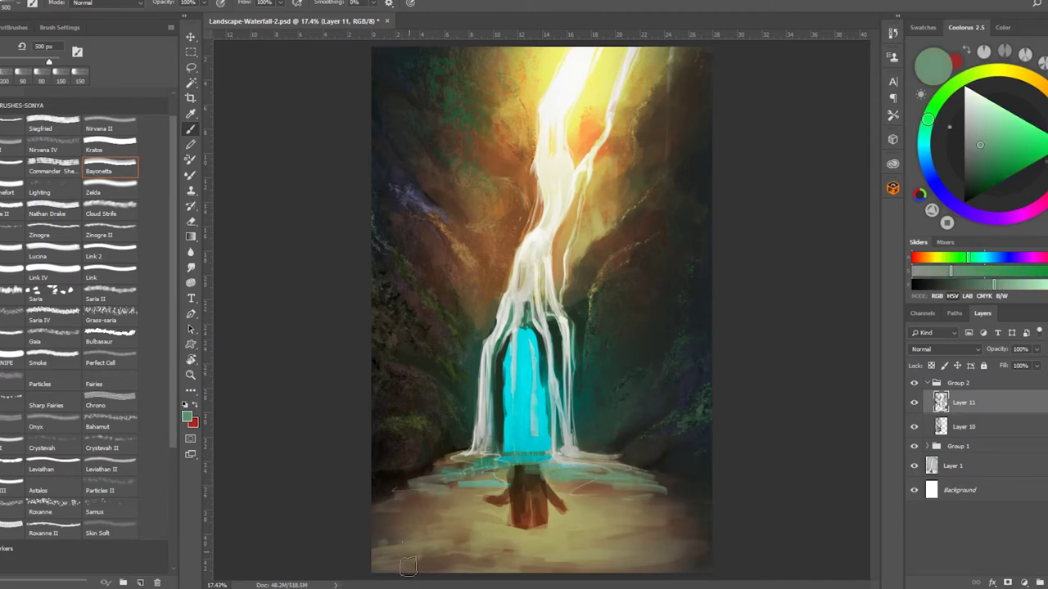
{"action": "left_click", "coordinate": [629, 512], "text": "alt"}
{"action": "left_click", "coordinate": [591, 490], "text": "alt"}
{"action": "left_click", "coordinate": [648, 490], "text": "alt"}
{"action": "left_click", "coordinate": [670, 508], "text": "alt"}
{"action": "left_click", "coordinate": [695, 484], "text": "alt"}
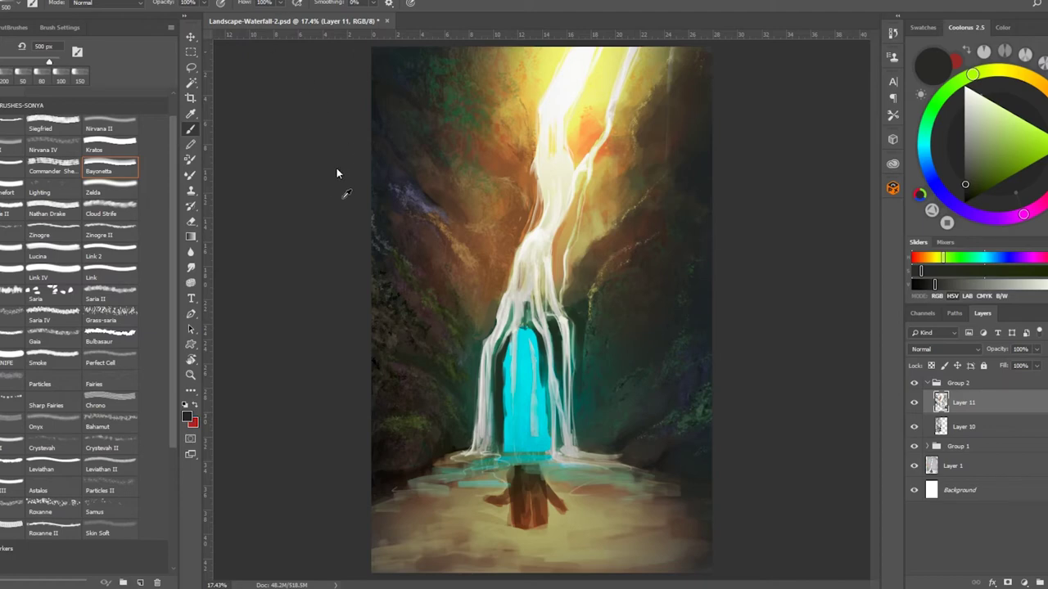
Add a new layer, set it to Color Dodge, and try pale yellow highlights on the water with the Zinogre brush.
{"action": "left_click", "coordinate": [49, 235]}
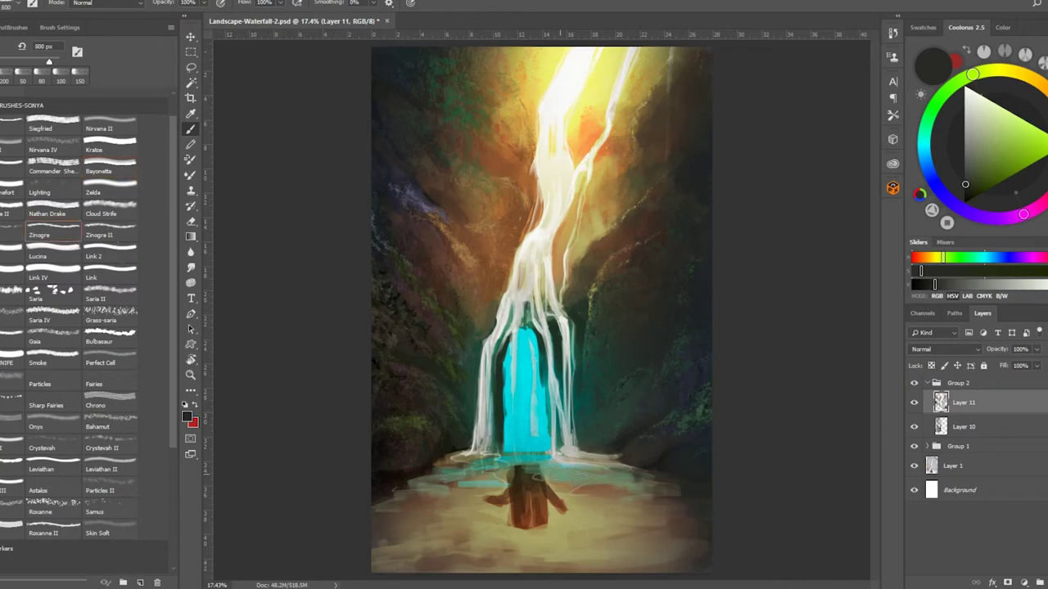
{"action": "key", "text": "ctrl+shift+alt+n"}
{"action": "left_click", "coordinate": [993, 115]}
{"action": "left_click", "coordinate": [946, 349]}
{"action": "left_click", "coordinate": [929, 328]}
{"action": "left_click_drag", "start_coordinate": [565, 491], "coordinate": [747, 501]}
{"action": "key", "text": "ctrl+z"}
{"action": "left_click", "coordinate": [946, 349]}
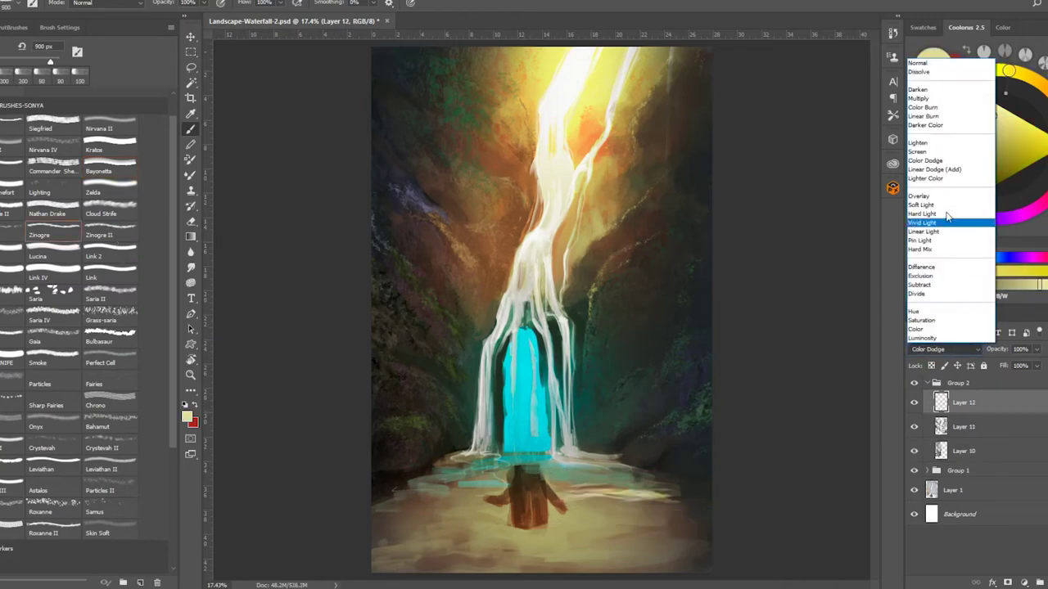
{"action": "left_click", "coordinate": [942, 175]}
Switch the highlight layer to Overlay and brush off-white light patches across the foreground water at 1100 px.
{"action": "key", "text": "bracketright"}
{"action": "key", "text": "bracketright"}
{"action": "left_click", "coordinate": [970, 99]}
{"action": "left_click", "coordinate": [945, 348]}
{"action": "left_click", "coordinate": [941, 215]}
{"action": "mouse_move", "coordinate": [647, 475]}
{"action": "left_mouse_down"}
{"action": "mouse_move", "coordinate": [573, 495]}
{"action": "mouse_move", "coordinate": [500, 540]}
{"action": "left_mouse_up"}
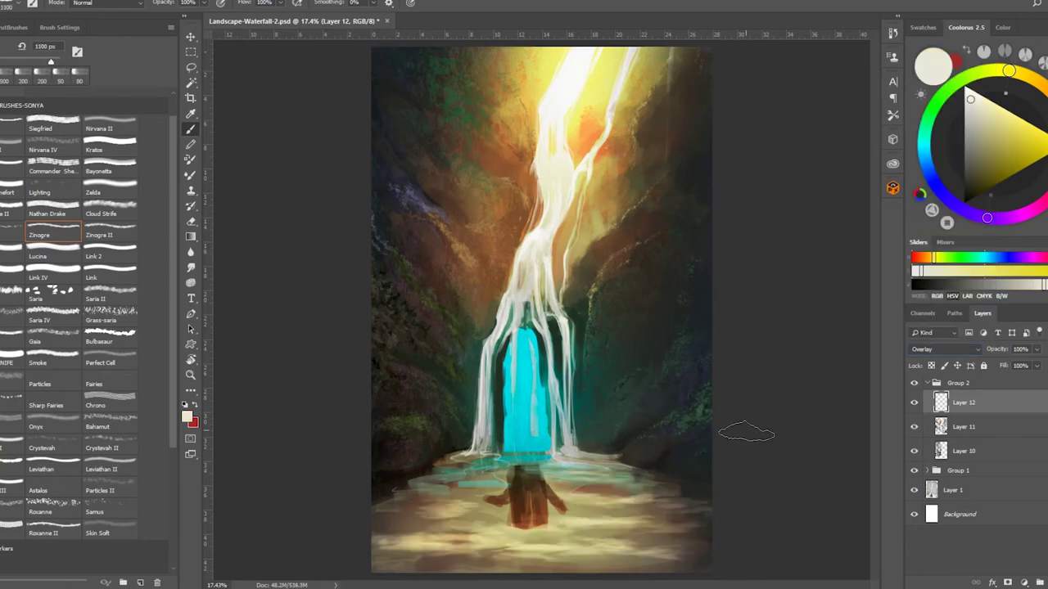
Soften the water highlights beside the figure by erasing with the Zinogre brush at 900 px.
{"action": "key", "text": "z"}
{"action": "left_click_drag", "start_coordinate": [704, 393], "coordinate": [660, 388]}
{"action": "key", "text": "e"}
{"action": "left_click", "coordinate": [74, 235]}
{"action": "mouse_move", "coordinate": [646, 487]}
{"action": "left_mouse_down"}
{"action": "mouse_move", "coordinate": [561, 473]}
{"action": "mouse_move", "coordinate": [639, 509]}
{"action": "left_mouse_up"}
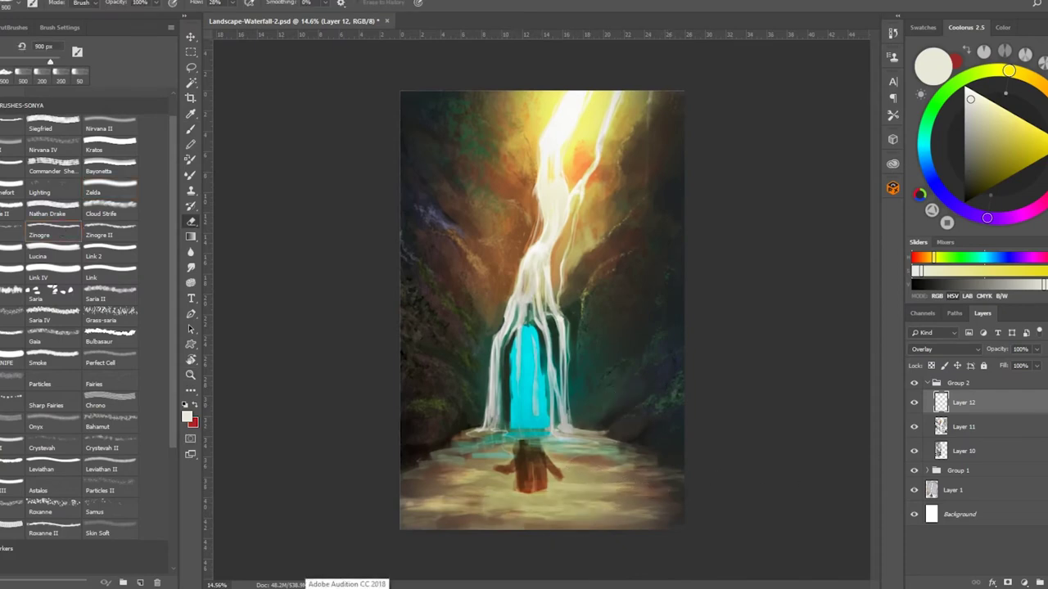
Add a new layer and clean up the cyan opening's interior and edges with sampled cyan and dark green.
{"action": "key", "text": "ctrl+shift+alt+n"}
{"action": "key", "text": "z"}
{"action": "left_click_drag", "start_coordinate": [627, 393], "coordinate": [649, 357]}
{"action": "key", "text": "b"}
{"action": "left_click", "coordinate": [47, 214]}
{"action": "left_click", "coordinate": [526, 328], "text": "alt"}
{"action": "left_click", "coordinate": [110, 150]}
{"action": "left_click", "coordinate": [537, 324], "text": "alt"}
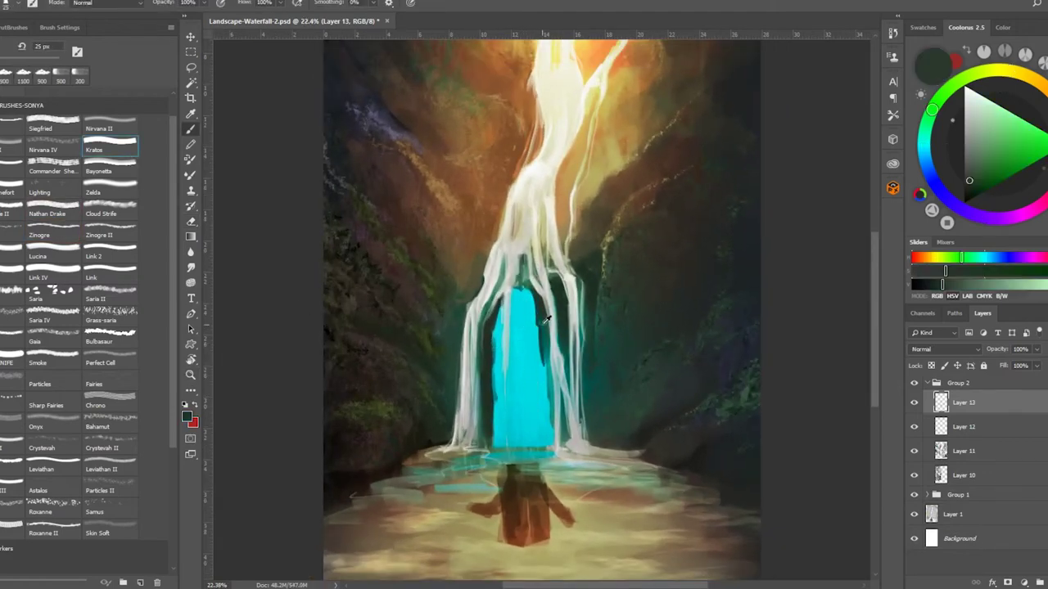
{"action": "left_click", "coordinate": [528, 344], "text": "alt"}
Refine the strands and upper edge of the cyan opening with the Bayonetta brush in sampled off-white and cyan at 25–30 px.
{"action": "left_click", "coordinate": [111, 171]}
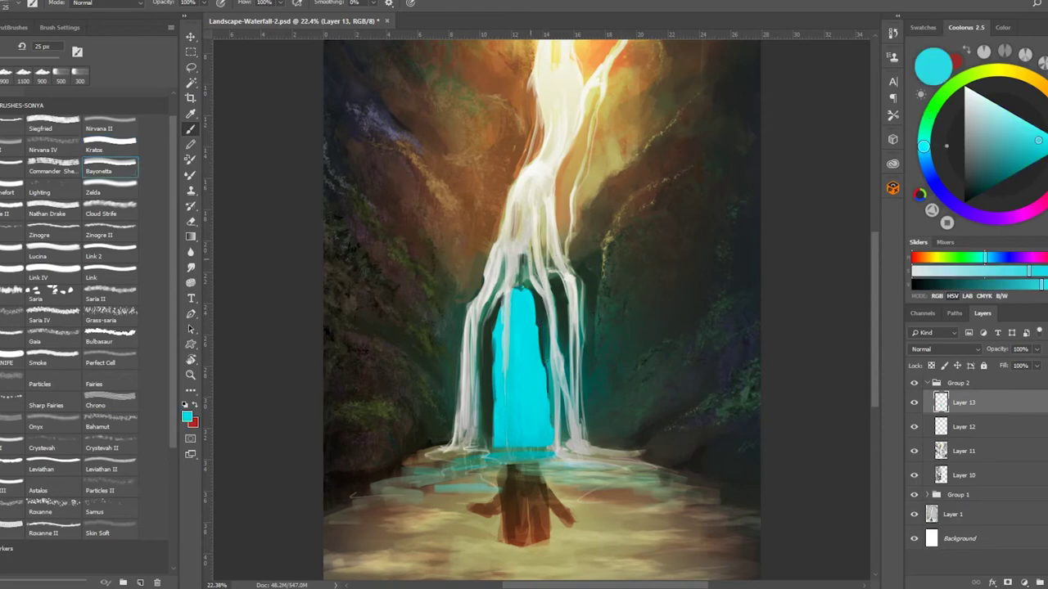
{"action": "left_click", "coordinate": [549, 280], "text": "alt"}
{"action": "left_click", "coordinate": [517, 301], "text": "alt"}
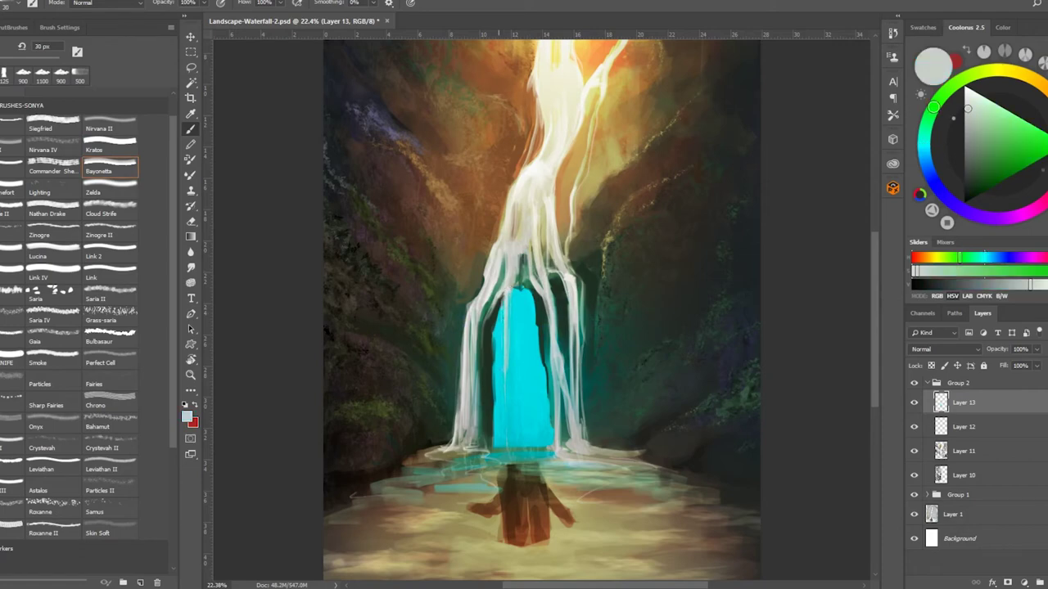
{"action": "left_click", "coordinate": [537, 307], "text": "alt"}
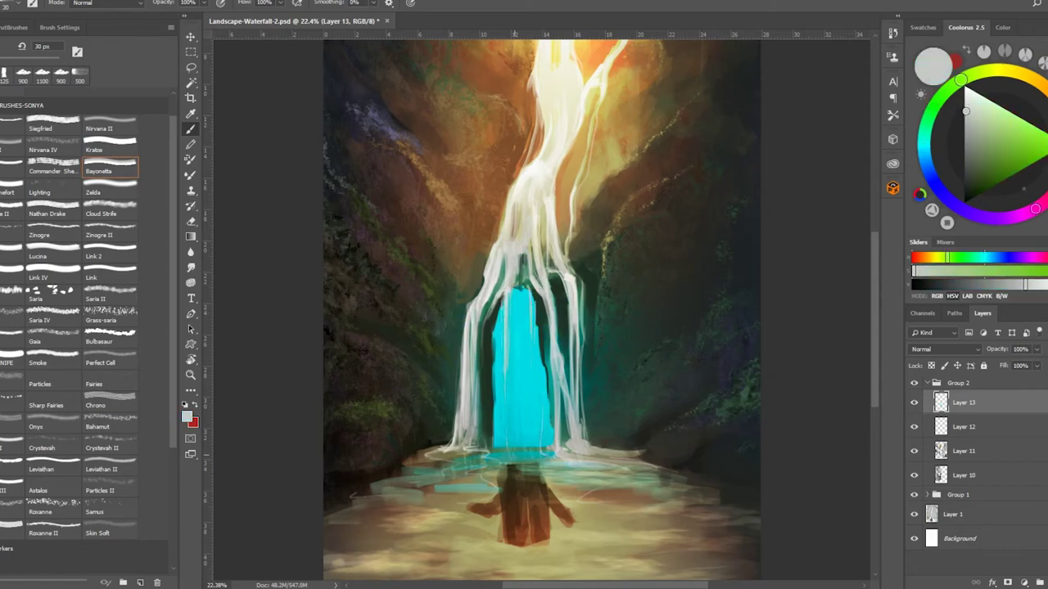
{"action": "left_click", "coordinate": [515, 316], "text": "alt"}
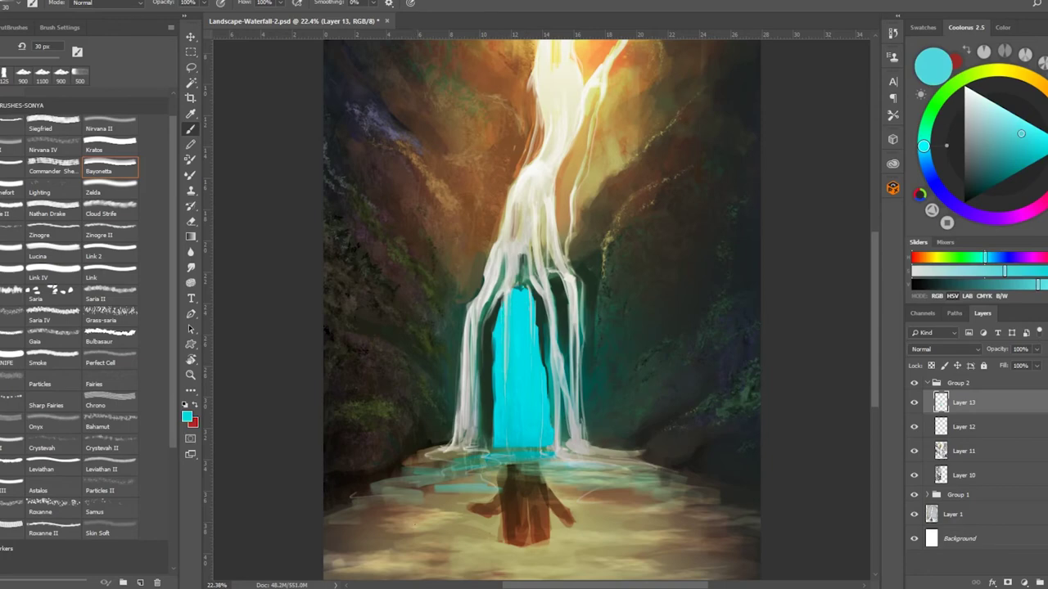
Add a new layer and block in the figure's left side in sampled dark browns with the Link brush.
{"action": "key", "text": "ctrl+shift+alt+n"}
{"action": "scroll", "coordinate": [644, 374], "scroll_direction": "down", "scroll_amount": 3}
{"action": "scroll", "coordinate": [578, 382], "scroll_direction": "up", "scroll_amount": 2}
{"action": "scroll", "coordinate": [561, 323], "scroll_direction": "up", "scroll_amount": 1}
{"action": "key", "text": "b"}
{"action": "left_click", "coordinate": [458, 382], "text": "alt"}
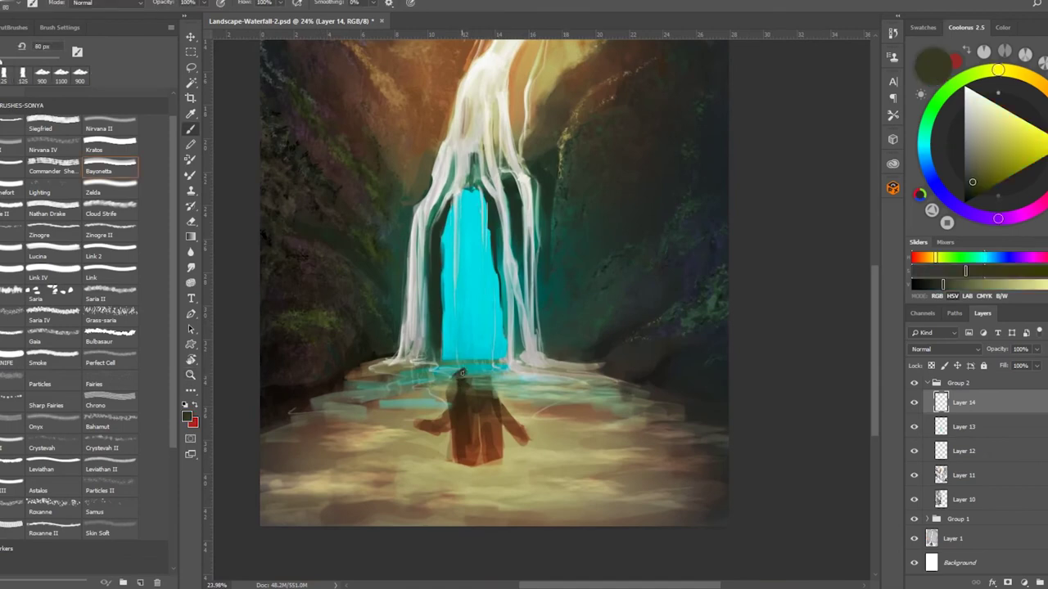
{"action": "left_click", "coordinate": [110, 275]}
{"action": "mouse_move", "coordinate": [459, 382]}
{"action": "left_mouse_down"}
{"action": "mouse_move", "coordinate": [442, 426]}
{"action": "mouse_move", "coordinate": [452, 464]}
{"action": "left_mouse_up"}
{"action": "left_click", "coordinate": [460, 401], "text": "alt"}
{"action": "left_click", "coordinate": [456, 432], "text": "alt"}
Fill in the rest of the figure's robe and paint its head in sampled dark brown at 50 px.
{"action": "left_click", "coordinate": [465, 404], "text": "alt"}
{"action": "key", "text": "bracketright"}
{"action": "left_click_drag", "start_coordinate": [473, 392], "coordinate": [483, 463]}
{"action": "mouse_move", "coordinate": [487, 399]}
{"action": "left_mouse_down"}
{"action": "mouse_move", "coordinate": [489, 458]}
{"action": "mouse_move", "coordinate": [501, 460]}
{"action": "left_mouse_up"}
{"action": "mouse_move", "coordinate": [452, 424]}
{"action": "left_mouse_down"}
{"action": "mouse_move", "coordinate": [449, 452]}
{"action": "mouse_move", "coordinate": [457, 437]}
{"action": "mouse_move", "coordinate": [461, 470]}
{"action": "mouse_move", "coordinate": [469, 445]}
{"action": "mouse_move", "coordinate": [491, 460]}
{"action": "left_mouse_up"}
{"action": "left_click", "coordinate": [463, 434], "text": "alt"}
{"action": "left_click", "coordinate": [466, 378], "text": "alt"}
{"action": "left_click_drag", "start_coordinate": [467, 375], "coordinate": [473, 362]}
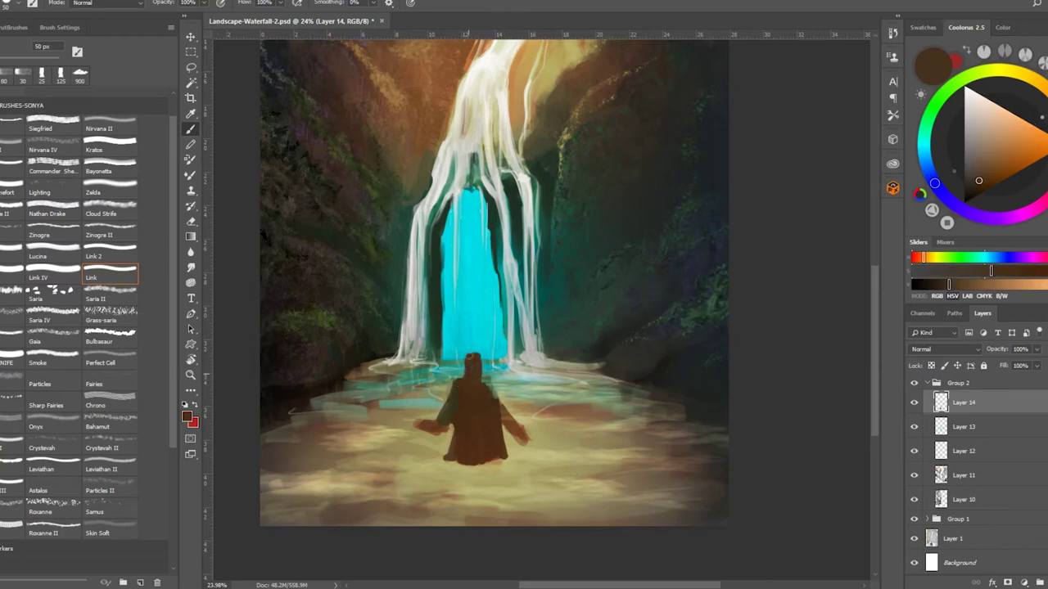
Slim the figure's arms and trim both hands using sampled sand and dark brown at 50 px.
{"action": "left_click", "coordinate": [434, 410], "text": "alt"}
{"action": "left_click_drag", "start_coordinate": [438, 419], "coordinate": [417, 426]}
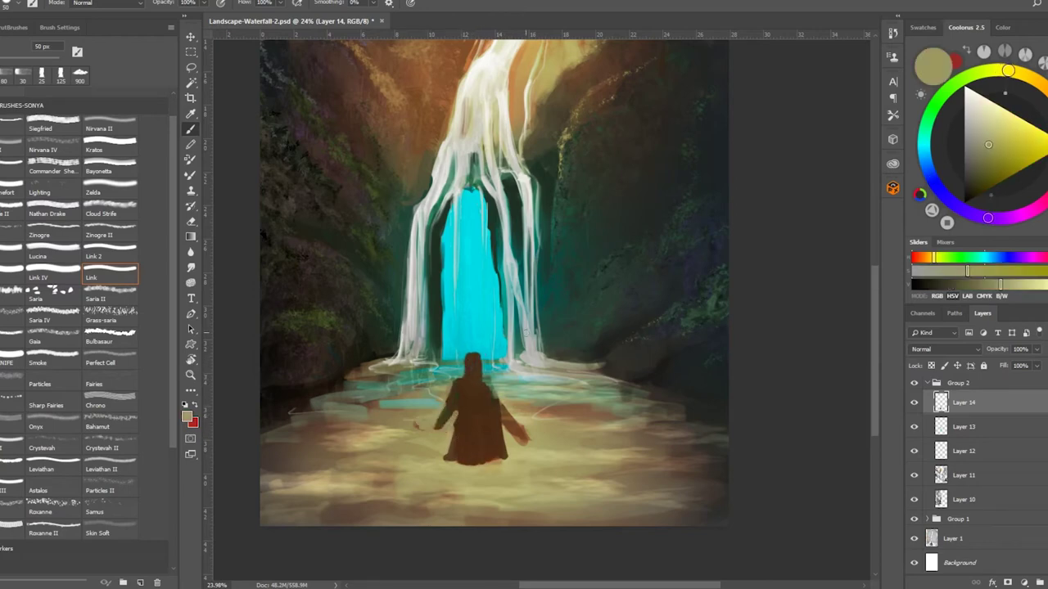
{"action": "left_click", "coordinate": [479, 401], "text": "alt"}
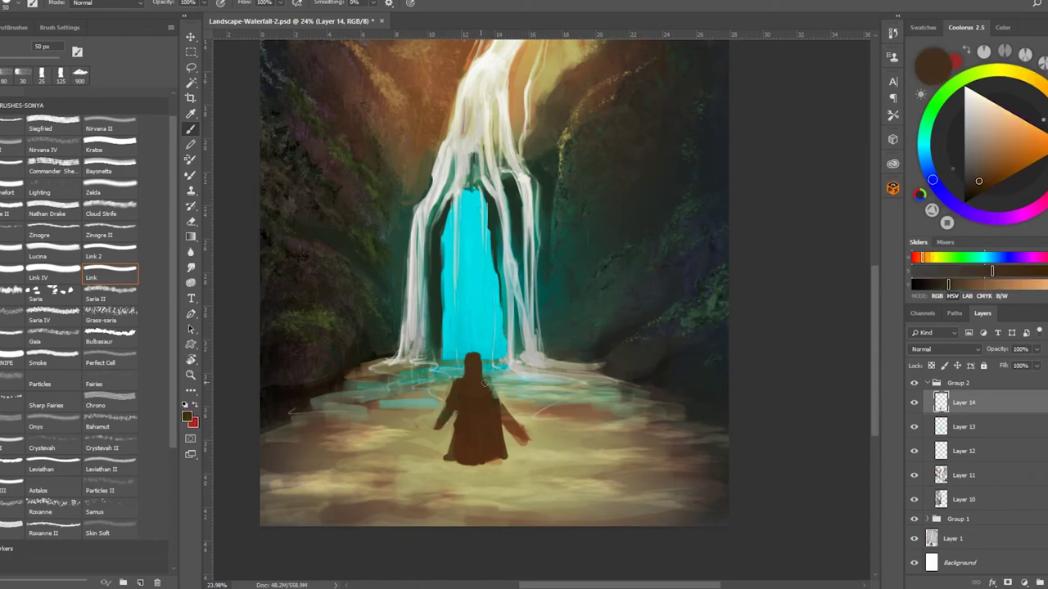
{"action": "left_click", "coordinate": [501, 436], "text": "alt"}
{"action": "left_click_drag", "start_coordinate": [526, 447], "coordinate": [513, 422]}
{"action": "left_click", "coordinate": [487, 391], "text": "alt"}
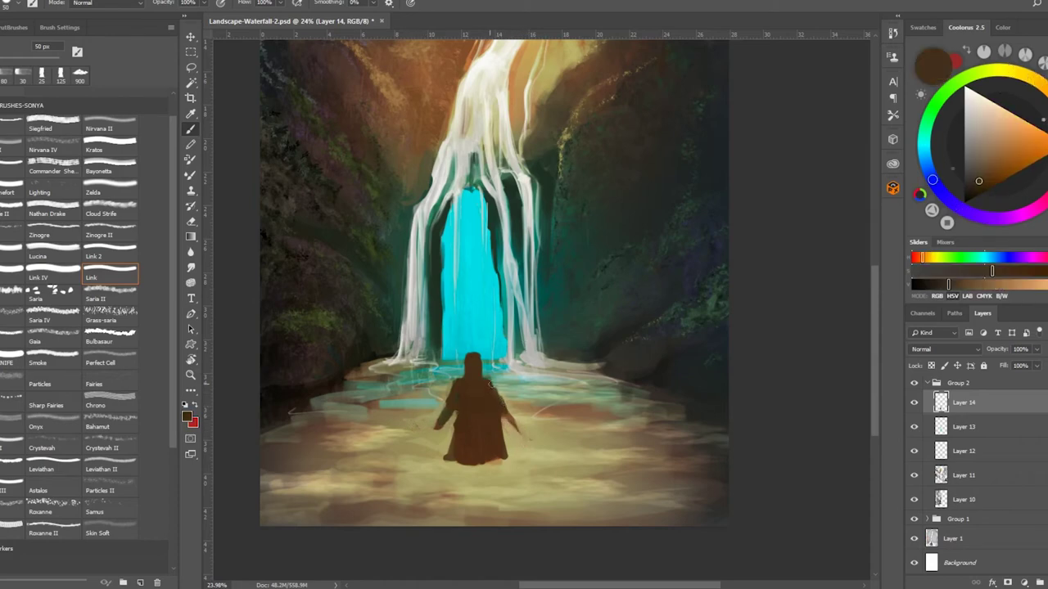
Flip the canvas horizontally and rebuild the figure's left arm and hand in sampled dark brown at 50 px.
{"action": "key", "text": "z"}
{"action": "left_click", "coordinate": [664, 344], "text": "alt"}
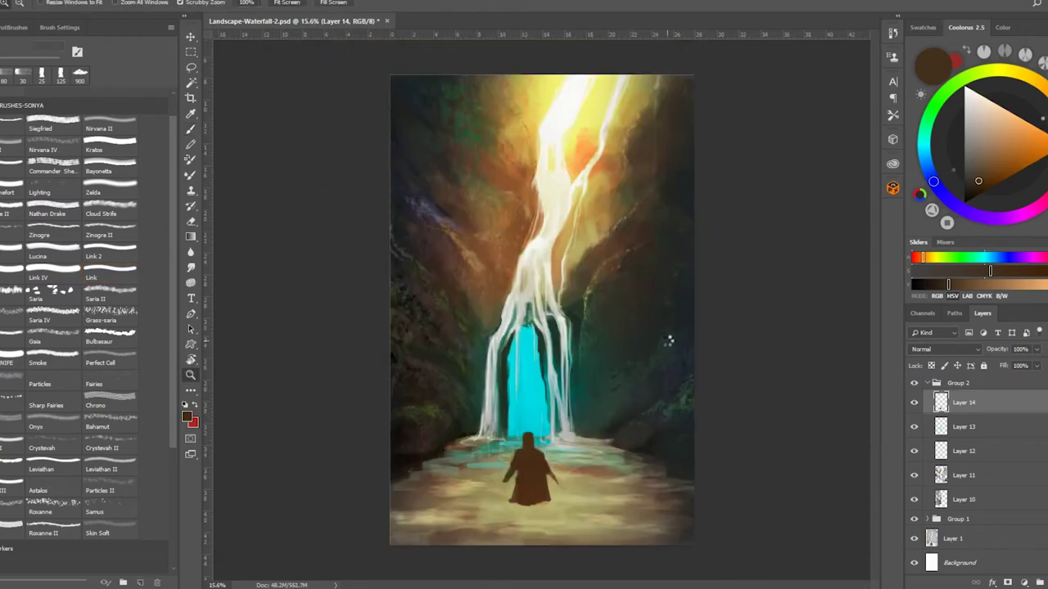
{"action": "left_click_drag", "start_coordinate": [636, 407], "coordinate": [607, 330]}
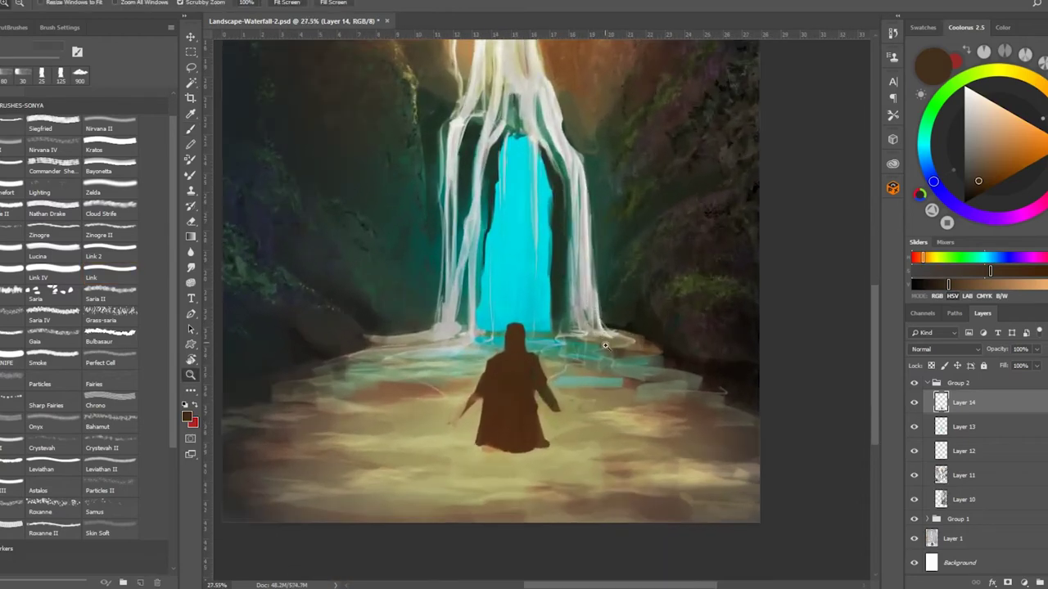
{"action": "key", "text": "b"}
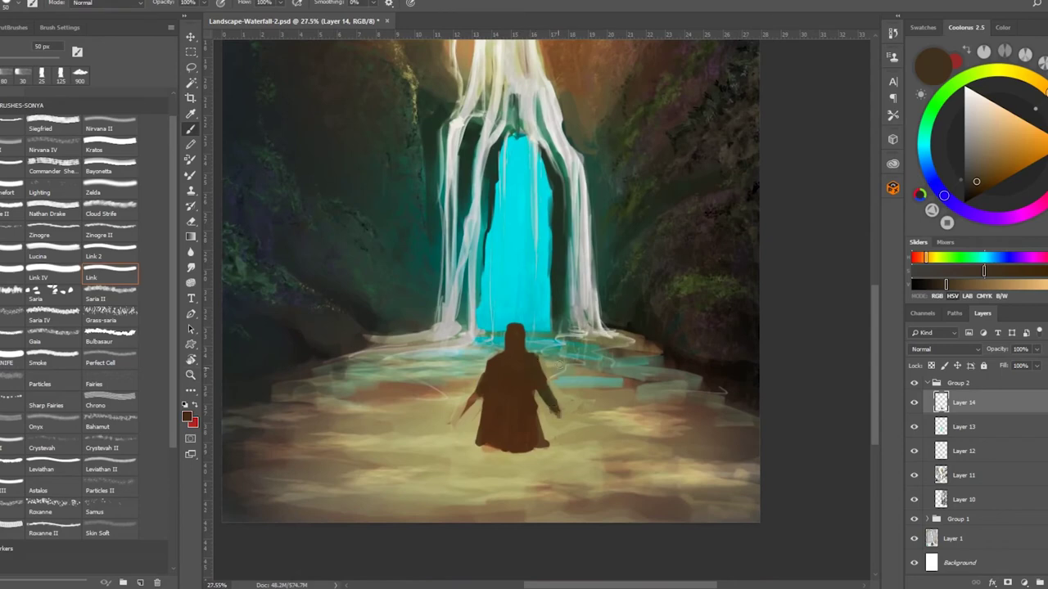
{"action": "mouse_move", "coordinate": [480, 387]}
{"action": "left_mouse_down"}
{"action": "mouse_move", "coordinate": [466, 413]}
{"action": "mouse_move", "coordinate": [475, 390]}
{"action": "left_mouse_up"}
{"action": "left_click", "coordinate": [477, 390], "text": "alt"}
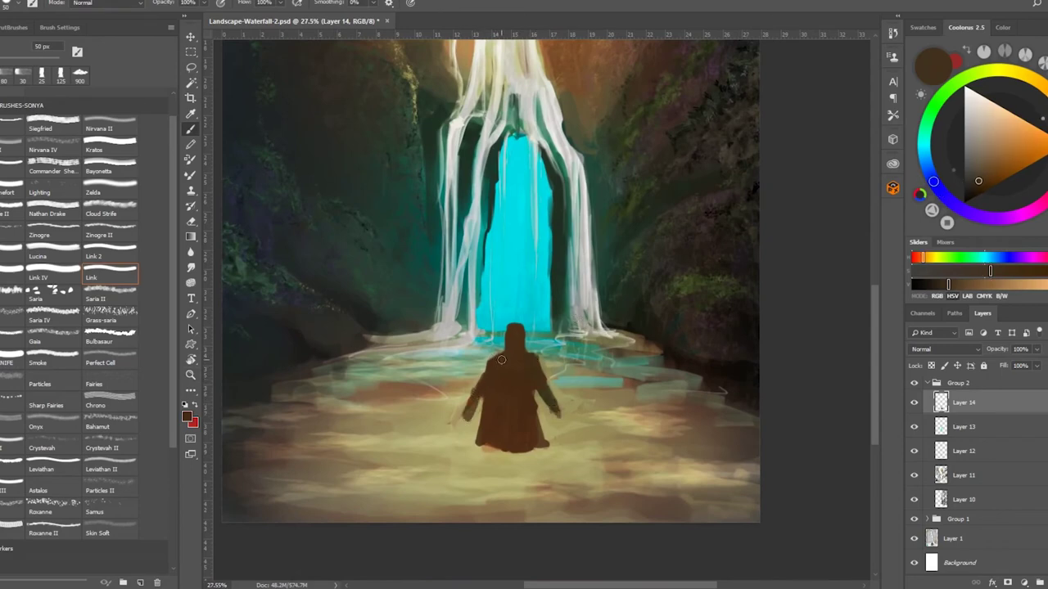
{"action": "left_click", "coordinate": [524, 344], "text": "alt"}
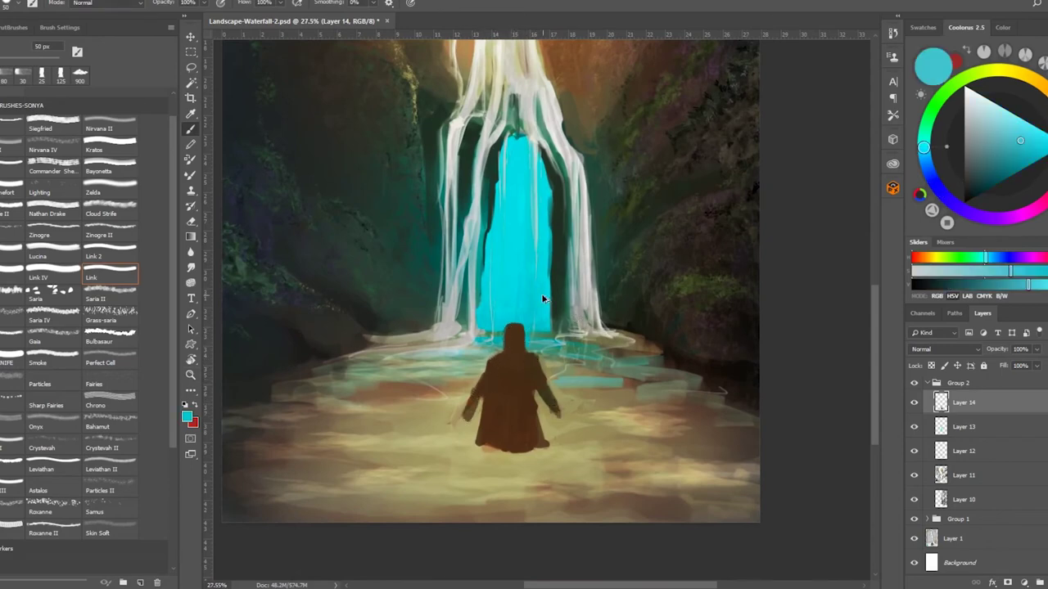
Refine the outline of the figure's left hand and sleeve with sampled sand and brown, reducing the brush to 40 px.
{"action": "scroll", "coordinate": [540, 385], "scroll_direction": "up", "scroll_amount": 2}
{"action": "left_click", "coordinate": [443, 424], "text": "alt"}
{"action": "left_click", "coordinate": [427, 439], "text": "alt"}
{"action": "left_click_drag", "start_coordinate": [443, 424], "coordinate": [439, 425]}
{"action": "left_click", "coordinate": [449, 417], "text": "alt"}
{"action": "left_click", "coordinate": [428, 442], "text": "alt"}
{"action": "left_click", "coordinate": [449, 407], "text": "alt"}
{"action": "left_click", "coordinate": [446, 409], "text": "alt"}
{"action": "key", "text": "bracketleft"}
{"action": "left_click", "coordinate": [434, 434], "text": "alt"}
{"action": "left_click", "coordinate": [432, 436], "text": "alt"}
Refine the figure's robe and its lower hem with sampled browns at 40 px.
{"action": "left_click", "coordinate": [525, 382], "text": "alt"}
{"action": "left_click", "coordinate": [536, 403], "text": "alt"}
{"action": "left_click", "coordinate": [530, 393], "text": "alt"}
{"action": "left_click_drag", "start_coordinate": [463, 465], "coordinate": [488, 468]}
{"action": "left_click", "coordinate": [494, 341], "text": "alt"}
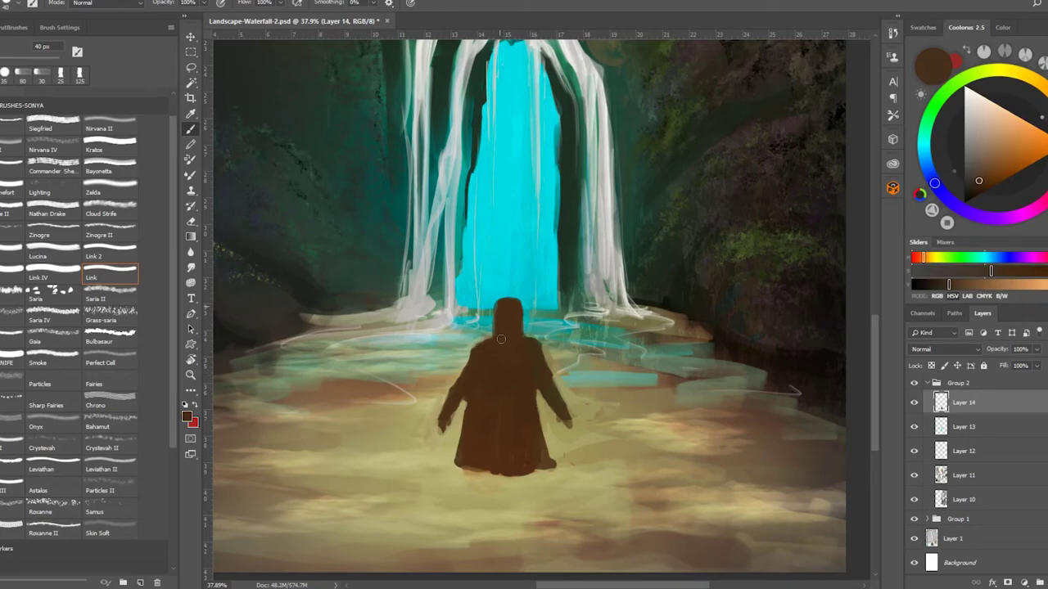
Reshape the figure's hood and left shoulder with sampled brown and background colours at 20 px.
{"action": "scroll", "coordinate": [500, 316], "scroll_direction": "up", "scroll_amount": 3}
{"action": "left_click", "coordinate": [456, 328], "text": "alt"}
{"action": "left_click", "coordinate": [483, 305], "text": "alt"}
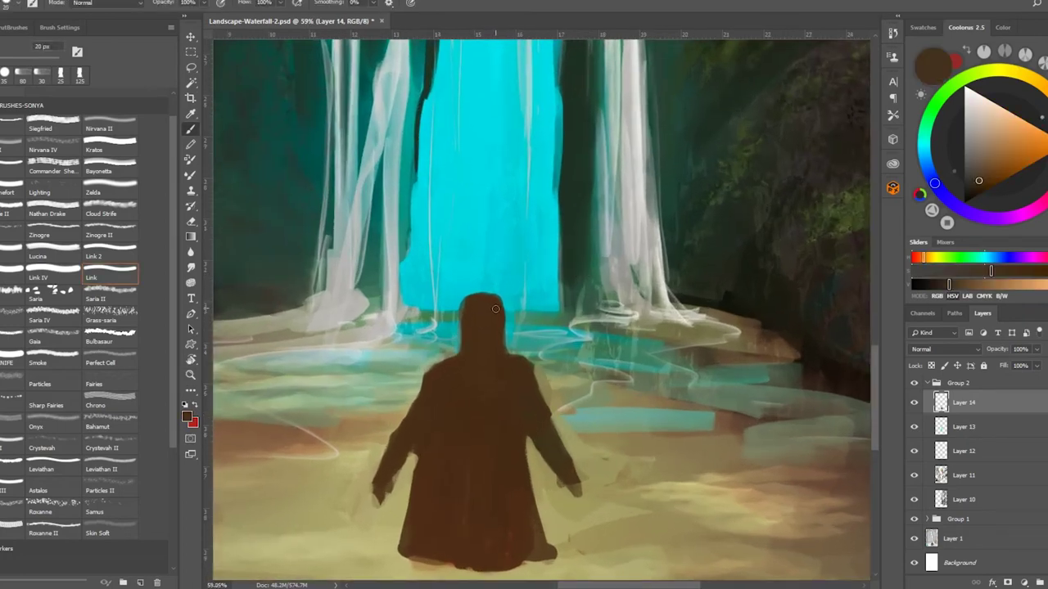
{"action": "left_click", "coordinate": [465, 305], "text": "alt"}
{"action": "key", "text": "bracketleft"}
{"action": "key", "text": "bracketleft"}
{"action": "left_click", "coordinate": [482, 295], "text": "alt"}
{"action": "left_click_drag", "start_coordinate": [417, 410], "coordinate": [434, 365]}
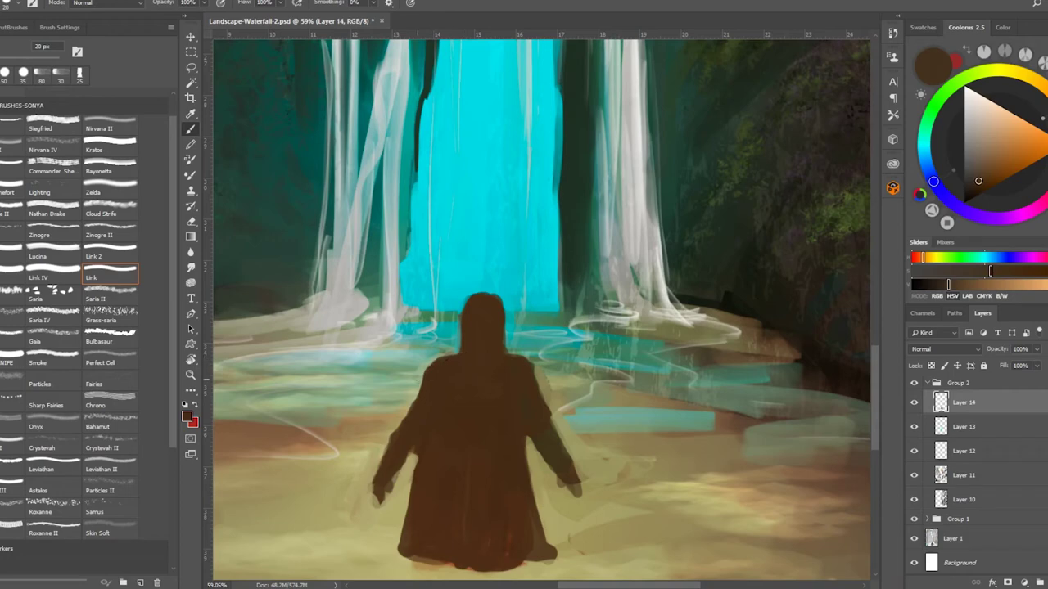
Tidy the water around the figure's left shoulder and the opening above it with sampled grey-green and cyan at 20 px.
{"action": "left_click", "coordinate": [424, 370], "text": "alt"}
{"action": "left_click", "coordinate": [416, 361], "text": "alt"}
{"action": "left_click", "coordinate": [418, 360], "text": "alt"}
{"action": "left_click", "coordinate": [427, 352], "text": "alt"}
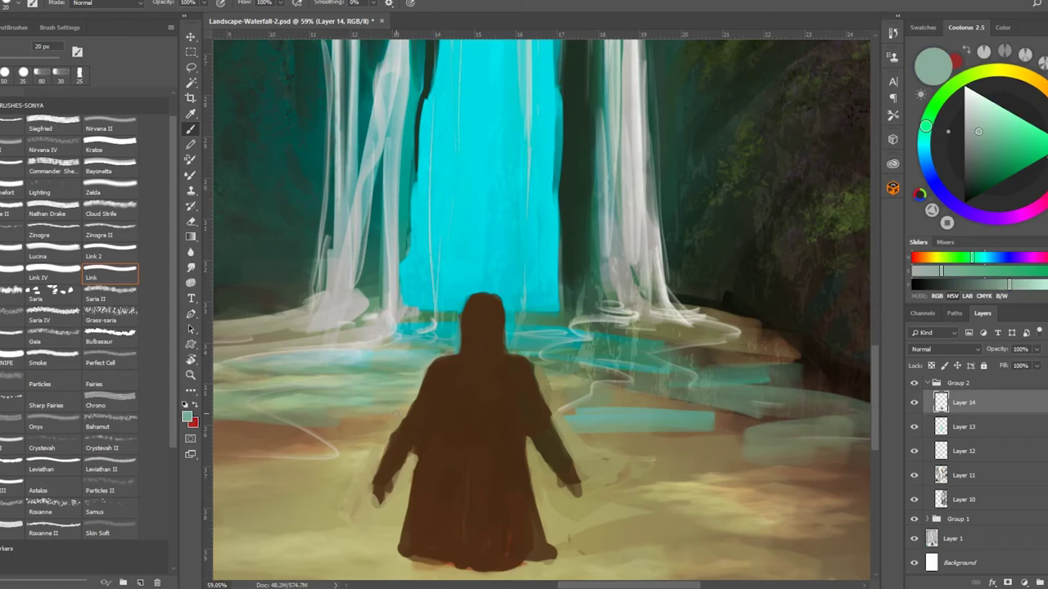
{"action": "left_click", "coordinate": [428, 307], "text": "alt"}
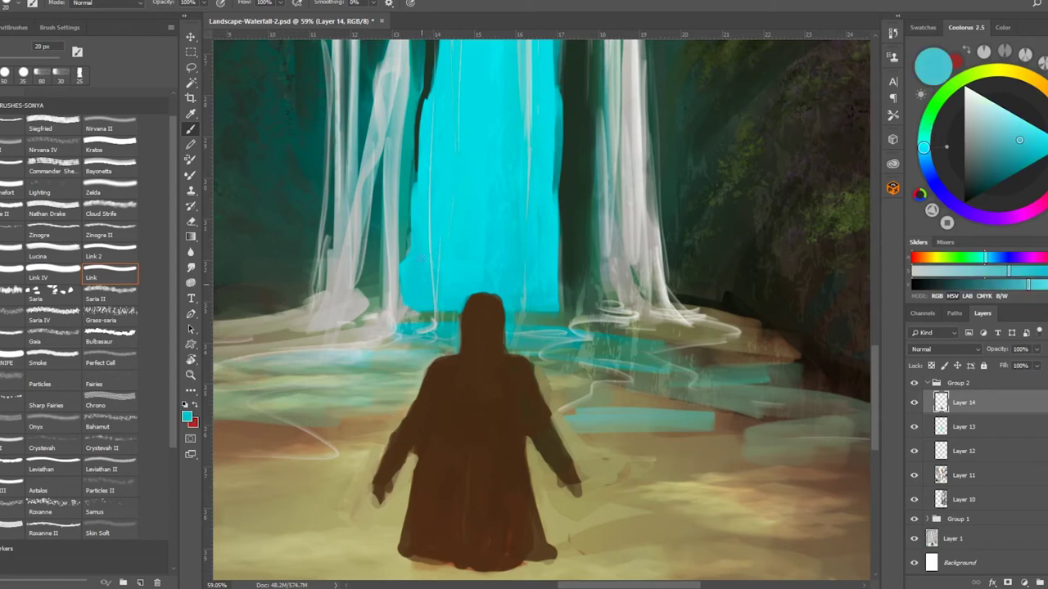
{"action": "left_click", "coordinate": [421, 207], "text": "alt"}
{"action": "left_click", "coordinate": [442, 221], "text": "alt"}
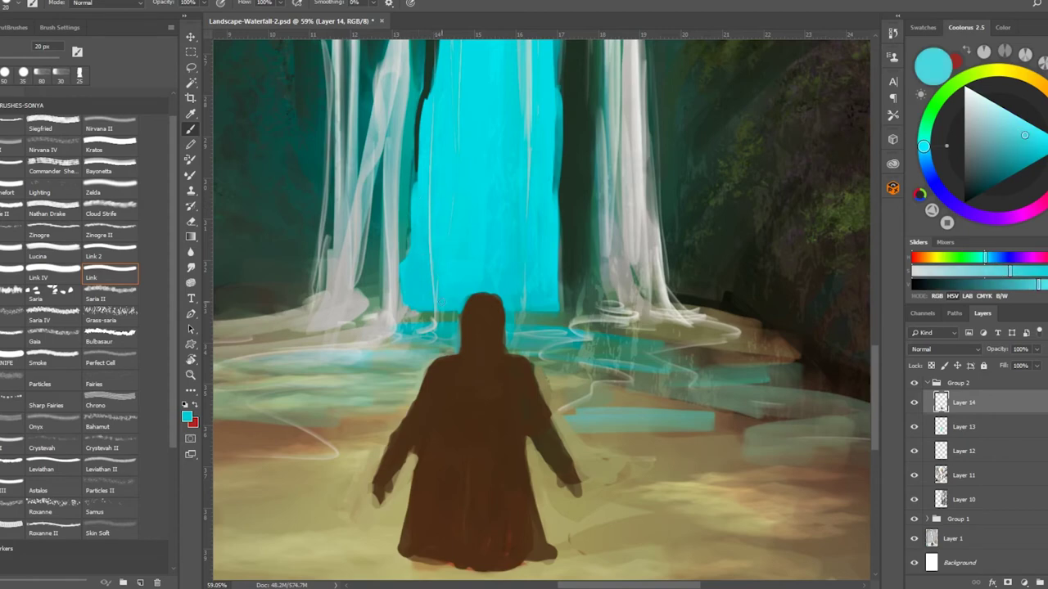
Darken the rim above the cyan opening and refine its upper right edge with sampled dark greens at 25 px.
{"action": "left_click_drag", "start_coordinate": [523, 391], "coordinate": [505, 445]}
{"action": "left_click", "coordinate": [484, 158], "text": "alt"}
{"action": "key", "text": "bracketright"}
{"action": "left_click_drag", "start_coordinate": [404, 131], "coordinate": [442, 136]}
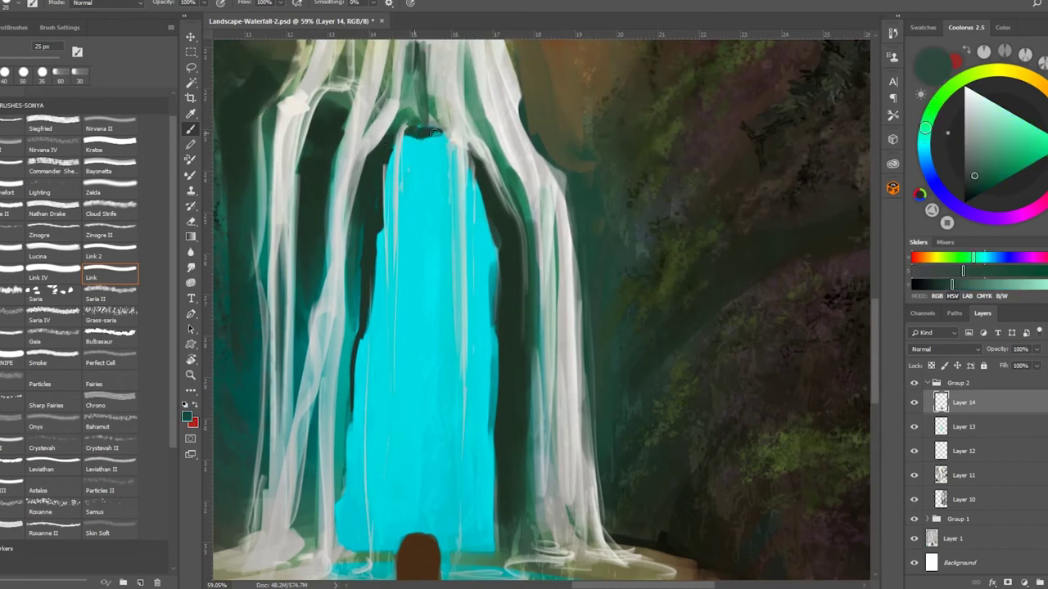
{"action": "left_click", "coordinate": [465, 182], "text": "alt"}
{"action": "left_click", "coordinate": [472, 179], "text": "alt"}
{"action": "left_click", "coordinate": [473, 179], "text": "alt"}
{"action": "left_click", "coordinate": [497, 219], "text": "alt"}
Smooth the middle of the opening's right edge with sampled cyan and dark green at 25 px.
{"action": "left_click", "coordinate": [505, 254], "text": "alt"}
{"action": "left_click_drag", "start_coordinate": [505, 254], "coordinate": [493, 439]}
{"action": "left_click", "coordinate": [490, 328], "text": "alt"}
{"action": "left_click_drag", "start_coordinate": [494, 359], "coordinate": [495, 442]}
{"action": "left_click", "coordinate": [501, 411], "text": "alt"}
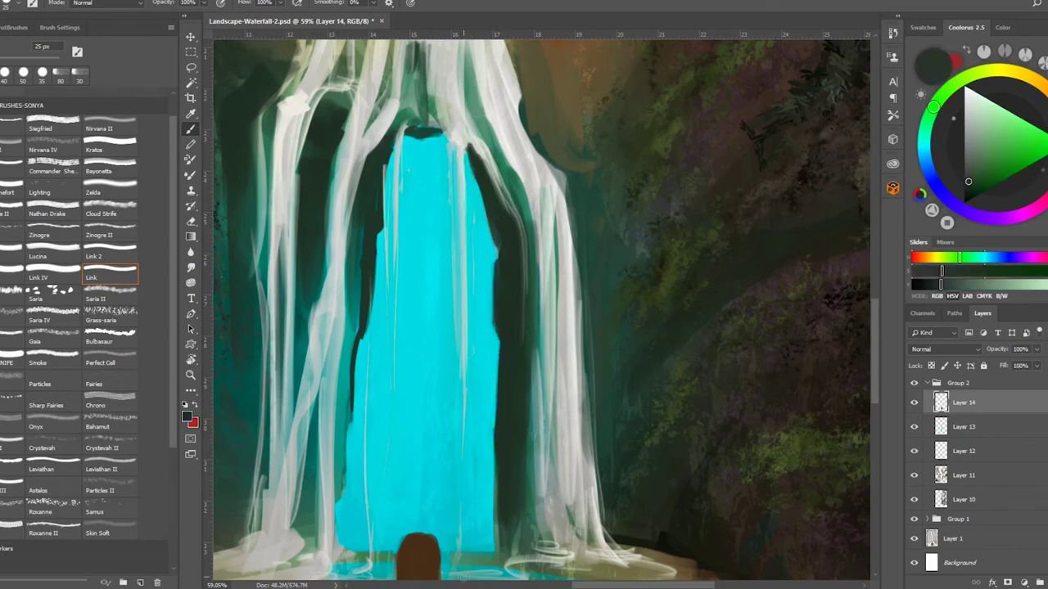
Make the opening's right edge irregular down to the pool with sampled cyan and dark green at 25 px.
{"action": "left_click", "coordinate": [486, 300], "text": "alt"}
{"action": "mouse_move", "coordinate": [495, 278]}
{"action": "left_mouse_down"}
{"action": "mouse_move", "coordinate": [495, 327]}
{"action": "mouse_move", "coordinate": [492, 454]}
{"action": "mouse_move", "coordinate": [498, 421]}
{"action": "mouse_move", "coordinate": [511, 420]}
{"action": "mouse_move", "coordinate": [501, 537]}
{"action": "left_mouse_up"}
{"action": "left_click", "coordinate": [510, 420], "text": "alt"}
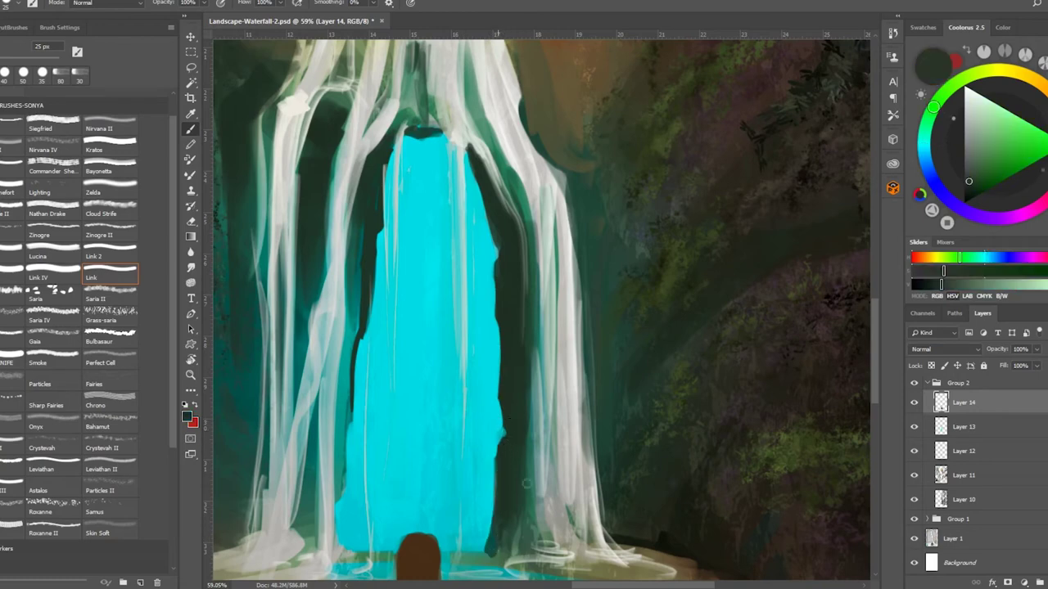
{"action": "left_click", "coordinate": [506, 427], "text": "alt"}
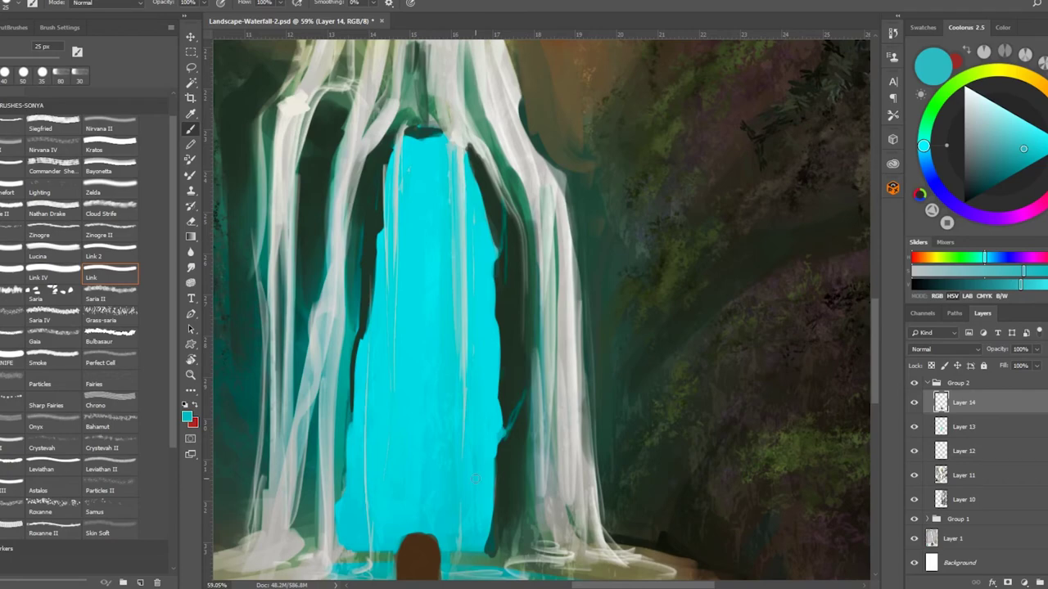
{"action": "scroll", "coordinate": [476, 479], "scroll_direction": "down", "scroll_amount": 5}
{"action": "scroll", "coordinate": [662, 363], "scroll_direction": "up", "scroll_amount": 1}
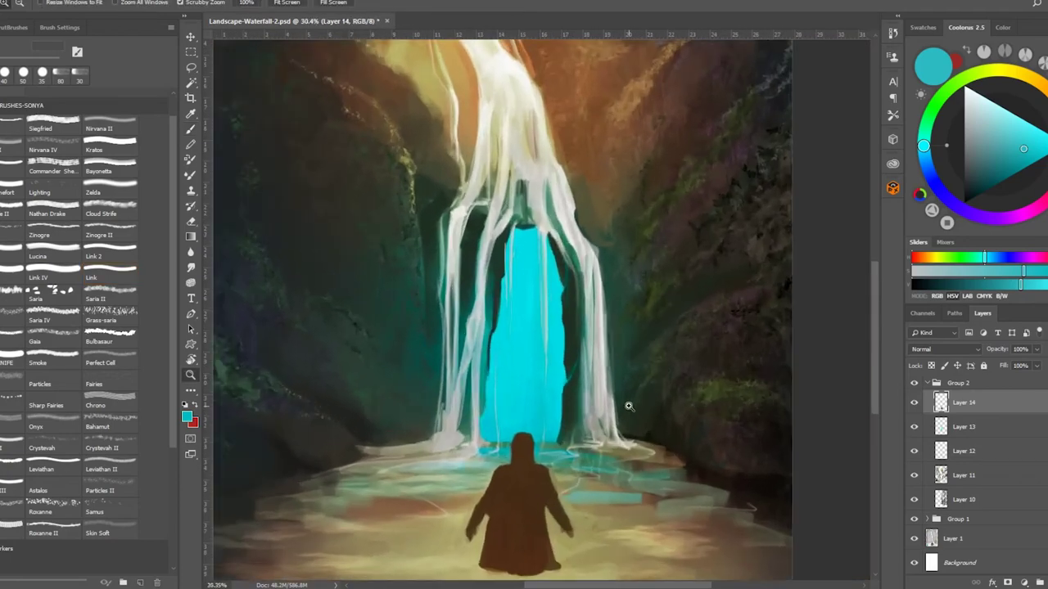
Refine the slender side stream and add a faint thin fall on the upper right cliff with sampled whites at 15 px.
{"action": "left_click", "coordinate": [135, 173]}
{"action": "left_click", "coordinate": [518, 201], "text": "alt"}
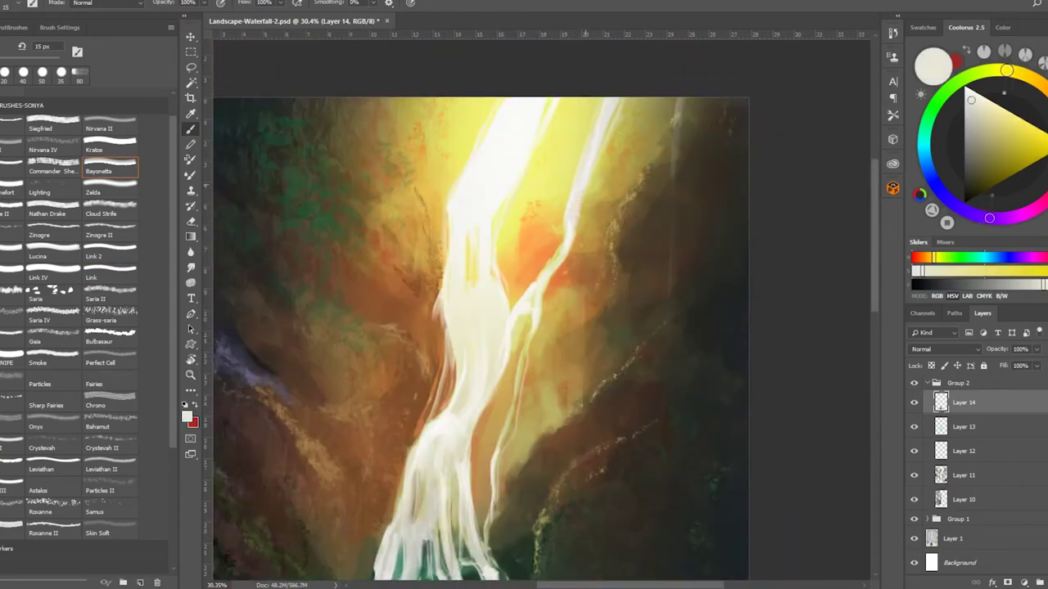
{"action": "left_click", "coordinate": [550, 221], "text": "alt"}
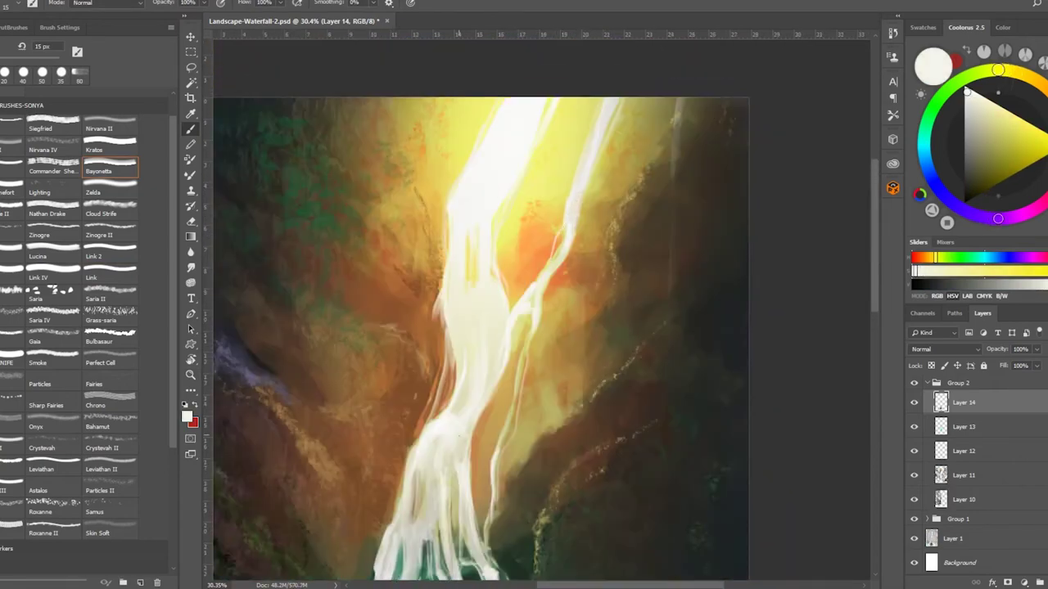
{"action": "scroll", "coordinate": [540, 328], "scroll_direction": "down", "scroll_amount": 1}
{"action": "scroll", "coordinate": [540, 327], "scroll_direction": "right", "scroll_amount": 1}
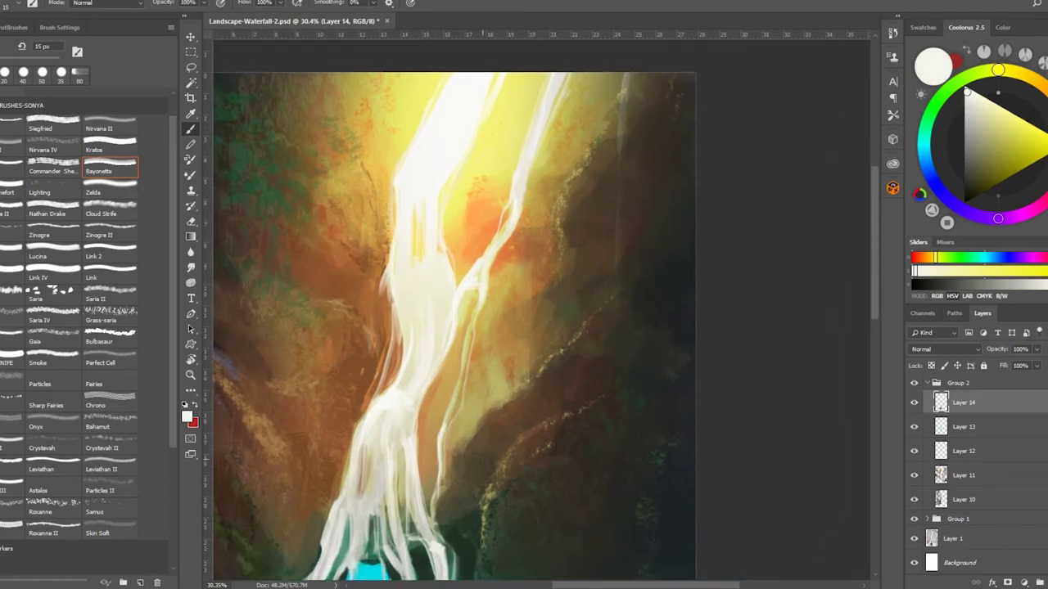
{"action": "left_click", "coordinate": [555, 88], "text": "alt"}
{"action": "left_click_drag", "start_coordinate": [620, 73], "coordinate": [616, 137]}
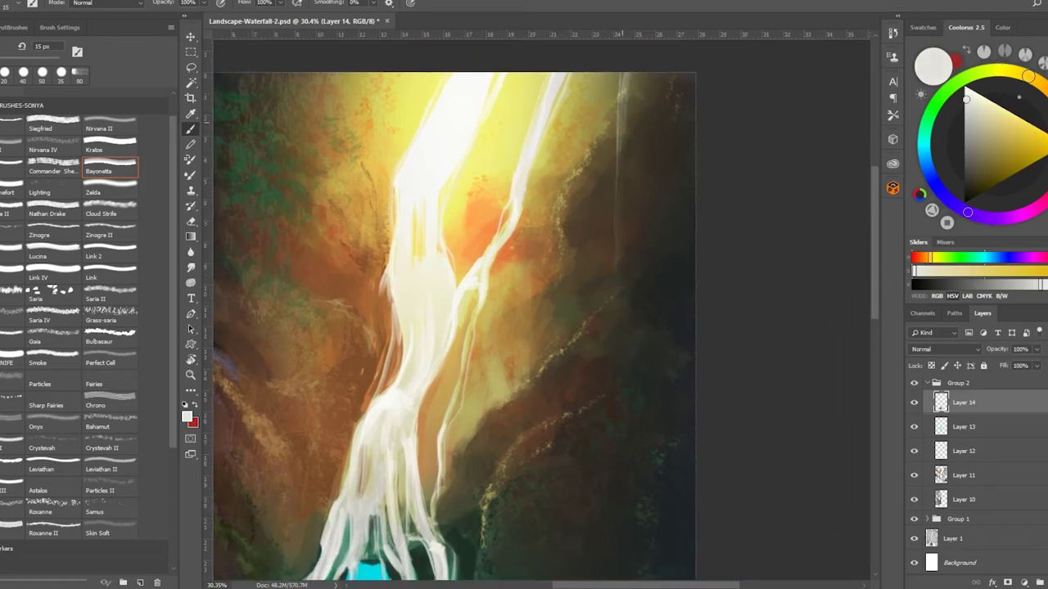
Blend sampled orange beside the side stream and sampled darks and green into the rocks by the pool's far shore.
{"action": "left_click", "coordinate": [59, 215]}
{"action": "left_click", "coordinate": [524, 290], "text": "alt"}
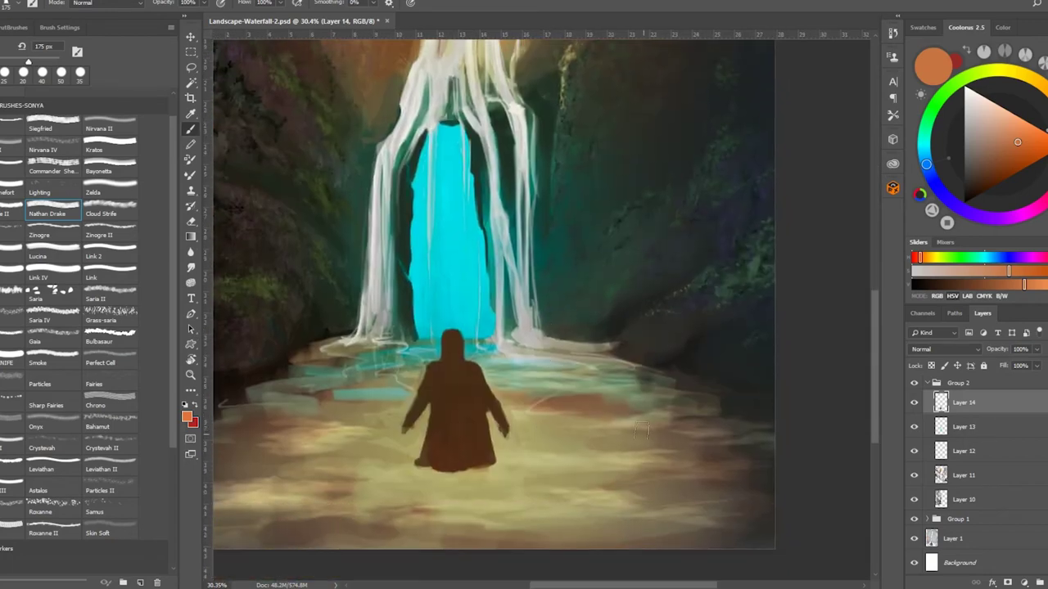
{"action": "key", "text": "comma"}
{"action": "key", "text": "comma"}
{"action": "key", "text": "comma"}
{"action": "left_click", "coordinate": [611, 340], "text": "alt"}
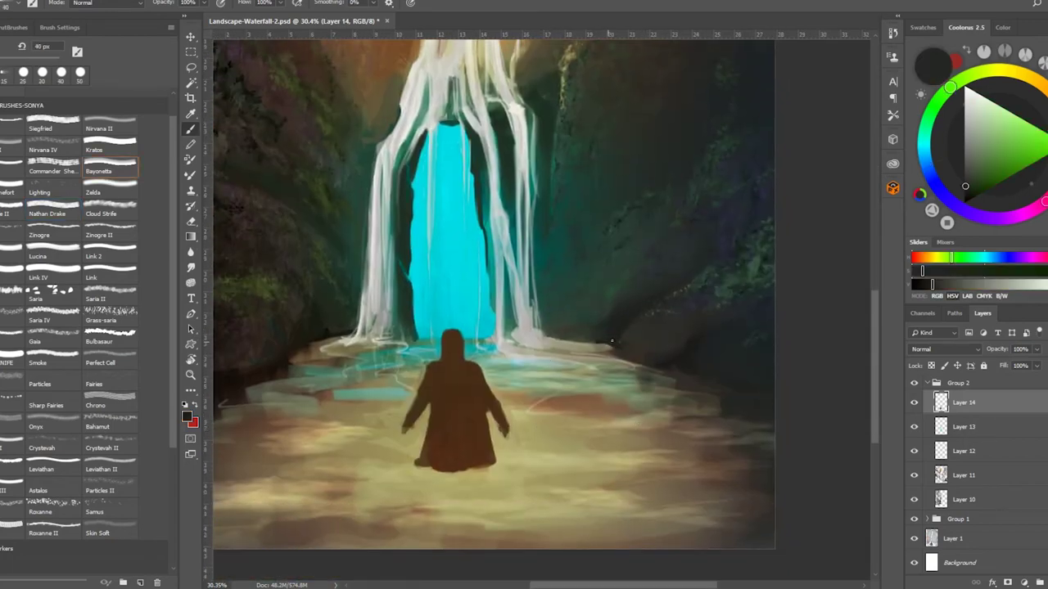
{"action": "key", "text": "shift+comma"}
{"action": "left_click", "coordinate": [643, 326], "text": "alt"}
{"action": "left_click", "coordinate": [607, 293], "text": "alt"}
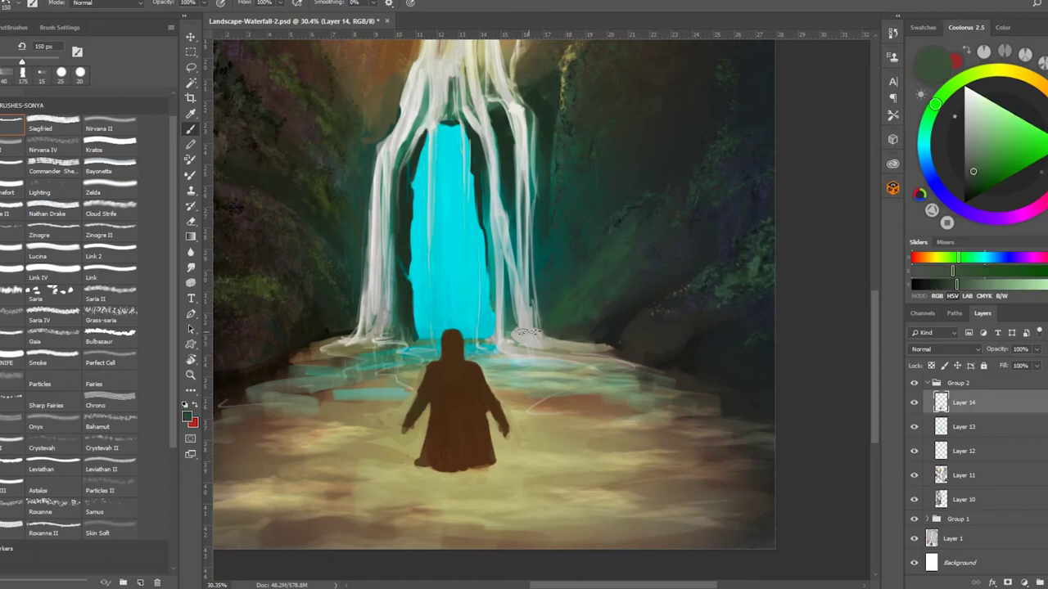
Compare the painting with and without Group 2, and check the cliffs and the whole composition.
{"action": "left_click", "coordinate": [914, 383]}
{"action": "left_click", "coordinate": [914, 384]}
{"action": "left_click", "coordinate": [914, 384]}
{"action": "left_click", "coordinate": [914, 383]}
{"action": "left_click", "coordinate": [914, 383]}
{"action": "left_click", "coordinate": [913, 383]}
{"action": "scroll", "coordinate": [636, 409], "scroll_direction": "up", "scroll_amount": 8}
{"action": "key", "text": "z"}
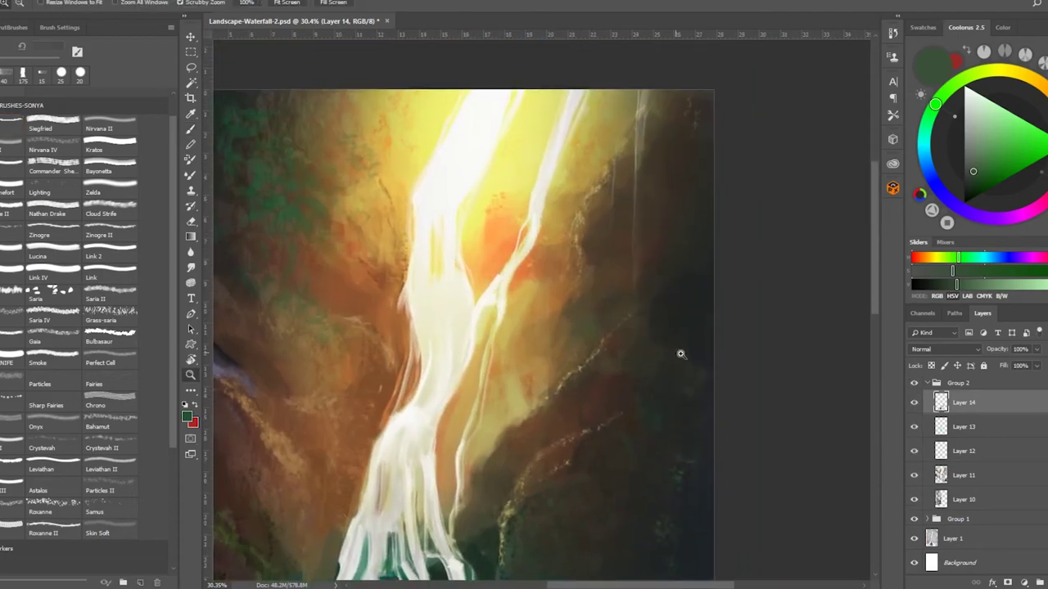
{"action": "left_click", "coordinate": [713, 375], "text": "alt"}
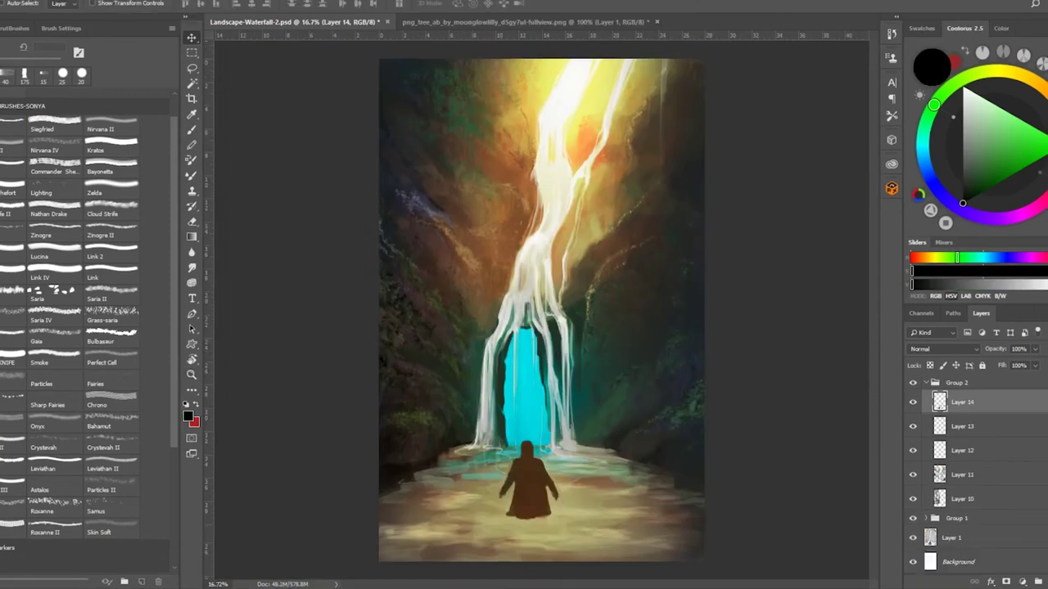
Set up the Custom Shape tool with the leafy tree silhouette in black.
{"action": "left_click", "coordinate": [191, 344]}
{"action": "left_click", "coordinate": [270, 4]}
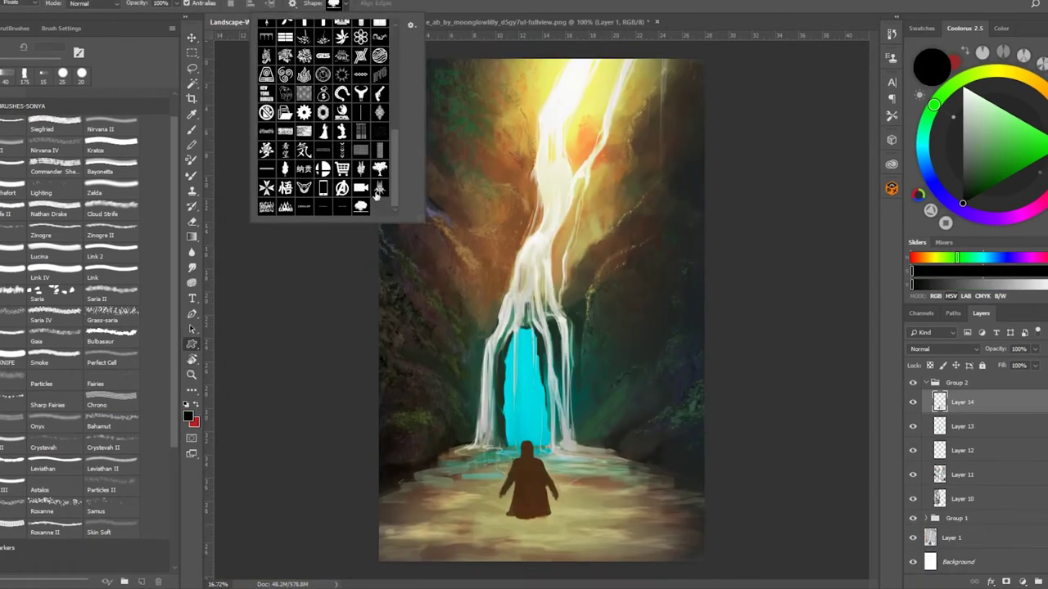
{"action": "left_click", "coordinate": [361, 205]}
{"action": "key", "text": "Escape"}
{"action": "key", "text": "z"}
{"action": "left_click", "coordinate": [649, 283], "text": "alt"}
{"action": "key", "text": "u"}
{"action": "mouse_move", "coordinate": [604, 206]}
{"action": "left_mouse_down"}
{"action": "mouse_move", "coordinate": [753, 112]}
{"action": "mouse_move", "coordinate": [703, 172]}
{"action": "mouse_move", "coordinate": [844, 149]}
{"action": "left_mouse_up"}
{"action": "key", "text": "v"}
{"action": "left_click_drag", "start_coordinate": [655, 270], "coordinate": [714, 209]}
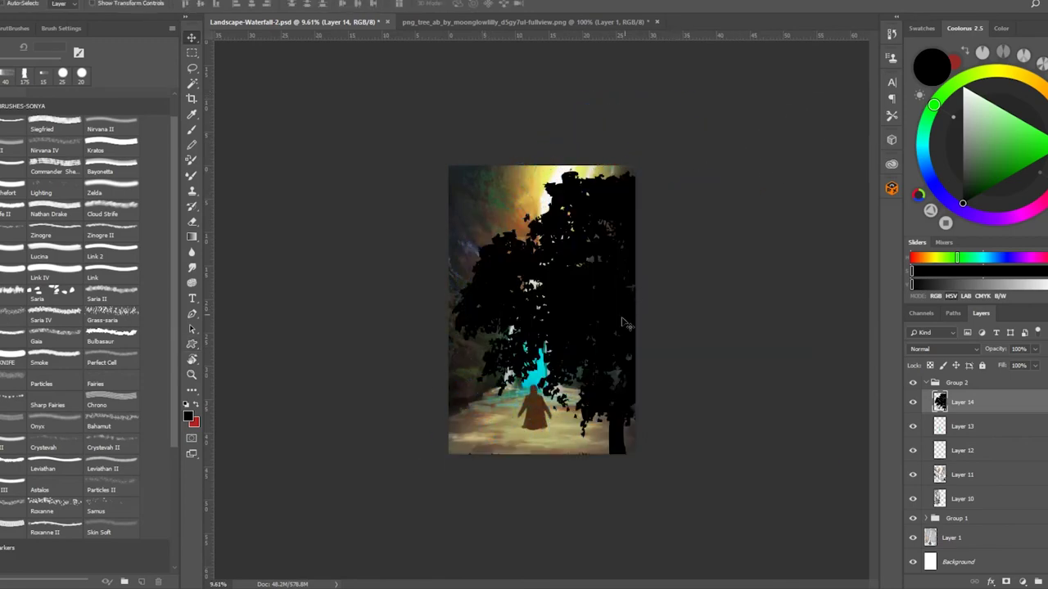
{"action": "key", "text": "ctrl+z"}
{"action": "key", "text": "ctrl+z"}
Draw a large black tree on its own layer and move it so its foliage hangs into the upper right corner.
{"action": "key", "text": "u"}
{"action": "mouse_move", "coordinate": [449, 451]}
{"action": "left_mouse_down"}
{"action": "mouse_move", "coordinate": [414, 497]}
{"action": "mouse_move", "coordinate": [485, 409]}
{"action": "mouse_move", "coordinate": [843, 128]}
{"action": "left_mouse_up"}
{"action": "key", "text": "v"}
{"action": "left_click_drag", "start_coordinate": [679, 257], "coordinate": [699, 182]}
Erase the tree shape's leftover dark ground strip across the right cliff with the Kratos brush at 400 px.
{"action": "key", "text": "e"}
{"action": "left_click_drag", "start_coordinate": [534, 336], "coordinate": [565, 338]}
{"action": "left_click", "coordinate": [111, 148]}
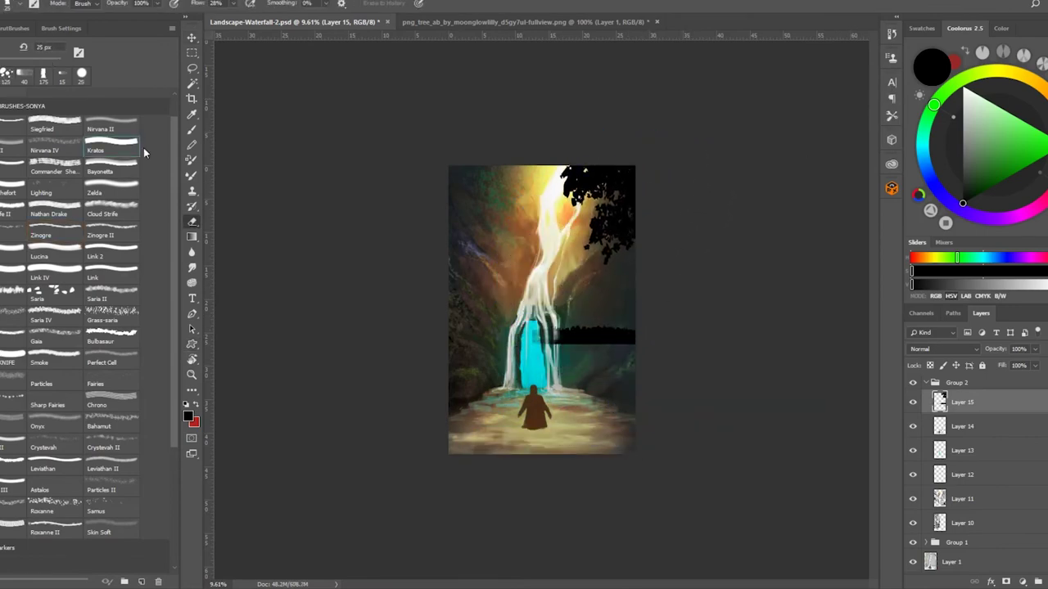
{"action": "left_click_drag", "start_coordinate": [28, 65], "coordinate": [46, 63]}
{"action": "left_click_drag", "start_coordinate": [546, 335], "coordinate": [631, 336]}
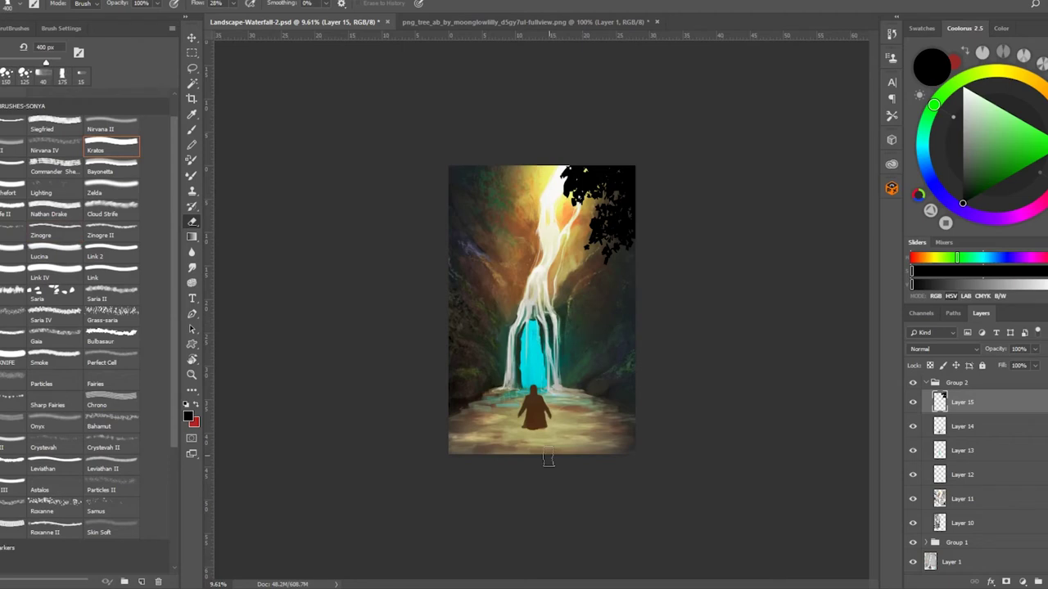
Paint black branches reaching in from the upper left corner on a new layer with the Kratos brush at 60 and 45 px.
{"action": "key", "text": "ctrl+shift+alt+n"}
{"action": "left_click", "coordinate": [112, 147]}
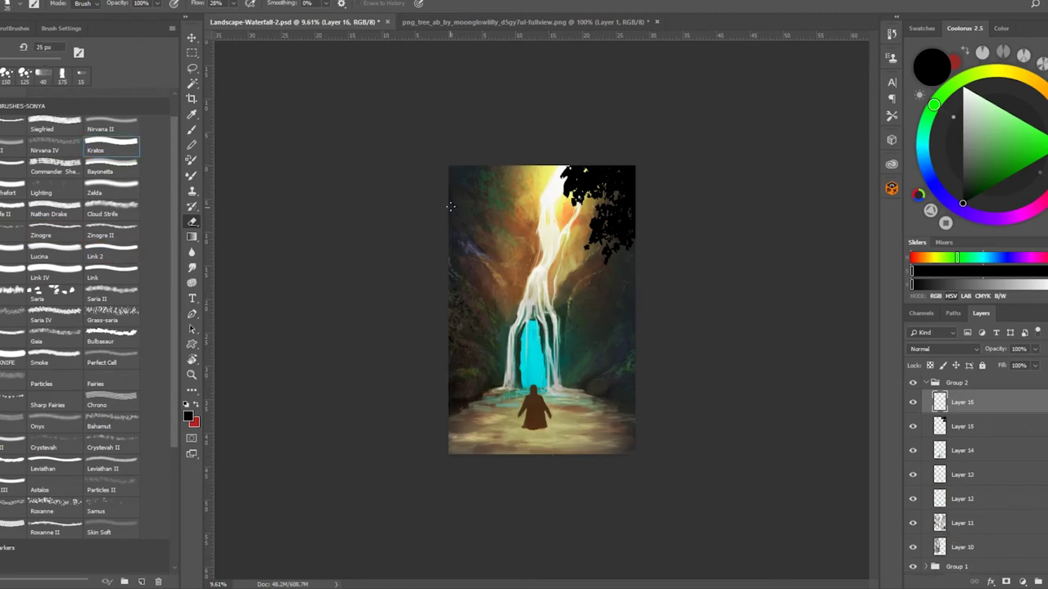
{"action": "key", "text": "b"}
{"action": "mouse_move", "coordinate": [505, 167]}
{"action": "left_mouse_down"}
{"action": "mouse_move", "coordinate": [444, 208]}
{"action": "mouse_move", "coordinate": [557, 169]}
{"action": "left_mouse_up"}
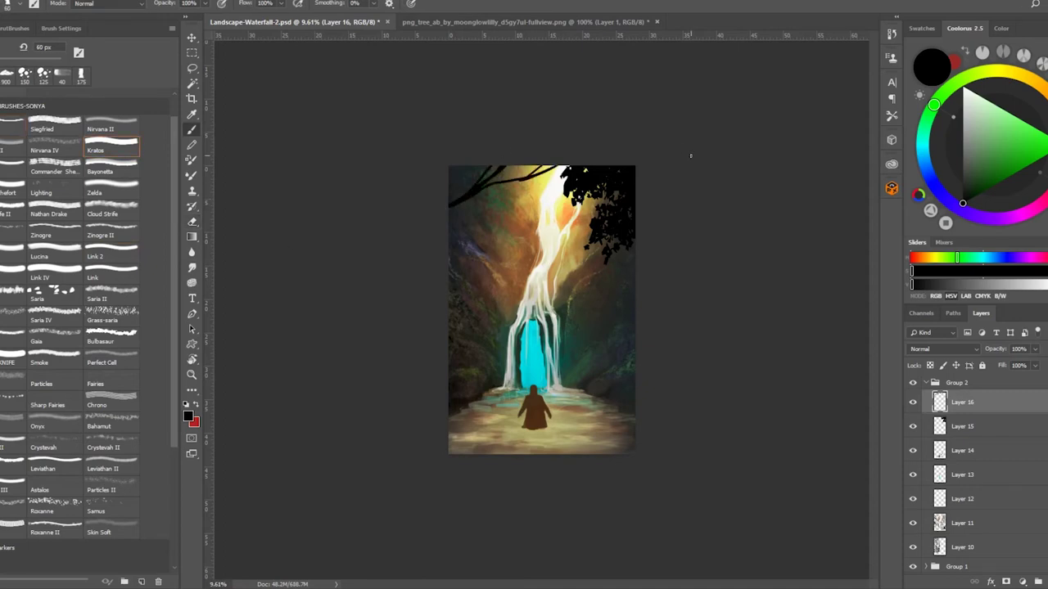
{"action": "left_click_drag", "start_coordinate": [494, 194], "coordinate": [464, 217]}
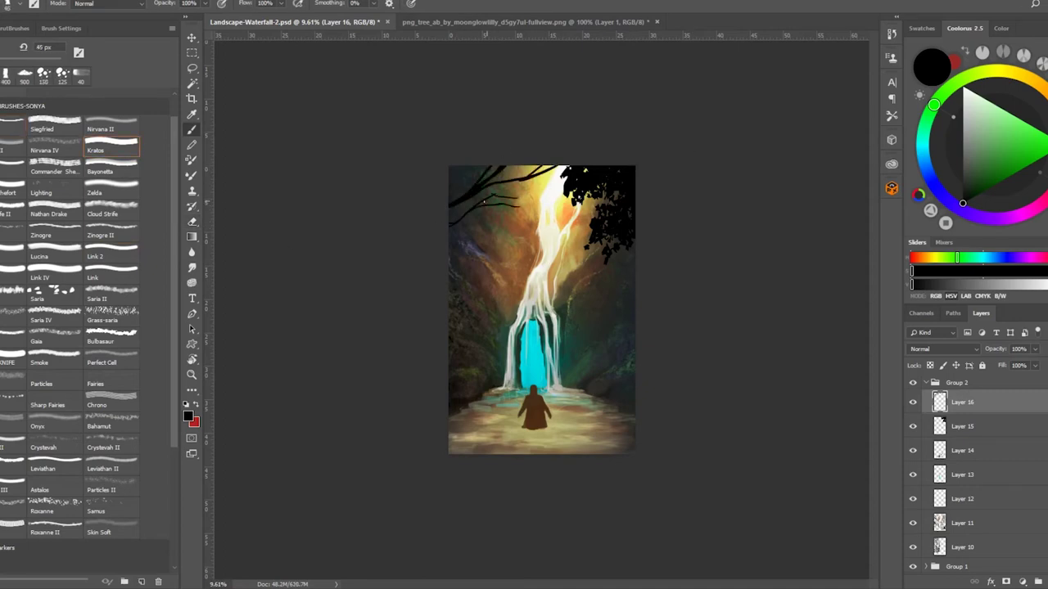
Cover the upper left branches with black leaf clusters using textured foliage brushes, finishing with Bulbasaur at 300 px.
{"action": "scroll", "coordinate": [732, 242], "scroll_direction": "up", "scroll_amount": 3}
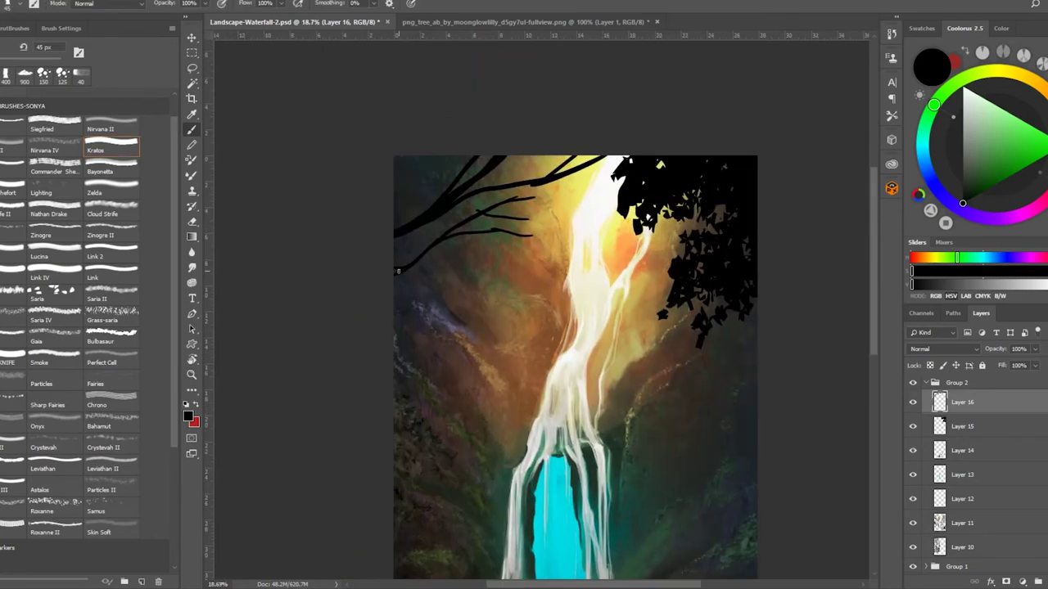
{"action": "key", "text": "bracketleft"}
{"action": "left_click", "coordinate": [54, 295]}
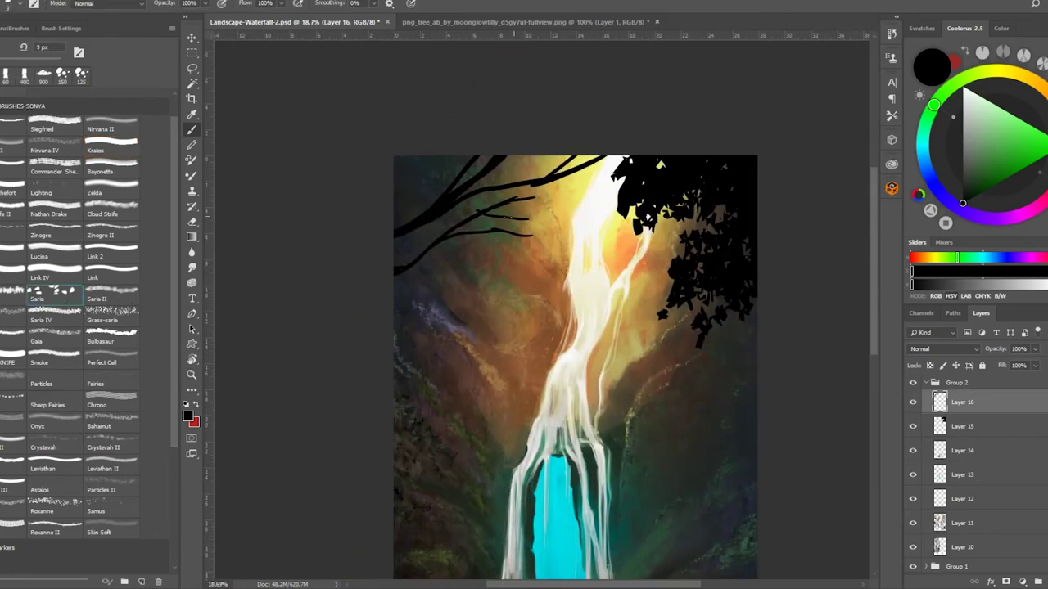
{"action": "left_click_drag", "start_coordinate": [507, 204], "coordinate": [536, 232]}
{"action": "left_click_drag", "start_coordinate": [514, 170], "coordinate": [596, 159]}
{"action": "left_click", "coordinate": [110, 337]}
{"action": "mouse_move", "coordinate": [458, 214]}
{"action": "left_mouse_down"}
{"action": "mouse_move", "coordinate": [499, 231]}
{"action": "mouse_move", "coordinate": [514, 220]}
{"action": "mouse_move", "coordinate": [541, 236]}
{"action": "mouse_move", "coordinate": [458, 230]}
{"action": "mouse_move", "coordinate": [500, 163]}
{"action": "mouse_move", "coordinate": [606, 168]}
{"action": "left_mouse_up"}
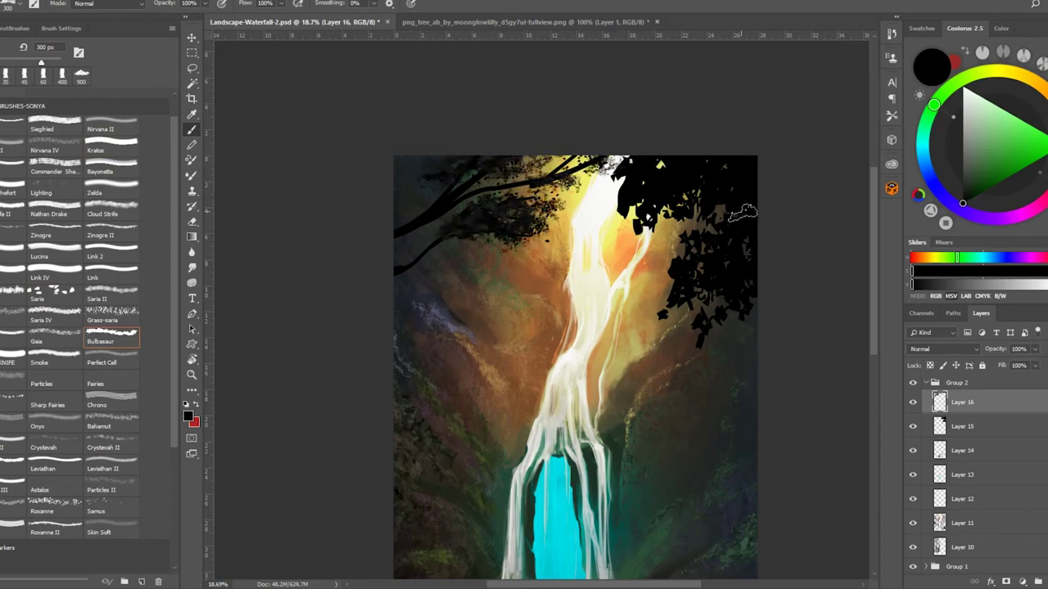
Break up the upper right tree's silhouette with black leaf strokes from the Bulbasaur and Saria IV brushes and a 200 px brush.
{"action": "left_click_drag", "start_coordinate": [745, 199], "coordinate": [742, 221]}
{"action": "left_click", "coordinate": [54, 319]}
{"action": "left_click_drag", "start_coordinate": [736, 184], "coordinate": [737, 311]}
{"action": "mouse_move", "coordinate": [728, 196]}
{"action": "left_mouse_down"}
{"action": "mouse_move", "coordinate": [673, 303]}
{"action": "mouse_move", "coordinate": [643, 178]}
{"action": "mouse_move", "coordinate": [735, 190]}
{"action": "left_mouse_up"}
{"action": "left_click", "coordinate": [15, 122]}
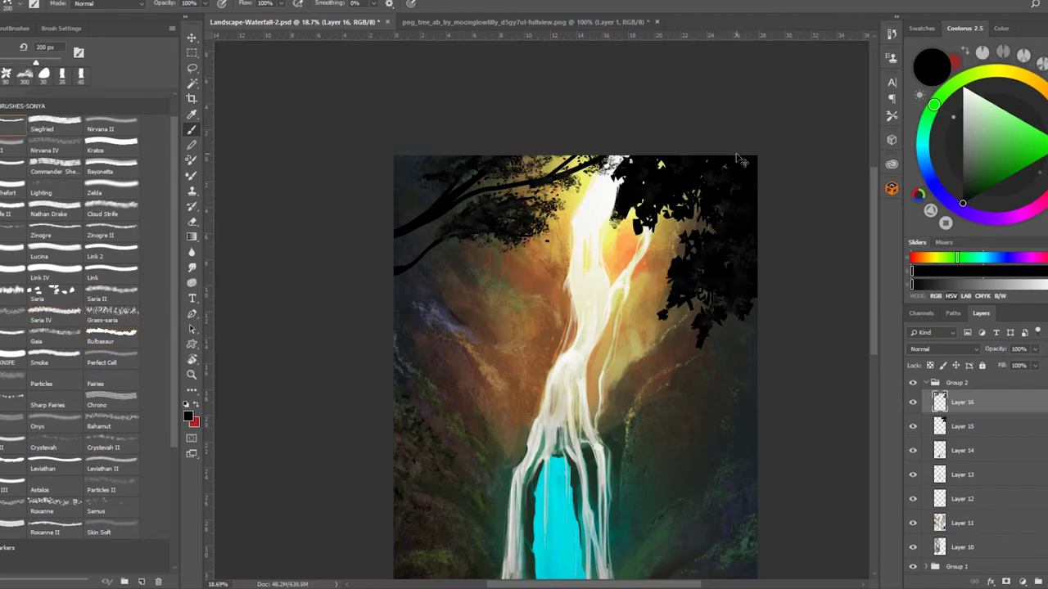
Merge the two foliage layers and erase the right tree's inner and lower edges into looser leaves, using Bulbasaur at 405 px.
{"action": "left_click", "coordinate": [966, 420], "text": "shift"}
{"action": "key", "text": "ctrl+e"}
{"action": "key", "text": "e"}
{"action": "mouse_move", "coordinate": [610, 168]}
{"action": "left_mouse_down"}
{"action": "mouse_move", "coordinate": [626, 213]}
{"action": "mouse_move", "coordinate": [631, 197]}
{"action": "mouse_move", "coordinate": [627, 235]}
{"action": "left_mouse_up"}
{"action": "left_click", "coordinate": [111, 335]}
{"action": "mouse_move", "coordinate": [672, 303]}
{"action": "left_mouse_down"}
{"action": "mouse_move", "coordinate": [696, 352]}
{"action": "mouse_move", "coordinate": [728, 327]}
{"action": "left_mouse_up"}
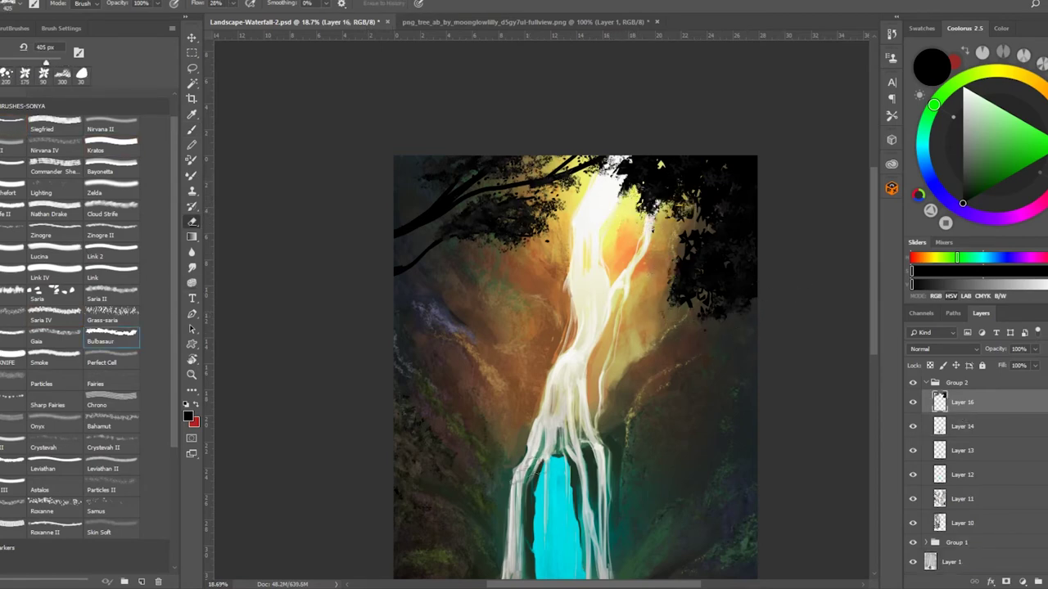
Add a new layer above the foliage with a mask made from the foliage silhouette.
{"action": "key", "text": "z"}
{"action": "scroll", "coordinate": [798, 328], "scroll_direction": "down", "scroll_amount": 2}
{"action": "scroll", "coordinate": [721, 347], "scroll_direction": "up", "scroll_amount": 1}
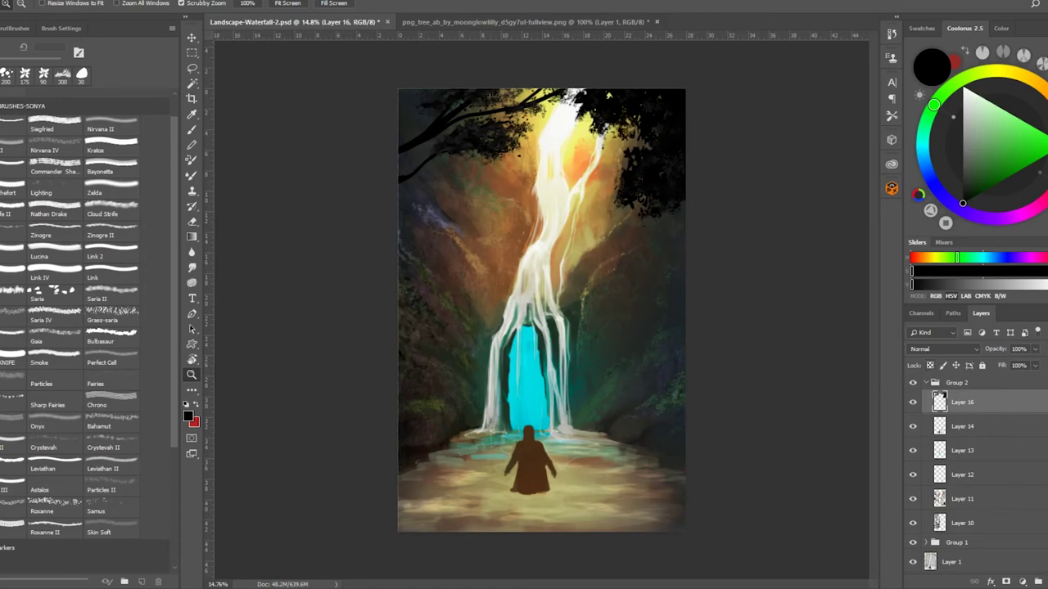
{"action": "left_click", "coordinate": [930, 562], "text": "ctrl"}
{"action": "key", "text": "ctrl+shift+n"}
{"action": "left_click", "coordinate": [992, 581]}
{"action": "key", "text": "b"}
Set the masked layer to Color Dodge and tint the foliage green with the Zelda brush at 900 px.
{"action": "left_click", "coordinate": [986, 145]}
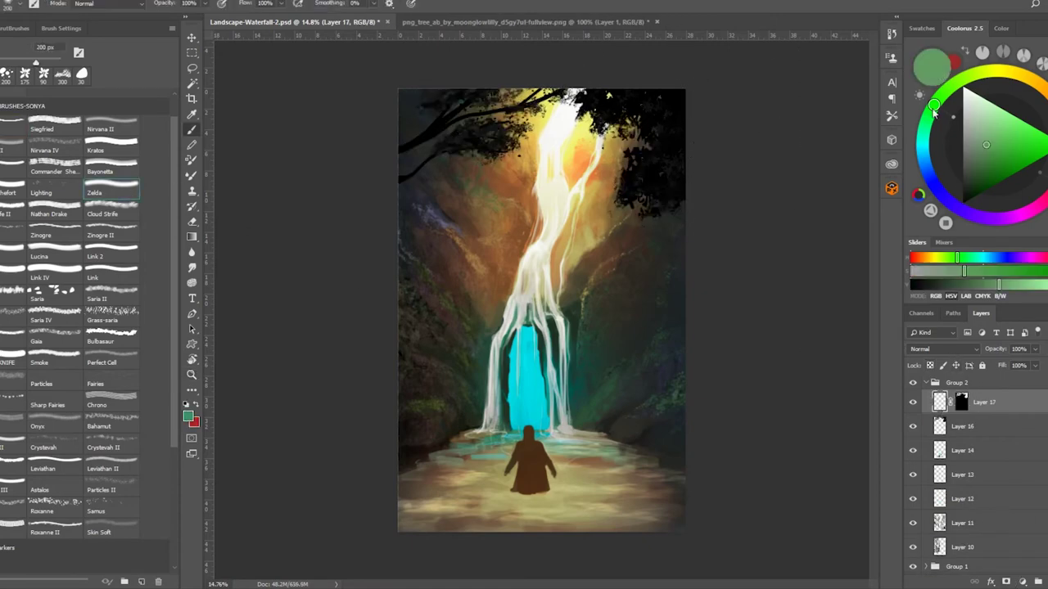
{"action": "key", "text": "bracketright"}
{"action": "key", "text": "bracketright"}
{"action": "key", "text": "bracketright"}
{"action": "key", "text": "bracketright"}
{"action": "key", "text": "bracketright"}
{"action": "left_click", "coordinate": [941, 348]}
{"action": "left_click", "coordinate": [924, 161]}
{"action": "mouse_move", "coordinate": [622, 122]}
{"action": "left_mouse_down"}
{"action": "mouse_move", "coordinate": [713, 205]}
{"action": "mouse_move", "coordinate": [442, 90]}
{"action": "left_mouse_up"}
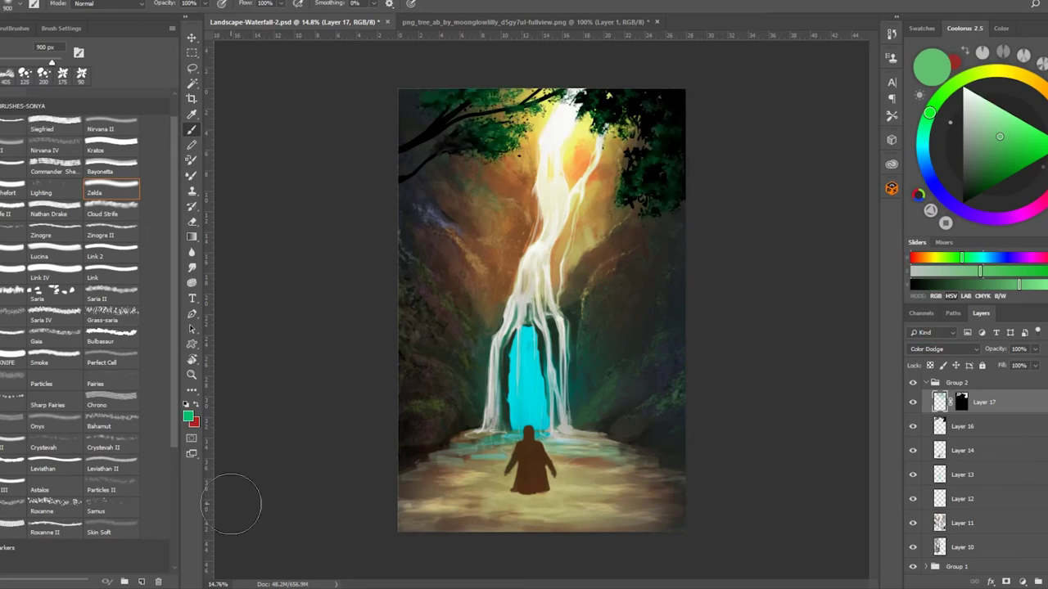
Lock the transparent pixels of the merged foliage layer and tint its branches dark reddish brown with Zelda at 600 px.
{"action": "left_click", "coordinate": [530, 471], "text": "alt"}
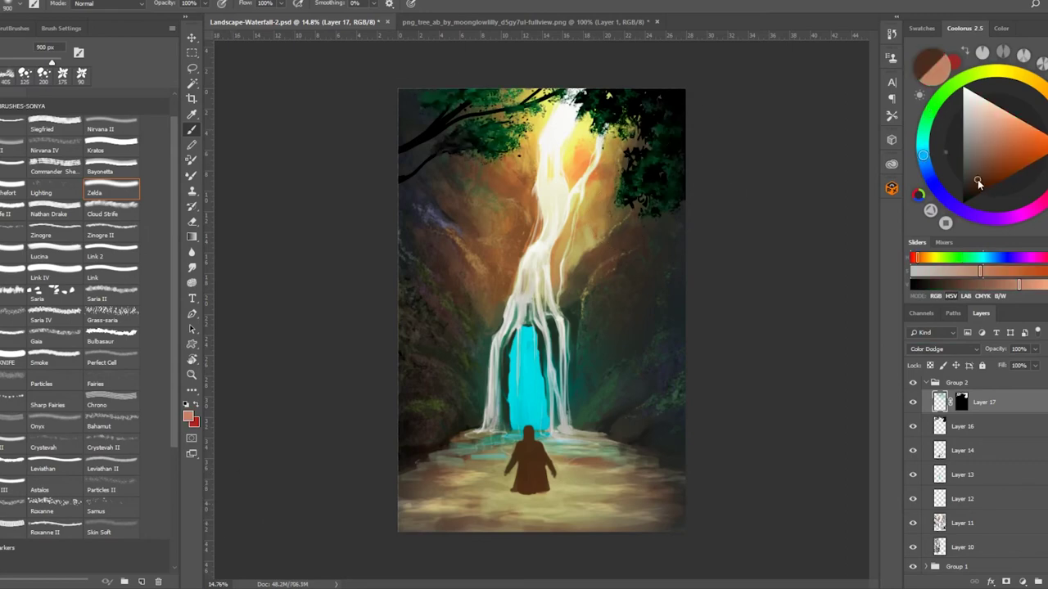
{"action": "left_click", "coordinate": [958, 426]}
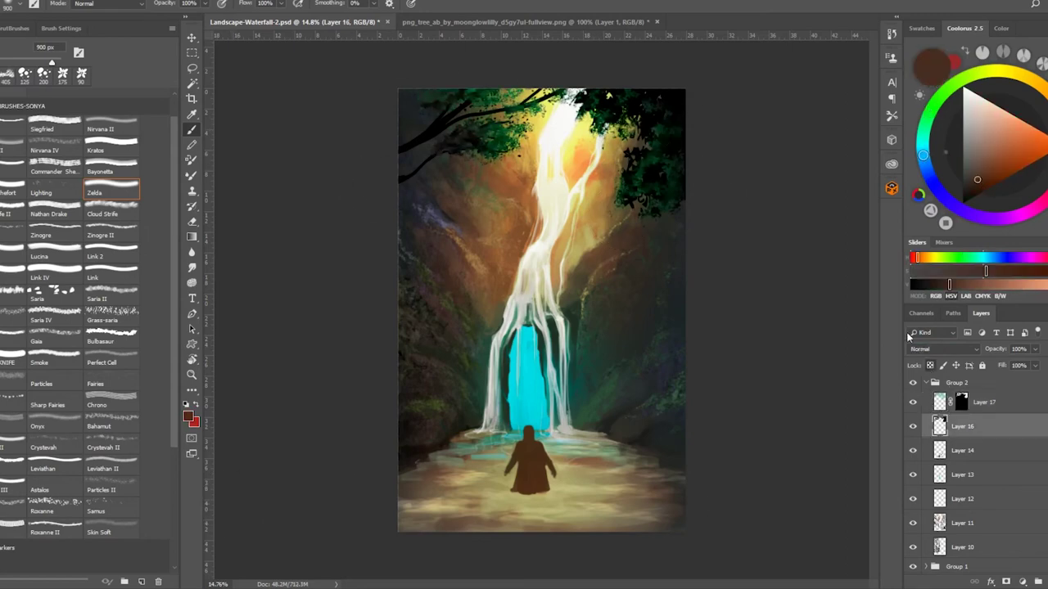
{"action": "left_click", "coordinate": [456, 148], "text": "alt"}
{"action": "left_click", "coordinate": [969, 193]}
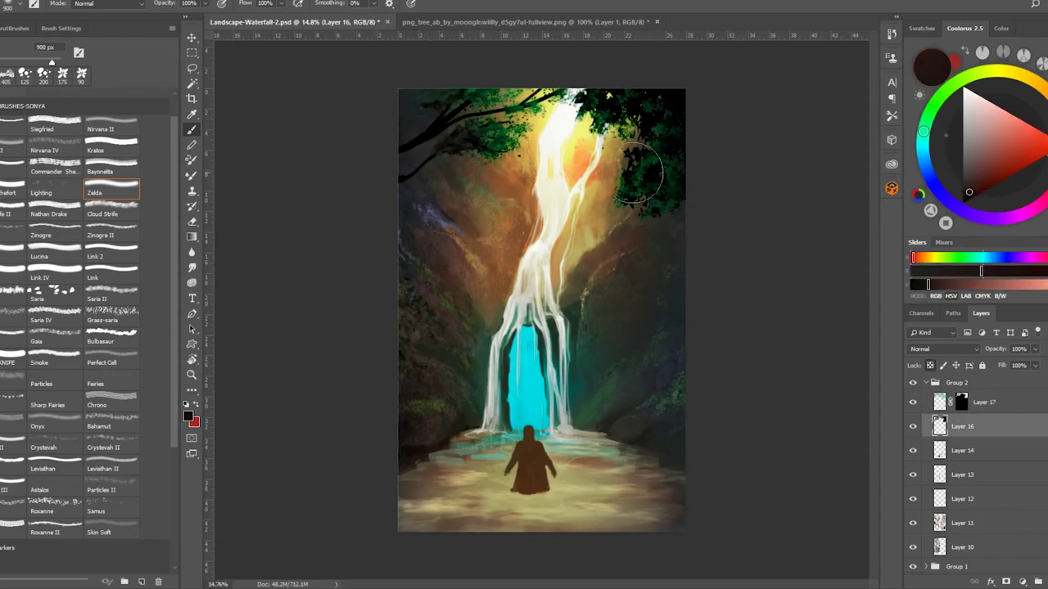
{"action": "key", "text": "bracketleft"}
{"action": "key", "text": "bracketleft"}
{"action": "key", "text": "bracketleft"}
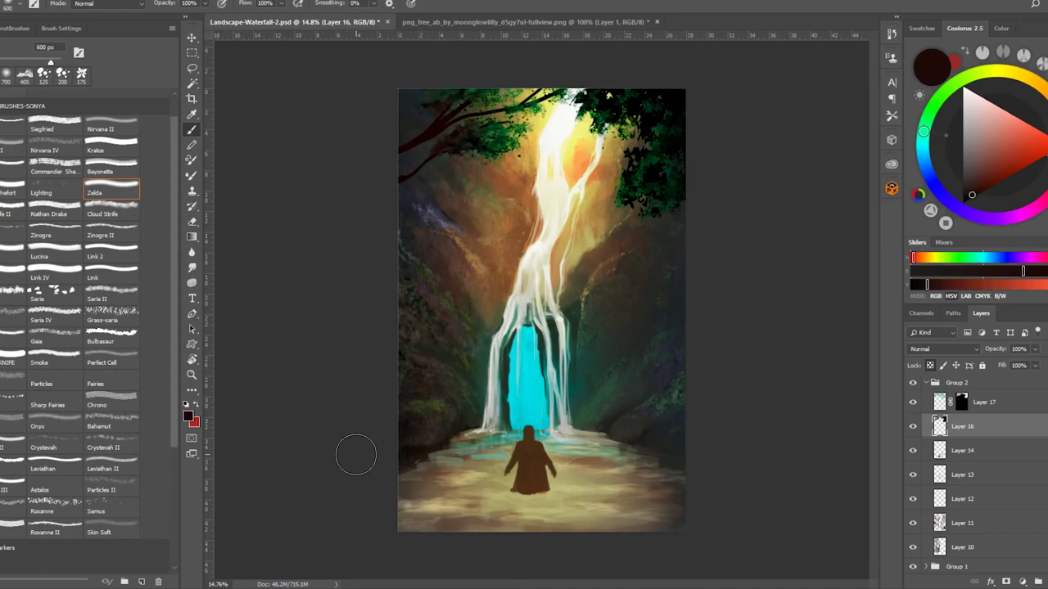
Add reddish-brown highlights to the upper left branches on a new layer at 40 px, and create another layer for Bulbasaur foliage.
{"action": "scroll", "coordinate": [356, 455], "scroll_direction": "up", "scroll_amount": 3}
{"action": "key", "text": "comma"}
{"action": "key", "text": "comma"}
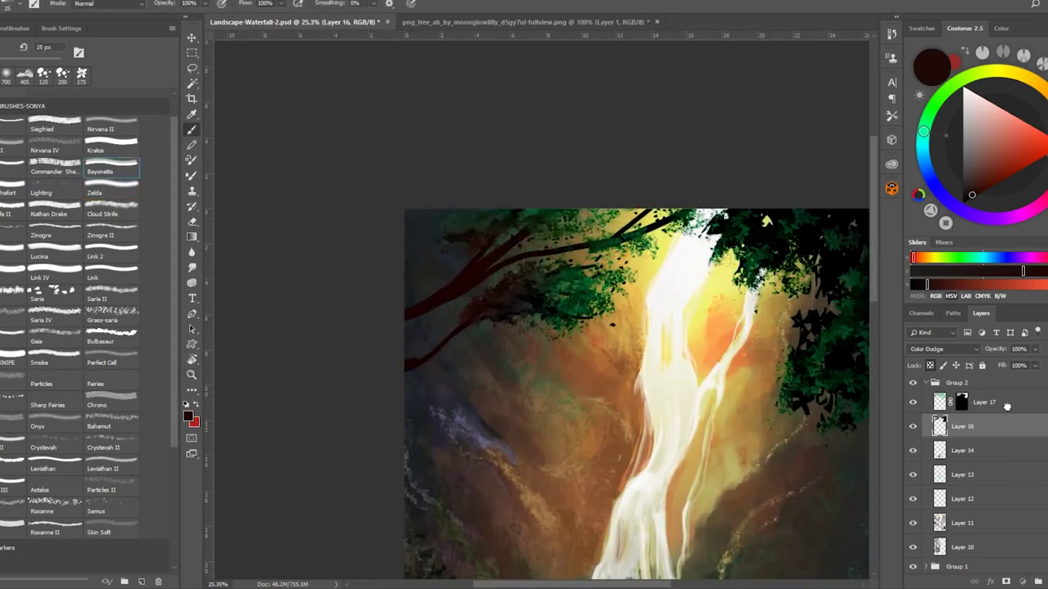
{"action": "left_click", "coordinate": [1000, 408]}
{"action": "key", "text": "ctrl+shift+alt+n"}
{"action": "key", "text": "shift+comma"}
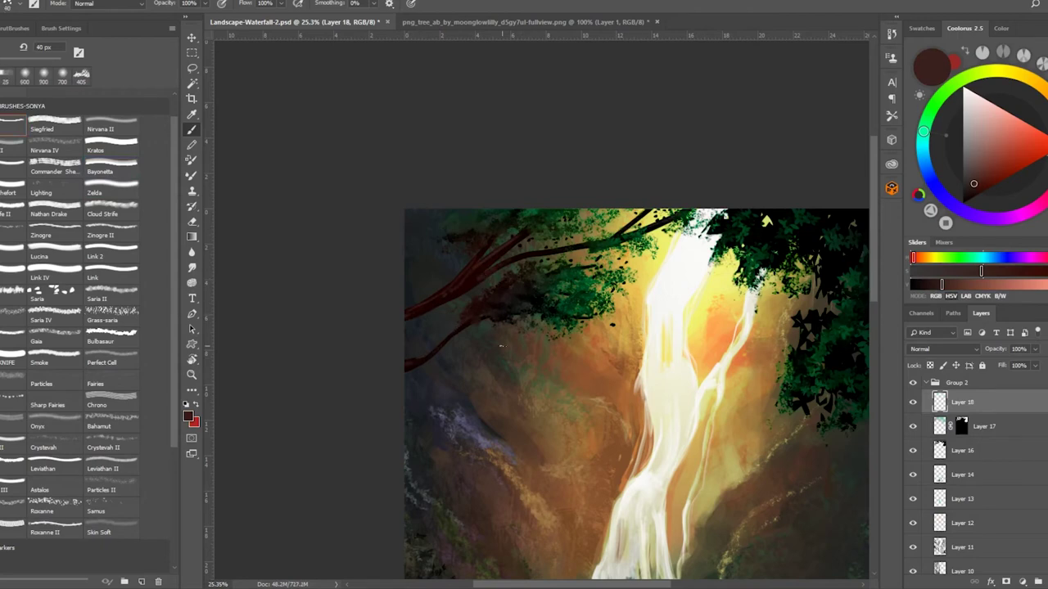
{"action": "key", "text": "ctrl+shift+alt+n"}
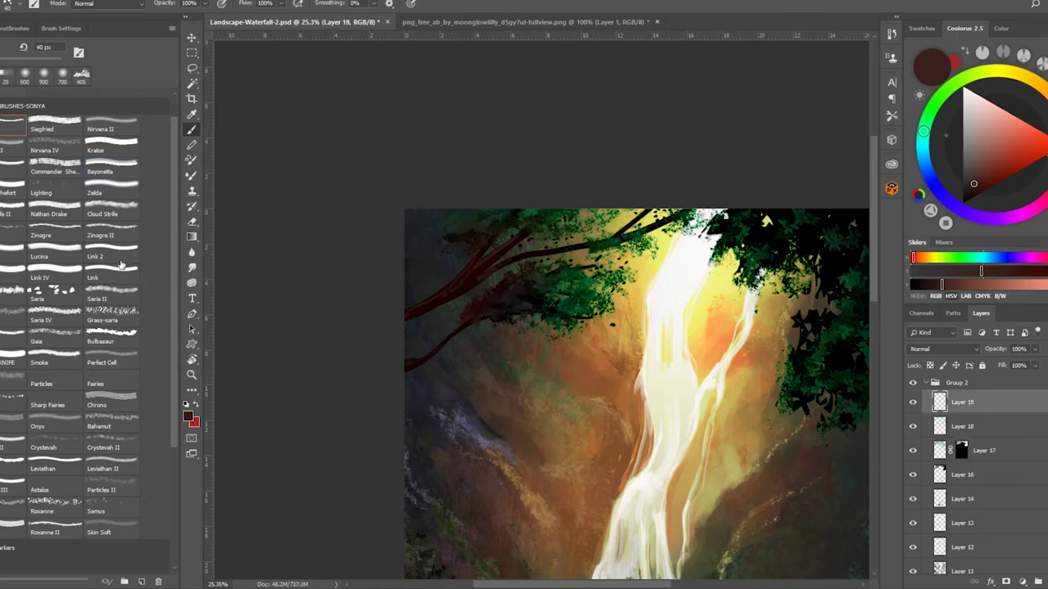
{"action": "left_click", "coordinate": [111, 337]}
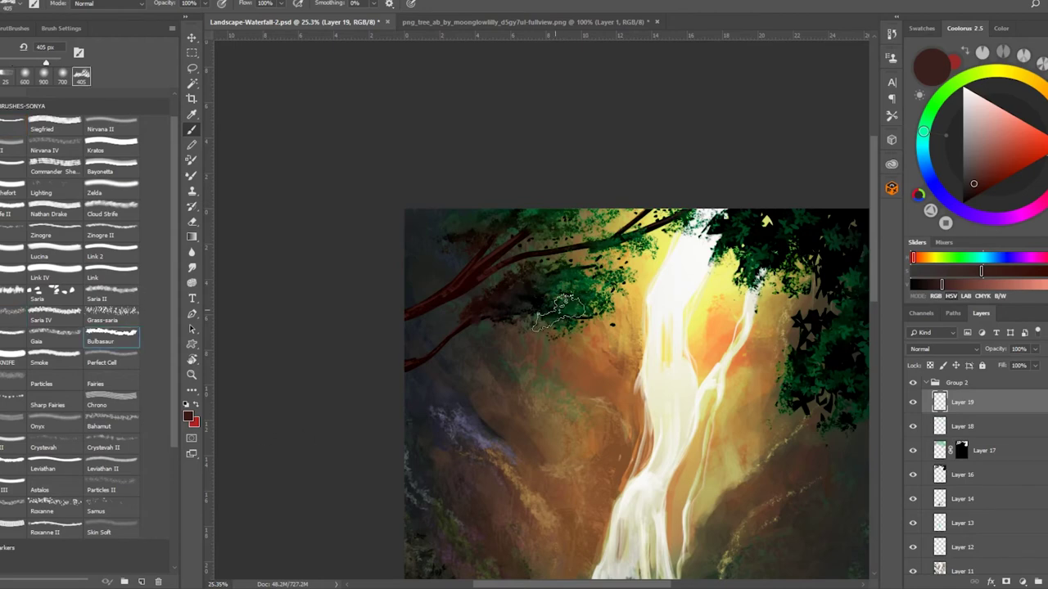
{"action": "key", "text": "u"}
{"action": "left_click", "coordinate": [337, 3]}
{"action": "scroll", "coordinate": [398, 108], "scroll_direction": "down", "scroll_amount": 5}
{"action": "scroll", "coordinate": [398, 108], "scroll_direction": "up", "scroll_amount": 3}
{"action": "left_click", "coordinate": [305, 122]}
{"action": "left_click", "coordinate": [462, 285]}
{"action": "left_click", "coordinate": [442, 351]}
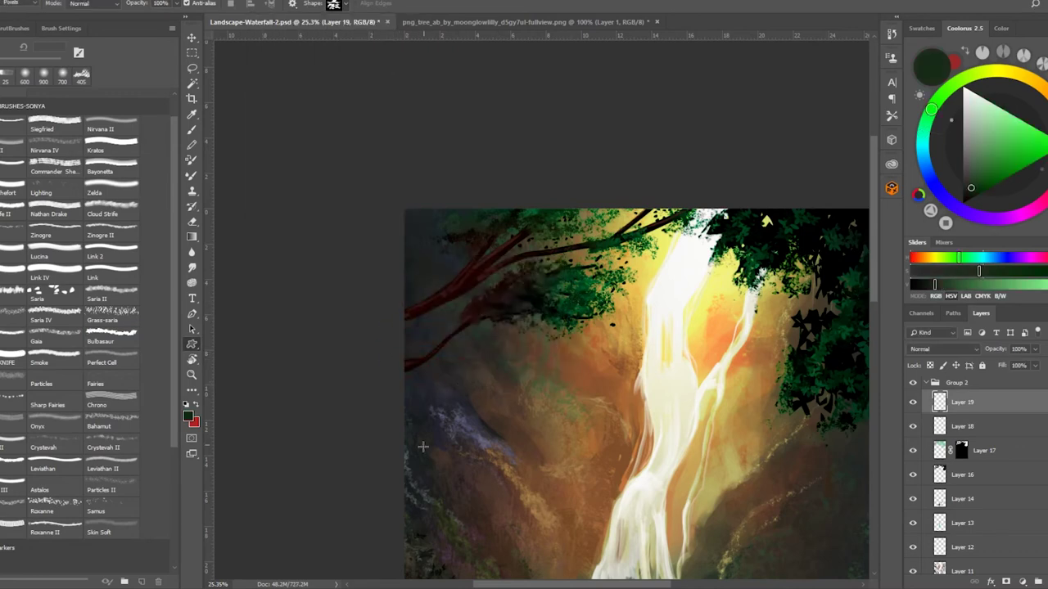
Paint dark olive foliage over the branch bases along the canvas's left edge with the Bulbasaur brush at 405 px.
{"action": "mouse_move", "coordinate": [260, 588]}
{"action": "left_click", "coordinate": [111, 334]}
{"action": "mouse_move", "coordinate": [409, 276]}
{"action": "left_mouse_down"}
{"action": "mouse_move", "coordinate": [482, 345]}
{"action": "mouse_move", "coordinate": [401, 320]}
{"action": "mouse_move", "coordinate": [480, 363]}
{"action": "left_mouse_up"}
{"action": "left_click", "coordinate": [973, 187]}
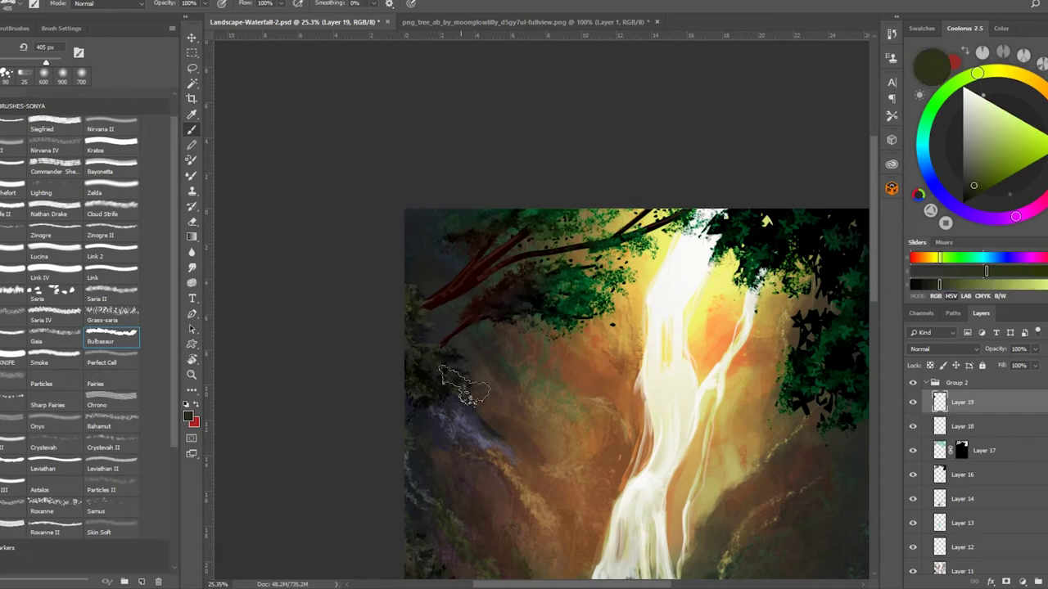
Sample dark green from the tree foliage and try to erase parts of the right tree's leaves on Layer 16.
{"action": "left_click", "coordinate": [578, 296], "text": "alt"}
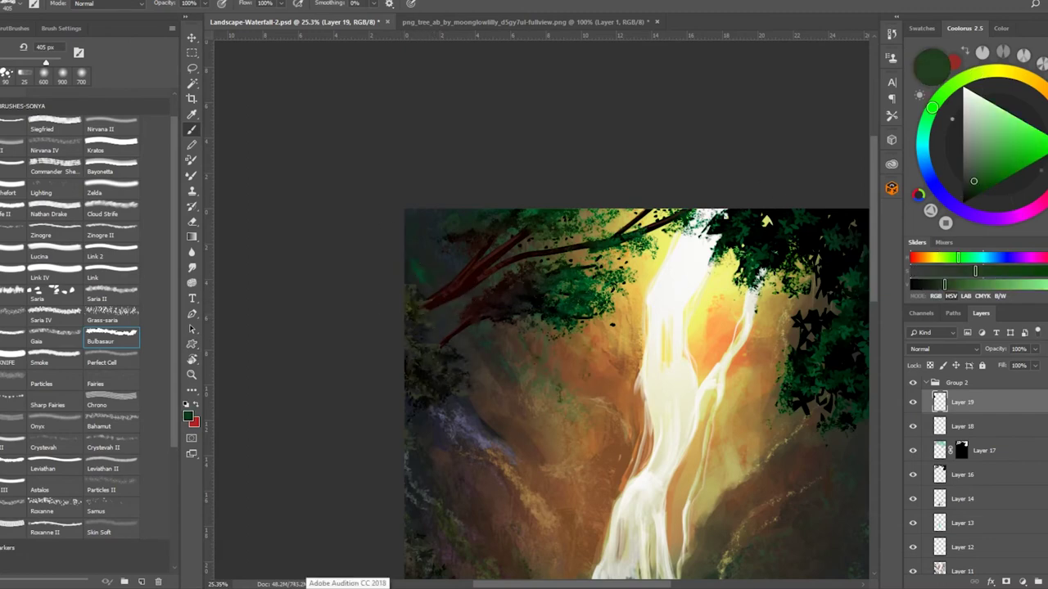
{"action": "left_click_drag", "start_coordinate": [598, 537], "coordinate": [408, 490]}
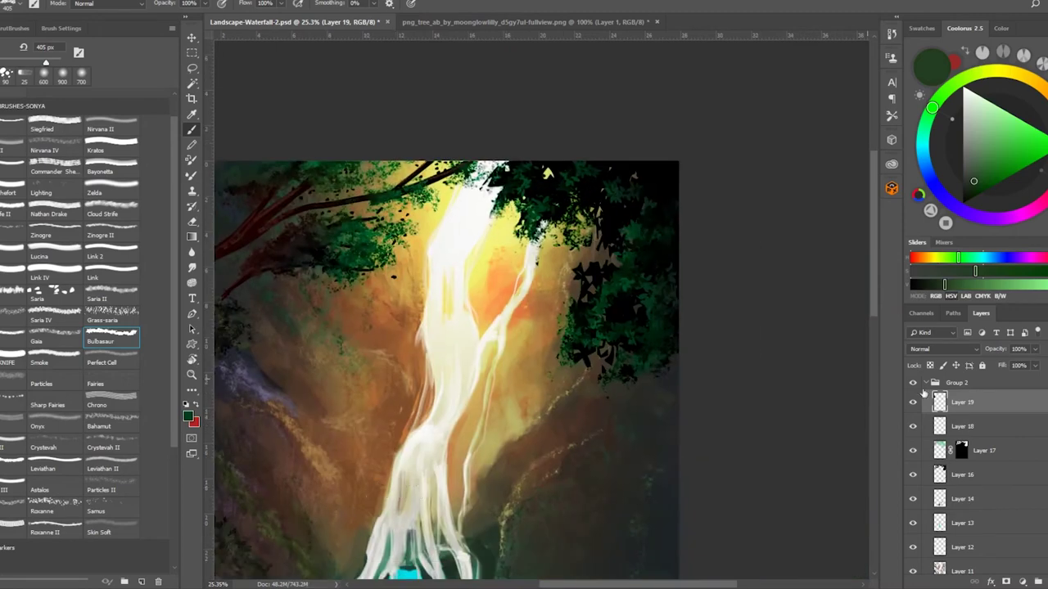
{"action": "left_click", "coordinate": [728, 370], "text": "ctrl"}
{"action": "key", "text": "e"}
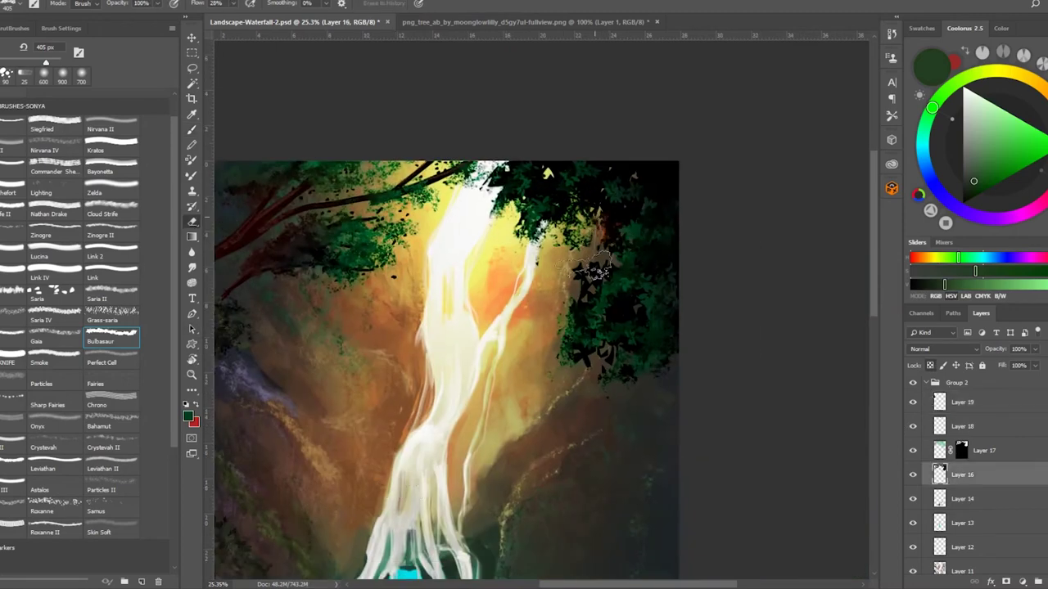
{"action": "left_click", "coordinate": [610, 228]}
{"action": "key", "text": "Return"}
Add a new layer above Layer 19 and paint sampled near-black green over the gaps in the right tree's foliage.
{"action": "left_click", "coordinate": [962, 402]}
{"action": "left_click", "coordinate": [590, 303]}
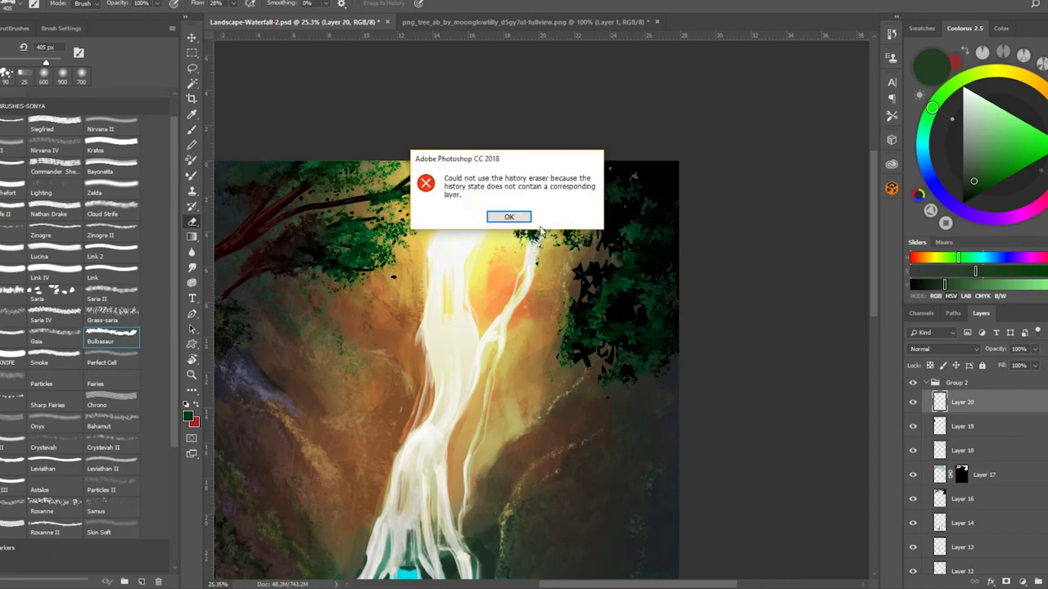
{"action": "key", "text": "Return"}
{"action": "key", "text": "ctrl+shift+alt+n"}
{"action": "key", "text": "b"}
{"action": "left_click", "coordinate": [589, 303], "text": "alt"}
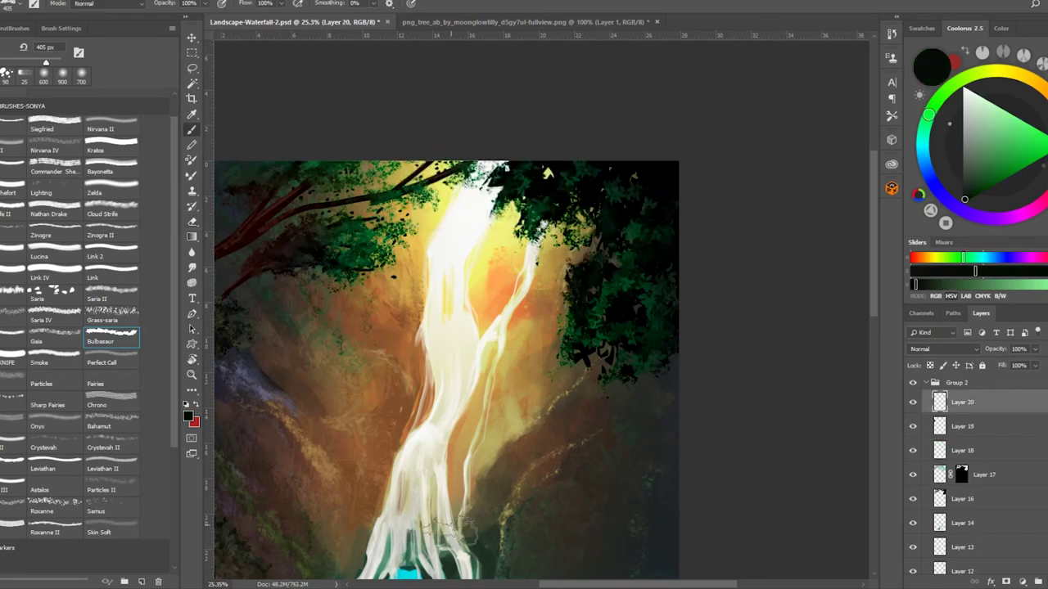
View the whole painting and compare it with Group 2 and Layer 20 hidden and shown.
{"action": "key", "text": "z"}
{"action": "left_click_drag", "start_coordinate": [798, 327], "coordinate": [762, 327]}
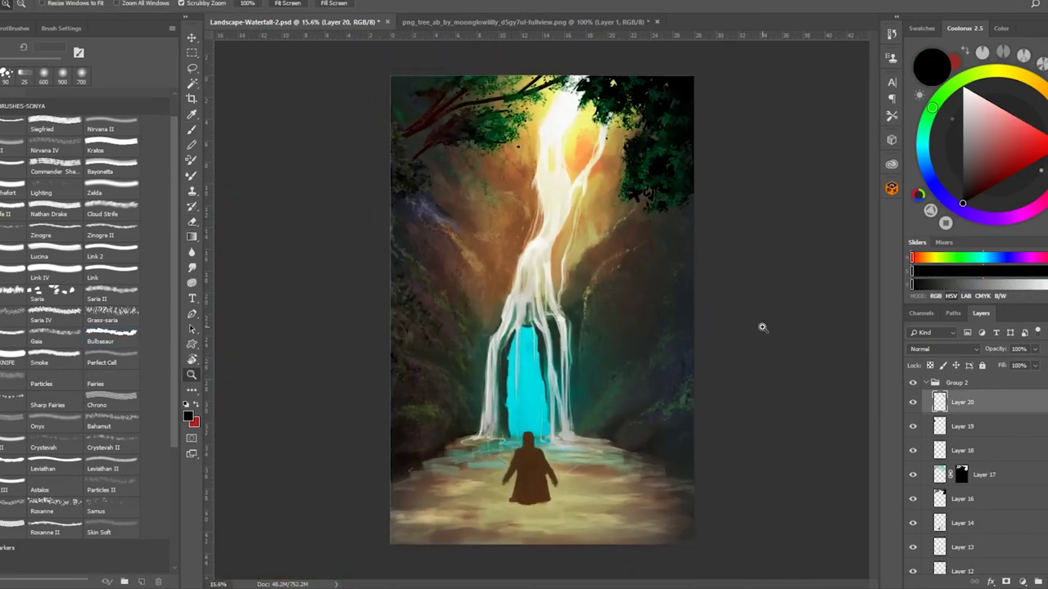
{"action": "left_click", "coordinate": [914, 382]}
{"action": "left_click", "coordinate": [913, 383]}
{"action": "left_click", "coordinate": [922, 384]}
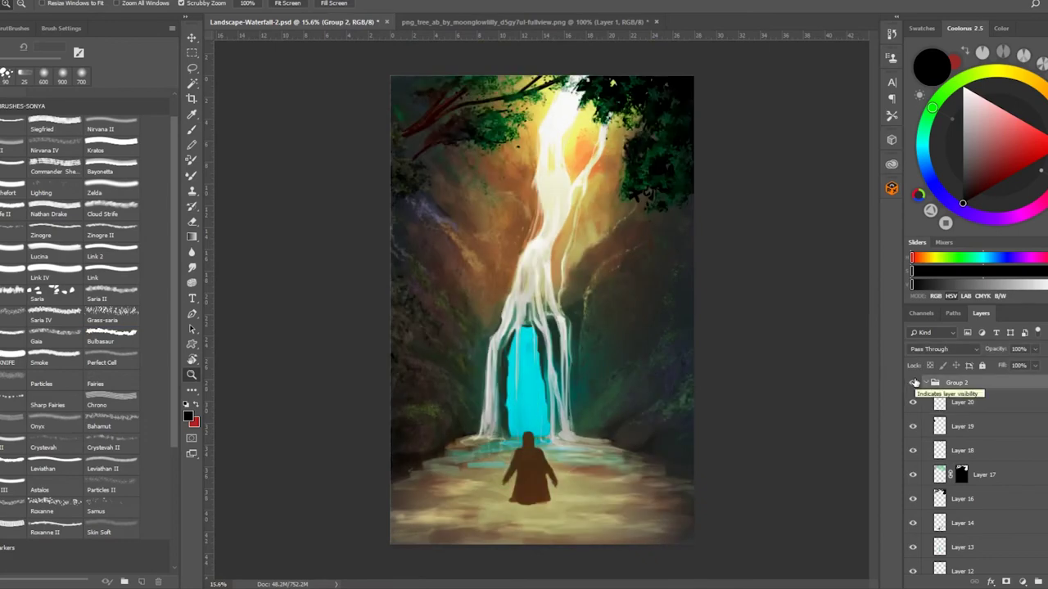
{"action": "left_click", "coordinate": [914, 402]}
{"action": "left_click", "coordinate": [914, 402]}
{"action": "left_click", "coordinate": [923, 402]}
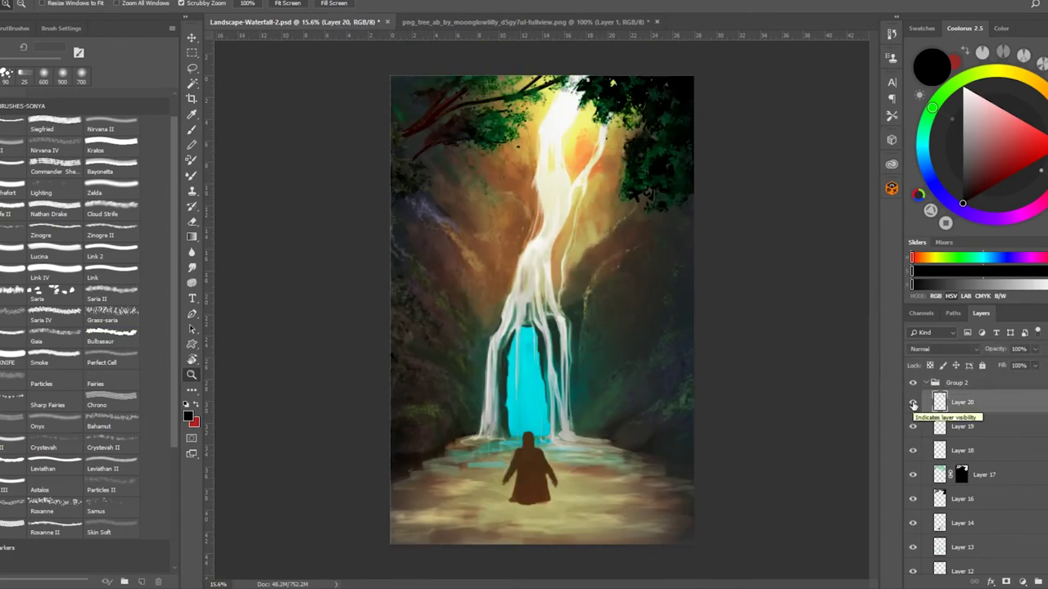
Add a new layer above Layer 20 and paint pink blossoms along the right cliff's ridge with the Saria IV brush.
{"action": "key", "text": "ctrl+shift+alt+n"}
{"action": "left_click", "coordinate": [1042, 208]}
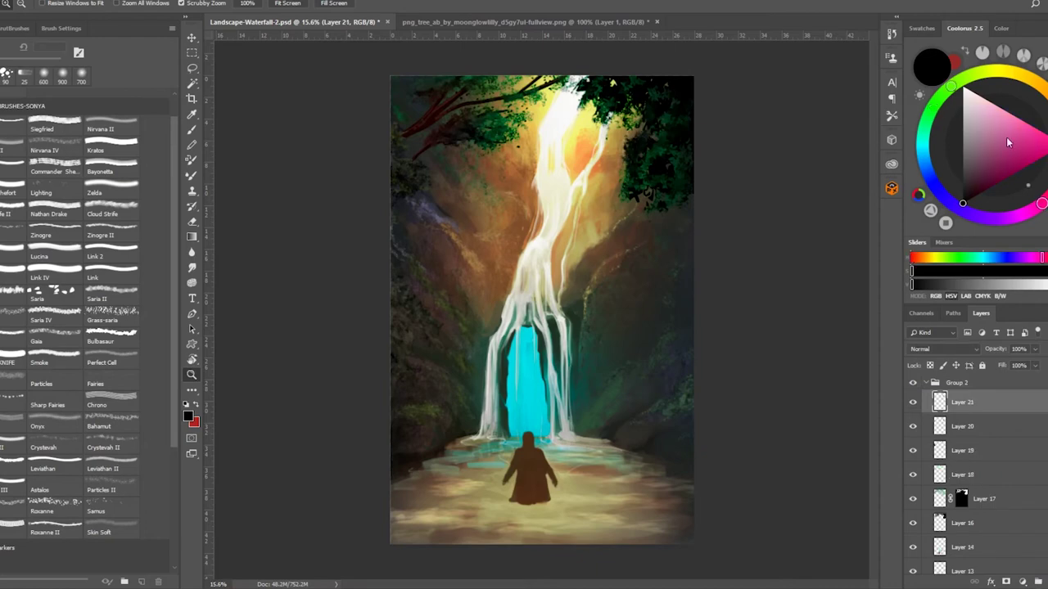
{"action": "left_click", "coordinate": [998, 128]}
{"action": "left_click", "coordinate": [57, 324]}
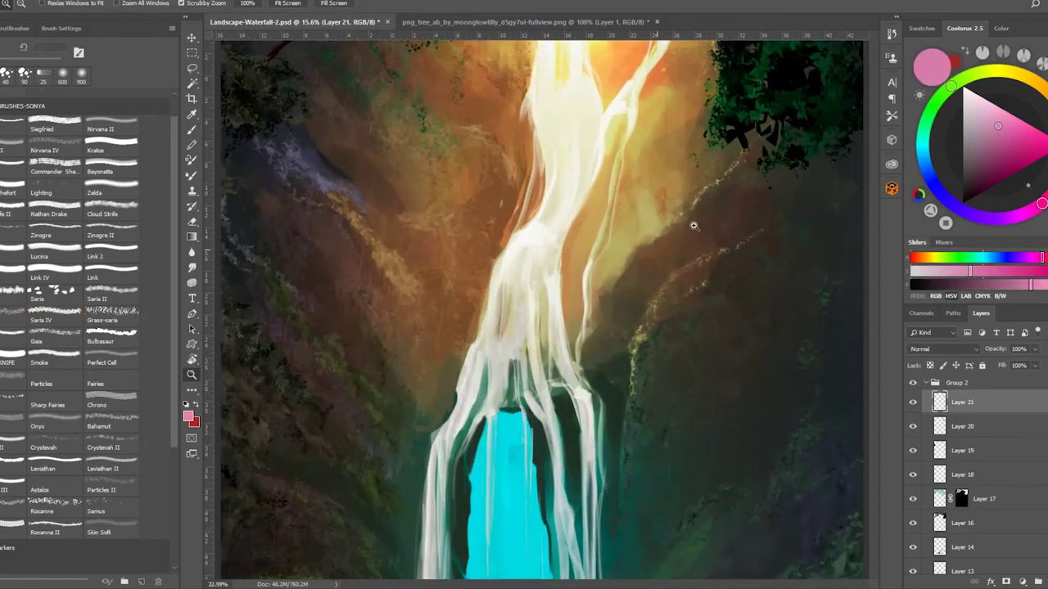
{"action": "scroll", "coordinate": [619, 266], "scroll_direction": "up", "scroll_amount": 3}
{"action": "left_click", "coordinate": [691, 270]}
{"action": "key", "text": "]"}
{"action": "left_click", "coordinate": [688, 277], "text": "alt"}
{"action": "left_click_drag", "start_coordinate": [690, 270], "coordinate": [665, 293]}
{"action": "left_click_drag", "start_coordinate": [647, 344], "coordinate": [684, 287]}
{"action": "left_click_drag", "start_coordinate": [696, 270], "coordinate": [736, 252]}
{"action": "key", "text": "e"}
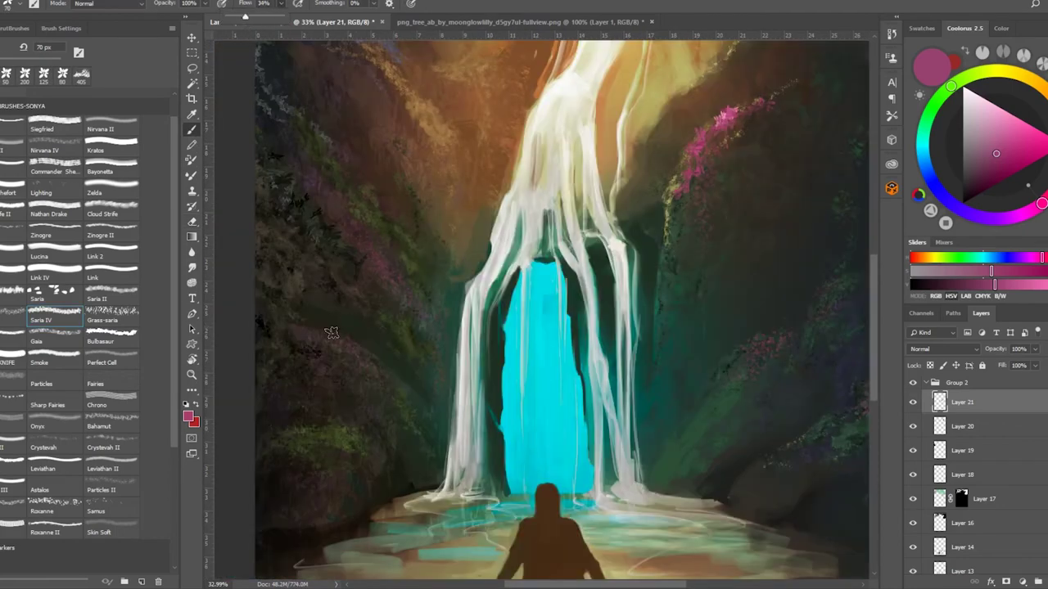
Paint pink blossoms over the left cliff's bushes with Saria IV at 125 px, adding brighter accents at 110 px and 100% flow.
{"action": "key", "text": "bracketright"}
{"action": "key", "text": "bracketright"}
{"action": "key", "text": "bracketright"}
{"action": "key", "text": "bracketright"}
{"action": "left_click_drag", "start_coordinate": [311, 315], "coordinate": [385, 377]}
{"action": "mouse_move", "coordinate": [352, 311]}
{"action": "left_mouse_down"}
{"action": "mouse_move", "coordinate": [373, 344]}
{"action": "mouse_move", "coordinate": [336, 279]}
{"action": "mouse_move", "coordinate": [360, 254]}
{"action": "left_mouse_up"}
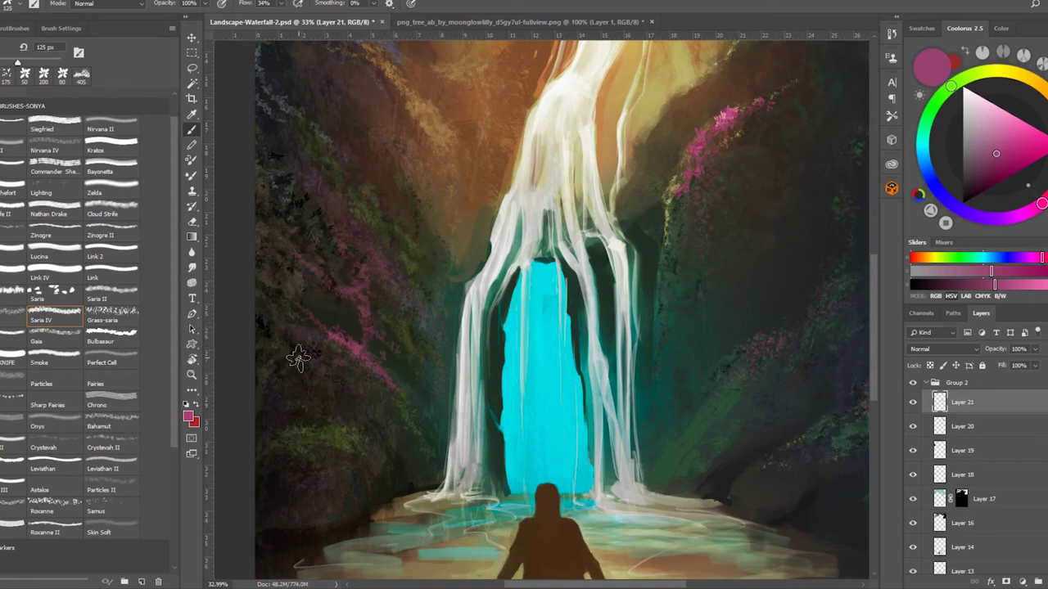
{"action": "key", "text": "comma"}
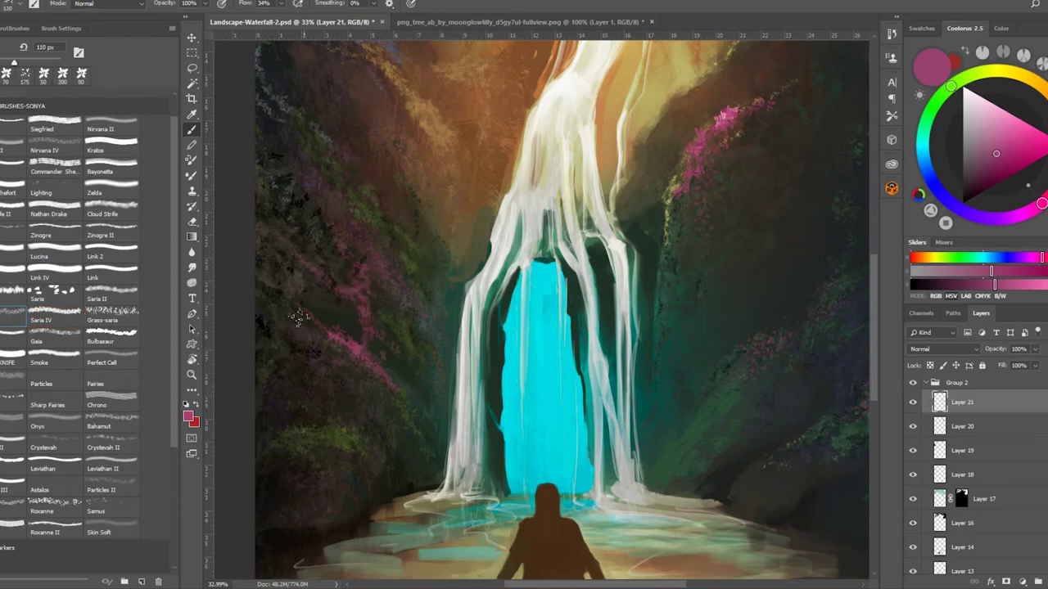
{"action": "key", "text": "shift+0"}
{"action": "left_click", "coordinate": [316, 302], "text": "alt"}
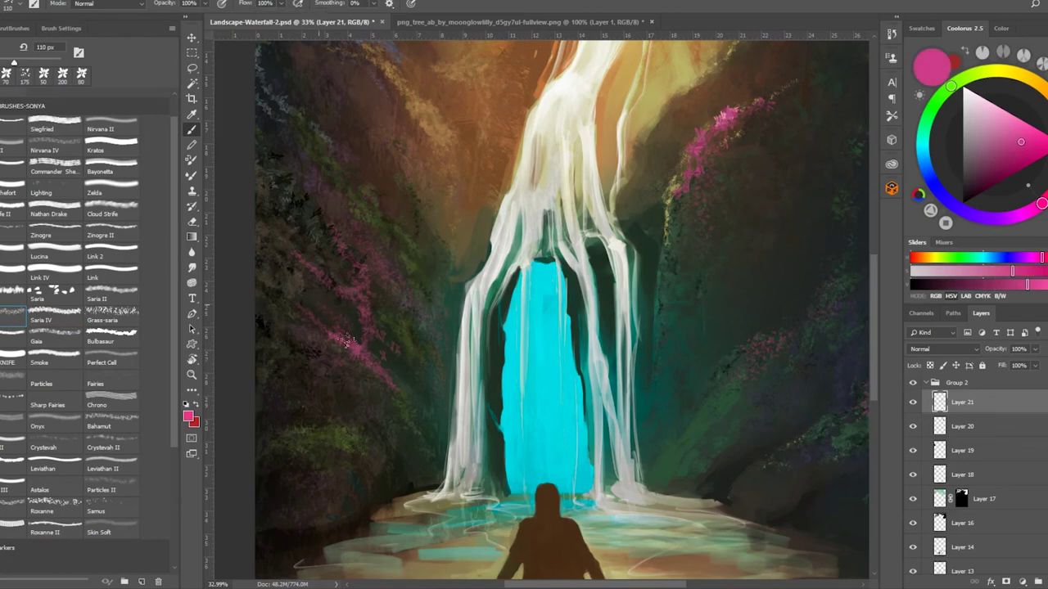
Blend the left rock's edge into the shoreline with sampled dark browns, using the Bayonetta brush at 250 px.
{"action": "scroll", "coordinate": [488, 444], "scroll_direction": "down", "scroll_amount": 3}
{"action": "left_click_drag", "start_coordinate": [488, 443], "coordinate": [541, 344]}
{"action": "scroll", "coordinate": [540, 344], "scroll_direction": "up", "scroll_amount": 4}
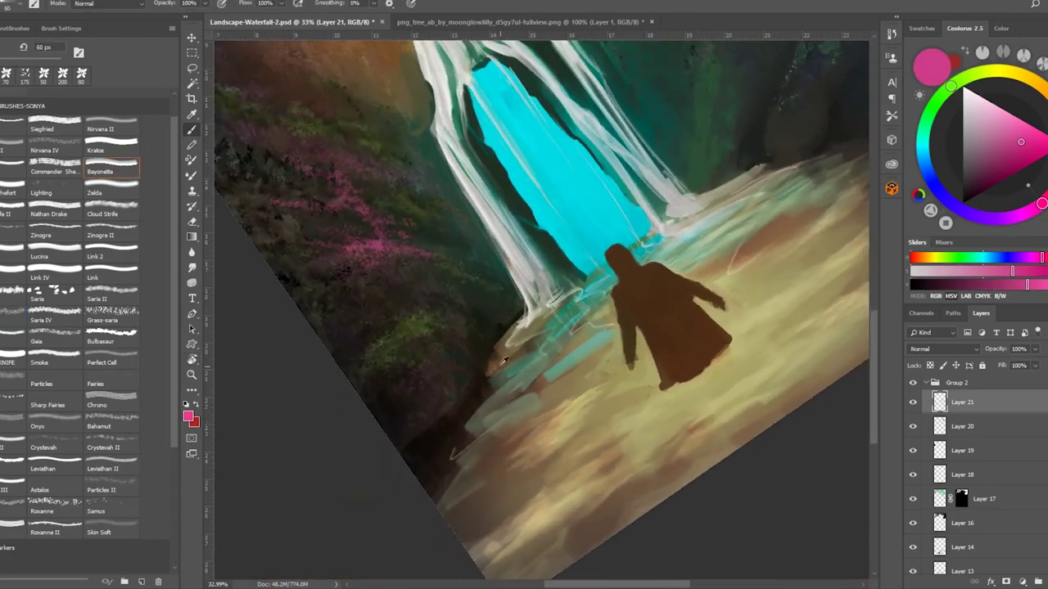
{"action": "left_click", "coordinate": [489, 381], "text": "alt"}
{"action": "key", "text": "bracketright"}
{"action": "key", "text": "bracketright"}
{"action": "key", "text": "bracketright"}
{"action": "key", "text": "bracketright"}
{"action": "key", "text": "bracketright"}
{"action": "key", "text": "bracketright"}
{"action": "key", "text": "bracketright"}
{"action": "key", "text": "bracketright"}
{"action": "key", "text": "bracketright"}
{"action": "left_click", "coordinate": [445, 456], "text": "alt"}
{"action": "left_click", "coordinate": [491, 396], "text": "alt"}
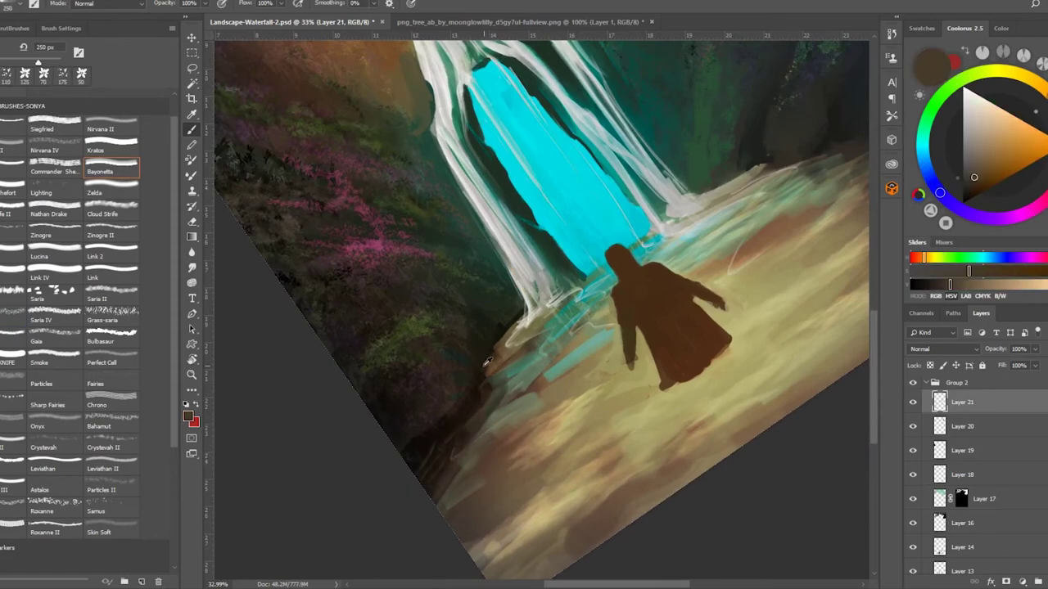
{"action": "mouse_move", "coordinate": [492, 396]}
{"action": "left_mouse_down"}
{"action": "mouse_move", "coordinate": [515, 404]}
{"action": "mouse_move", "coordinate": [499, 491]}
{"action": "mouse_move", "coordinate": [475, 508]}
{"action": "mouse_move", "coordinate": [422, 424]}
{"action": "mouse_move", "coordinate": [462, 344]}
{"action": "left_mouse_up"}
{"action": "left_click", "coordinate": [515, 405], "text": "alt"}
{"action": "left_click", "coordinate": [515, 405], "text": "alt"}
Enlarge the Bayonetta brush to 500 px and blend sampled sand and brown tones across the left foreground ground.
{"action": "key", "text": "bracketright"}
{"action": "key", "text": "bracketright"}
{"action": "key", "text": "bracketright"}
{"action": "left_click", "coordinate": [499, 491], "text": "alt"}
{"action": "left_click", "coordinate": [633, 382], "text": "alt"}
{"action": "left_click", "coordinate": [421, 424], "text": "alt"}
{"action": "left_click", "coordinate": [528, 381], "text": "alt"}
{"action": "left_click", "coordinate": [446, 507], "text": "alt"}
{"action": "mouse_move", "coordinate": [528, 381]}
{"action": "left_mouse_down"}
{"action": "mouse_move", "coordinate": [446, 507]}
{"action": "mouse_move", "coordinate": [532, 357]}
{"action": "left_mouse_up"}
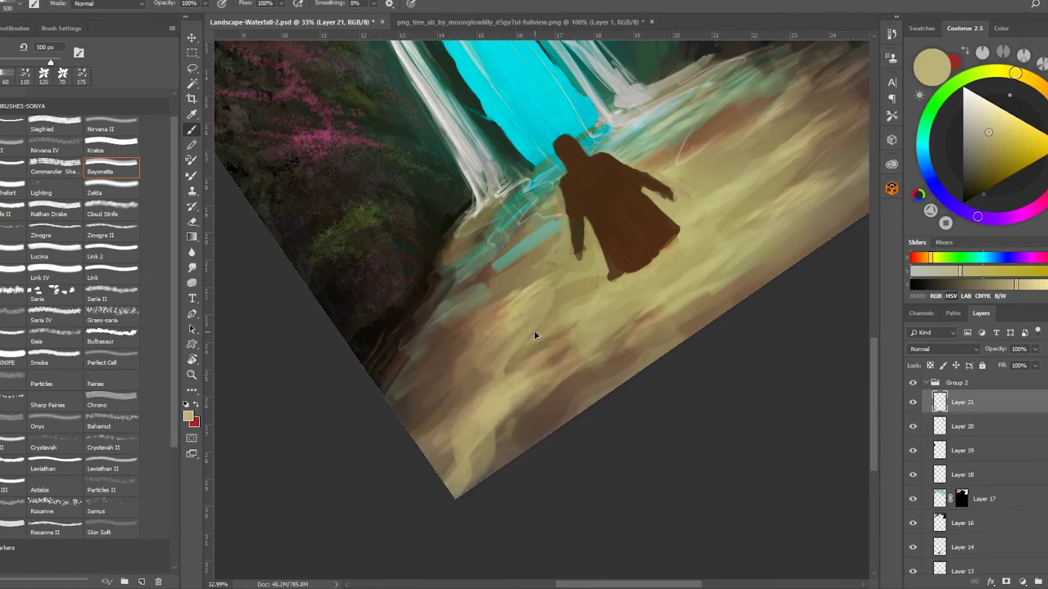
Paint sampled dark brown shadow streaks across the right foreground ground with the 500 px Bayonetta brush.
{"action": "left_click", "coordinate": [541, 410], "text": "alt"}
{"action": "left_click_drag", "start_coordinate": [540, 409], "coordinate": [618, 427]}
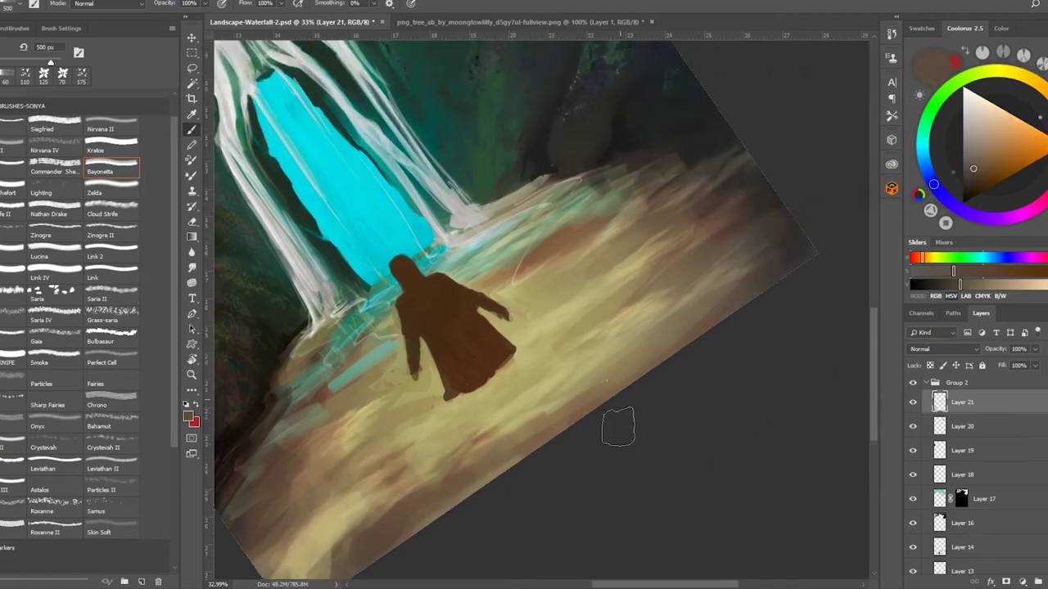
{"action": "left_click", "coordinate": [793, 222], "text": "alt"}
{"action": "left_click_drag", "start_coordinate": [741, 245], "coordinate": [646, 299]}
{"action": "left_click", "coordinate": [708, 286], "text": "alt"}
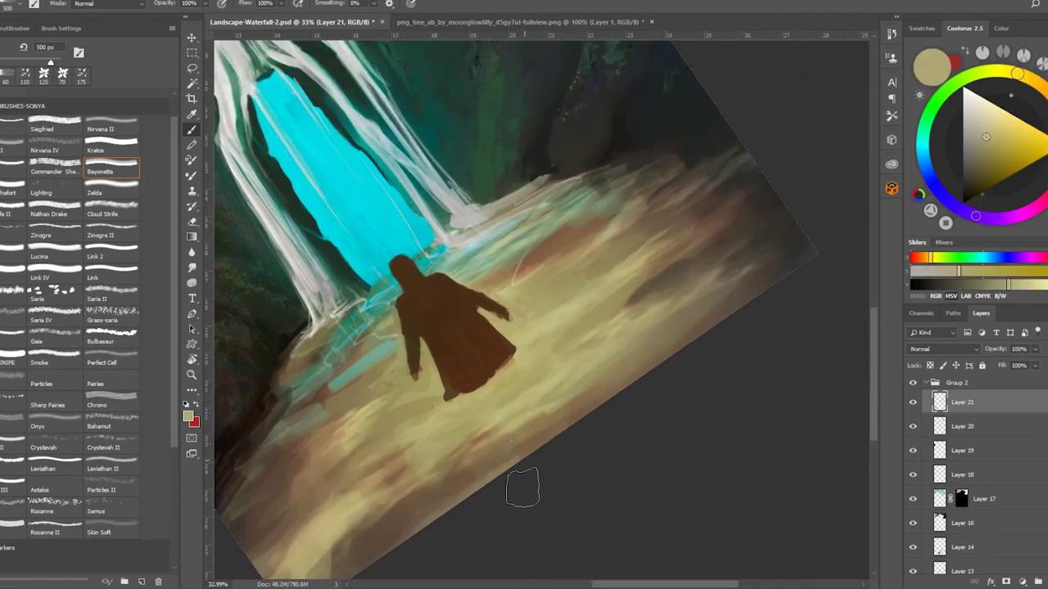
Straighten and fit the canvas, compare the painting with Group 2 hidden and shown, and collapse the group.
{"action": "key", "text": "r"}
{"action": "key", "text": "Escape"}
{"action": "key", "text": "z"}
{"action": "key", "text": "ctrl+0"}
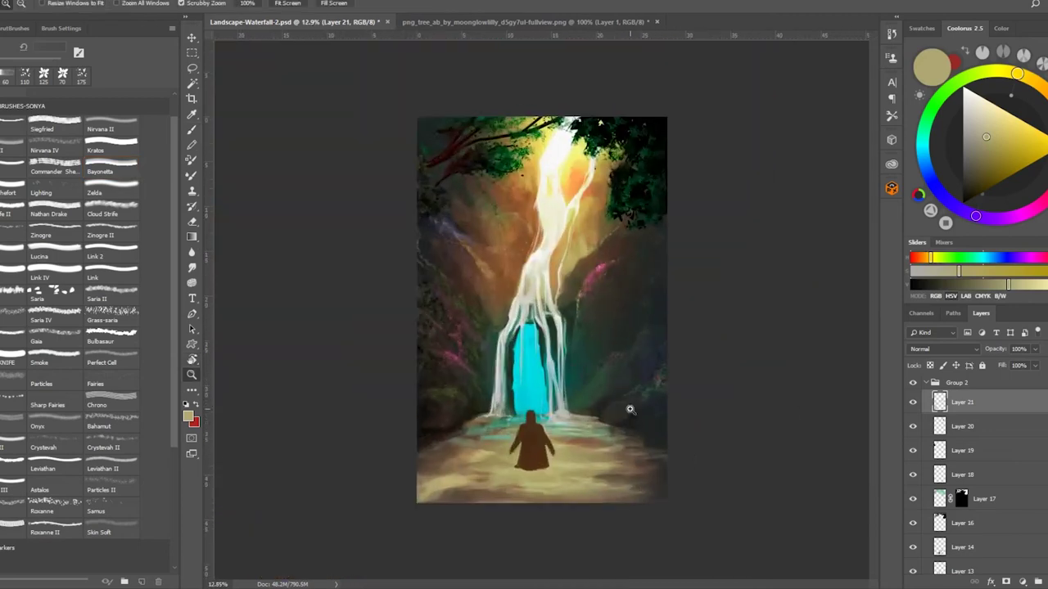
{"action": "left_click", "coordinate": [913, 383]}
{"action": "left_click", "coordinate": [912, 384]}
{"action": "left_click", "coordinate": [913, 383]}
{"action": "left_click", "coordinate": [913, 383]}
{"action": "left_click", "coordinate": [913, 383]}
{"action": "left_click", "coordinate": [913, 384]}
{"action": "left_click", "coordinate": [925, 383]}
{"action": "left_click", "coordinate": [913, 383]}
{"action": "left_click", "coordinate": [913, 383]}
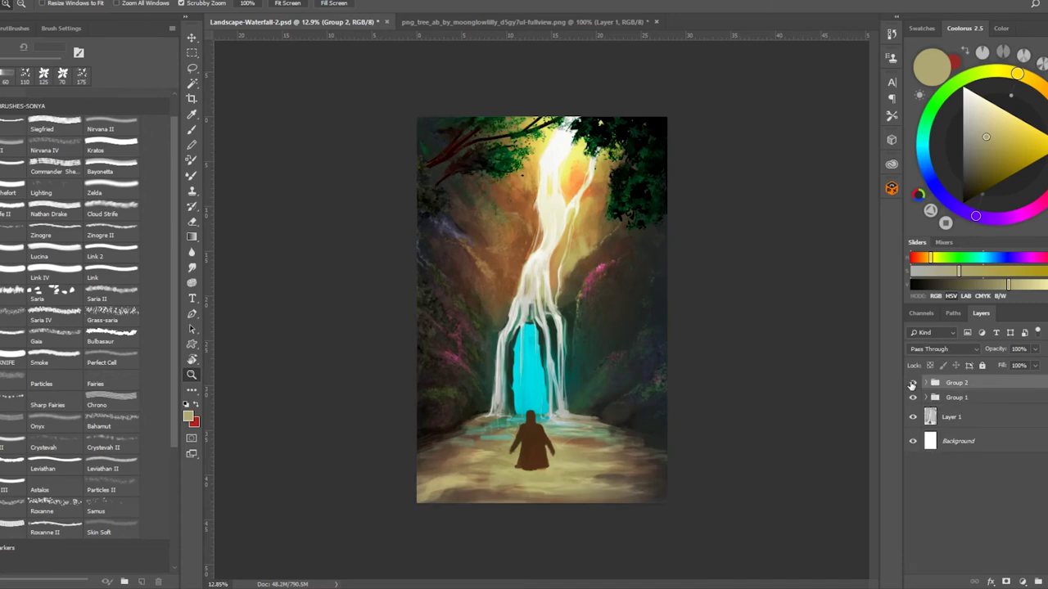
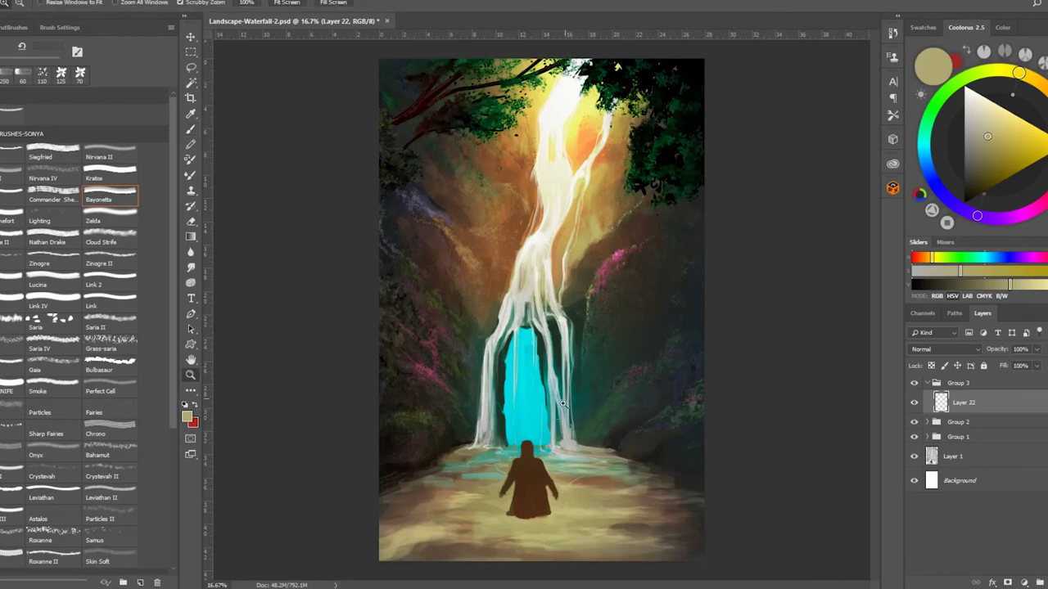
Paint a dark red strand of hair down the back of the figure's head with the Link brush.
{"action": "scroll", "coordinate": [564, 519], "scroll_direction": "up", "scroll_amount": 5}
{"action": "left_click", "coordinate": [111, 306]}
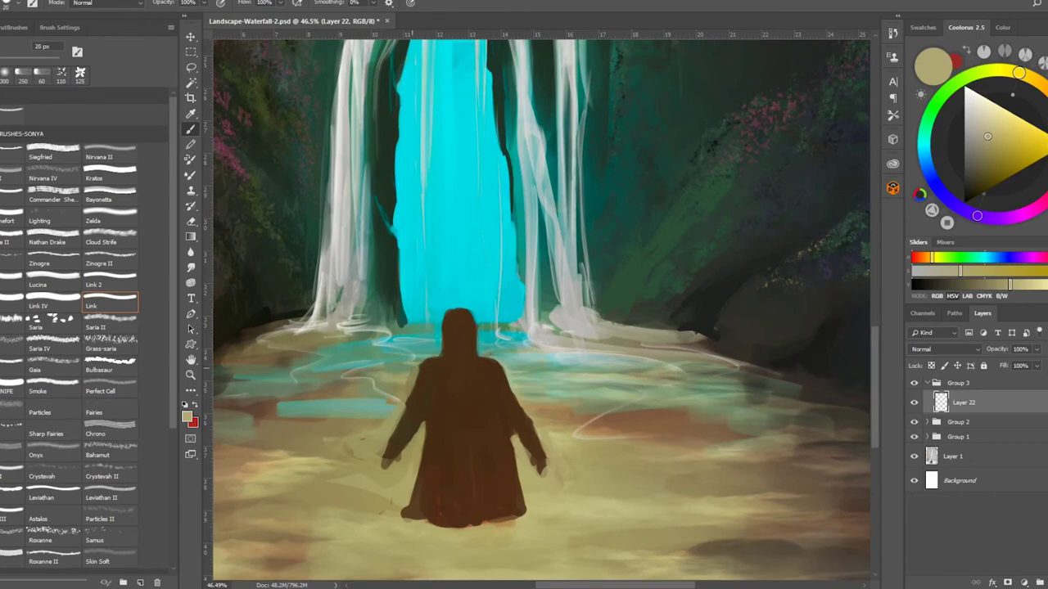
{"action": "left_click", "coordinate": [406, 370], "text": "alt"}
{"action": "left_click", "coordinate": [394, 363], "text": "alt"}
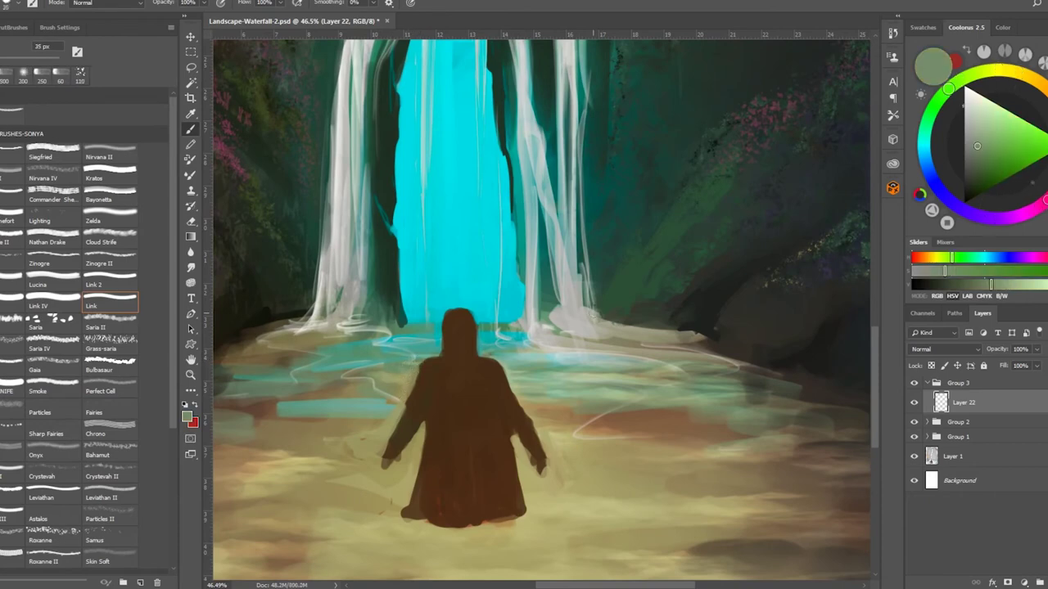
{"action": "left_click_drag", "start_coordinate": [947, 88], "coordinate": [932, 110]}
{"action": "left_click", "coordinate": [996, 171]}
{"action": "left_click_drag", "start_coordinate": [448, 316], "coordinate": [453, 415]}
{"action": "key", "text": "bracketright"}
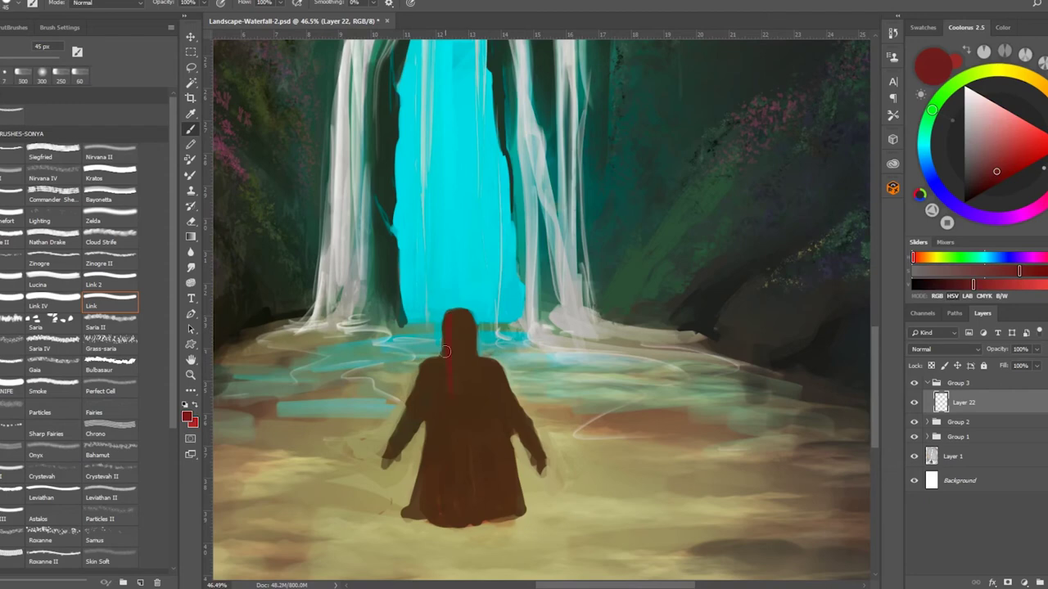
Fill in the figure's long red hair and round off the top of the head with the Bayonetta brush at 30 px.
{"action": "left_click", "coordinate": [118, 200]}
{"action": "mouse_move", "coordinate": [454, 328]}
{"action": "left_mouse_down"}
{"action": "mouse_move", "coordinate": [457, 461]}
{"action": "mouse_move", "coordinate": [459, 328]}
{"action": "mouse_move", "coordinate": [471, 369]}
{"action": "left_mouse_up"}
{"action": "key", "text": "bracketleft"}
{"action": "left_click", "coordinate": [473, 350], "text": "alt"}
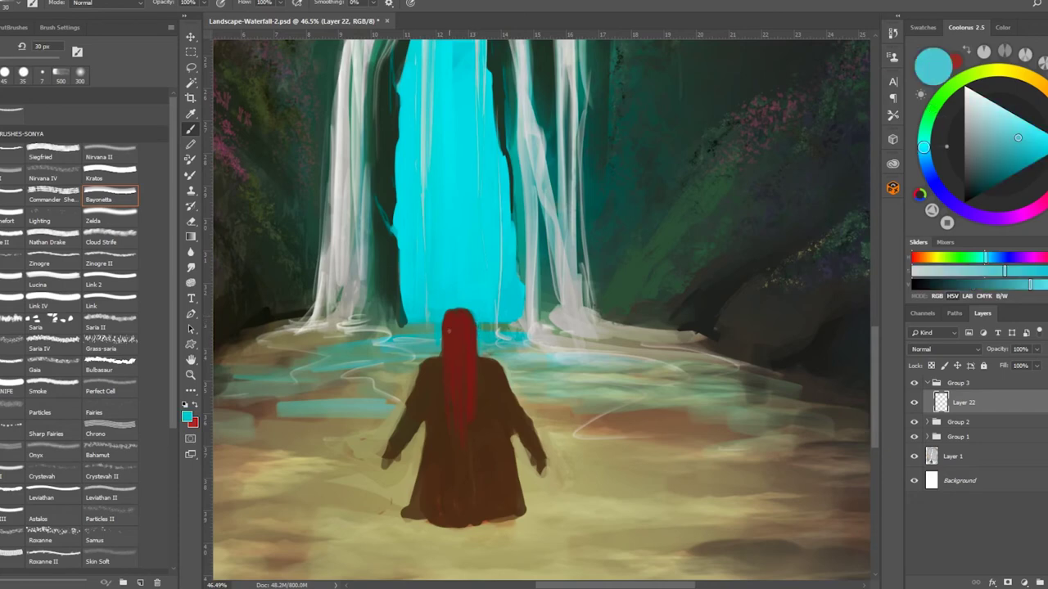
{"action": "left_click", "coordinate": [454, 313], "text": "alt"}
{"action": "mouse_move", "coordinate": [457, 313]}
{"action": "left_mouse_down"}
{"action": "mouse_move", "coordinate": [472, 304]}
{"action": "mouse_move", "coordinate": [446, 312]}
{"action": "left_mouse_up"}
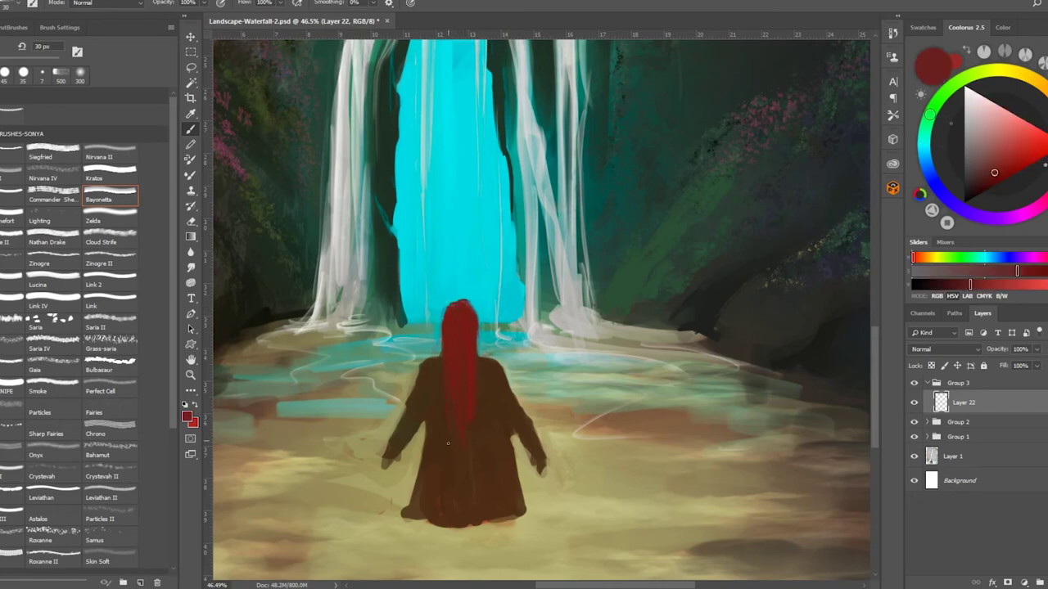
Paint the body of the figure's robe dark green on both sides of the hair, using colors sampled from the scene.
{"action": "left_click", "coordinate": [418, 377], "text": "alt"}
{"action": "left_click", "coordinate": [436, 363], "text": "alt"}
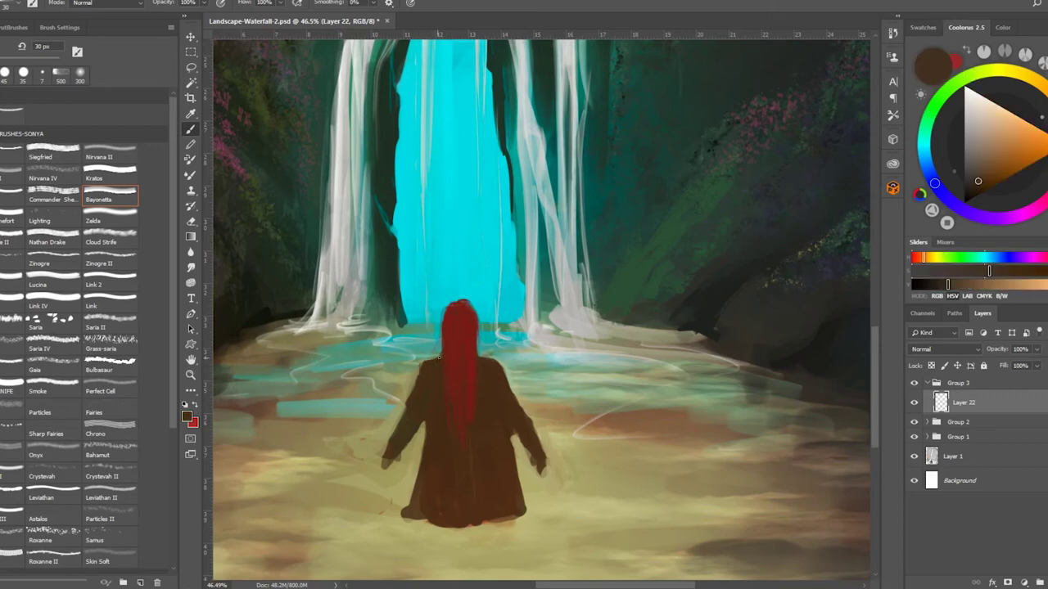
{"action": "left_click", "coordinate": [819, 213], "text": "alt"}
{"action": "key", "text": "bracketright"}
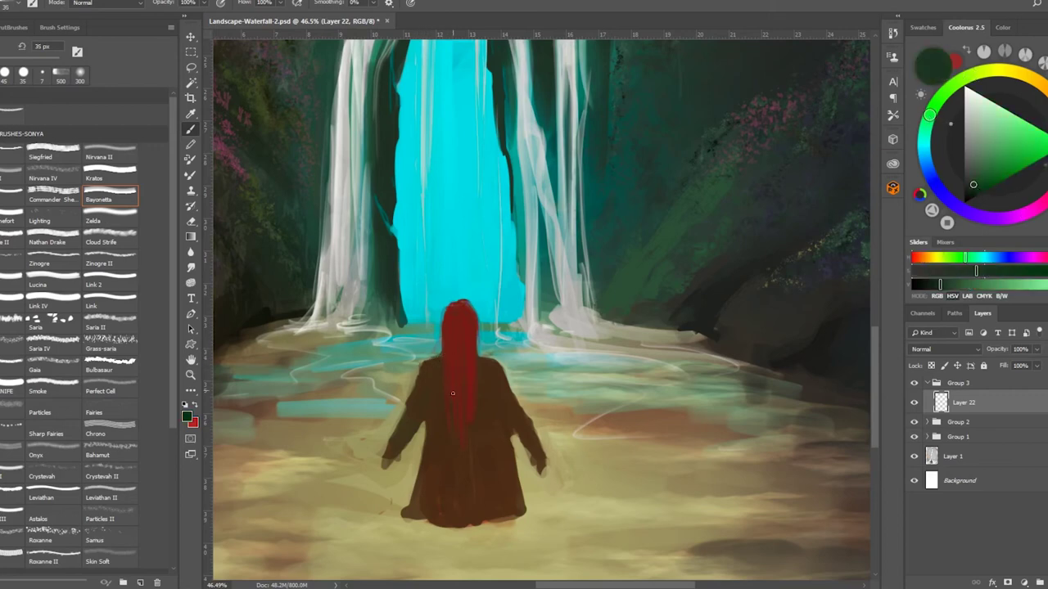
{"action": "left_click", "coordinate": [434, 381], "text": "alt"}
{"action": "key", "text": "bracketright"}
{"action": "left_click_drag", "start_coordinate": [433, 364], "coordinate": [432, 492]}
{"action": "left_click", "coordinate": [442, 478], "text": "alt"}
{"action": "left_click_drag", "start_coordinate": [487, 367], "coordinate": [503, 491]}
{"action": "key", "text": "bracketright"}
{"action": "key", "text": "bracketright"}
{"action": "mouse_move", "coordinate": [491, 422]}
{"action": "left_mouse_down"}
{"action": "mouse_move", "coordinate": [437, 395]}
{"action": "mouse_move", "coordinate": [462, 509]}
{"action": "mouse_move", "coordinate": [453, 494]}
{"action": "mouse_move", "coordinate": [462, 508]}
{"action": "mouse_move", "coordinate": [484, 497]}
{"action": "mouse_move", "coordinate": [435, 460]}
{"action": "mouse_move", "coordinate": [416, 525]}
{"action": "mouse_move", "coordinate": [445, 512]}
{"action": "mouse_move", "coordinate": [481, 527]}
{"action": "mouse_move", "coordinate": [503, 453]}
{"action": "mouse_move", "coordinate": [495, 409]}
{"action": "left_mouse_up"}
Paint light grey upper sleeves on both of the figure's arms with the Bayonetta brush at 70 px.
{"action": "key", "text": "bracketleft"}
{"action": "key", "text": "bracketleft"}
{"action": "key", "text": "bracketleft"}
{"action": "key", "text": "bracketleft"}
{"action": "key", "text": "bracketleft"}
{"action": "key", "text": "bracketleft"}
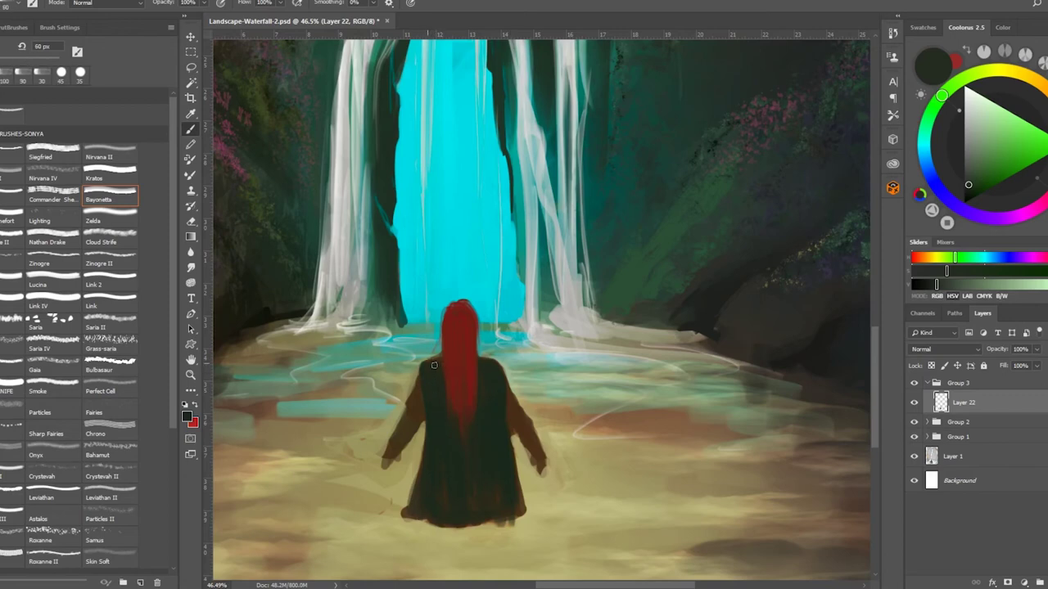
{"action": "key", "text": "bracketleft"}
{"action": "left_click", "coordinate": [967, 154]}
{"action": "key", "text": "bracketright"}
{"action": "key", "text": "bracketright"}
{"action": "key", "text": "bracketright"}
{"action": "left_click_drag", "start_coordinate": [414, 385], "coordinate": [409, 416]}
{"action": "left_click_drag", "start_coordinate": [507, 413], "coordinate": [514, 410]}
{"action": "left_click", "coordinate": [511, 405], "text": "alt"}
{"action": "left_click", "coordinate": [576, 339], "text": "alt"}
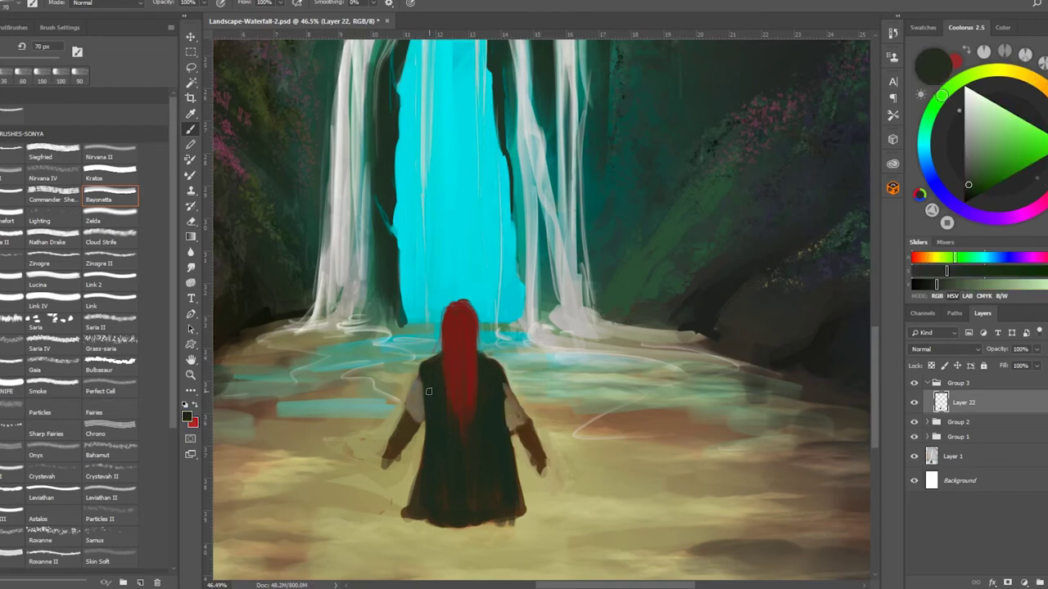
Reshape the figure's left forearm and hand with sampled brown, trimming the outline with the surrounding sand color.
{"action": "left_click", "coordinate": [405, 421], "text": "alt"}
{"action": "key", "text": "bracketleft"}
{"action": "key", "text": "bracketleft"}
{"action": "key", "text": "bracketleft"}
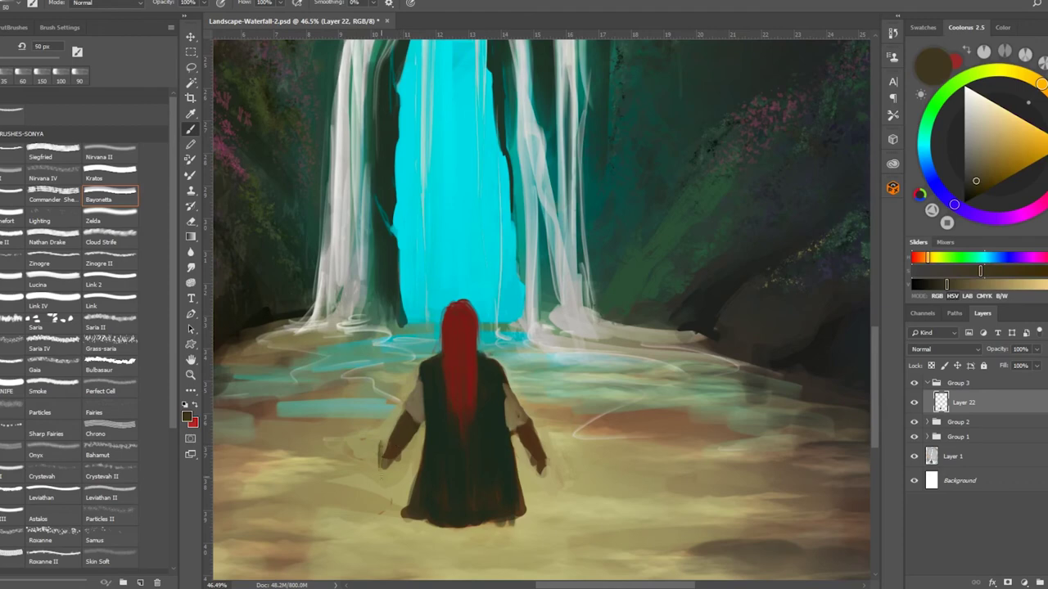
{"action": "left_click", "coordinate": [401, 436], "text": "alt"}
{"action": "left_click", "coordinate": [400, 449], "text": "alt"}
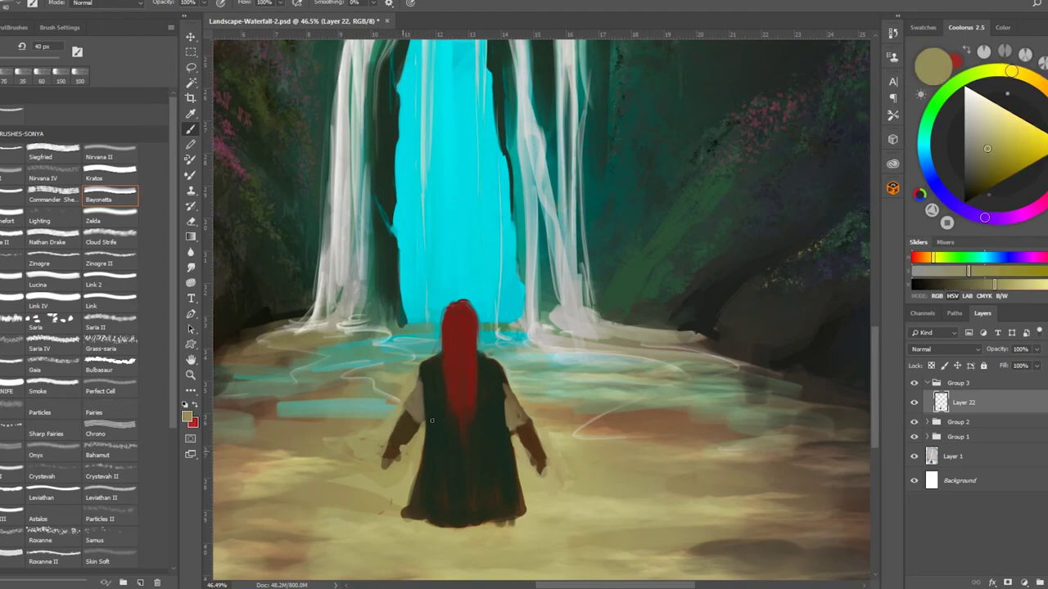
Refine the figure's left forearm and hand with sampled brown and sand colors using the Link brush at 25 px.
{"action": "left_click", "coordinate": [111, 305]}
{"action": "key", "text": "bracketright"}
{"action": "key", "text": "bracketright"}
{"action": "key", "text": "bracketright"}
{"action": "key", "text": "bracketright"}
{"action": "key", "text": "bracketright"}
{"action": "left_click", "coordinate": [395, 443], "text": "alt"}
{"action": "left_click", "coordinate": [384, 463], "text": "alt"}
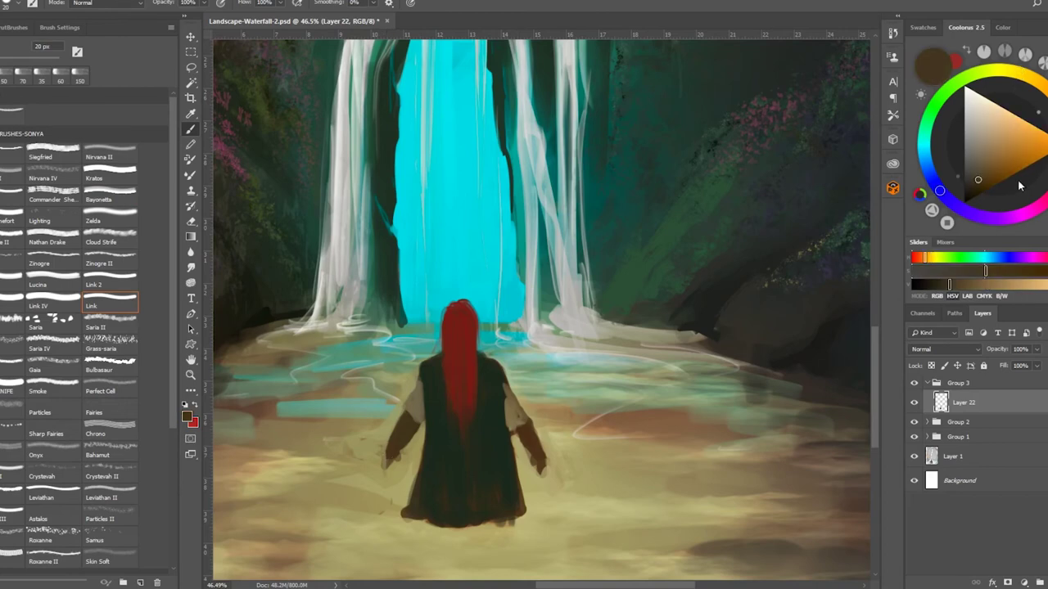
{"action": "key", "text": "bracketright"}
{"action": "left_click_drag", "start_coordinate": [984, 166], "coordinate": [983, 169]}
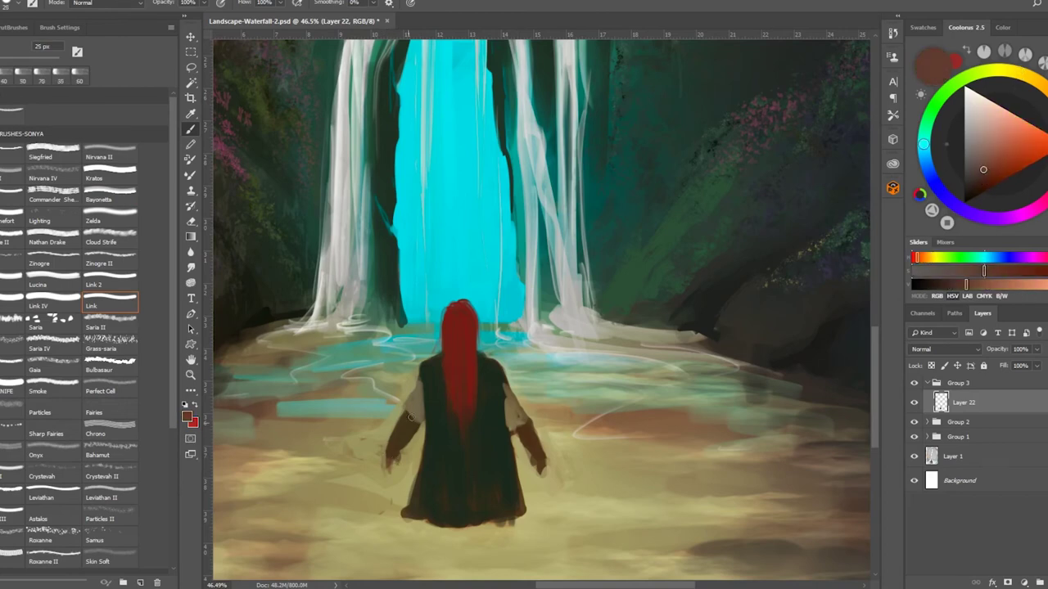
{"action": "left_click", "coordinate": [395, 449], "text": "alt"}
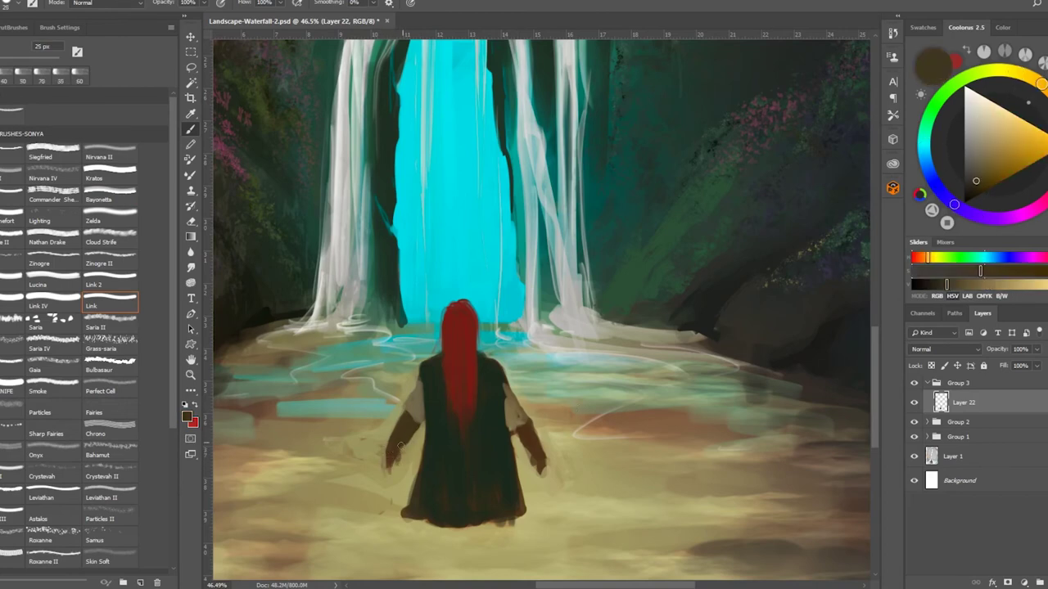
{"action": "left_click", "coordinate": [401, 424], "text": "alt"}
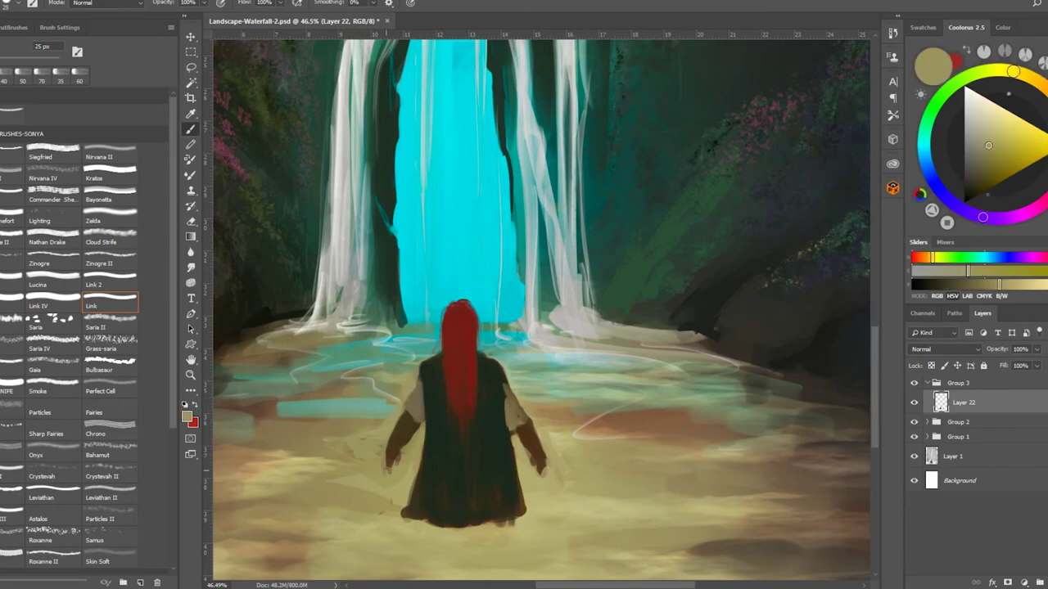
Reshape the figure's right hand and round out the right sleeve with colors sampled from the arm, ground and sleeve.
{"action": "left_click", "coordinate": [525, 429], "text": "alt"}
{"action": "left_click", "coordinate": [530, 455], "text": "alt"}
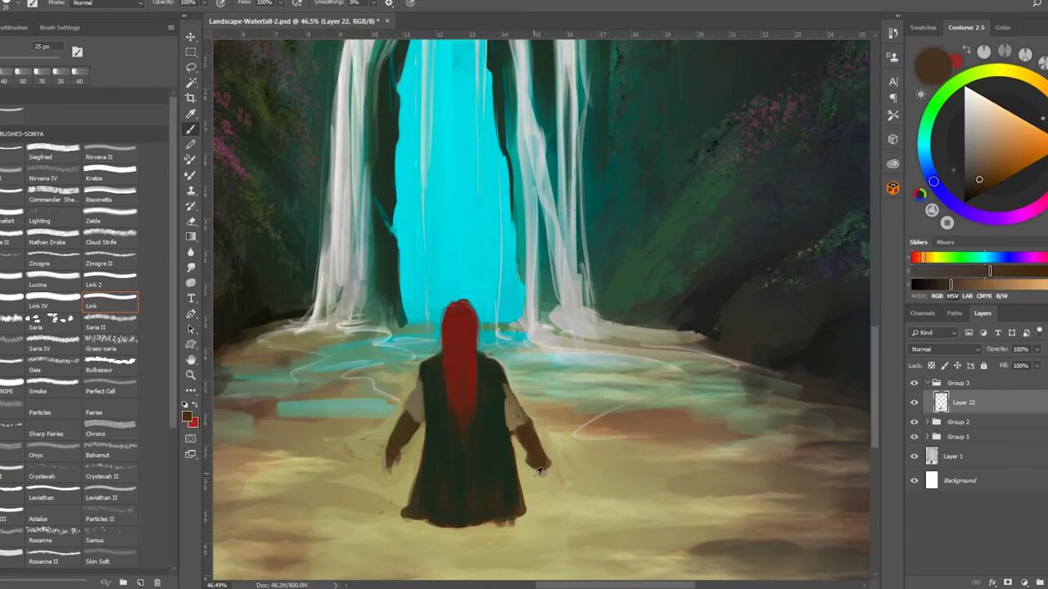
{"action": "left_click", "coordinate": [641, 425], "text": "alt"}
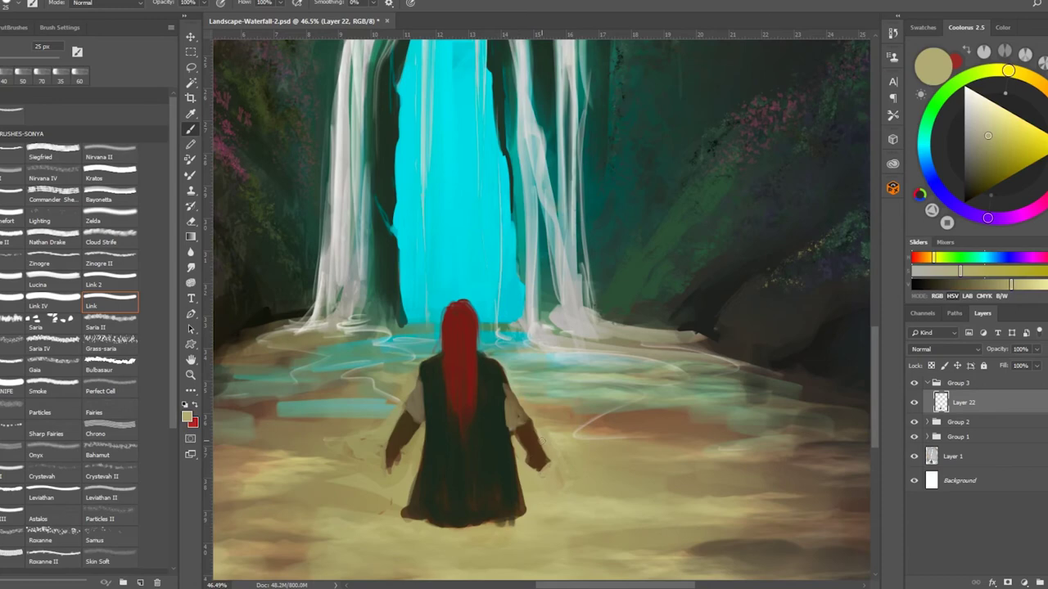
{"action": "left_click", "coordinate": [499, 377], "text": "alt"}
{"action": "left_click", "coordinate": [518, 397], "text": "alt"}
Fill out the figure's left fist with sampled dark brown, then shift the paint color to a reddish brown.
{"action": "left_click", "coordinate": [391, 458], "text": "alt"}
{"action": "left_click_drag", "start_coordinate": [392, 442], "coordinate": [387, 460]}
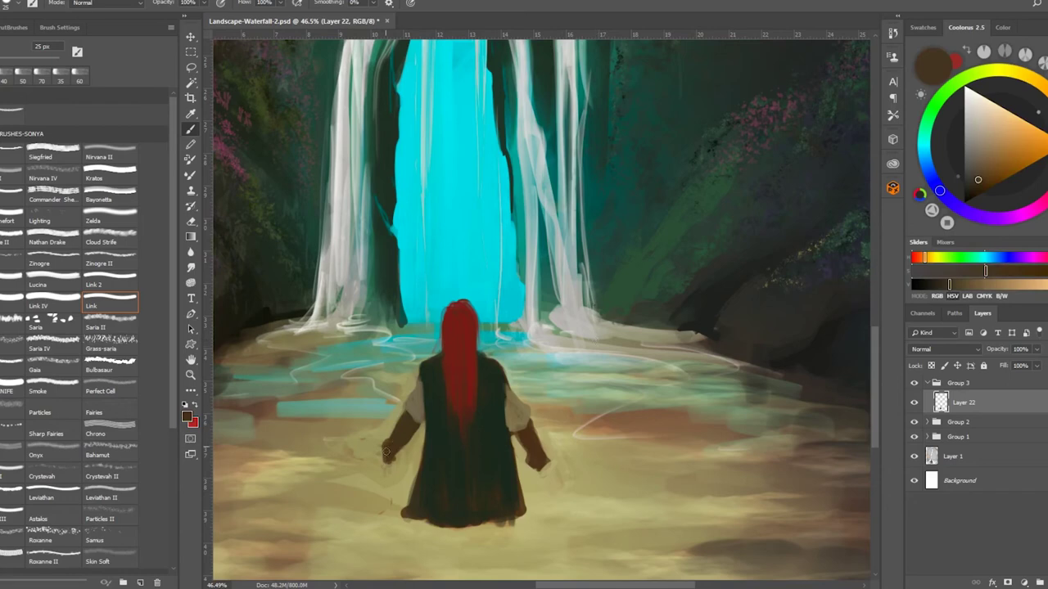
{"action": "left_click_drag", "start_coordinate": [940, 191], "coordinate": [944, 176]}
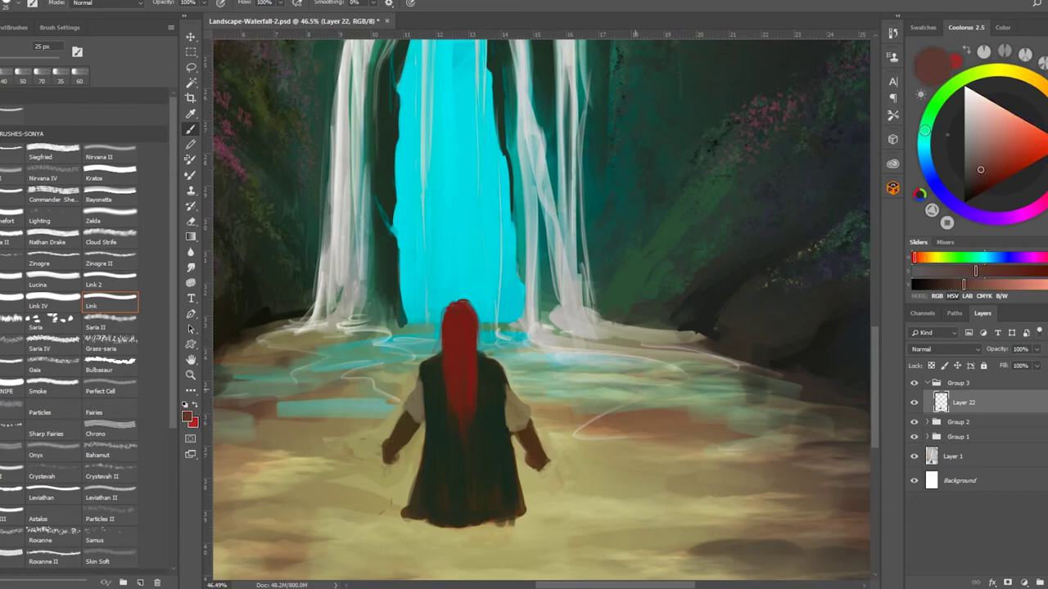
Touch up the figure's long hair with sampled reds using the Bayonetta brush at 40 px.
{"action": "left_click", "coordinate": [449, 344], "text": "alt"}
{"action": "key", "text": "comma"}
{"action": "left_click", "coordinate": [448, 406], "text": "alt"}
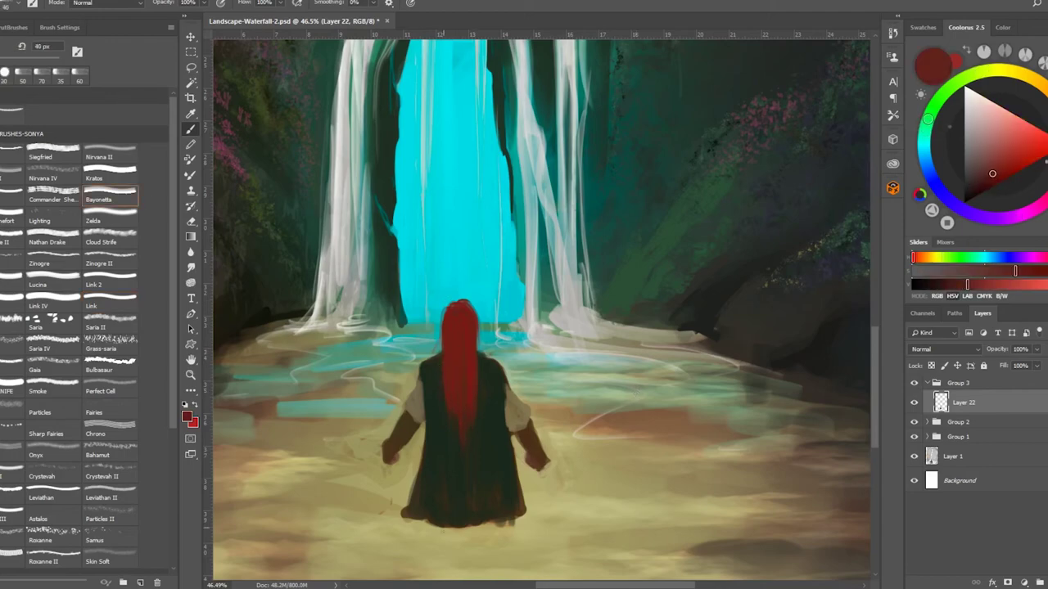
Rework the robe's bottom edge in a rotated view with sampled ground and dark robe colors, enlarging the Bayonetta brush to 175 px.
{"action": "key", "text": "r"}
{"action": "key", "text": "bracketright"}
{"action": "key", "text": "bracketright"}
{"action": "key", "text": "bracketright"}
{"action": "key", "text": "bracketright"}
{"action": "key", "text": "bracketright"}
{"action": "left_click", "coordinate": [351, 276], "text": "alt"}
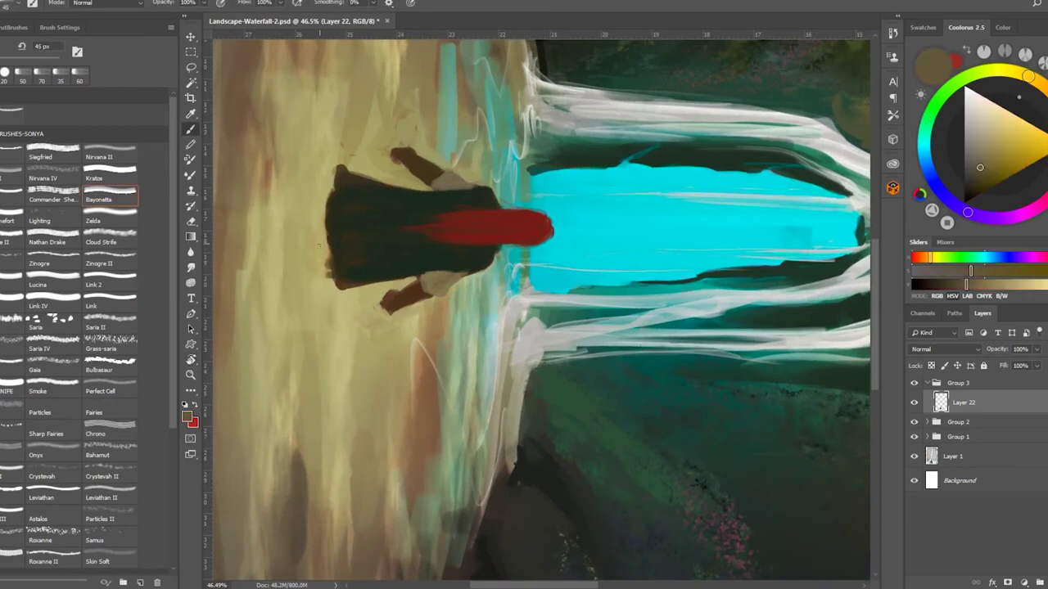
{"action": "key", "text": "bracketright"}
{"action": "key", "text": "bracketright"}
{"action": "left_click", "coordinate": [320, 277], "text": "alt"}
{"action": "left_click", "coordinate": [321, 280], "text": "alt"}
{"action": "key", "text": "bracketright"}
{"action": "key", "text": "bracketright"}
{"action": "mouse_move", "coordinate": [311, 288]}
{"action": "left_mouse_down"}
{"action": "mouse_move", "coordinate": [326, 202]}
{"action": "mouse_move", "coordinate": [348, 291]}
{"action": "left_mouse_up"}
{"action": "left_click", "coordinate": [343, 238], "text": "alt"}
{"action": "key", "text": "r"}
Round off the robe's hem with dark green and cover the smears beside it with sampled sand color at 175 px.
{"action": "scroll", "coordinate": [451, 339], "scroll_direction": "down", "scroll_amount": 5}
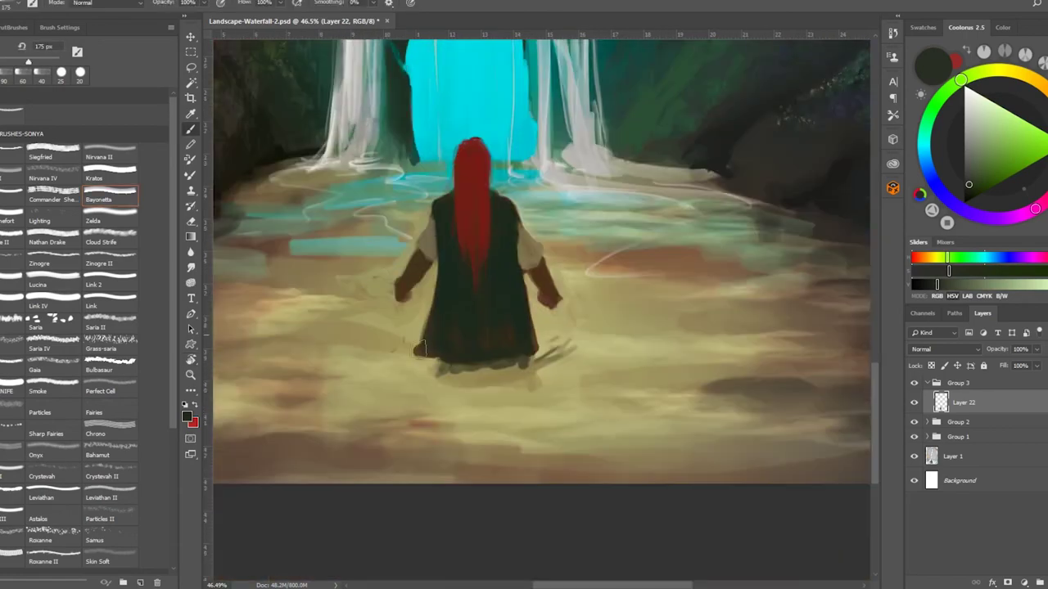
{"action": "left_click", "coordinate": [433, 337], "text": "alt"}
{"action": "left_click", "coordinate": [487, 389], "text": "alt"}
{"action": "left_click_drag", "start_coordinate": [458, 382], "coordinate": [557, 360]}
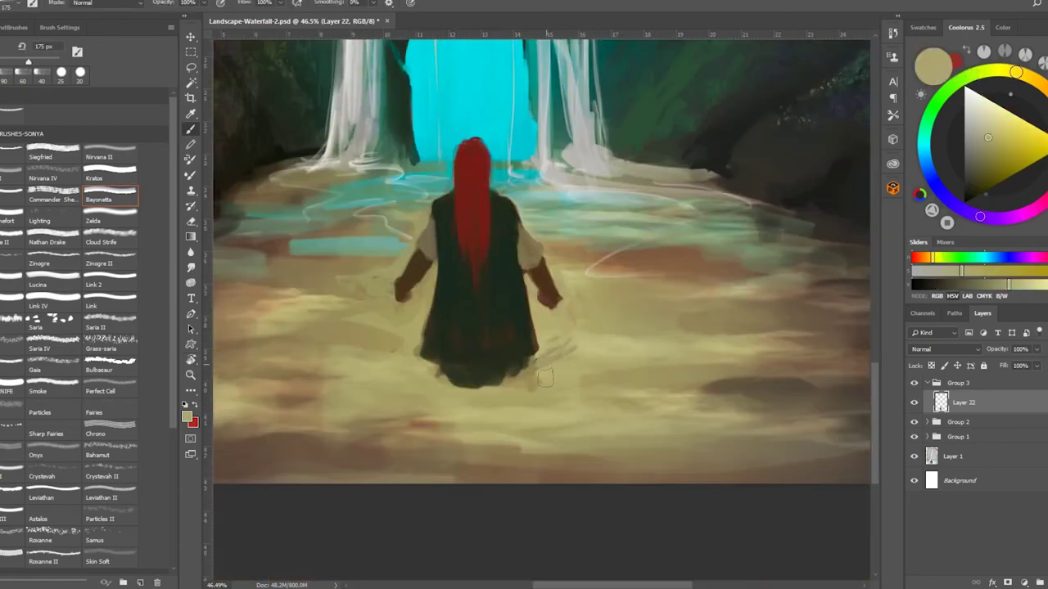
Paint sandy ripples and a dark reflection in the water below the robe's hem, alternating sampled colors.
{"action": "left_click", "coordinate": [483, 400], "text": "alt"}
{"action": "mouse_move", "coordinate": [482, 400]}
{"action": "left_mouse_down"}
{"action": "mouse_move", "coordinate": [458, 386]}
{"action": "mouse_move", "coordinate": [507, 392]}
{"action": "left_mouse_up"}
{"action": "left_click", "coordinate": [449, 392], "text": "alt"}
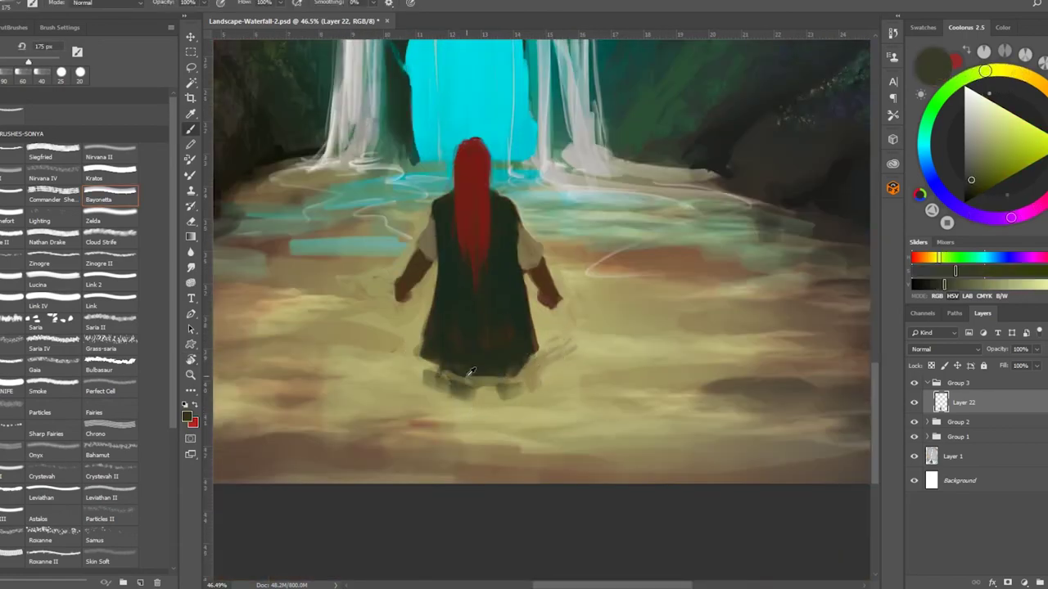
{"action": "left_click", "coordinate": [470, 367], "text": "alt"}
{"action": "left_click_drag", "start_coordinate": [438, 405], "coordinate": [524, 401]}
{"action": "left_click", "coordinate": [488, 387], "text": "alt"}
Clean up both corners of the robe's hem with a smaller brush and colors sampled around them.
{"action": "key", "text": "bracketleft"}
{"action": "key", "text": "bracketleft"}
{"action": "left_click", "coordinate": [544, 350], "text": "alt"}
{"action": "left_click", "coordinate": [432, 354], "text": "alt"}
{"action": "left_click", "coordinate": [428, 352], "text": "alt"}
Blend the sand and shallow water to the figure's left with sampled brown tones using a 200 px brush.
{"action": "key", "text": "bracketright"}
{"action": "key", "text": "bracketright"}
{"action": "key", "text": "bracketright"}
{"action": "left_click", "coordinate": [411, 258], "text": "alt"}
{"action": "left_click", "coordinate": [335, 262], "text": "alt"}
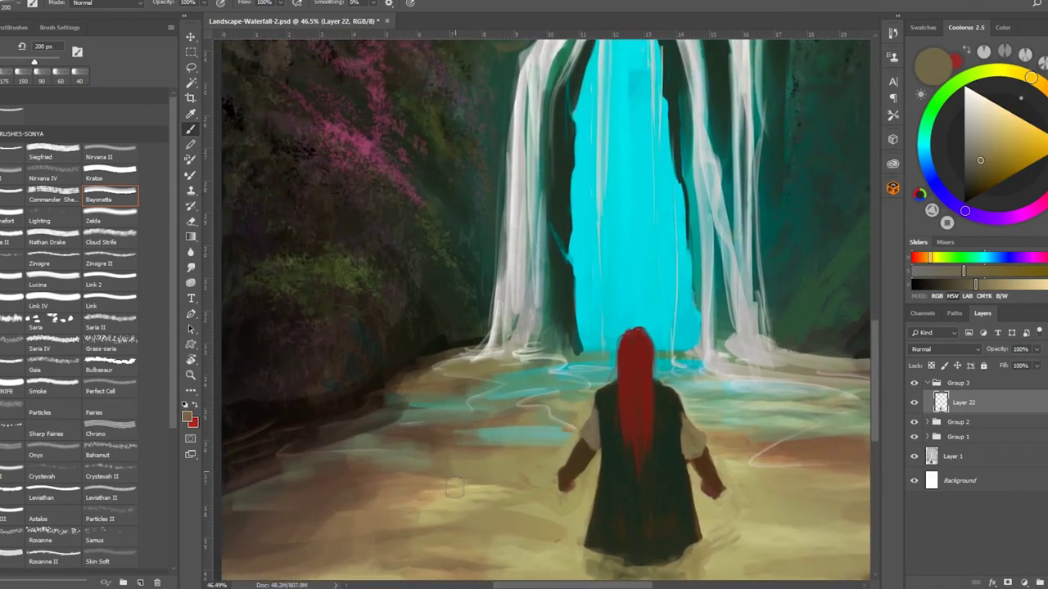
Darken the rocky bank on the left with colors sampled from the cliff, using a 125 px brush.
{"action": "left_click", "coordinate": [249, 413], "text": "alt"}
{"action": "key", "text": "bracketleft"}
{"action": "key", "text": "bracketleft"}
{"action": "key", "text": "bracketleft"}
{"action": "left_click", "coordinate": [403, 346], "text": "alt"}
{"action": "left_click", "coordinate": [379, 342], "text": "alt"}
{"action": "left_click", "coordinate": [394, 366], "text": "alt"}
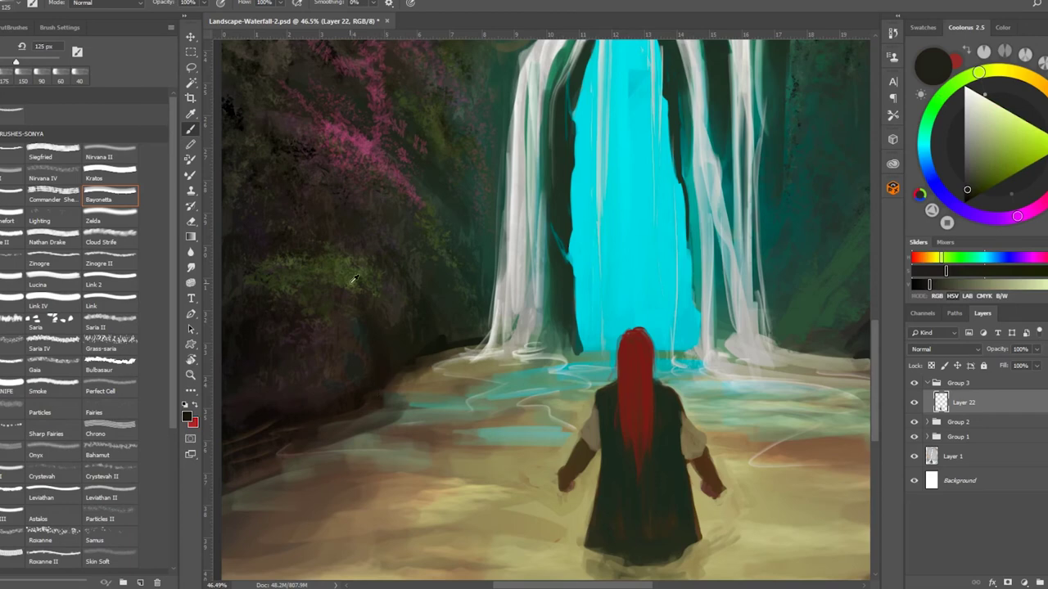
Add green leaf specks and trailing vines to the left cliff foliage with the Bulbasaur brush at about 45 px.
{"action": "left_click", "coordinate": [346, 297], "text": "alt"}
{"action": "left_click", "coordinate": [110, 369]}
{"action": "left_click_drag", "start_coordinate": [270, 262], "coordinate": [357, 300]}
{"action": "key", "text": "bracketleft"}
{"action": "key", "text": "bracketleft"}
{"action": "key", "text": "bracketleft"}
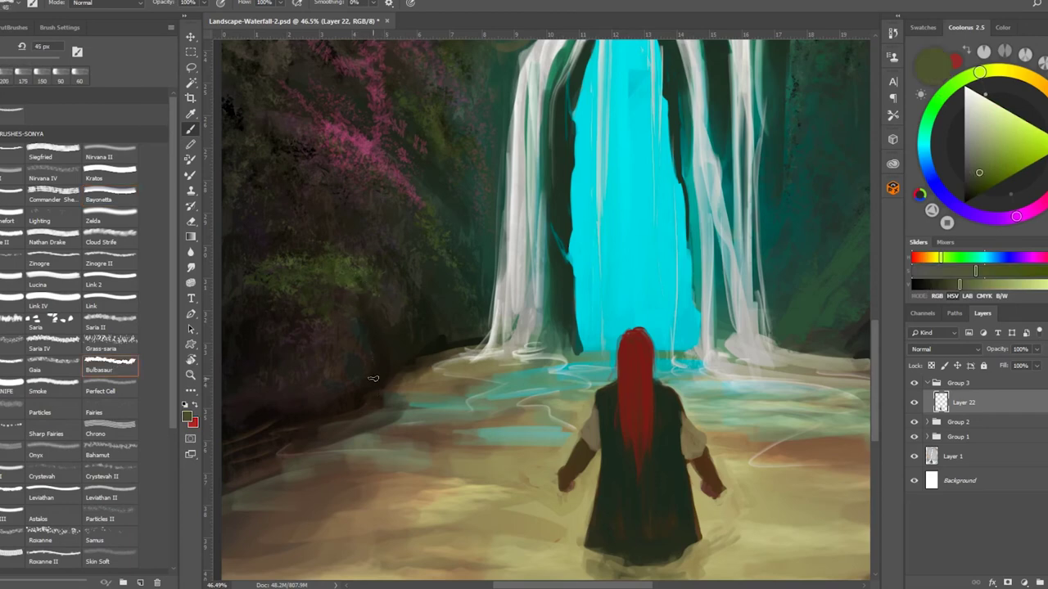
{"action": "left_click", "coordinate": [389, 299], "text": "alt"}
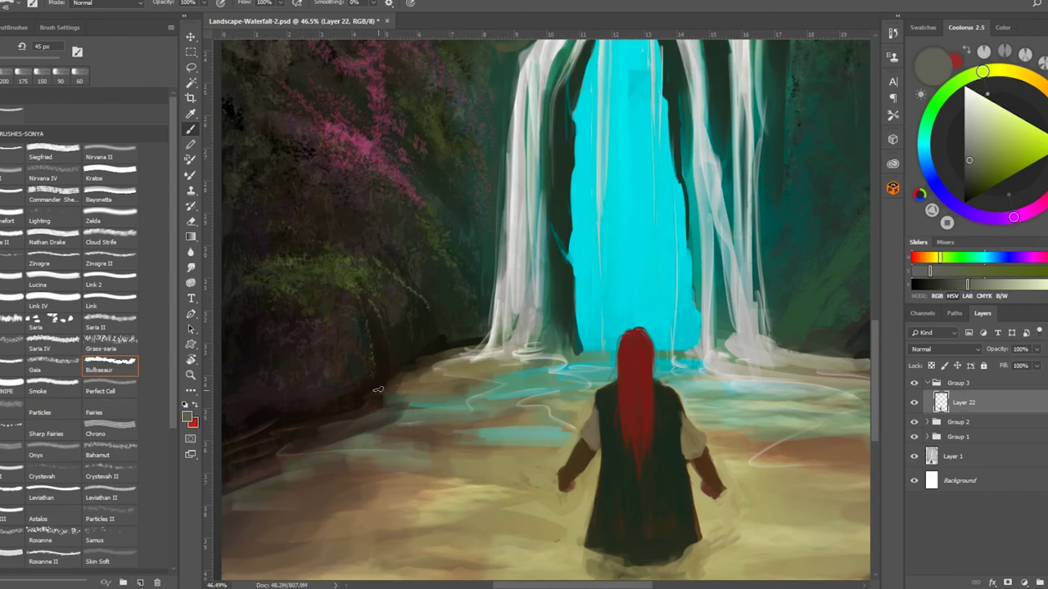
Touch up the dark left bank with a sampled near-black using the Bayonetta brush at 80 px.
{"action": "left_click", "coordinate": [110, 203]}
{"action": "left_click", "coordinate": [266, 426], "text": "alt"}
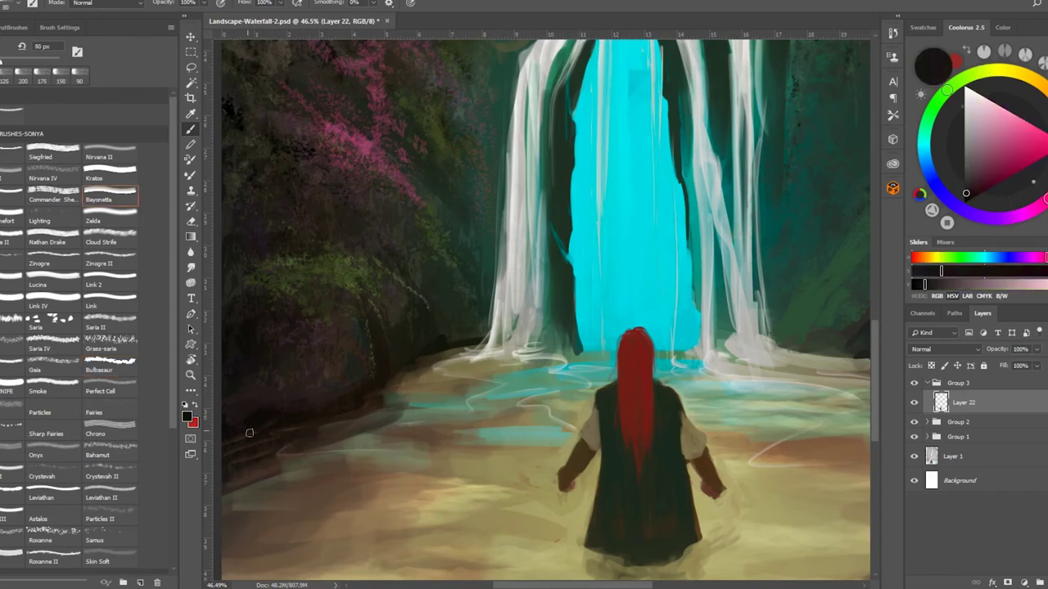
{"action": "left_click_drag", "start_coordinate": [743, 397], "coordinate": [671, 250]}
Paint sampled grey-green water strokes across the pool to the figure's left with a 175 px brush.
{"action": "key", "text": "bracketright"}
{"action": "key", "text": "bracketright"}
{"action": "key", "text": "bracketright"}
{"action": "key", "text": "bracketright"}
{"action": "key", "text": "bracketright"}
{"action": "left_click", "coordinate": [456, 352], "text": "alt"}
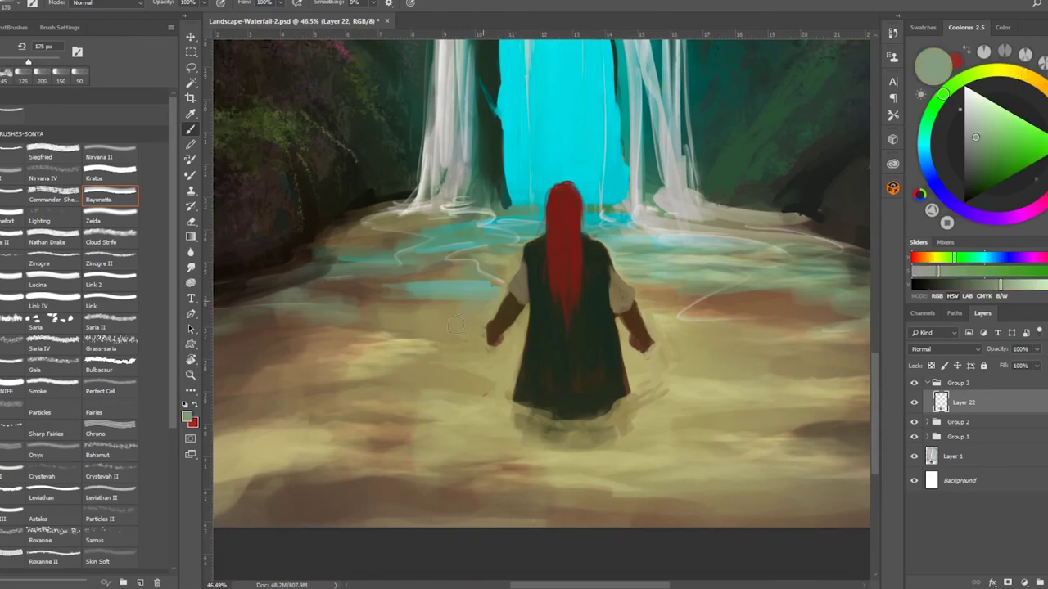
{"action": "left_click", "coordinate": [459, 278], "text": "alt"}
{"action": "left_click_drag", "start_coordinate": [398, 259], "coordinate": [446, 255]}
Paint grey-green water strokes over the reddish ground in the pool to the figure's right.
{"action": "left_click_drag", "start_coordinate": [747, 296], "coordinate": [785, 292]}
{"action": "left_click_drag", "start_coordinate": [728, 311], "coordinate": [799, 301]}
{"action": "left_click", "coordinate": [786, 328], "text": "alt"}
{"action": "left_click_drag", "start_coordinate": [768, 336], "coordinate": [843, 334]}
{"action": "left_click_drag", "start_coordinate": [748, 401], "coordinate": [633, 492]}
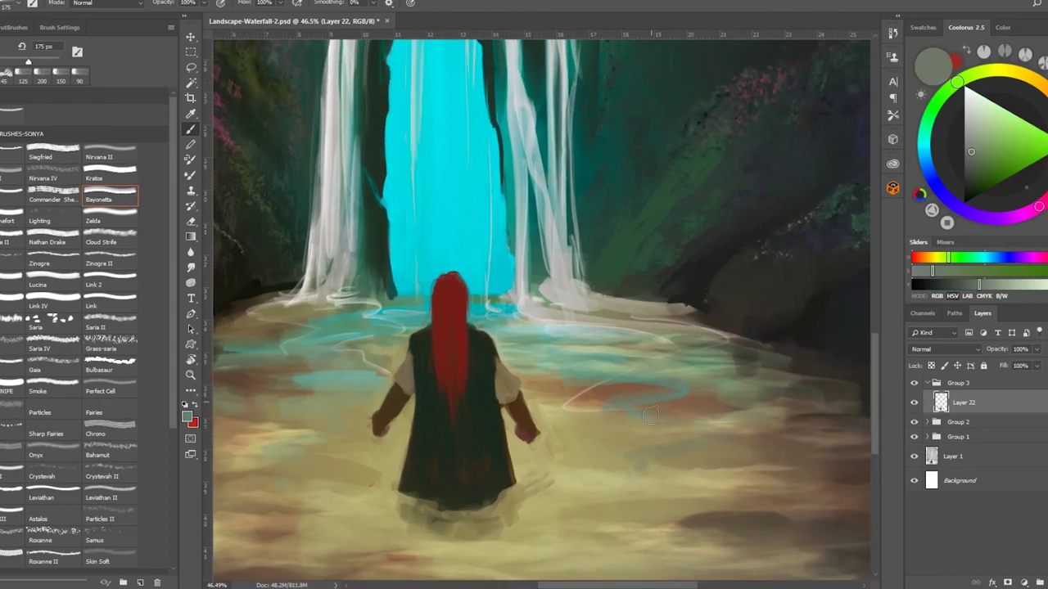
Refine the waterfall strands right of the cyan opening with sampled pale and dark tones, using the Bayonetta brush at 35 px.
{"action": "left_click", "coordinate": [538, 176], "text": "alt"}
{"action": "key", "text": "bracketleft"}
{"action": "key", "text": "bracketleft"}
{"action": "key", "text": "bracketleft"}
{"action": "key", "text": "bracketleft"}
{"action": "key", "text": "bracketleft"}
{"action": "key", "text": "bracketleft"}
{"action": "key", "text": "bracketleft"}
{"action": "key", "text": "bracketleft"}
{"action": "key", "text": "bracketleft"}
{"action": "key", "text": "bracketleft"}
{"action": "key", "text": "bracketleft"}
{"action": "left_click_drag", "start_coordinate": [538, 177], "coordinate": [552, 295]}
{"action": "left_click", "coordinate": [545, 288], "text": "alt"}
{"action": "left_click", "coordinate": [542, 245], "text": "alt"}
{"action": "left_click_drag", "start_coordinate": [540, 234], "coordinate": [539, 286]}
{"action": "left_click", "coordinate": [540, 246], "text": "alt"}
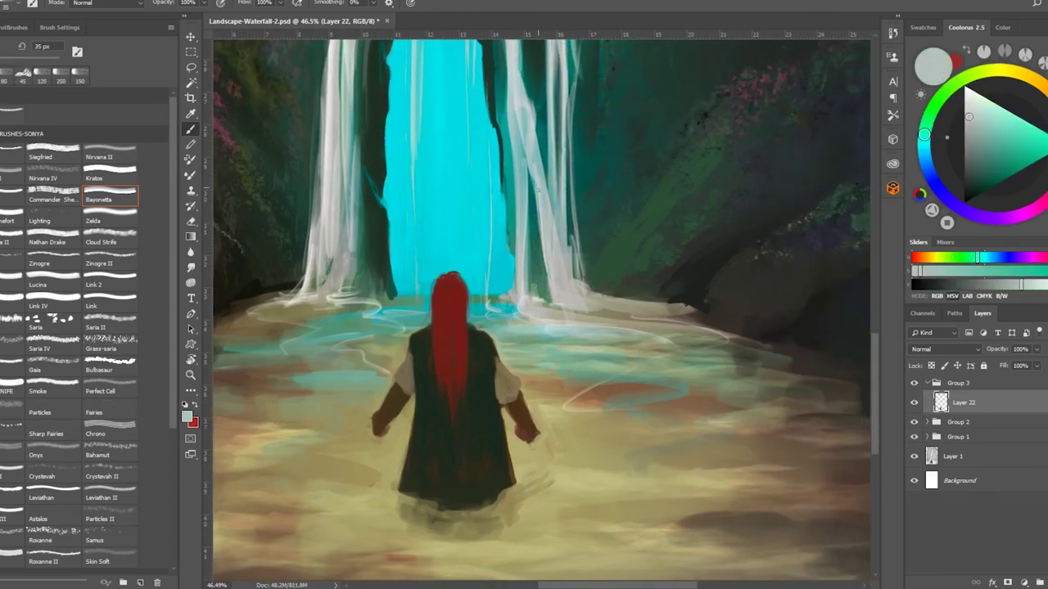
Rework the gap between the right waterfall strands with the Nathan Drake brush, using sampled dark teal and pale grey.
{"action": "left_click", "coordinate": [54, 241]}
{"action": "left_click", "coordinate": [529, 245], "text": "alt"}
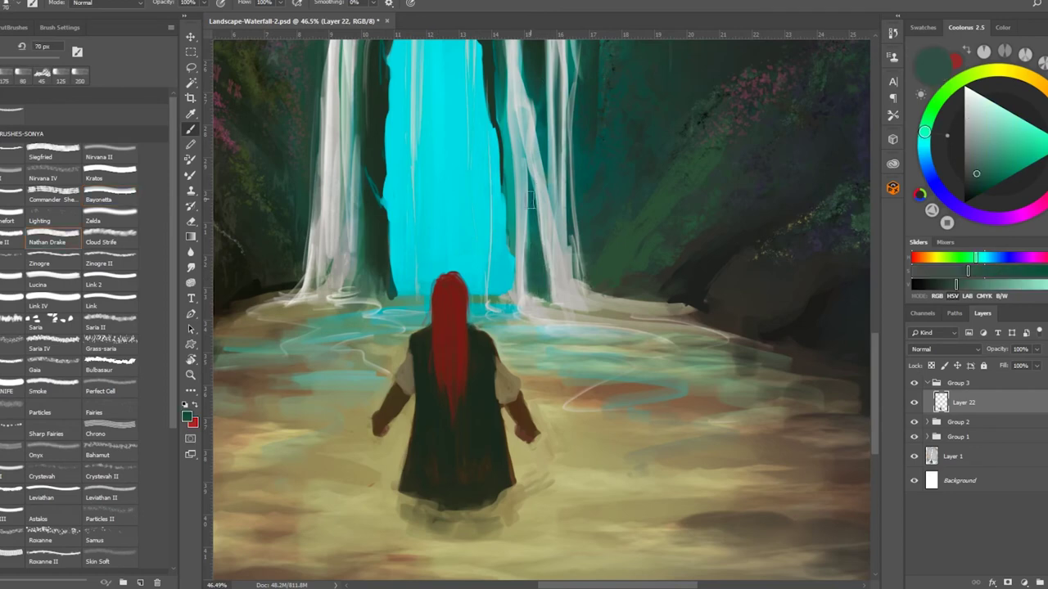
{"action": "left_click", "coordinate": [524, 204], "text": "alt"}
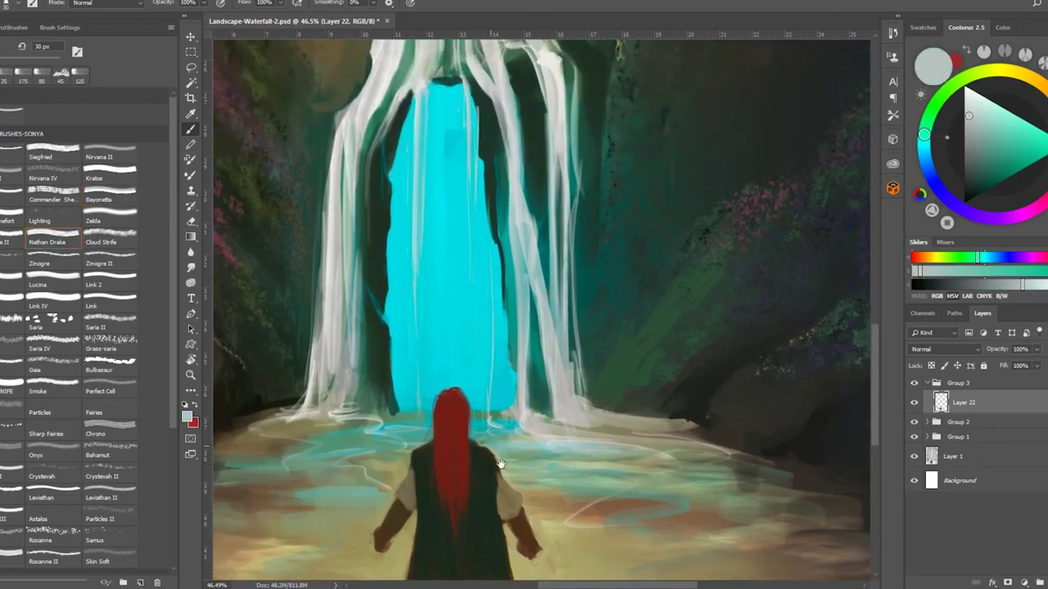
Add a Color Dodge layer and paint light cyan glow along the edges of the opening with the Bayonetta brush at 25 px.
{"action": "left_click", "coordinate": [111, 199]}
{"action": "left_click", "coordinate": [1008, 583]}
{"action": "left_click", "coordinate": [942, 349]}
{"action": "left_click", "coordinate": [933, 160]}
{"action": "left_click", "coordinate": [1008, 123]}
{"action": "mouse_move", "coordinate": [409, 102]}
{"action": "left_mouse_down"}
{"action": "mouse_move", "coordinate": [391, 190]}
{"action": "mouse_move", "coordinate": [385, 327]}
{"action": "mouse_move", "coordinate": [368, 274]}
{"action": "left_mouse_up"}
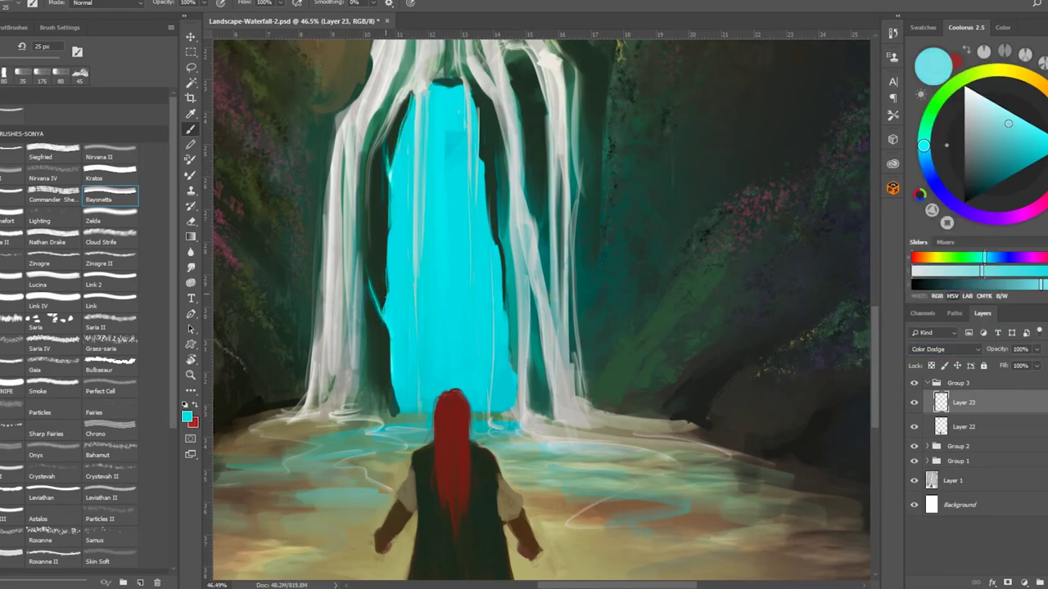
{"action": "mouse_move", "coordinate": [504, 293]}
{"action": "left_mouse_down"}
{"action": "mouse_move", "coordinate": [514, 377]}
{"action": "mouse_move", "coordinate": [501, 250]}
{"action": "left_mouse_up"}
{"action": "mouse_move", "coordinate": [489, 205]}
{"action": "left_mouse_down"}
{"action": "mouse_move", "coordinate": [480, 139]}
{"action": "mouse_move", "coordinate": [475, 243]}
{"action": "left_mouse_up"}
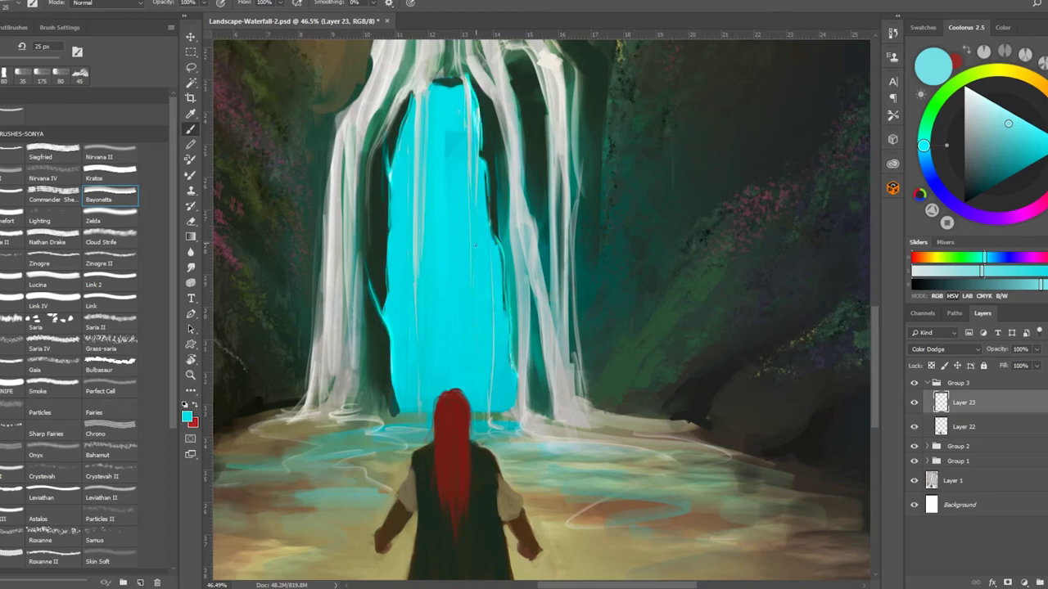
Add a new layer and paint sampled off-white highlights down the right waterfall strand.
{"action": "scroll", "coordinate": [474, 244], "scroll_direction": "up", "scroll_amount": 3}
{"action": "left_click", "coordinate": [544, 158], "text": "alt"}
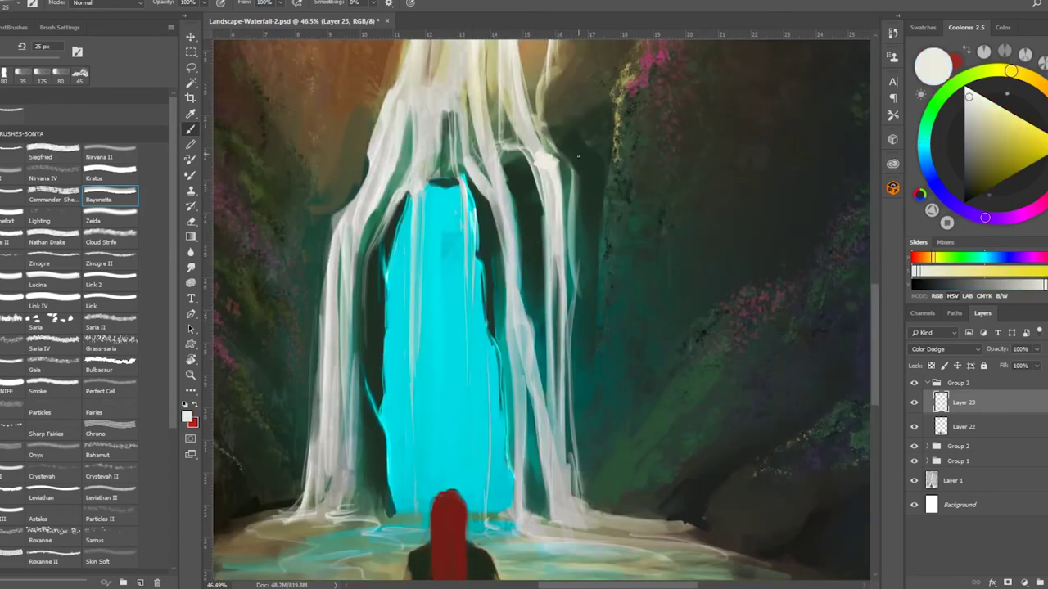
{"action": "key", "text": "ctrl+shift+alt+n"}
{"action": "left_click_drag", "start_coordinate": [565, 234], "coordinate": [554, 154]}
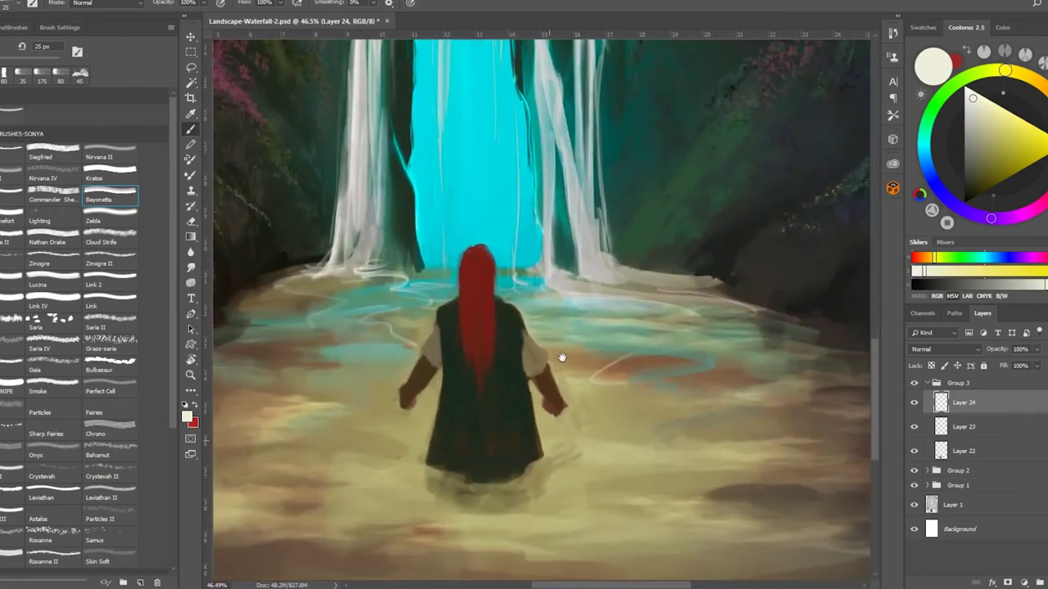
Shade the figure's hair with dark red sampled from it, enlarging the Bayonetta brush to 90 px.
{"action": "left_click", "coordinate": [471, 276], "text": "alt"}
{"action": "key", "text": "bracketright"}
{"action": "key", "text": "bracketright"}
{"action": "key", "text": "bracketright"}
{"action": "key", "text": "bracketright"}
{"action": "key", "text": "bracketright"}
{"action": "key", "text": "bracketright"}
{"action": "key", "text": "bracketright"}
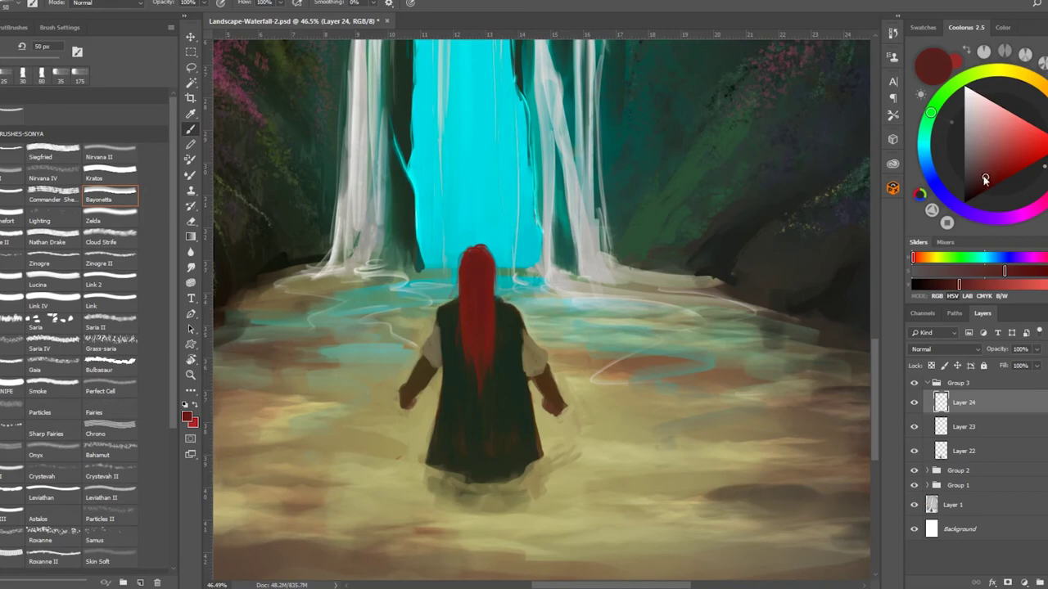
{"action": "key", "text": "bracketright"}
{"action": "key", "text": "bracketright"}
{"action": "key", "text": "bracketright"}
{"action": "key", "text": "bracketright"}
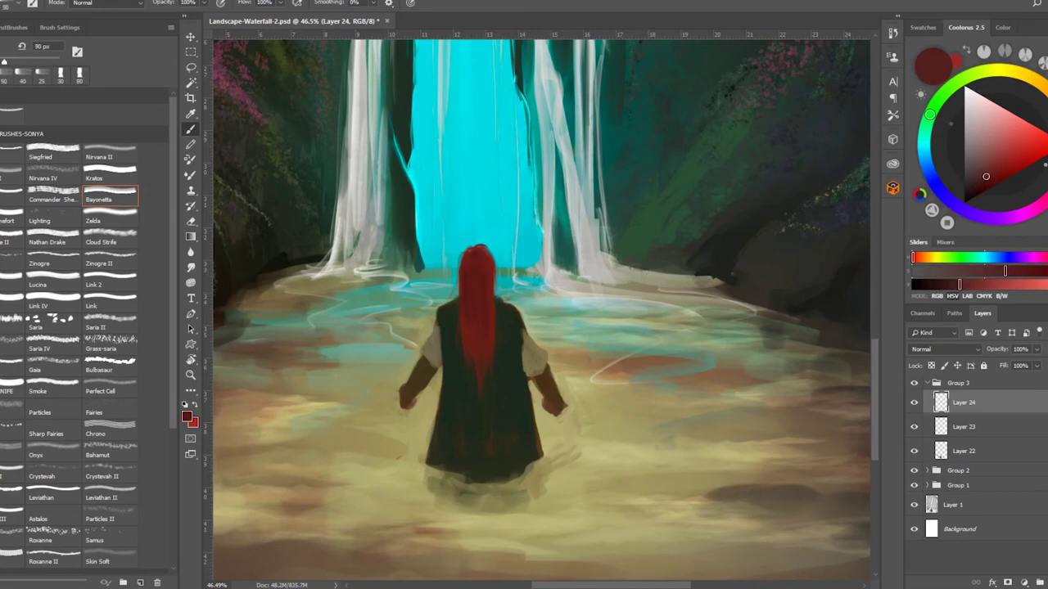
Add a Color Dodge layer and paint light blue rim light on both of the figure's shoulders with a 35 px brush.
{"action": "key", "text": "ctrl+shift+alt+n"}
{"action": "left_click", "coordinate": [938, 348]}
{"action": "left_click", "coordinate": [941, 163]}
{"action": "left_click", "coordinate": [1024, 133]}
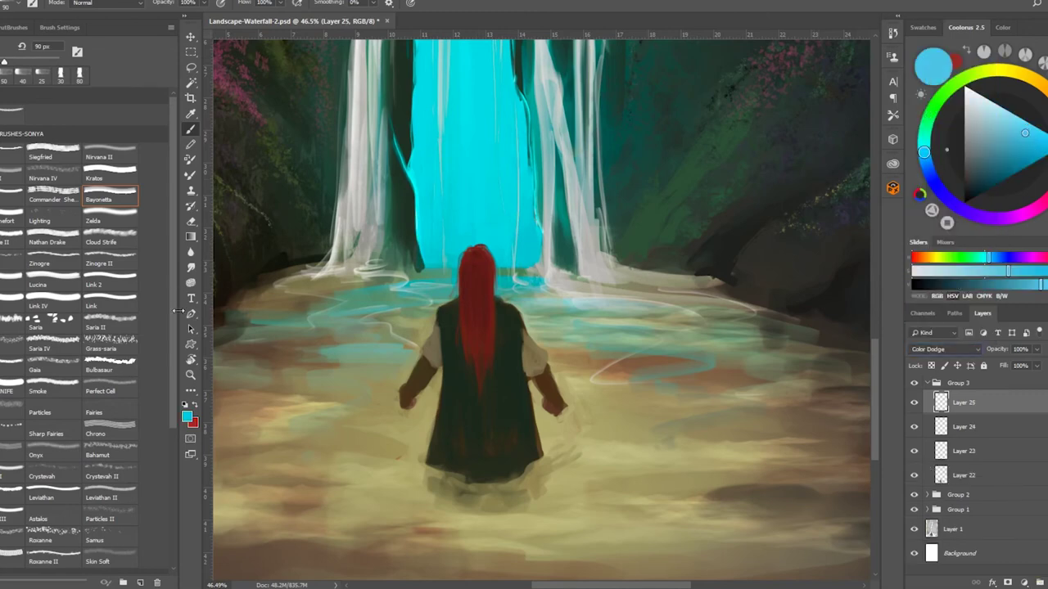
{"action": "key", "text": "bracketleft"}
{"action": "left_click_drag", "start_coordinate": [442, 311], "coordinate": [432, 337]}
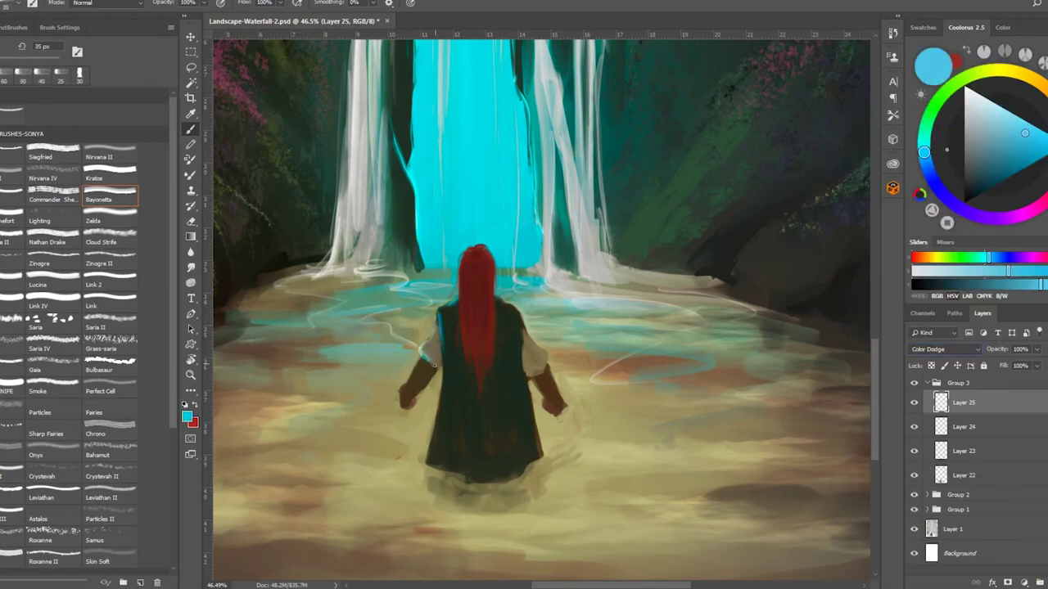
{"action": "left_click_drag", "start_coordinate": [495, 305], "coordinate": [525, 355]}
Extend the blue rim light along the shoulders, hair edges and right forearm with the Link brush at 20 px.
{"action": "left_click", "coordinate": [111, 304]}
{"action": "mouse_move", "coordinate": [441, 309]}
{"action": "left_mouse_down"}
{"action": "mouse_move", "coordinate": [470, 267]}
{"action": "mouse_move", "coordinate": [461, 310]}
{"action": "mouse_move", "coordinate": [476, 262]}
{"action": "mouse_move", "coordinate": [491, 260]}
{"action": "mouse_move", "coordinate": [490, 310]}
{"action": "left_mouse_up"}
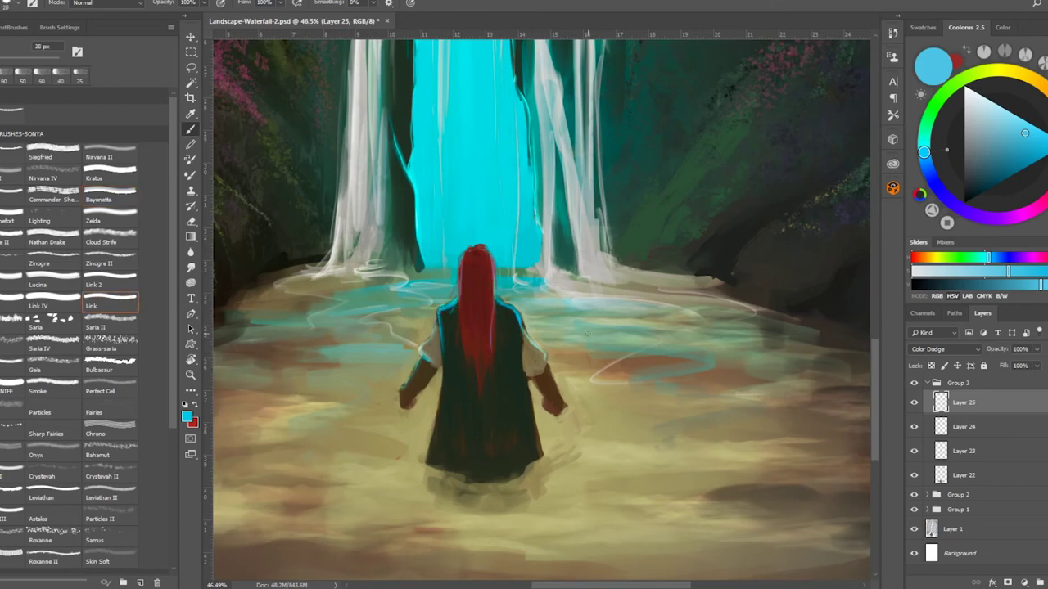
{"action": "left_click_drag", "start_coordinate": [550, 370], "coordinate": [564, 407]}
{"action": "key", "text": "z"}
{"action": "mouse_move", "coordinate": [655, 315]}
{"action": "left_mouse_down"}
{"action": "mouse_move", "coordinate": [573, 316]}
{"action": "mouse_move", "coordinate": [649, 320]}
{"action": "left_mouse_up"}
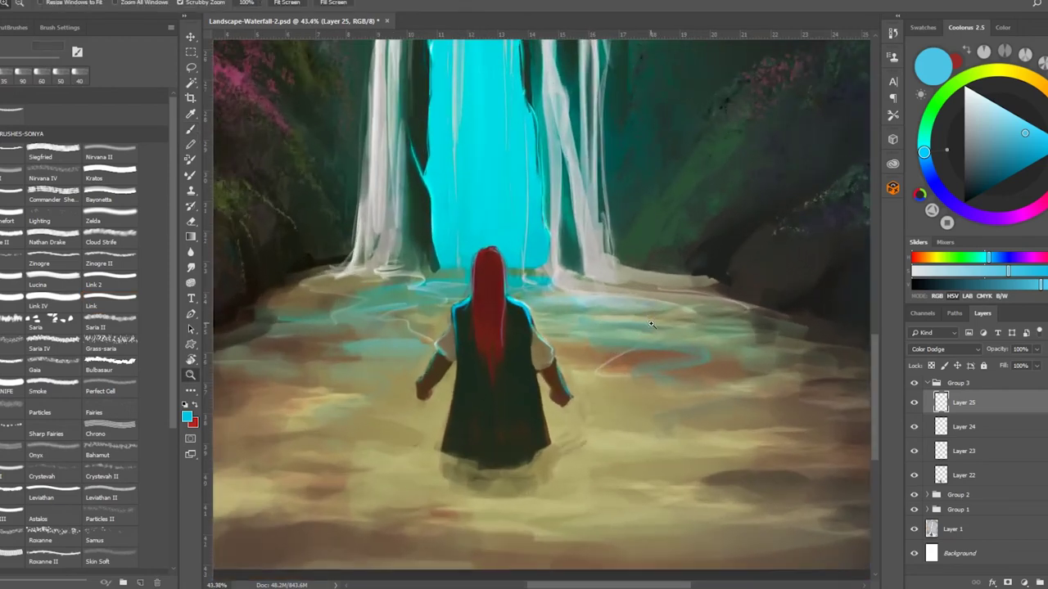
Add a new layer and blend the rim light around the shoulders with sampled colors using the Link brush at 30 px.
{"action": "key", "text": "b"}
{"action": "key", "text": "ctrl+shift+alt+n"}
{"action": "left_click", "coordinate": [460, 307], "text": "alt"}
{"action": "left_click", "coordinate": [465, 312], "text": "alt"}
{"action": "left_click", "coordinate": [515, 311], "text": "alt"}
{"action": "left_click", "coordinate": [514, 311], "text": "alt"}
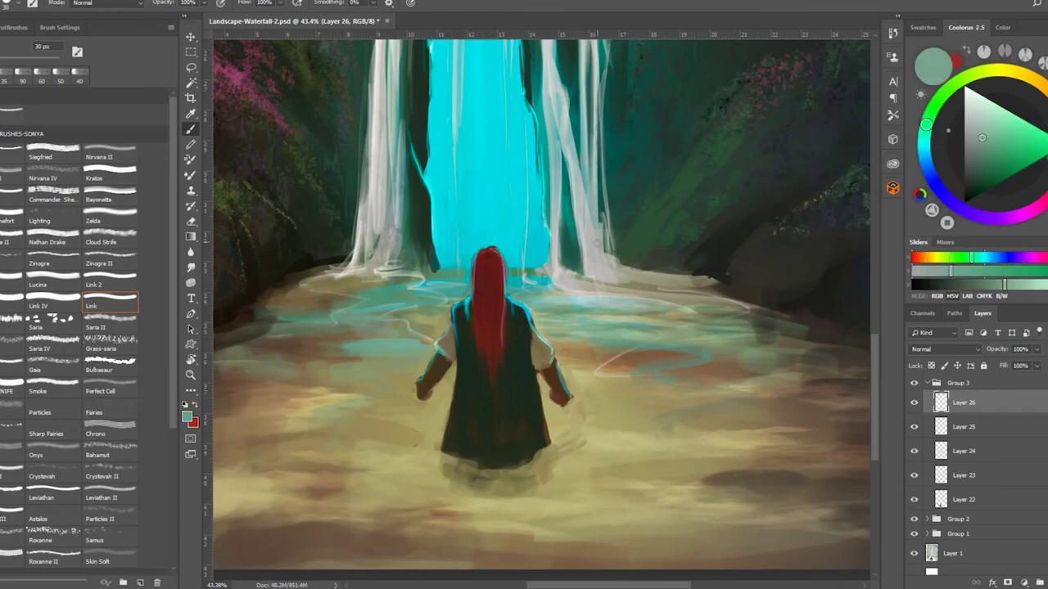
Paint sampled light teal highlights on the figure's sleeves and down both sides of the robe.
{"action": "left_click", "coordinate": [527, 312], "text": "alt"}
{"action": "left_click", "coordinate": [533, 319], "text": "alt"}
{"action": "left_click_drag", "start_coordinate": [449, 332], "coordinate": [441, 354]}
{"action": "left_click_drag", "start_coordinate": [534, 339], "coordinate": [538, 420]}
{"action": "left_click_drag", "start_coordinate": [453, 351], "coordinate": [451, 426]}
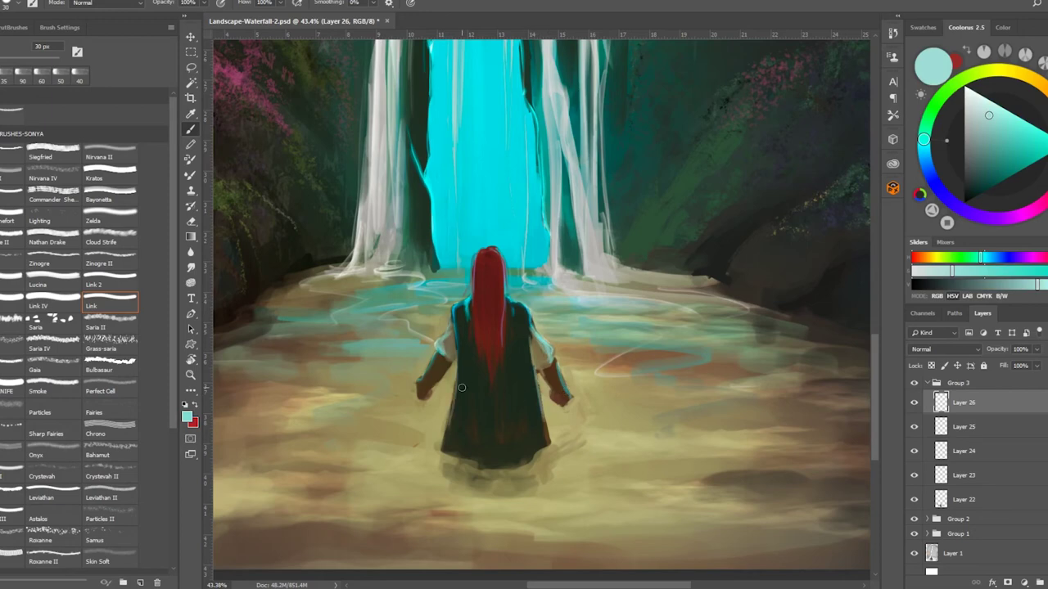
Sample purple, dark green and teal tones and refine the figure's hair and shoulder edges with the Link brush at 10 to 25 px.
{"action": "key", "text": "bracketleft"}
{"action": "key", "text": "bracketleft"}
{"action": "left_click", "coordinate": [489, 276], "text": "alt"}
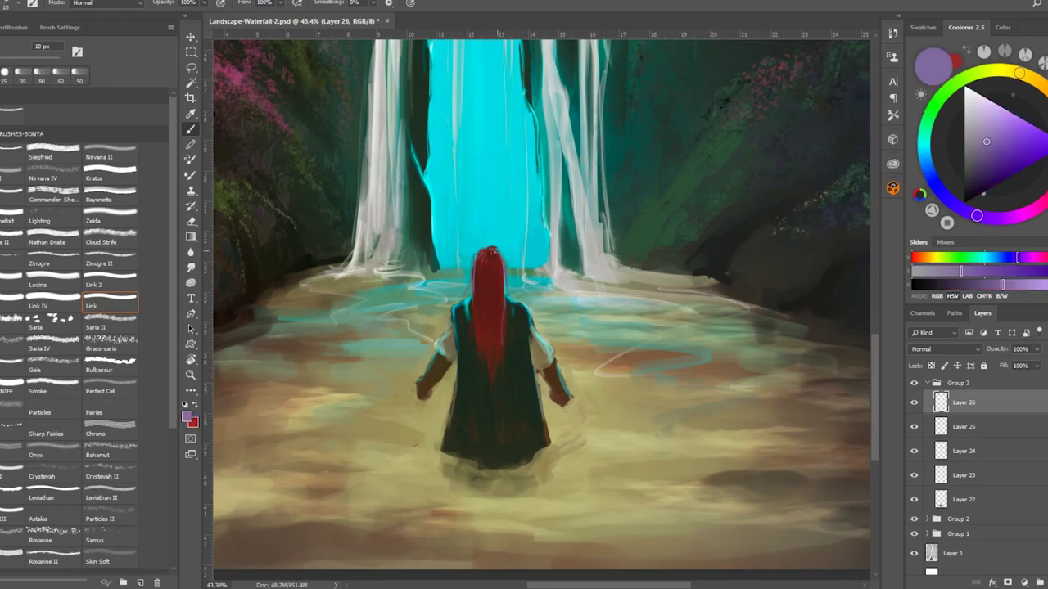
{"action": "left_click", "coordinate": [462, 315], "text": "alt"}
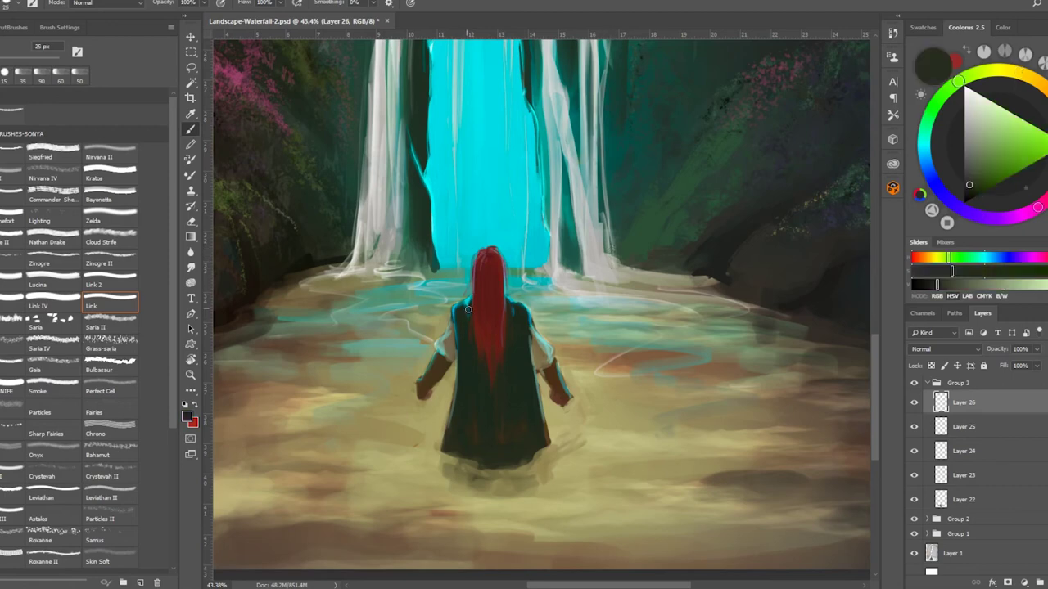
{"action": "key", "text": "bracketright"}
{"action": "left_click", "coordinate": [517, 298], "text": "alt"}
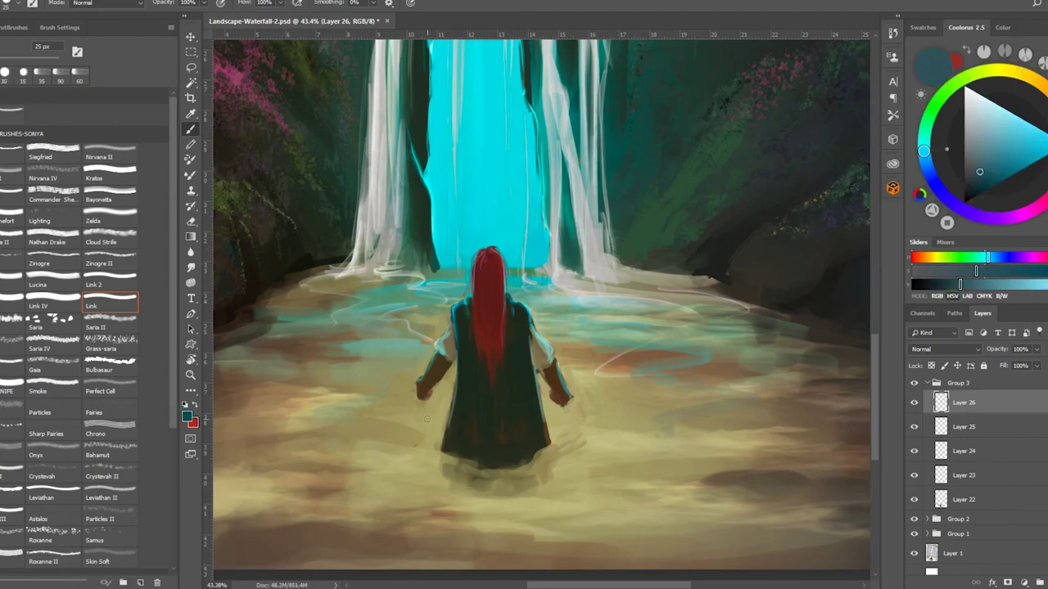
Rotate the canvas and paint pale yellow and cream ripples around the robe's submerged hem with the Bayonetta brush, reduced to 45 px.
{"action": "scroll", "coordinate": [427, 424], "scroll_direction": "down", "scroll_amount": 3}
{"action": "key", "text": "r"}
{"action": "left_click_drag", "start_coordinate": [730, 363], "coordinate": [692, 395]}
{"action": "key", "text": "b"}
{"action": "left_click", "coordinate": [119, 204]}
{"action": "left_click", "coordinate": [606, 398], "text": "alt"}
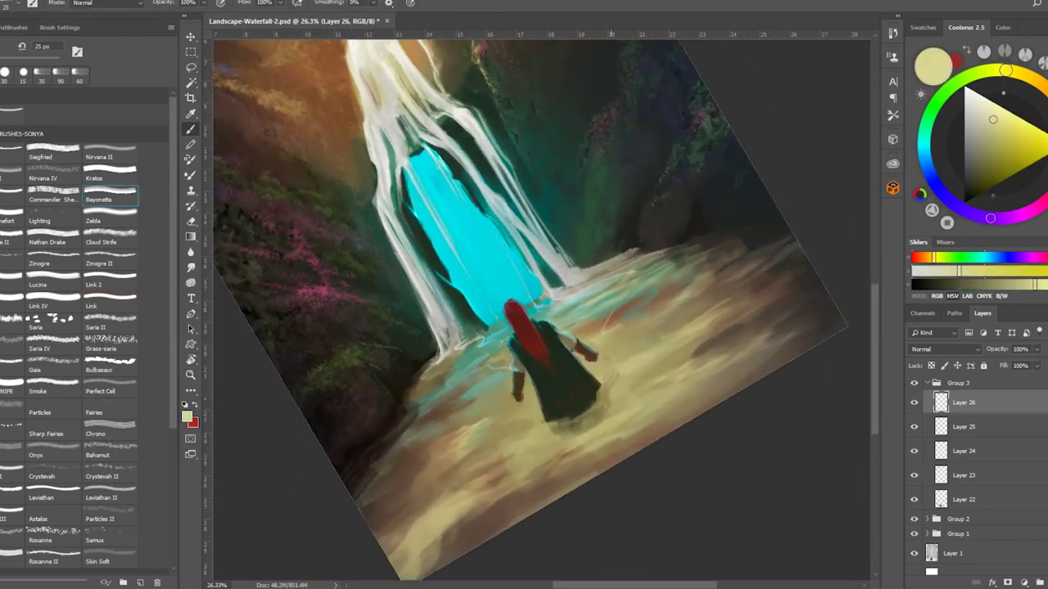
{"action": "key", "text": "]"}
{"action": "key", "text": "]"}
{"action": "key", "text": "]"}
{"action": "key", "text": "]"}
{"action": "key", "text": "]"}
{"action": "key", "text": "]"}
{"action": "key", "text": "]"}
{"action": "key", "text": "]"}
{"action": "key", "text": "]"}
{"action": "key", "text": "]"}
{"action": "key", "text": "]"}
{"action": "mouse_move", "coordinate": [611, 410]}
{"action": "left_mouse_down"}
{"action": "mouse_move", "coordinate": [573, 442]}
{"action": "mouse_move", "coordinate": [508, 463]}
{"action": "mouse_move", "coordinate": [501, 401]}
{"action": "mouse_move", "coordinate": [402, 557]}
{"action": "mouse_move", "coordinate": [495, 393]}
{"action": "mouse_move", "coordinate": [491, 426]}
{"action": "left_mouse_up"}
{"action": "key", "text": "["}
{"action": "key", "text": "["}
{"action": "key", "text": "["}
{"action": "key", "text": "["}
{"action": "key", "text": "["}
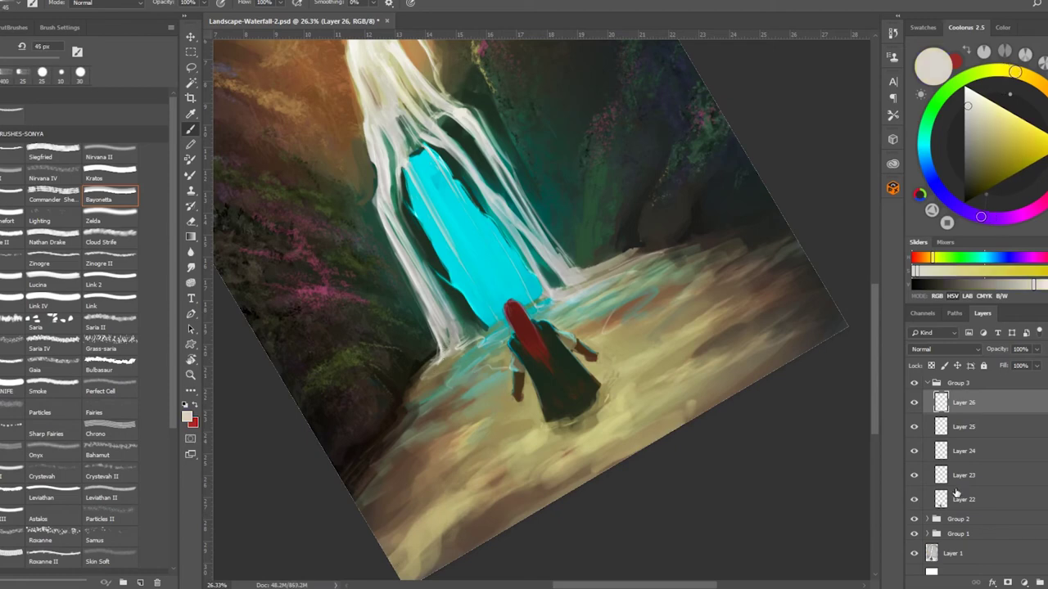
Add an Overlay layer and paint light grey highlights on the water near the waterfall's base with a 90 px brush.
{"action": "key", "text": "ctrl+shift+alt+n"}
{"action": "left_click", "coordinate": [945, 349]}
{"action": "left_click", "coordinate": [942, 208]}
{"action": "left_click", "coordinate": [1000, 118]}
{"action": "left_click", "coordinate": [442, 340], "text": "alt"}
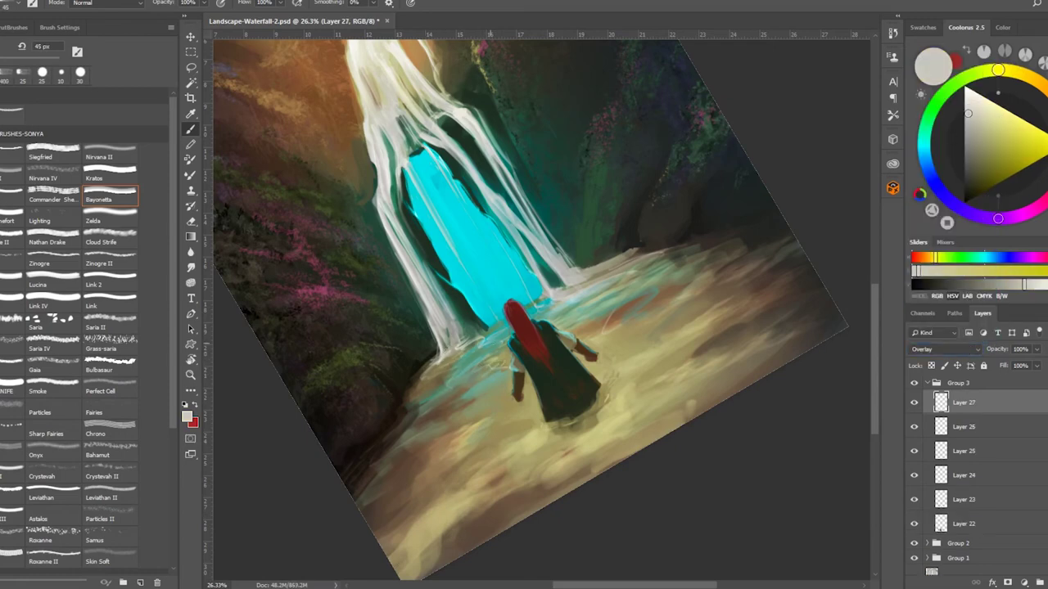
{"action": "key", "text": "shift+comma"}
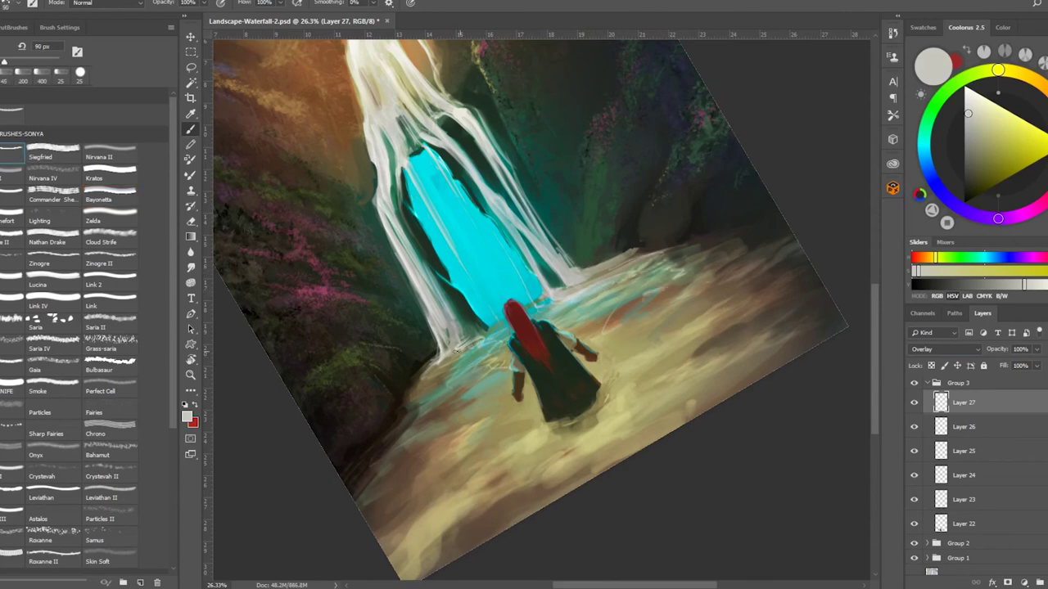
Brush textured ripples onto the water with the Zinogre brush at 700 px and reset the canvas rotation.
{"action": "left_click", "coordinate": [121, 259]}
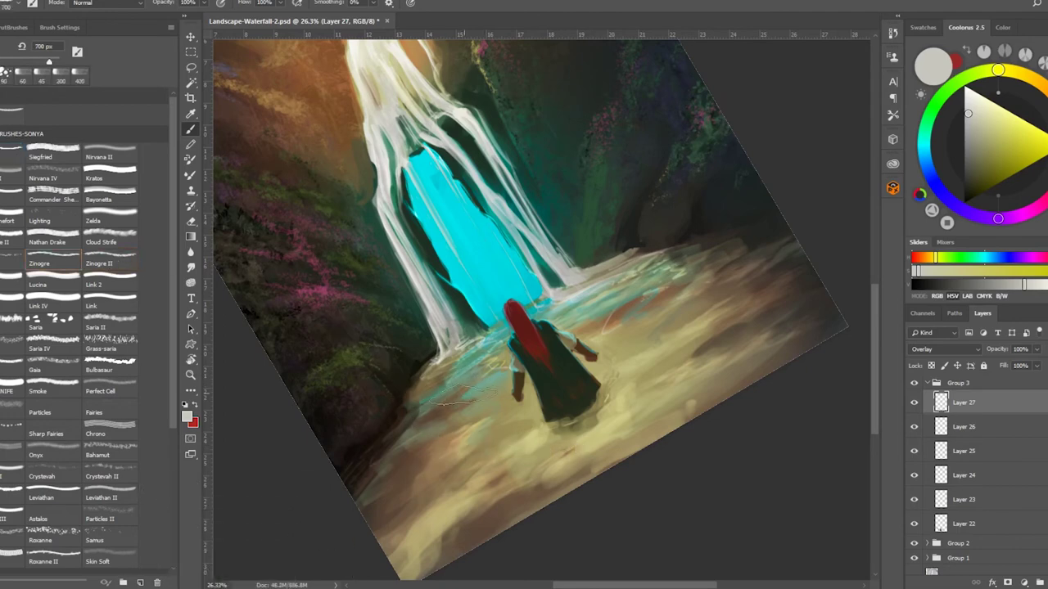
{"action": "key", "text": "r"}
{"action": "key", "text": "Escape"}
{"action": "left_click", "coordinate": [40, 263]}
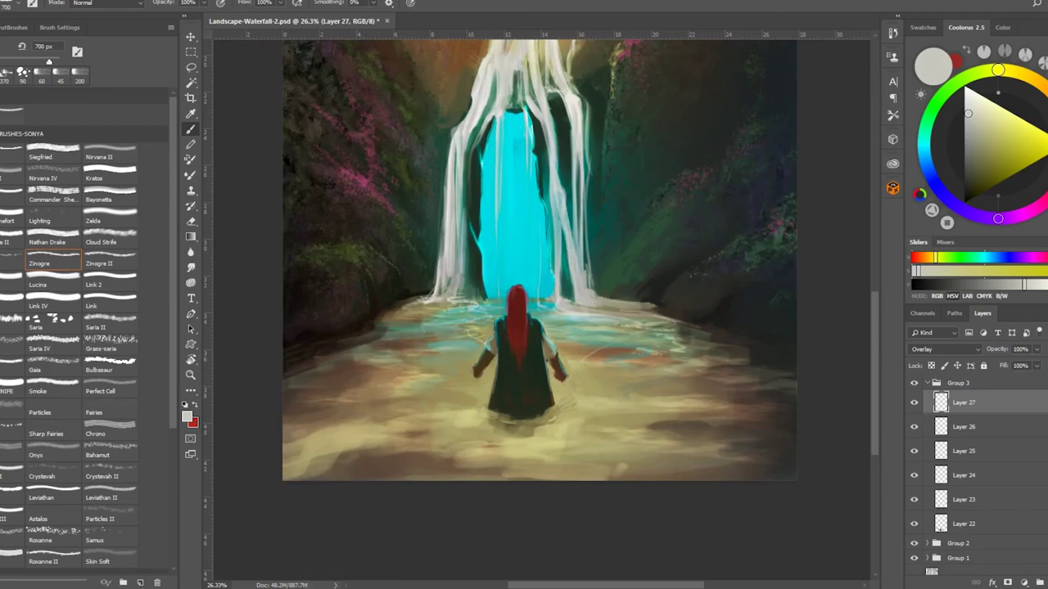
Add another Overlay layer and paint a dark tone across the water on both sides of the figure and in the foreground.
{"action": "key", "text": "ctrl+shift+alt+n"}
{"action": "left_click", "coordinate": [944, 348]}
{"action": "left_click", "coordinate": [942, 208]}
{"action": "left_click", "coordinate": [972, 175]}
{"action": "left_click_drag", "start_coordinate": [585, 361], "coordinate": [737, 385]}
{"action": "left_click_drag", "start_coordinate": [655, 327], "coordinate": [778, 393]}
{"action": "left_click_drag", "start_coordinate": [458, 385], "coordinate": [295, 410]}
{"action": "left_click_drag", "start_coordinate": [410, 360], "coordinate": [295, 352]}
{"action": "left_click_drag", "start_coordinate": [483, 466], "coordinate": [556, 465]}
On a new Color Dodge layer, paint cyan glow over the right water and rocks and pink glow over the left water with Zelda at 1300 px.
{"action": "key", "text": "ctrl+shift+alt+n"}
{"action": "left_click", "coordinate": [110, 220]}
{"action": "left_click", "coordinate": [923, 146]}
{"action": "left_click", "coordinate": [1007, 133]}
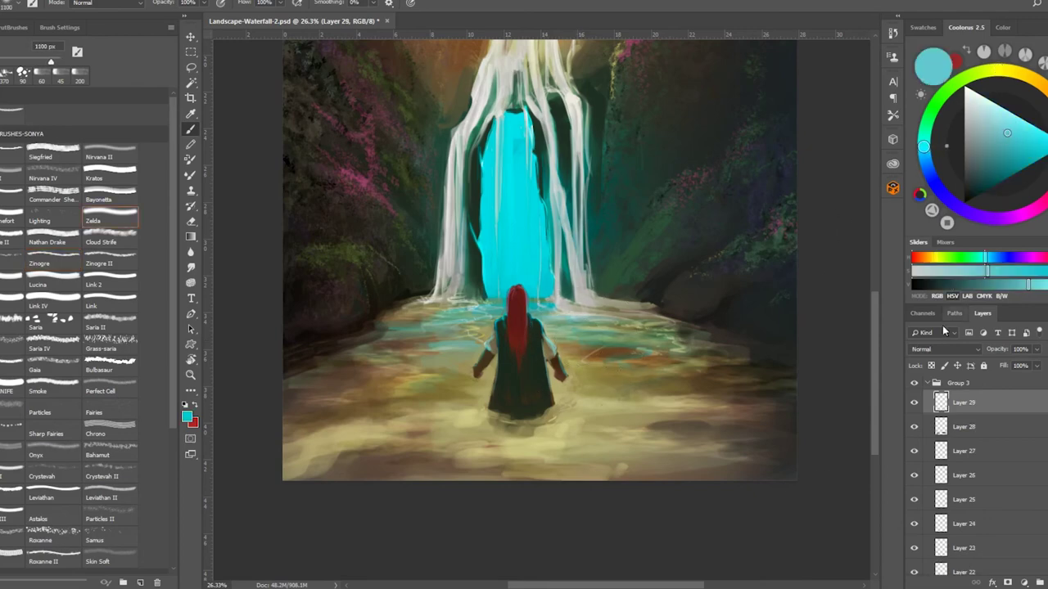
{"action": "left_click", "coordinate": [945, 349]}
{"action": "left_click", "coordinate": [945, 165]}
{"action": "key", "text": "bracketright"}
{"action": "key", "text": "bracketright"}
{"action": "left_click_drag", "start_coordinate": [614, 340], "coordinate": [712, 413]}
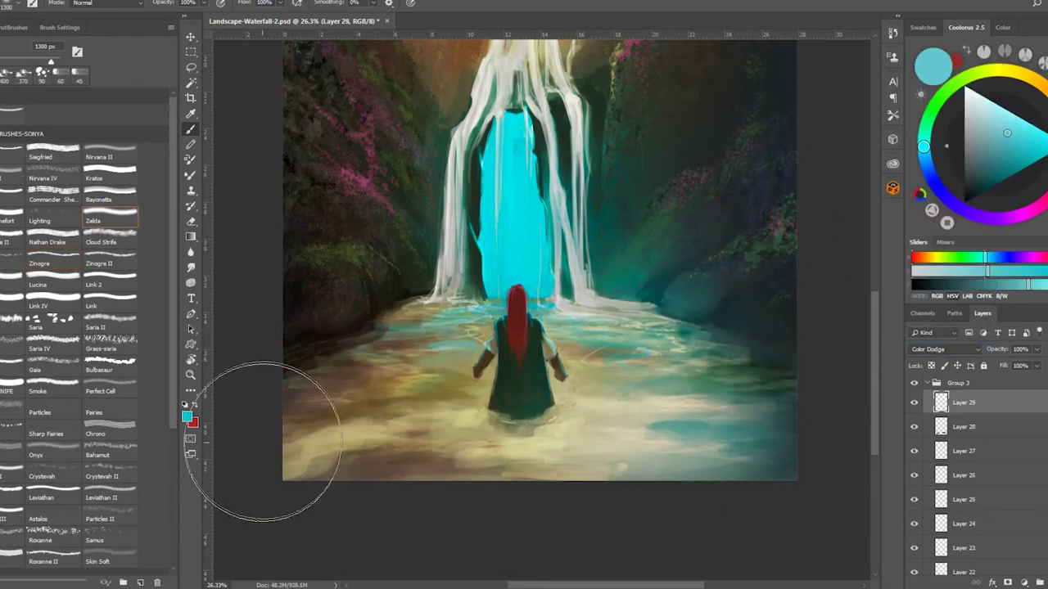
{"action": "left_click", "coordinate": [950, 85]}
{"action": "left_click_drag", "start_coordinate": [352, 479], "coordinate": [445, 578]}
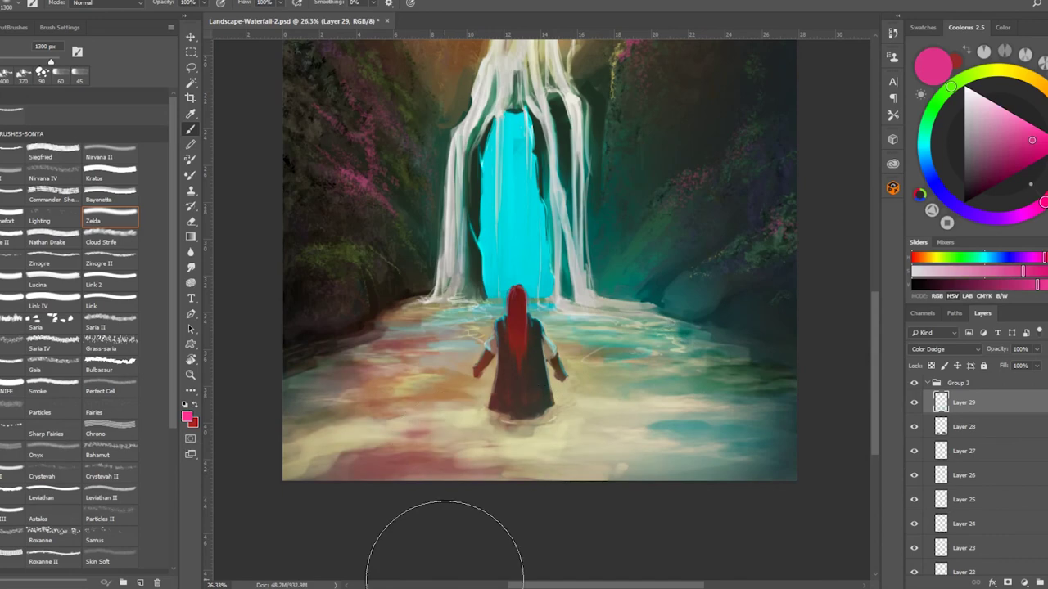
Add a new layer and outline the rock right of the waterfall in sampled greens with the Link brush at up to 15 px.
{"action": "key", "text": "z"}
{"action": "left_click_drag", "start_coordinate": [646, 206], "coordinate": [613, 255]}
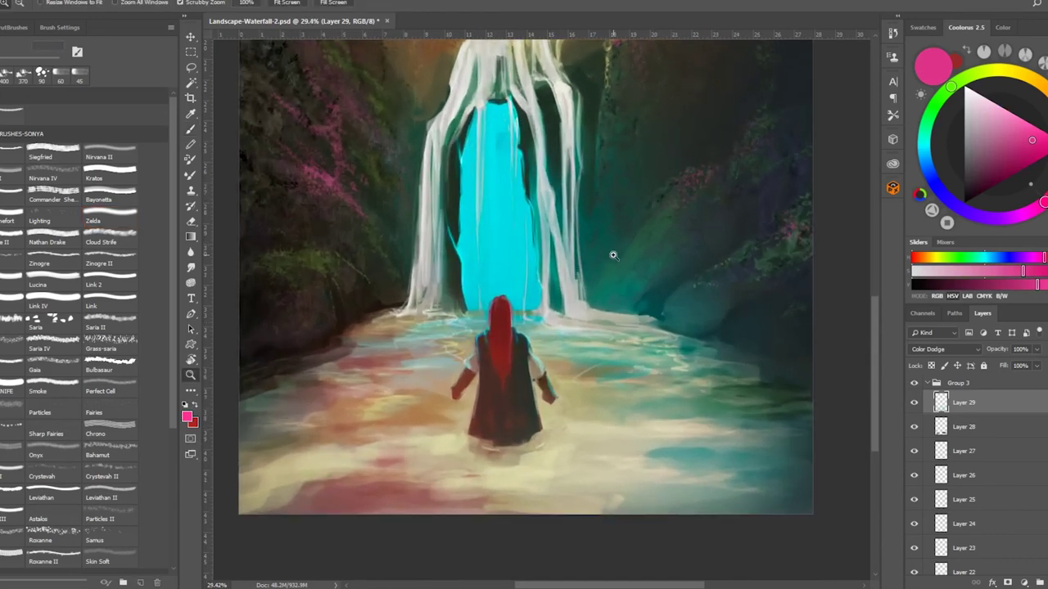
{"action": "left_click_drag", "start_coordinate": [614, 256], "coordinate": [655, 260]}
{"action": "key", "text": "ctrl+shift+alt+n"}
{"action": "key", "text": "b"}
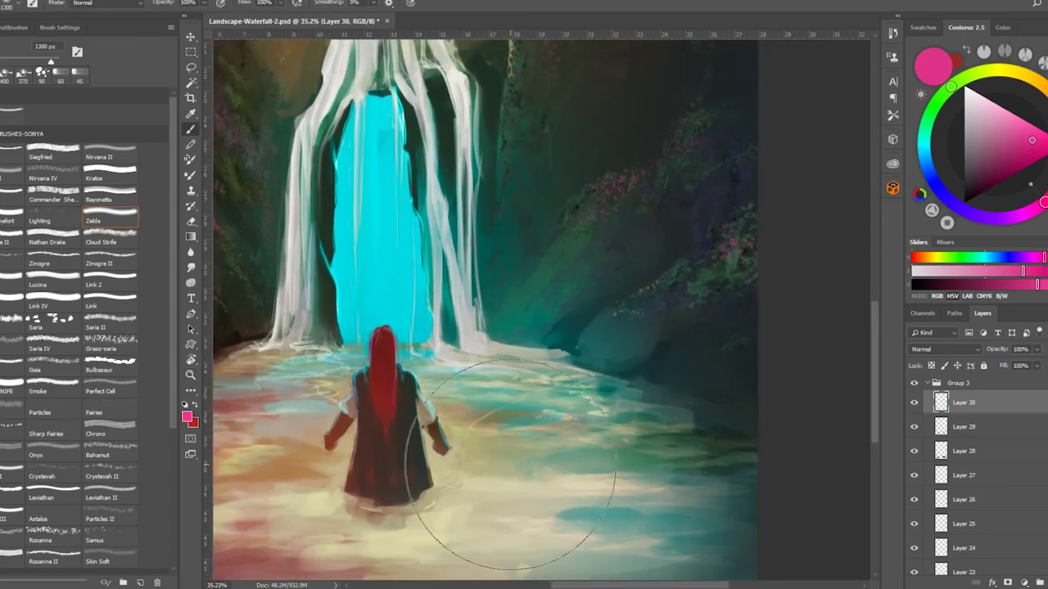
{"action": "left_click", "coordinate": [111, 303]}
{"action": "left_click", "coordinate": [577, 346], "text": "alt"}
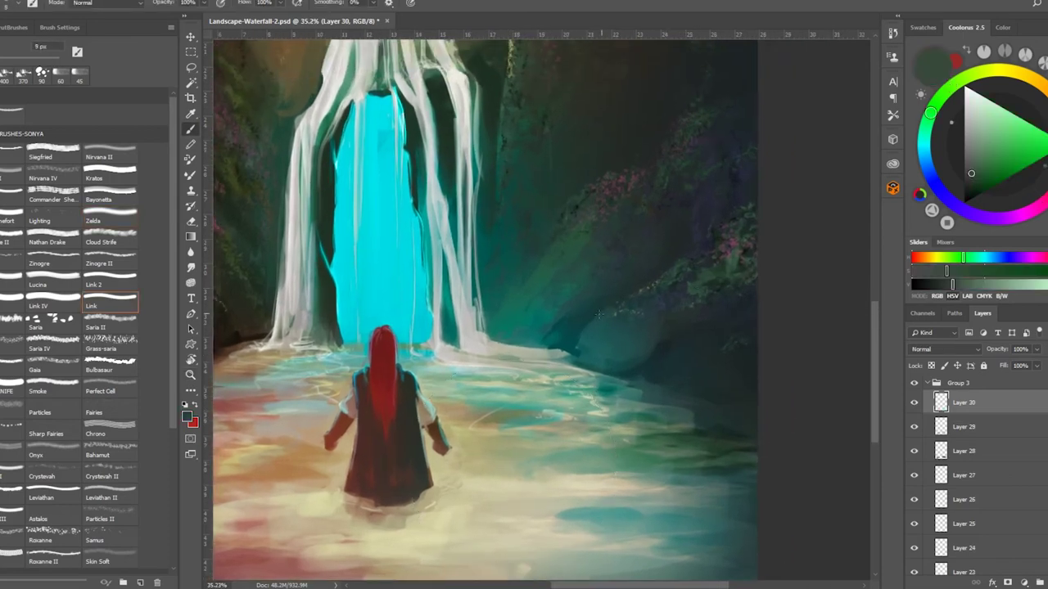
{"action": "left_click", "coordinate": [578, 349], "text": "alt"}
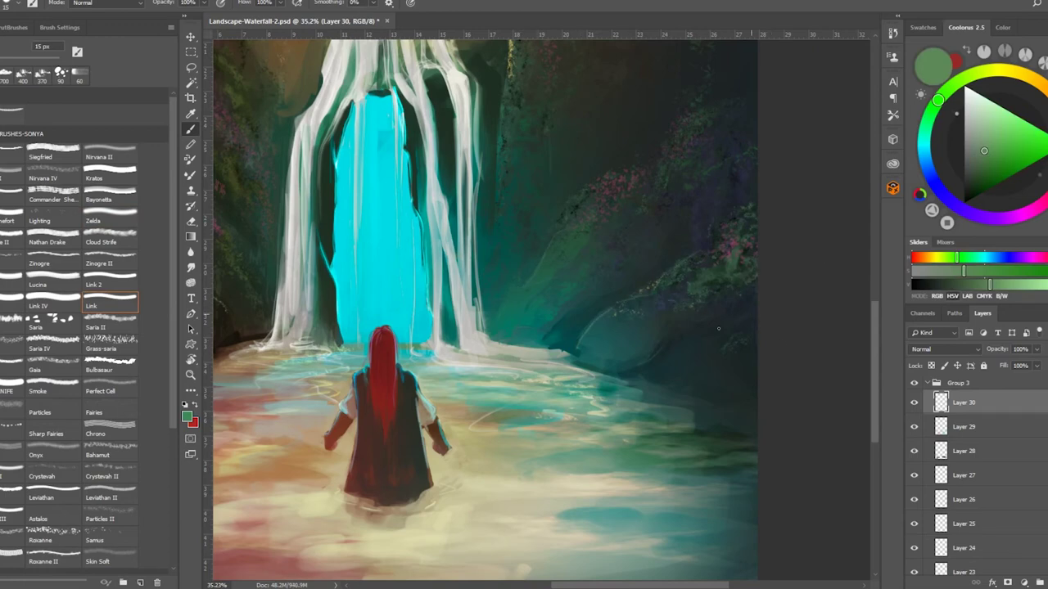
Paint green foliage over the right-hand rocks with sampled colors using the Bulbasaur brush at 125 px.
{"action": "left_click", "coordinate": [115, 364]}
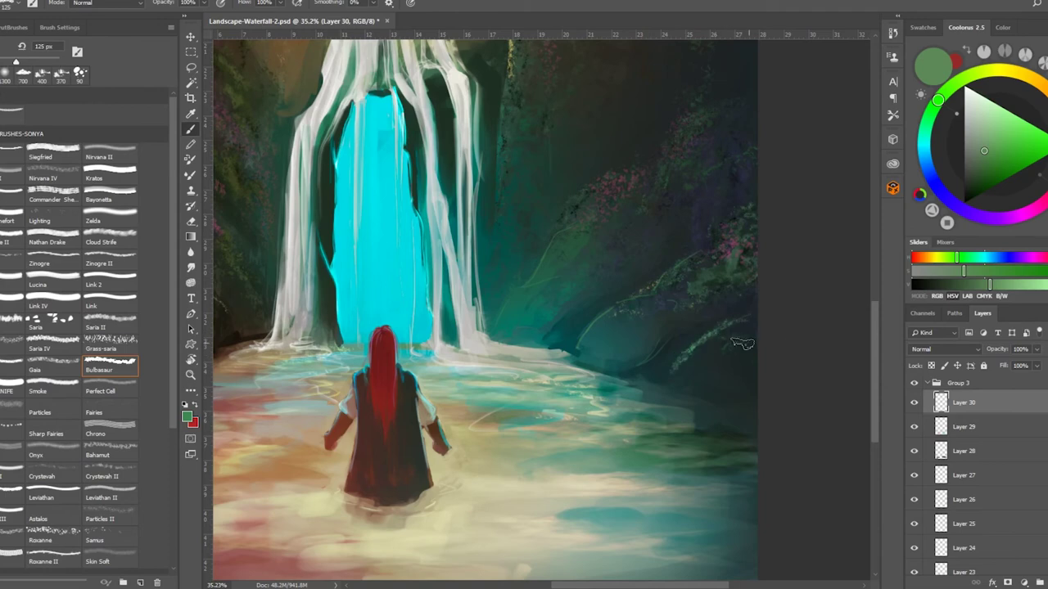
{"action": "left_click", "coordinate": [623, 306], "text": "alt"}
{"action": "left_click", "coordinate": [606, 313], "text": "alt"}
{"action": "left_click", "coordinate": [549, 277], "text": "alt"}
{"action": "left_click", "coordinate": [655, 330], "text": "alt"}
{"action": "left_click_drag", "start_coordinate": [706, 335], "coordinate": [683, 365]}
{"action": "left_click_drag", "start_coordinate": [755, 311], "coordinate": [713, 337]}
{"action": "left_click", "coordinate": [714, 355], "text": "alt"}
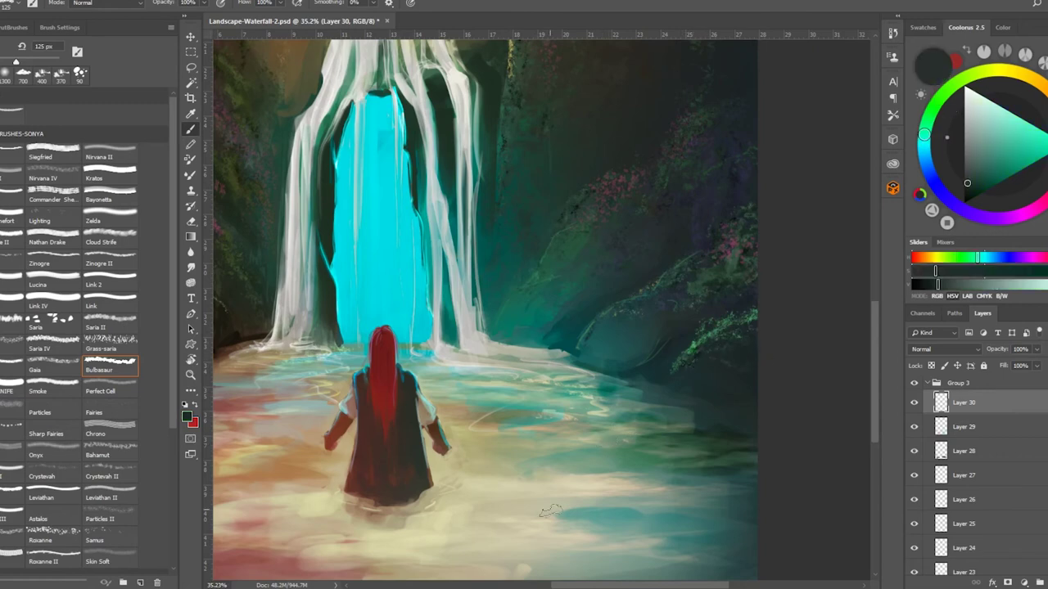
Blend sampled teal and dark tones into the slope and shoreline right of the waterfall using the Link brush and a 125 px textured brush.
{"action": "left_click", "coordinate": [111, 305]}
{"action": "left_click", "coordinate": [557, 331], "text": "alt"}
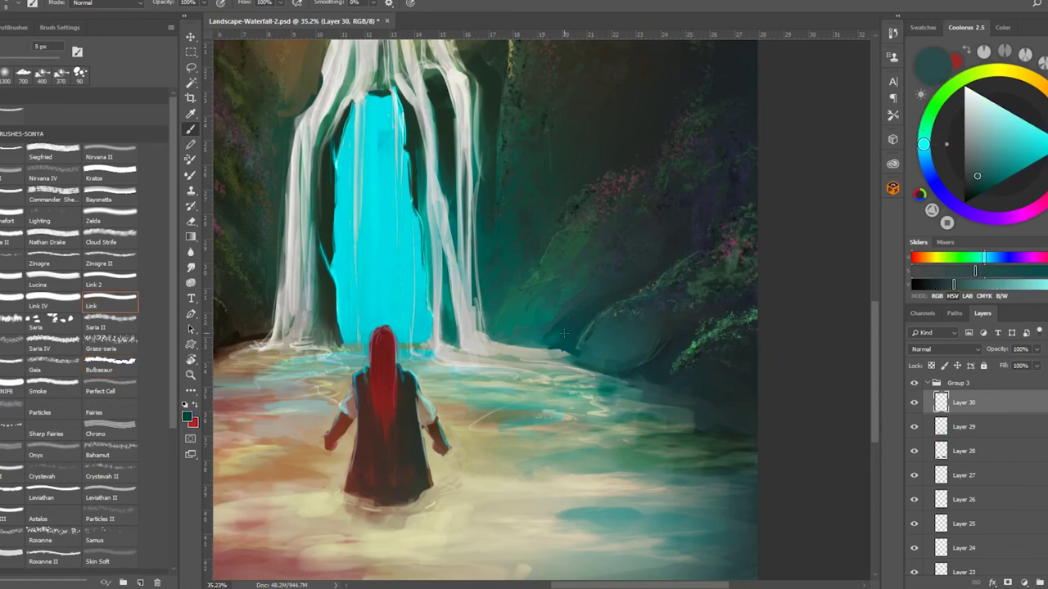
{"action": "left_click", "coordinate": [554, 328], "text": "alt"}
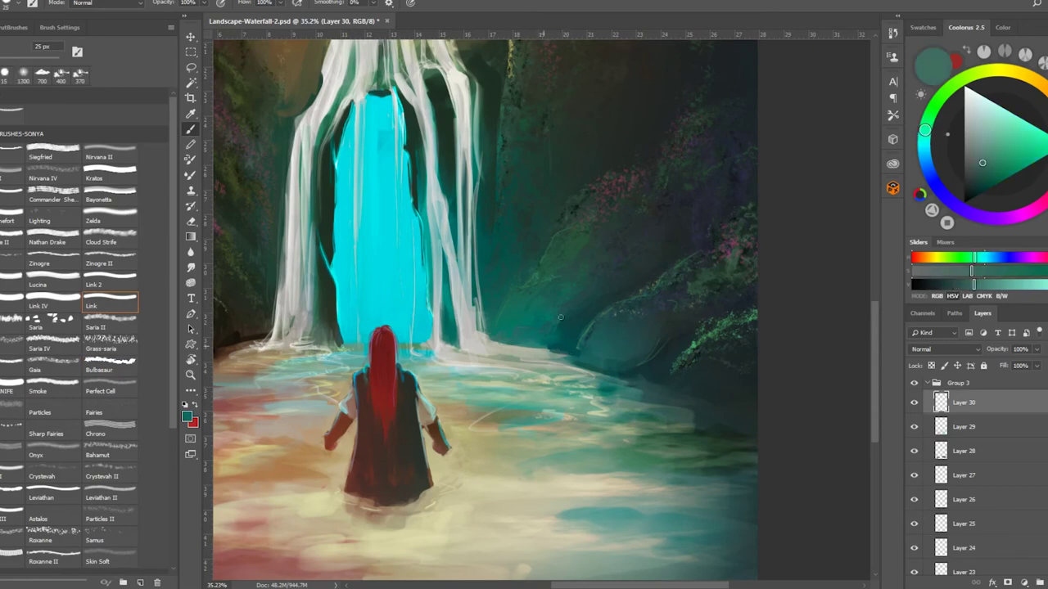
{"action": "left_click", "coordinate": [13, 154]}
{"action": "left_click", "coordinate": [564, 323], "text": "alt"}
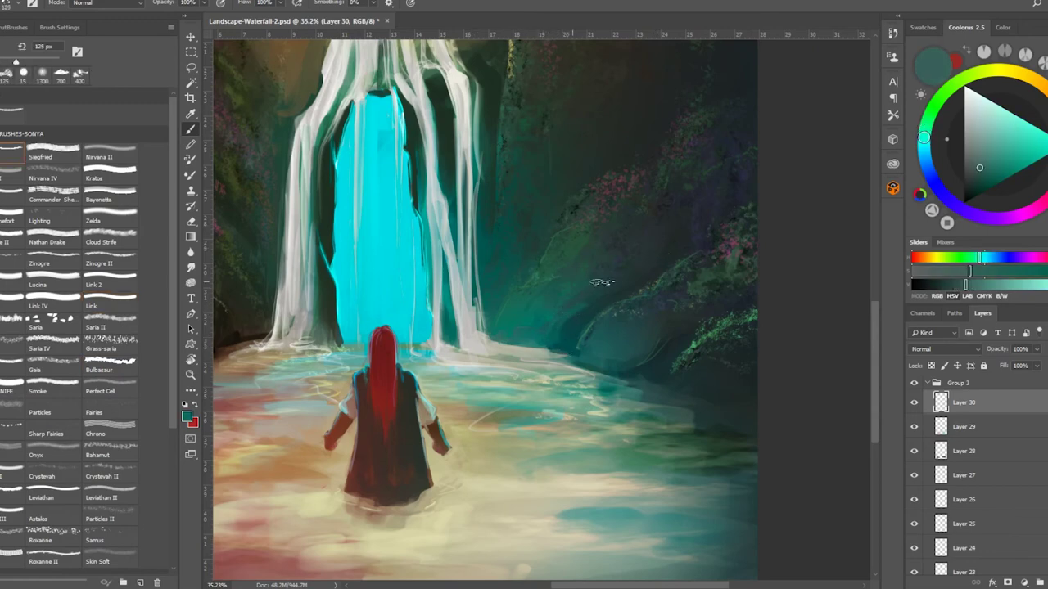
{"action": "left_click", "coordinate": [622, 253], "text": "alt"}
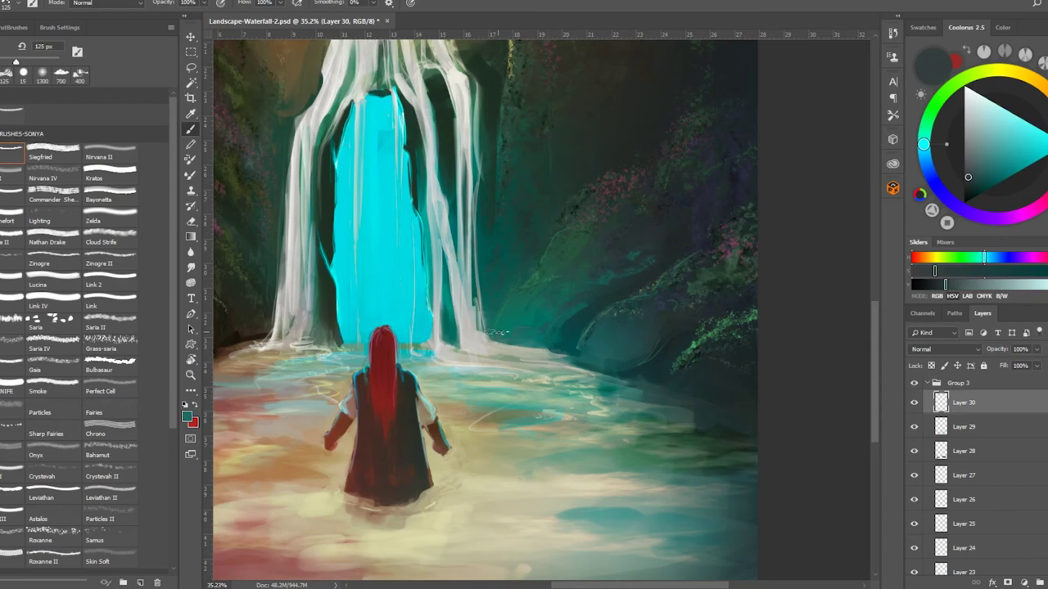
{"action": "left_click", "coordinate": [502, 332], "text": "alt"}
{"action": "left_click", "coordinate": [511, 344], "text": "alt"}
Paint light grey ripples around the robe's hem and speckle white spray at the waterfall's base with the Particles II brush at 70 px.
{"action": "left_click", "coordinate": [438, 487], "text": "alt"}
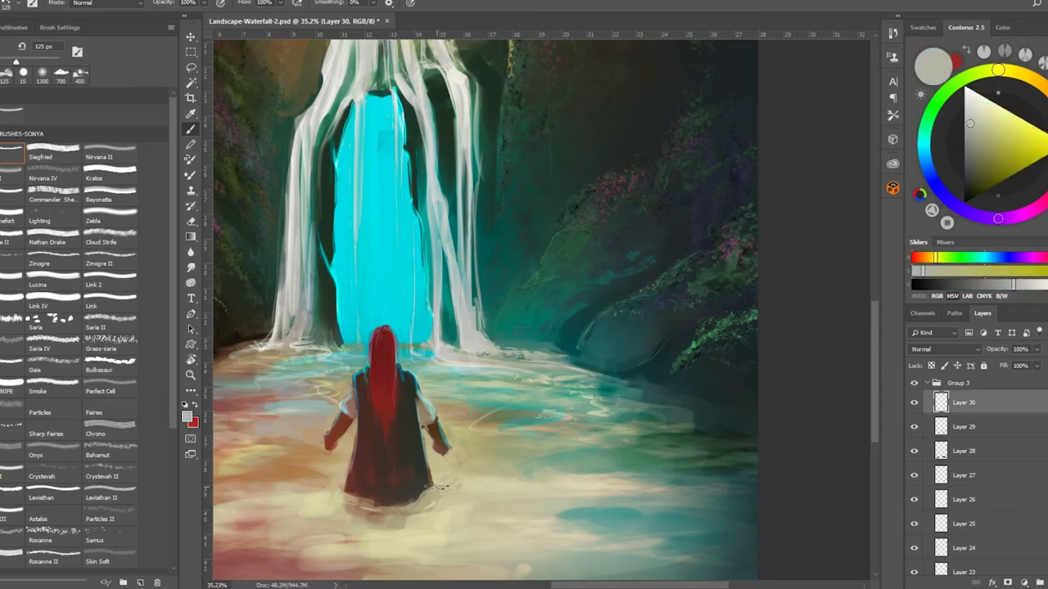
{"action": "left_click_drag", "start_coordinate": [319, 475], "coordinate": [440, 485]}
{"action": "left_click", "coordinate": [120, 520]}
{"action": "left_click", "coordinate": [416, 250], "text": "alt"}
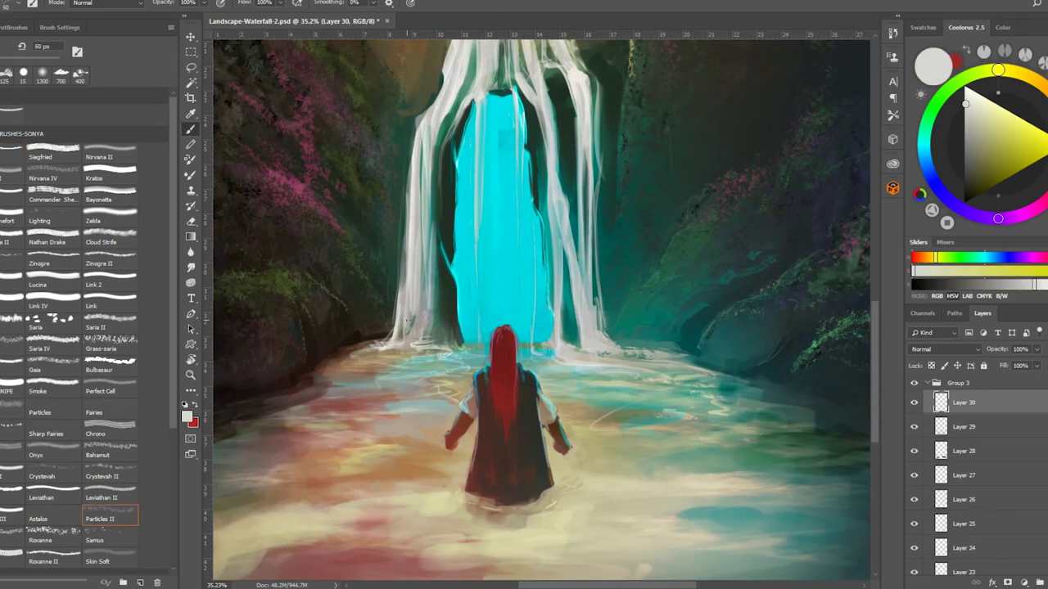
{"action": "key", "text": "bracketleft"}
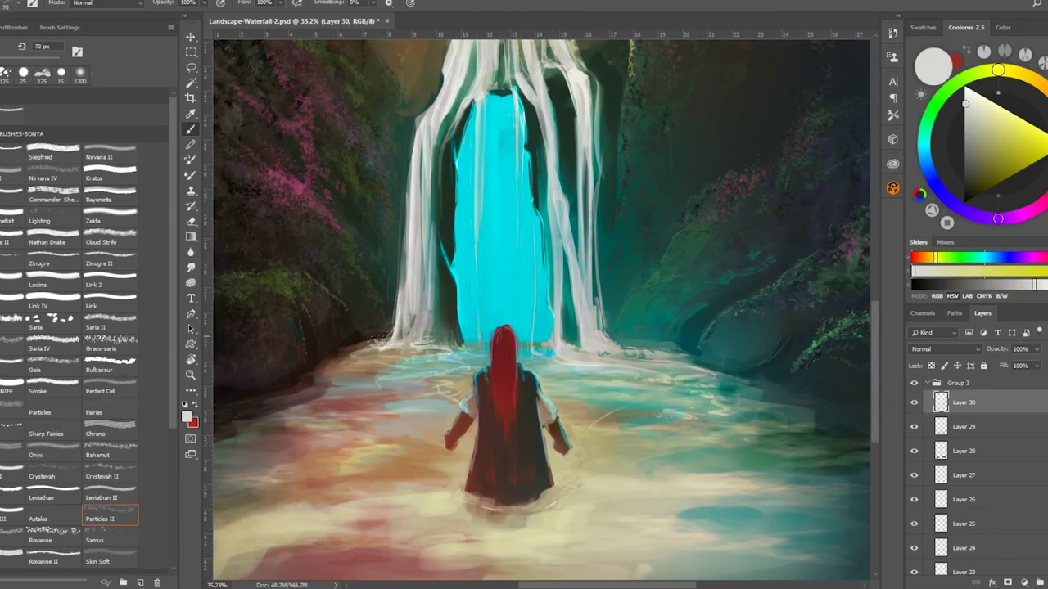
Scatter white droplets along the waterfall's streams and base with the Sharp Fairies brush at 300 px and the Particles brush at 187 px.
{"action": "left_click", "coordinate": [49, 434]}
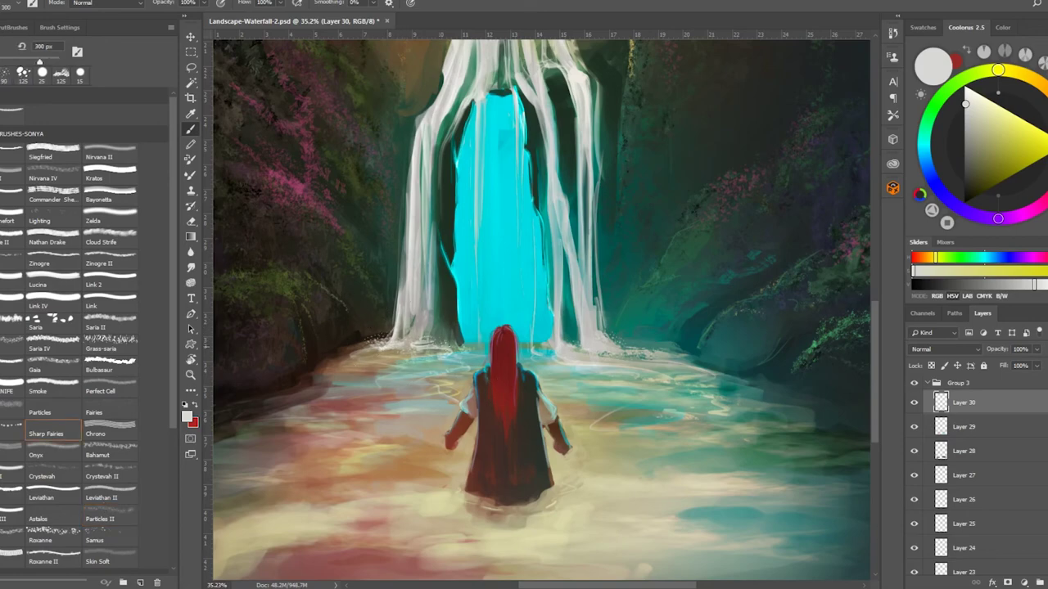
{"action": "scroll", "coordinate": [540, 311], "scroll_direction": "up", "scroll_amount": 5}
{"action": "left_click_drag", "start_coordinate": [527, 136], "coordinate": [455, 340]}
{"action": "key", "text": "bracketleft"}
{"action": "left_click", "coordinate": [51, 408]}
{"action": "left_click_drag", "start_coordinate": [484, 533], "coordinate": [525, 279]}
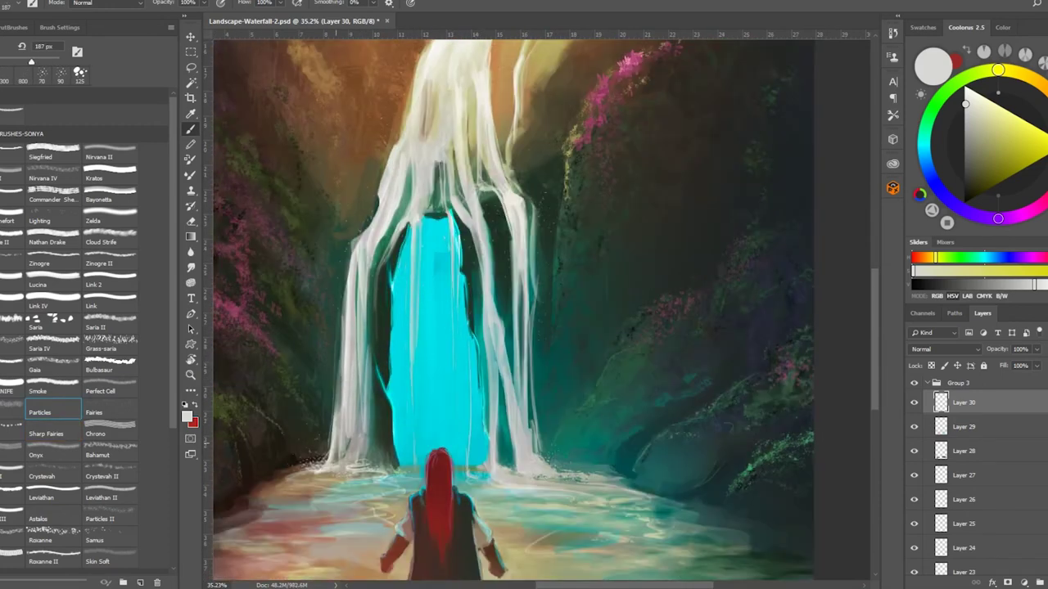
Add a new layer and paint splashes at the foot of the waterfall with the Bahamut brush at 600 px.
{"action": "left_click", "coordinate": [110, 455]}
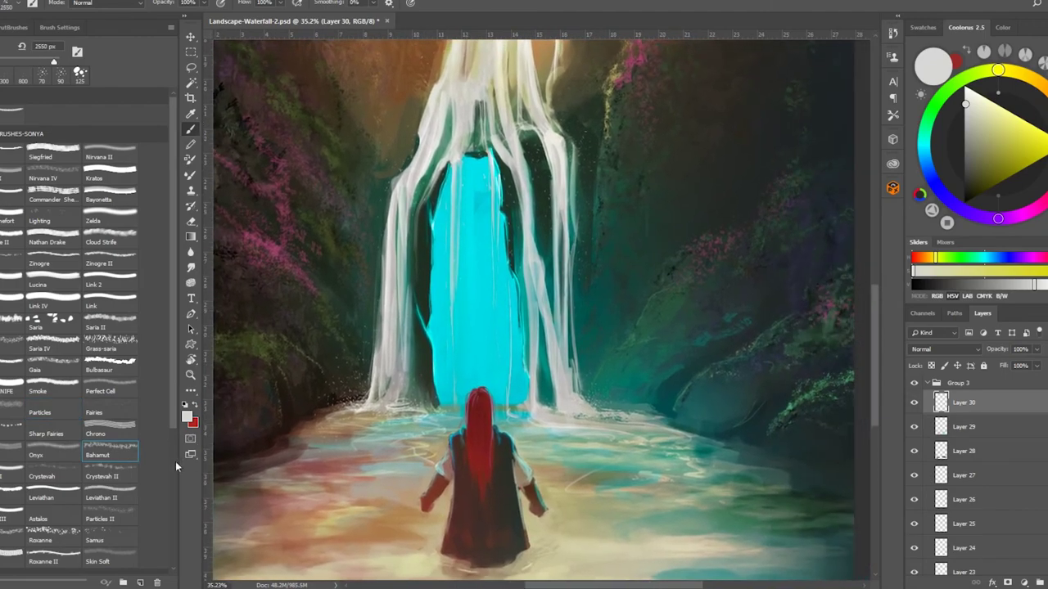
{"action": "key", "text": "bracketleft"}
{"action": "key", "text": "bracketleft"}
{"action": "key", "text": "bracketleft"}
{"action": "key", "text": "bracketleft"}
{"action": "key", "text": "bracketleft"}
{"action": "key", "text": "bracketleft"}
{"action": "key", "text": "bracketleft"}
{"action": "key", "text": "bracketleft"}
{"action": "key", "text": "ctrl+shift+alt+n"}
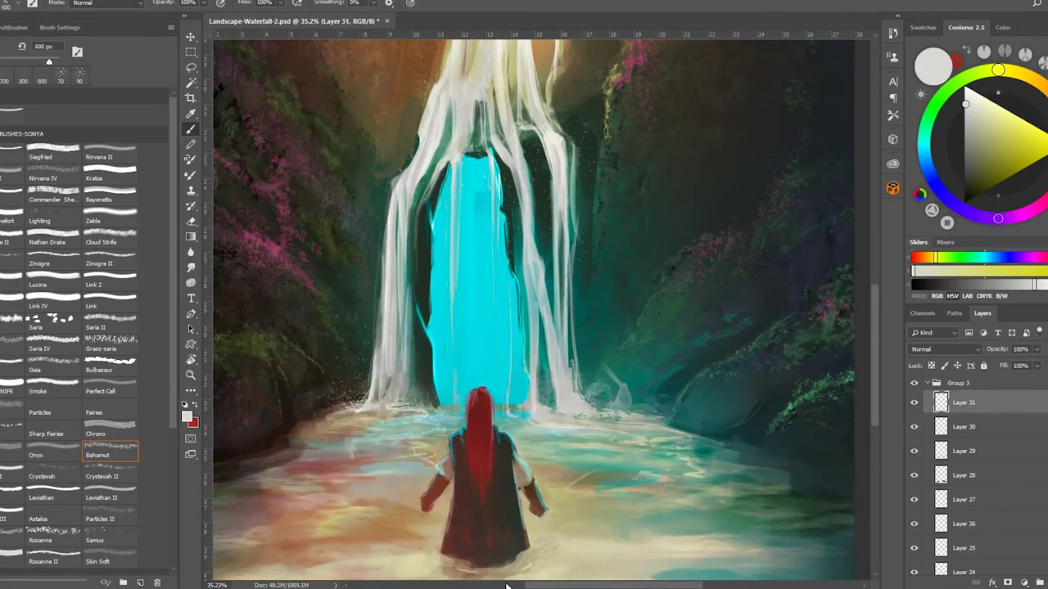
Paint white mist at the waterfall's base with Cloud Strife at 300 px and smooth the cyan opening with Nathan Drake at 175 px.
{"action": "left_click", "coordinate": [110, 238]}
{"action": "left_click_drag", "start_coordinate": [544, 422], "coordinate": [630, 385]}
{"action": "mouse_move", "coordinate": [344, 393]}
{"action": "left_mouse_down"}
{"action": "mouse_move", "coordinate": [401, 414]}
{"action": "mouse_move", "coordinate": [434, 401]}
{"action": "left_mouse_up"}
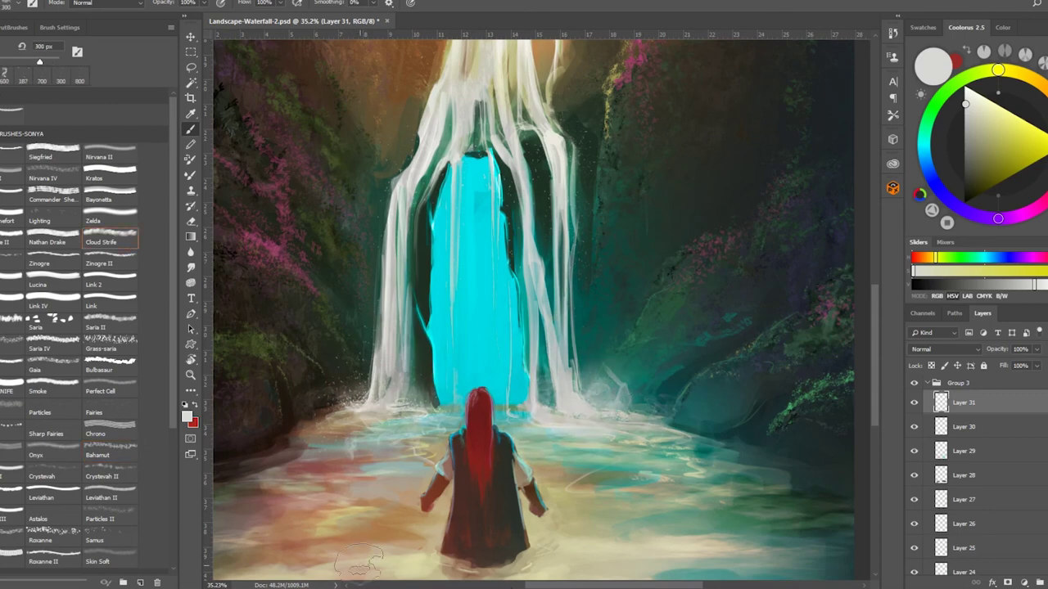
{"action": "left_click", "coordinate": [74, 241]}
{"action": "left_click", "coordinate": [480, 211], "text": "alt"}
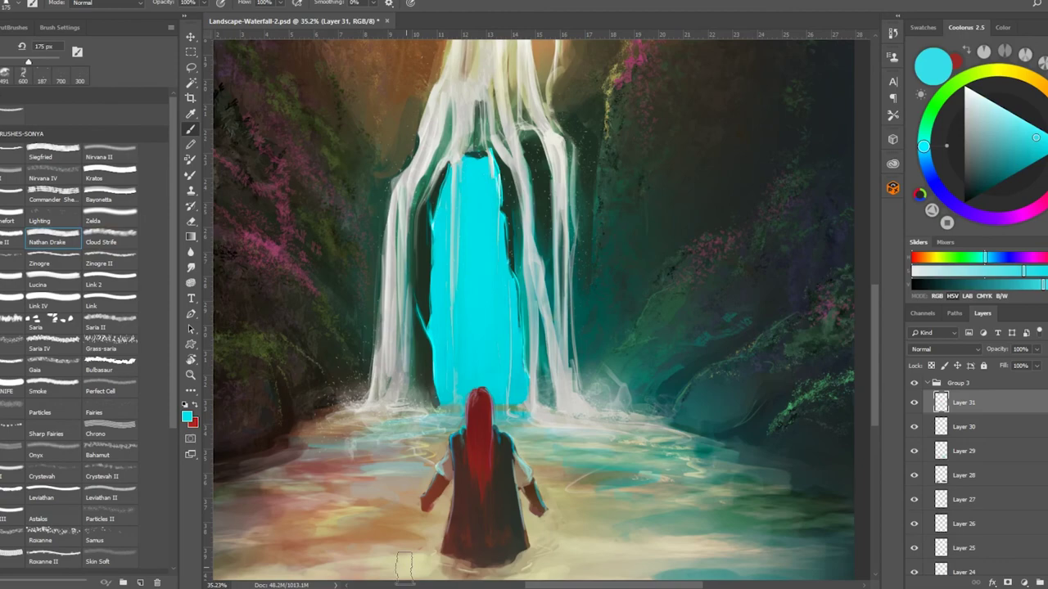
Add a Color Dodge layer and paint a light blue highlight on the water below the robe with the Bayonetta brush at 25 px.
{"action": "left_click_drag", "start_coordinate": [403, 565], "coordinate": [583, 410]}
{"action": "key", "text": "comma"}
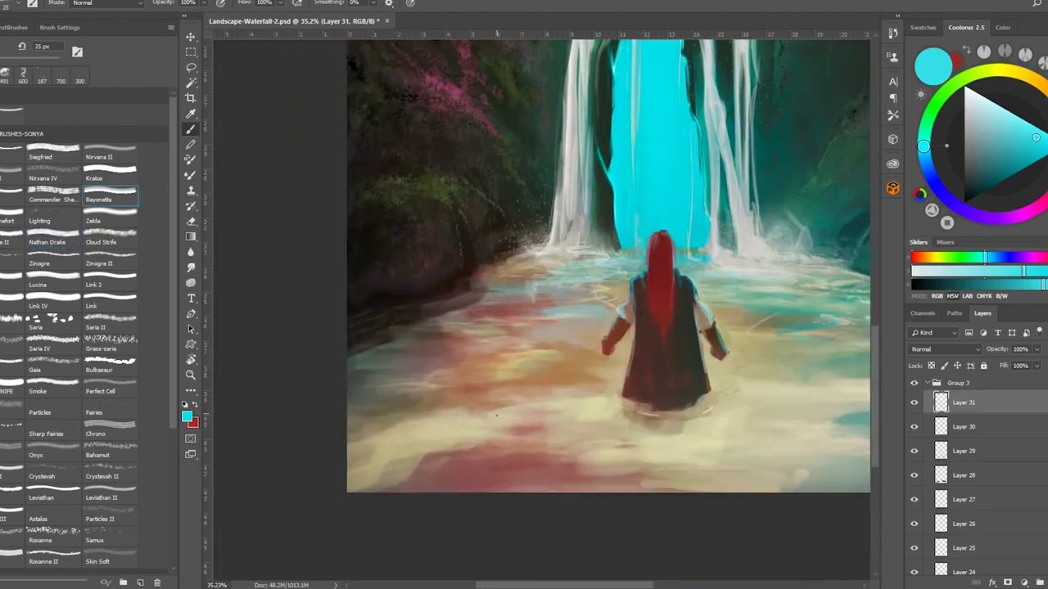
{"action": "left_click", "coordinate": [941, 349]}
{"action": "left_click", "coordinate": [941, 164]}
{"action": "left_click", "coordinate": [985, 109]}
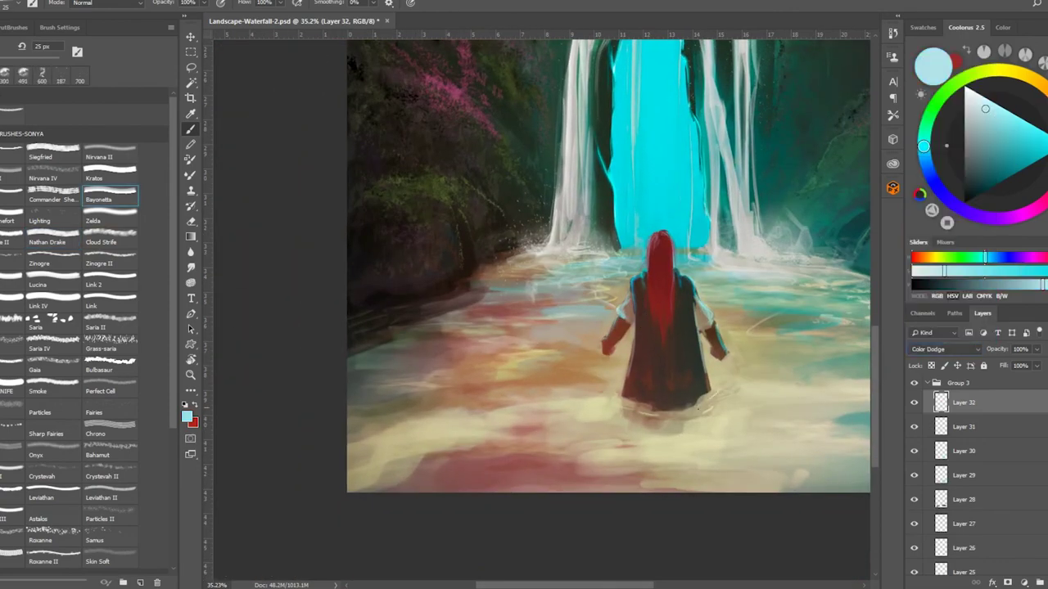
{"action": "left_click_drag", "start_coordinate": [638, 442], "coordinate": [678, 436]}
Enlarge the brush, paint sampled beige highlights on the water below the robe's hem, and undo the last stroke.
{"action": "key", "text": "bracketright"}
{"action": "key", "text": "bracketright"}
{"action": "key", "text": "bracketright"}
{"action": "key", "text": "bracketright"}
{"action": "key", "text": "bracketright"}
{"action": "key", "text": "bracketright"}
{"action": "key", "text": "bracketright"}
{"action": "left_click", "coordinate": [683, 446], "text": "alt"}
{"action": "mouse_move", "coordinate": [622, 416]}
{"action": "left_mouse_down"}
{"action": "mouse_move", "coordinate": [683, 458]}
{"action": "mouse_move", "coordinate": [704, 446]}
{"action": "mouse_move", "coordinate": [616, 422]}
{"action": "left_mouse_up"}
{"action": "key", "text": "ctrl+z"}
Soften the highlights below the robe's hem with the Eraser at 175 px and return to the brush.
{"action": "key", "text": "e"}
{"action": "key", "text": "bracketleft"}
{"action": "key", "text": "bracketleft"}
{"action": "key", "text": "bracketleft"}
{"action": "key", "text": "bracketleft"}
{"action": "key", "text": "bracketleft"}
{"action": "key", "text": "bracketright"}
{"action": "key", "text": "bracketright"}
{"action": "key", "text": "bracketright"}
{"action": "left_click_drag", "start_coordinate": [698, 434], "coordinate": [622, 422]}
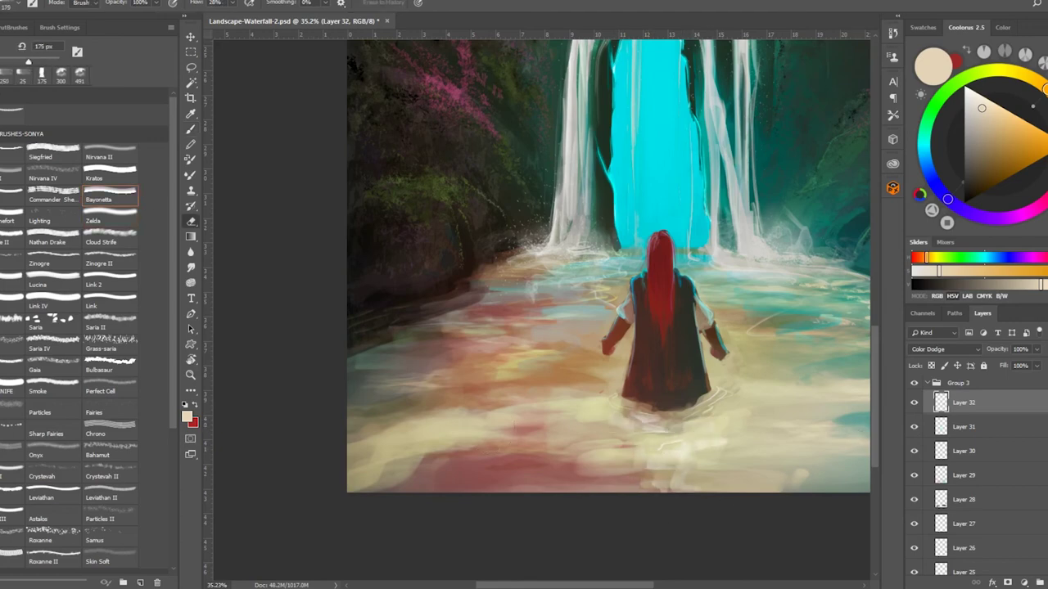
{"action": "key", "text": "b"}
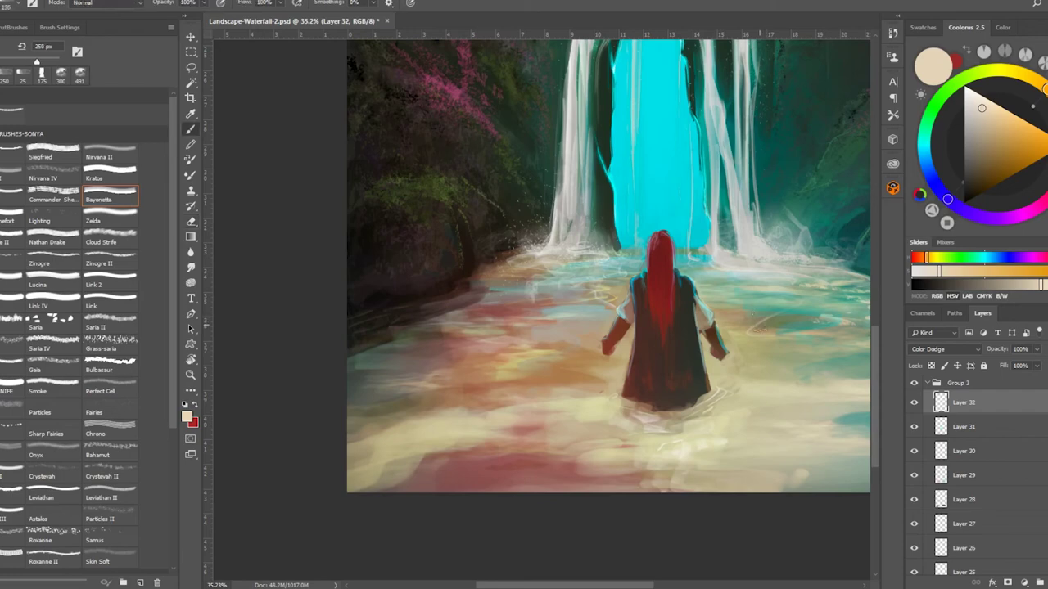
Add an Overlay layer and shade the water's outer edges with dark blue using the Zelda brush at 500 to 600 px.
{"action": "key", "text": "ctrl+shift+alt+n"}
{"action": "left_click", "coordinate": [946, 349]}
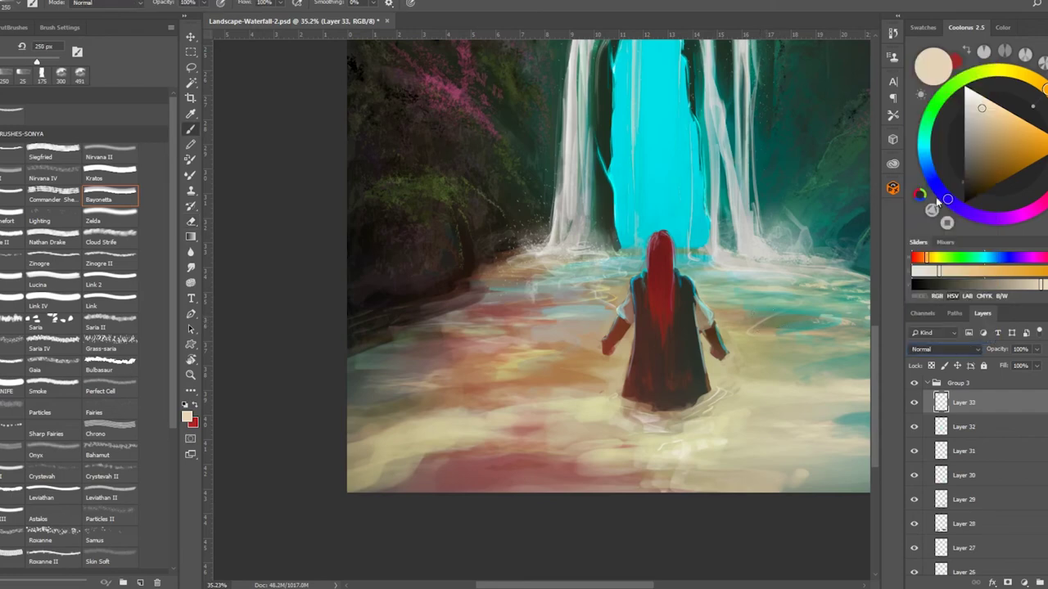
{"action": "left_click", "coordinate": [942, 229]}
{"action": "left_click", "coordinate": [935, 187]}
{"action": "left_click", "coordinate": [972, 182]}
{"action": "left_click", "coordinate": [111, 221]}
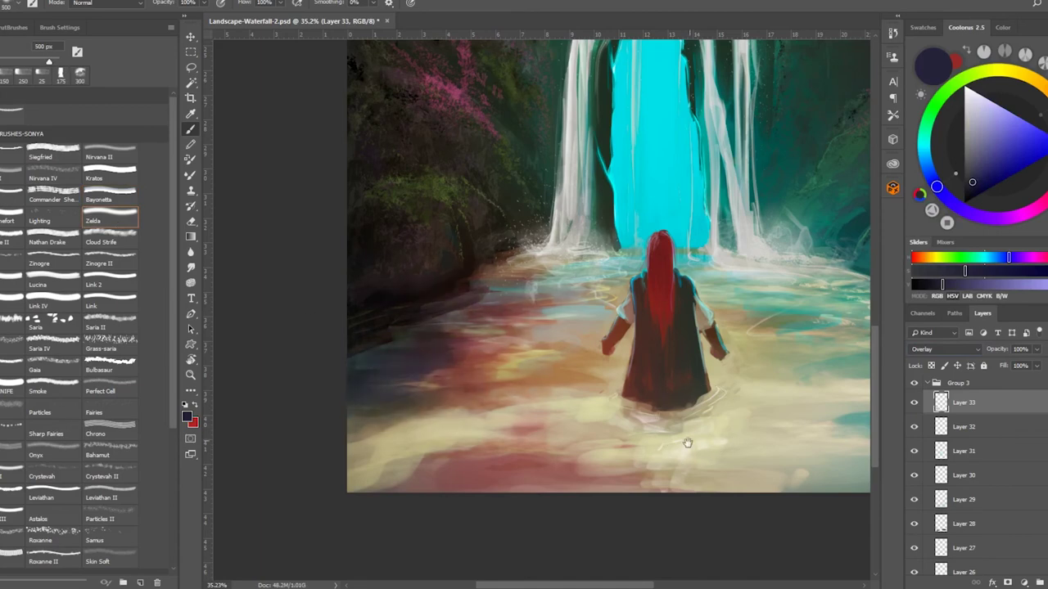
{"action": "scroll", "coordinate": [565, 328], "scroll_direction": "right", "scroll_amount": 3}
{"action": "key", "text": "bracketright"}
{"action": "mouse_move", "coordinate": [886, 393]}
{"action": "left_mouse_down"}
{"action": "mouse_move", "coordinate": [769, 393]}
{"action": "mouse_move", "coordinate": [886, 388]}
{"action": "left_mouse_up"}
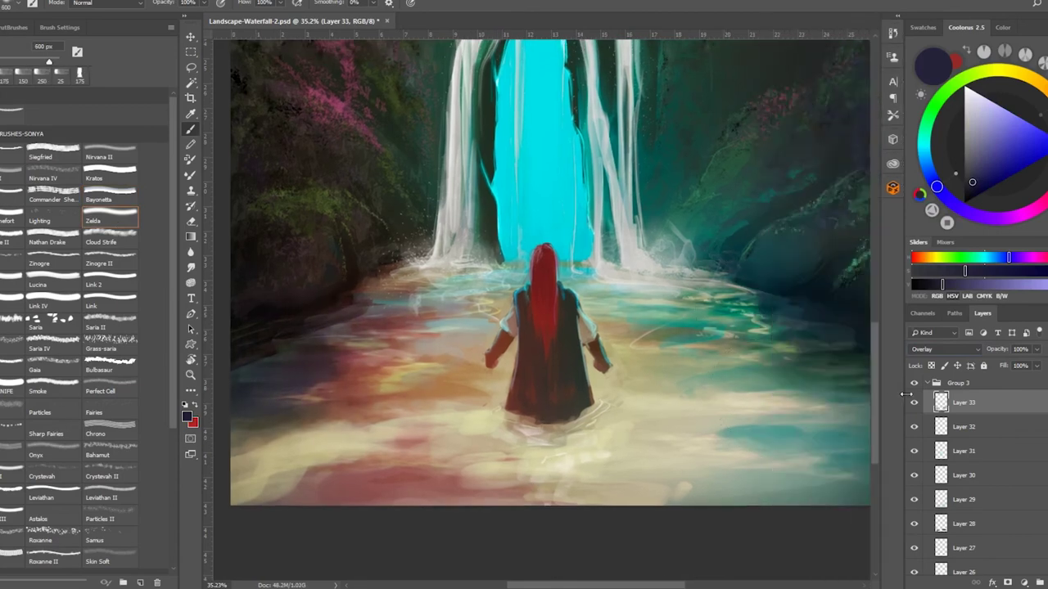
Lower the dark blue shading layer's opacity to 61%.
{"action": "key", "text": "ctrl+0"}
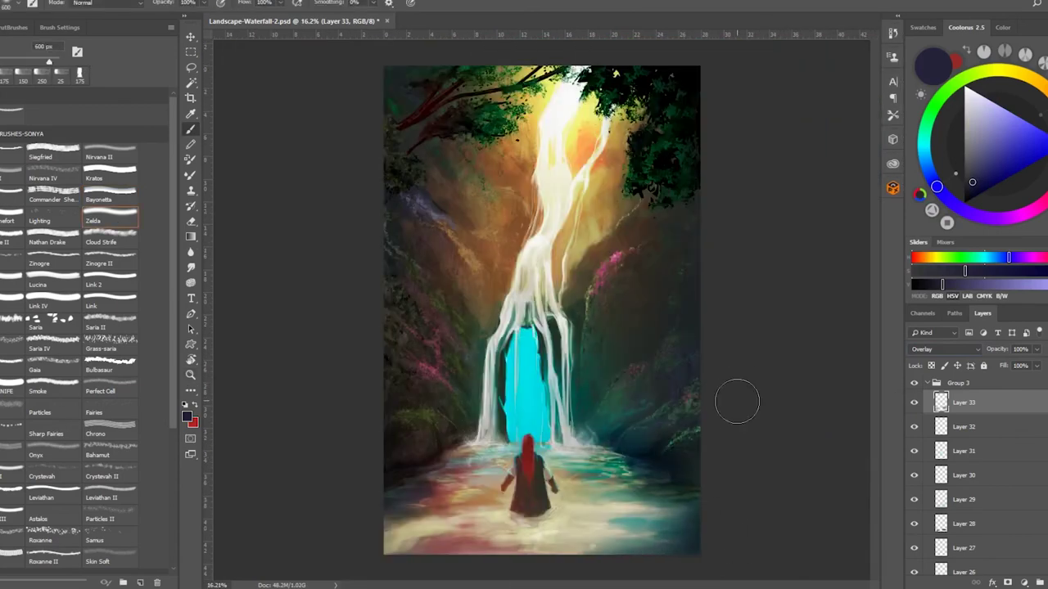
{"action": "left_click", "coordinate": [1036, 349]}
{"action": "left_click_drag", "start_coordinate": [1023, 366], "coordinate": [972, 368]}
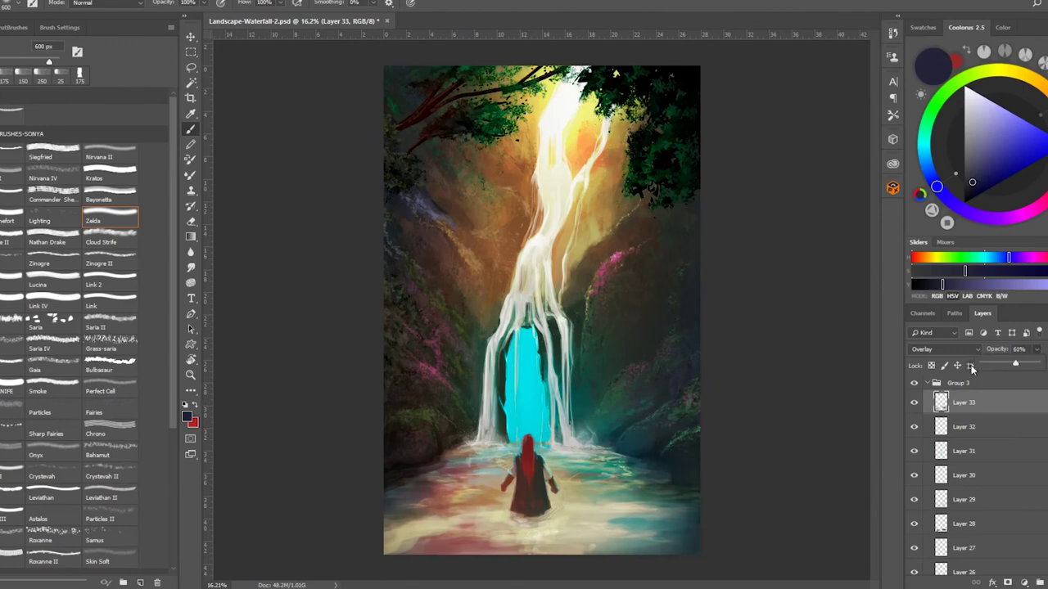
Add another Overlay layer and brighten the figure's hair with pink, using Link at 8 px and Zelda at 175 px.
{"action": "key", "text": "z"}
{"action": "left_click_drag", "start_coordinate": [626, 368], "coordinate": [638, 368]}
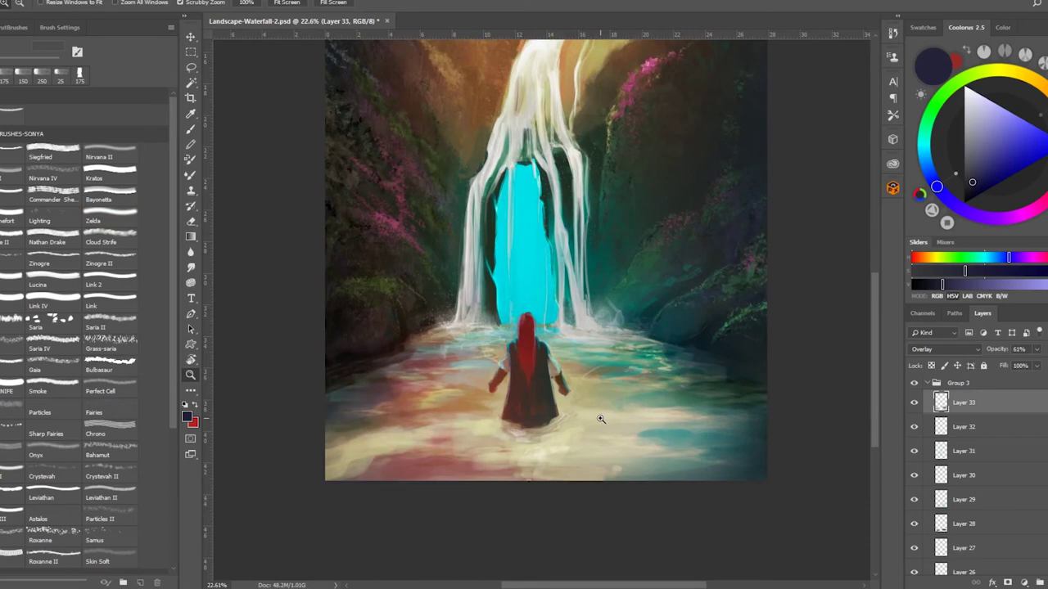
{"action": "key", "text": "ctrl+shift+alt+n"}
{"action": "left_click", "coordinate": [945, 349]}
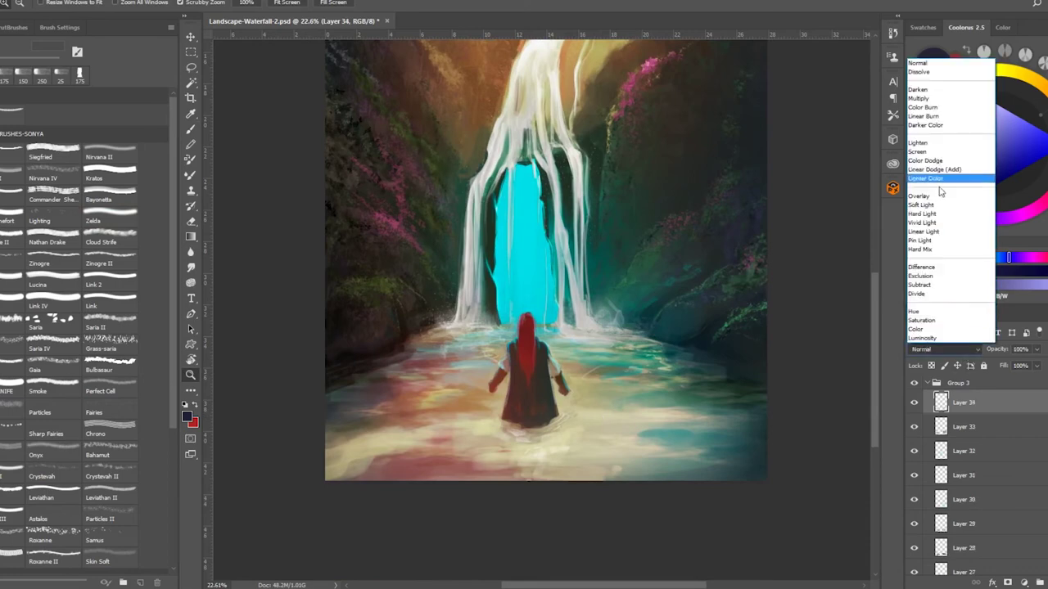
{"action": "left_click", "coordinate": [950, 189]}
{"action": "left_click_drag", "start_coordinate": [547, 336], "coordinate": [598, 336]}
{"action": "key", "text": "b"}
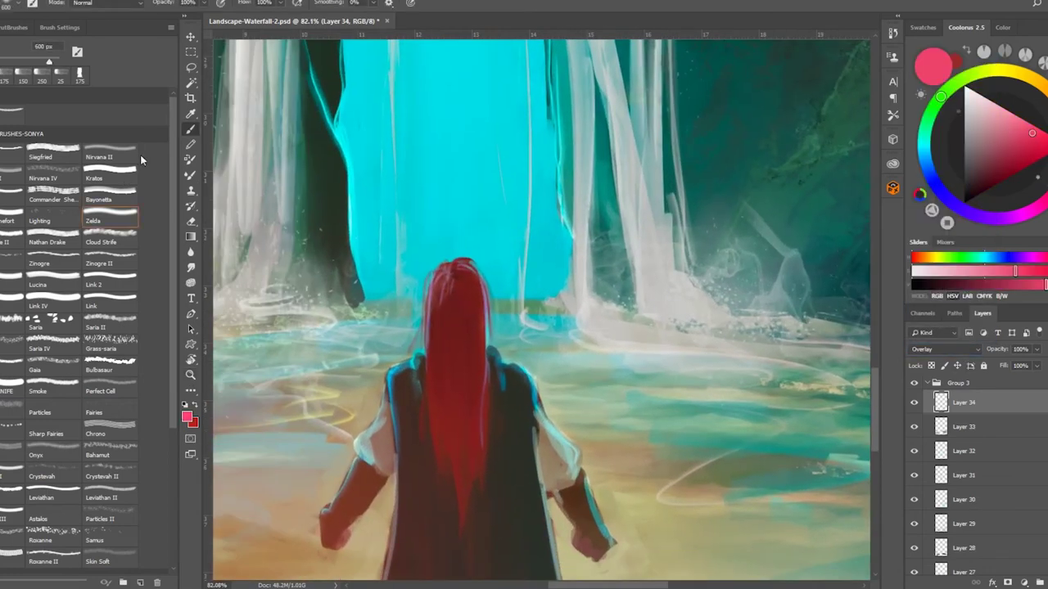
{"action": "left_click", "coordinate": [110, 301]}
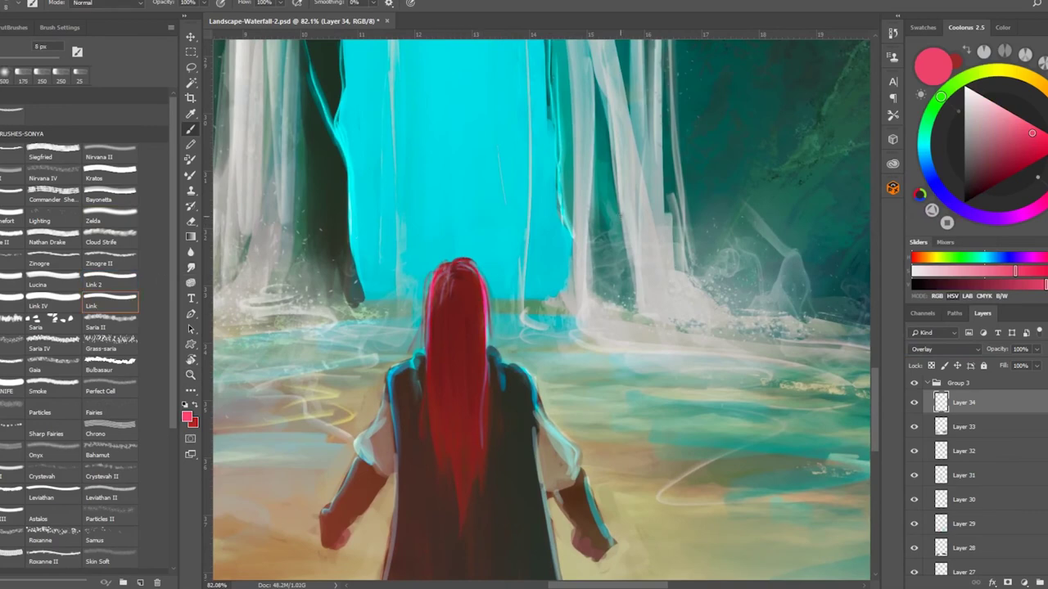
{"action": "left_click", "coordinate": [111, 221]}
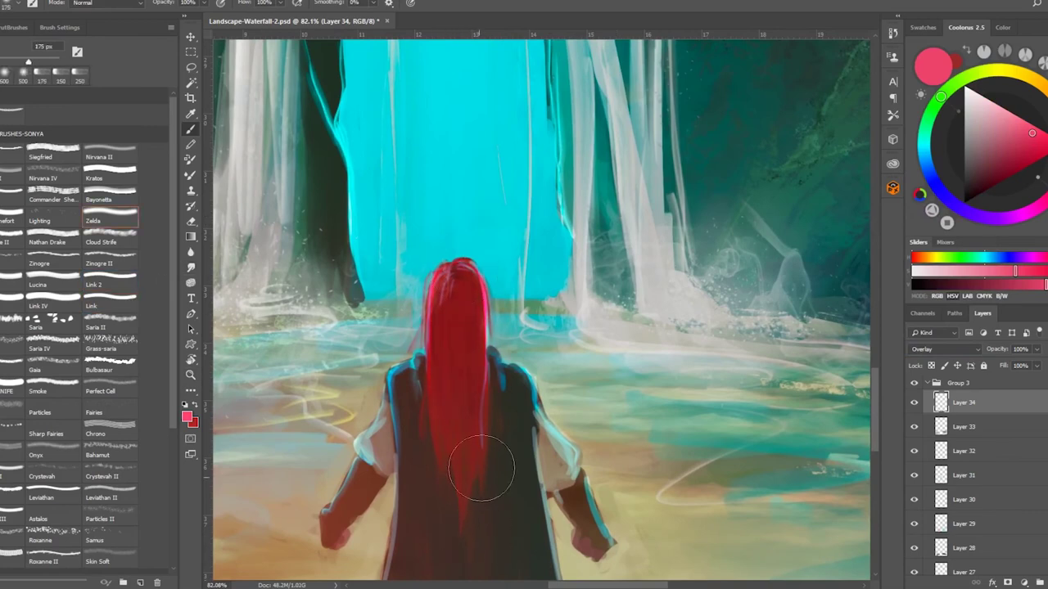
Tint the sleeves cyan with Zelda at 175 px, and add a normal layer for pale cyan rim highlights with Link 2 at 5 px.
{"action": "left_click", "coordinate": [473, 524], "text": "alt"}
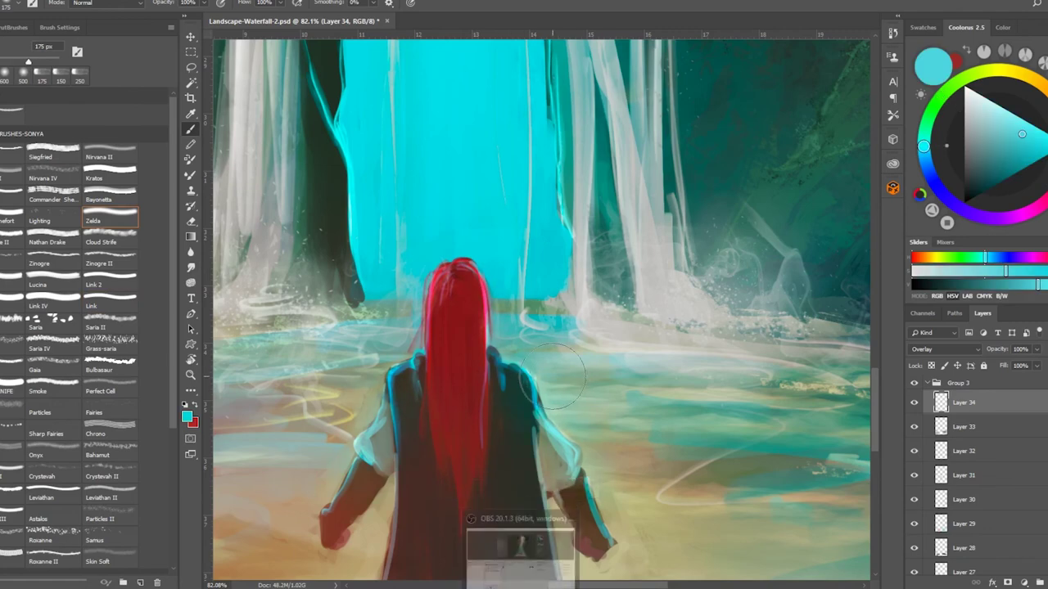
{"action": "left_click", "coordinate": [110, 284]}
{"action": "key", "text": "ctrl+shift+alt+n"}
{"action": "left_click", "coordinate": [980, 100]}
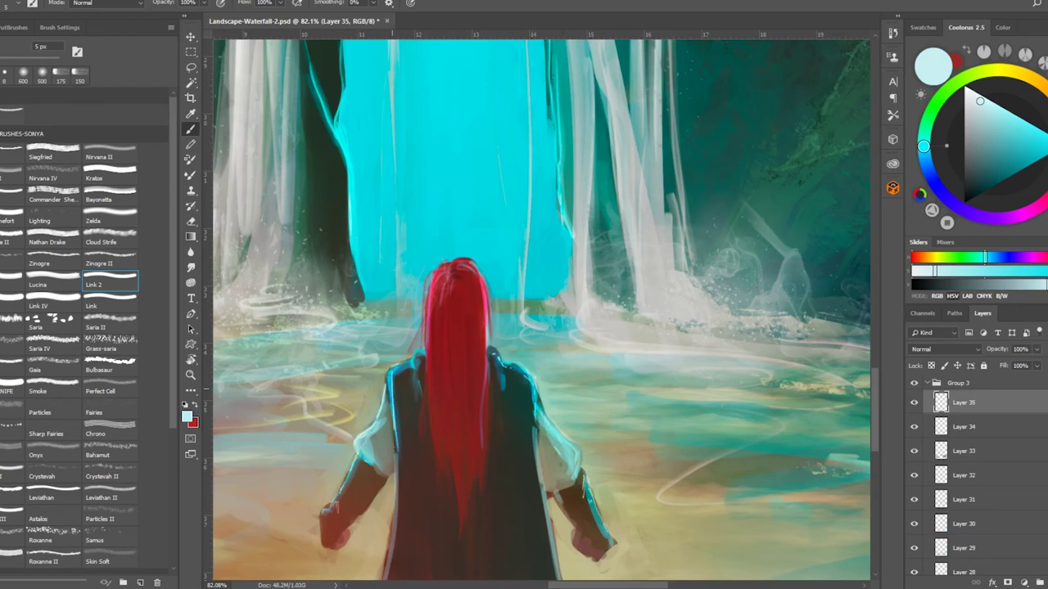
{"action": "scroll", "coordinate": [385, 426], "scroll_direction": "down", "scroll_amount": 5}
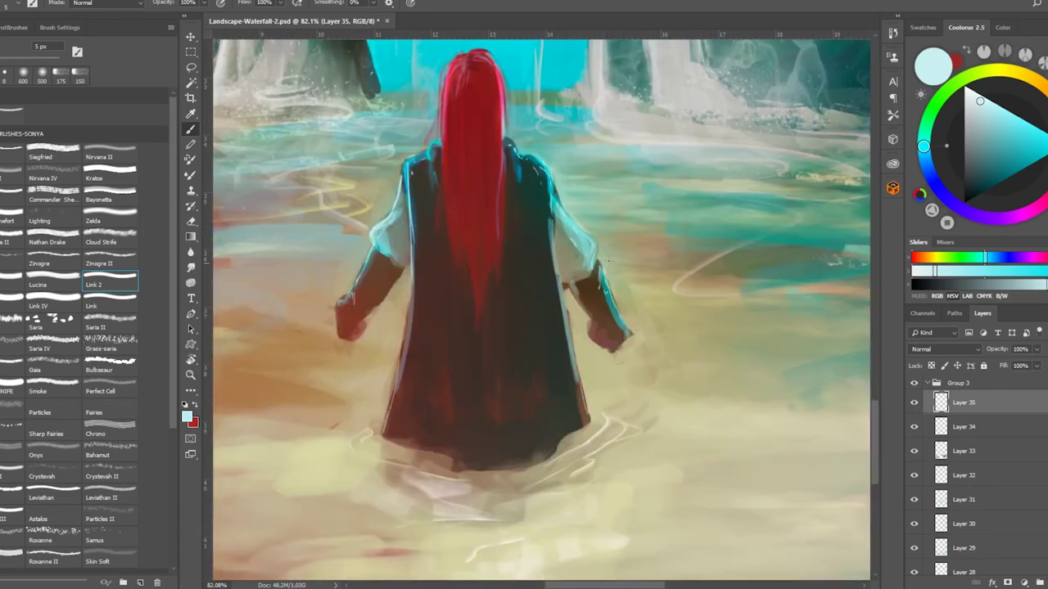
Paint sampled reds and pinks into the figure's hair with the Bayonetta brush, enlarging it from 25 to 45 px.
{"action": "scroll", "coordinate": [442, 367], "scroll_direction": "up", "scroll_amount": 5}
{"action": "left_click", "coordinate": [111, 199]}
{"action": "left_click", "coordinate": [442, 366], "text": "alt"}
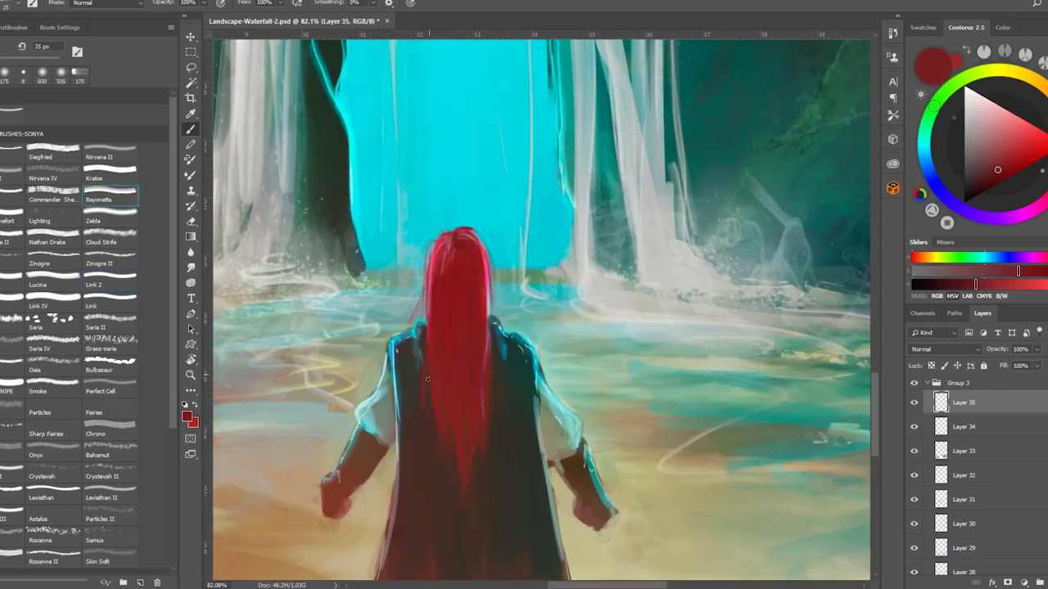
{"action": "left_click", "coordinate": [441, 248], "text": "alt"}
{"action": "key", "text": "bracketright"}
{"action": "key", "text": "bracketright"}
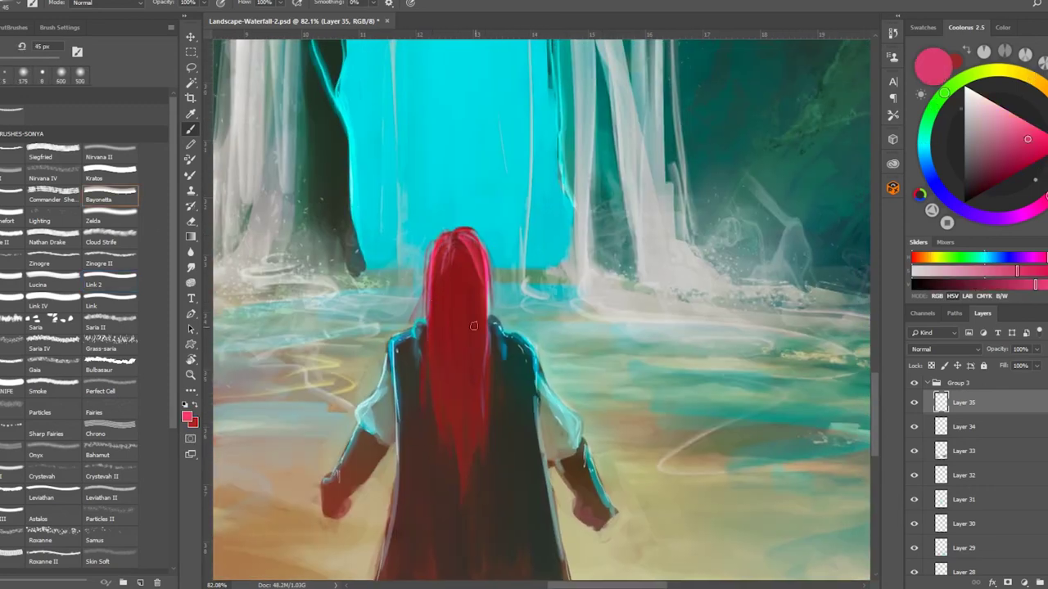
{"action": "scroll", "coordinate": [491, 246], "scroll_direction": "down", "scroll_amount": 5}
{"action": "scroll", "coordinate": [459, 237], "scroll_direction": "up", "scroll_amount": 4}
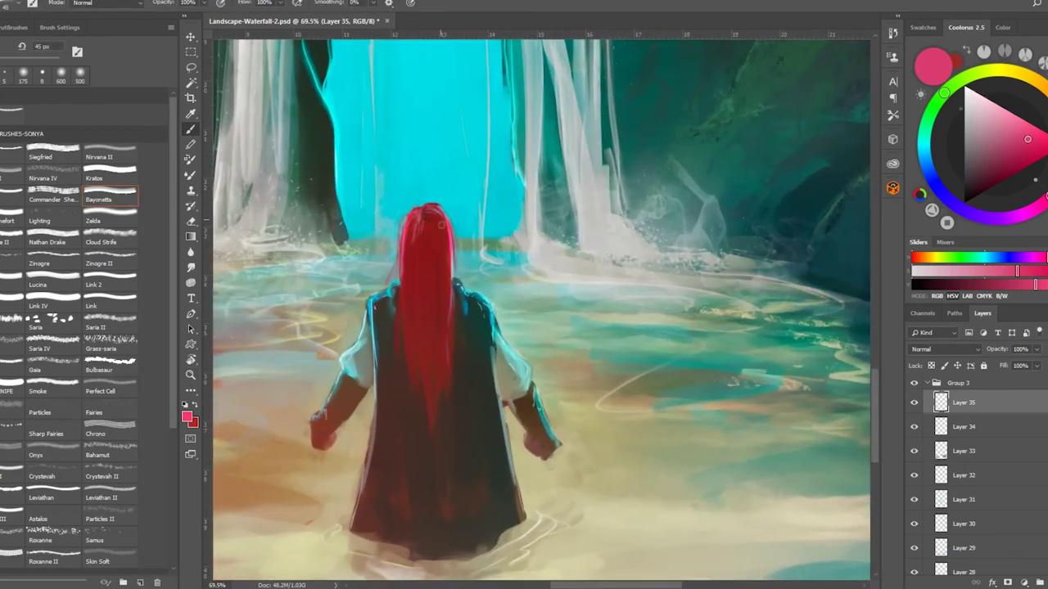
{"action": "left_click", "coordinate": [447, 232], "text": "alt"}
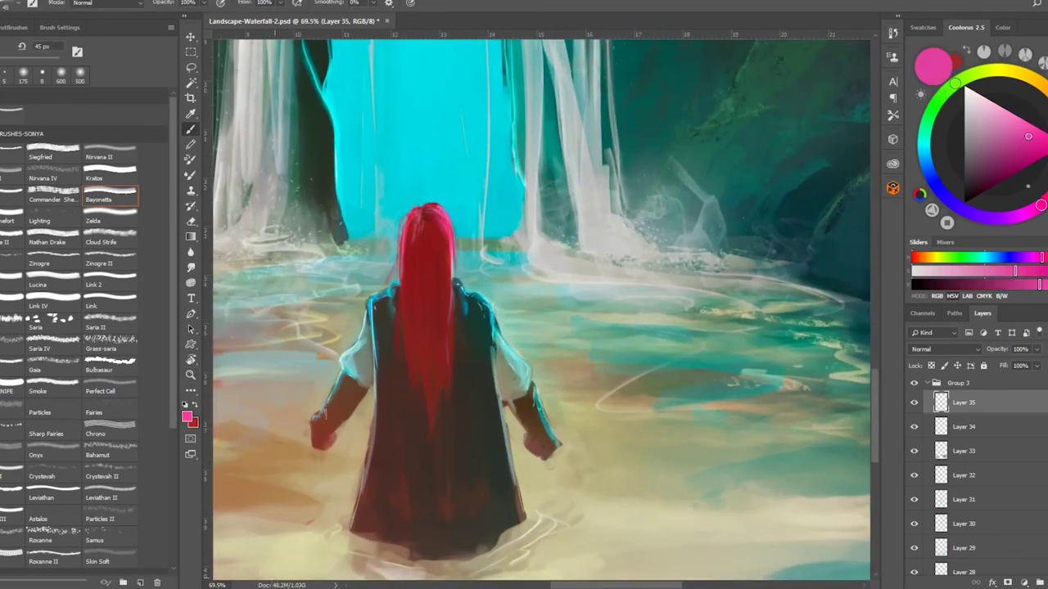
{"action": "left_click", "coordinate": [443, 251], "text": "alt"}
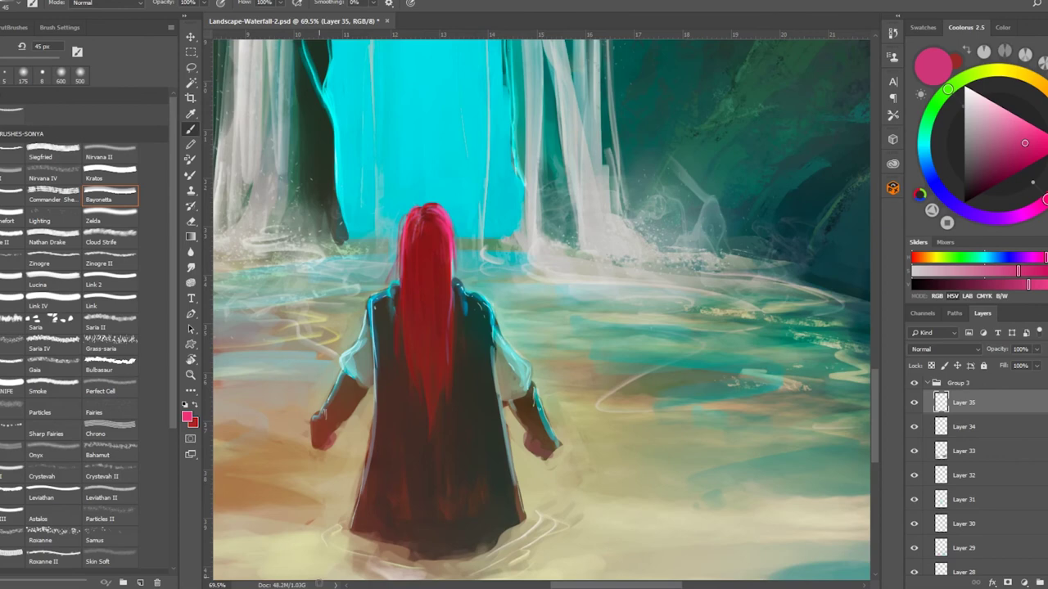
{"action": "scroll", "coordinate": [551, 390], "scroll_direction": "up", "scroll_amount": 5}
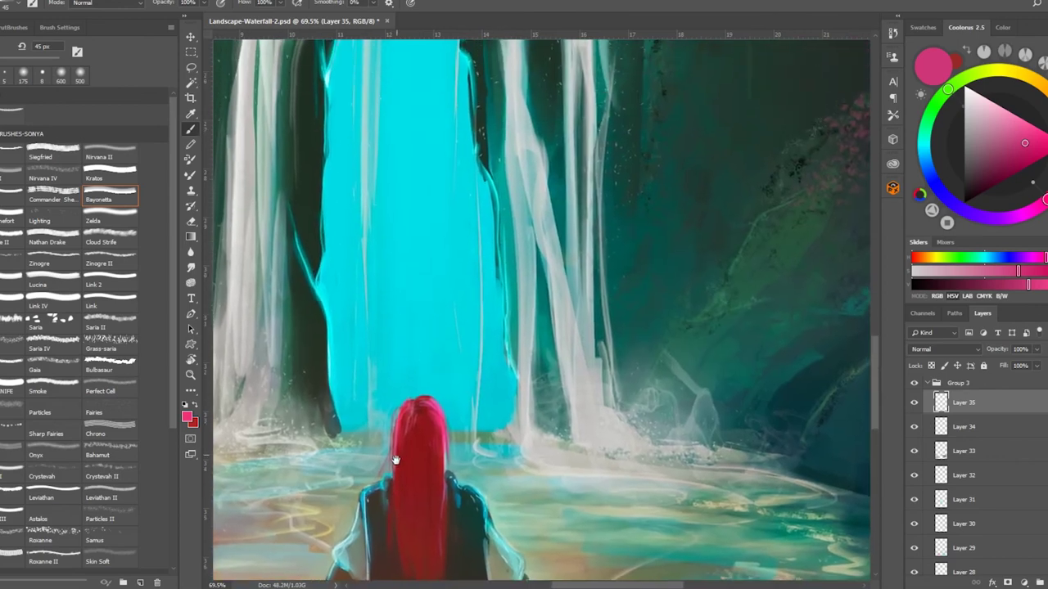
{"action": "scroll", "coordinate": [551, 390], "scroll_direction": "down", "scroll_amount": 6}
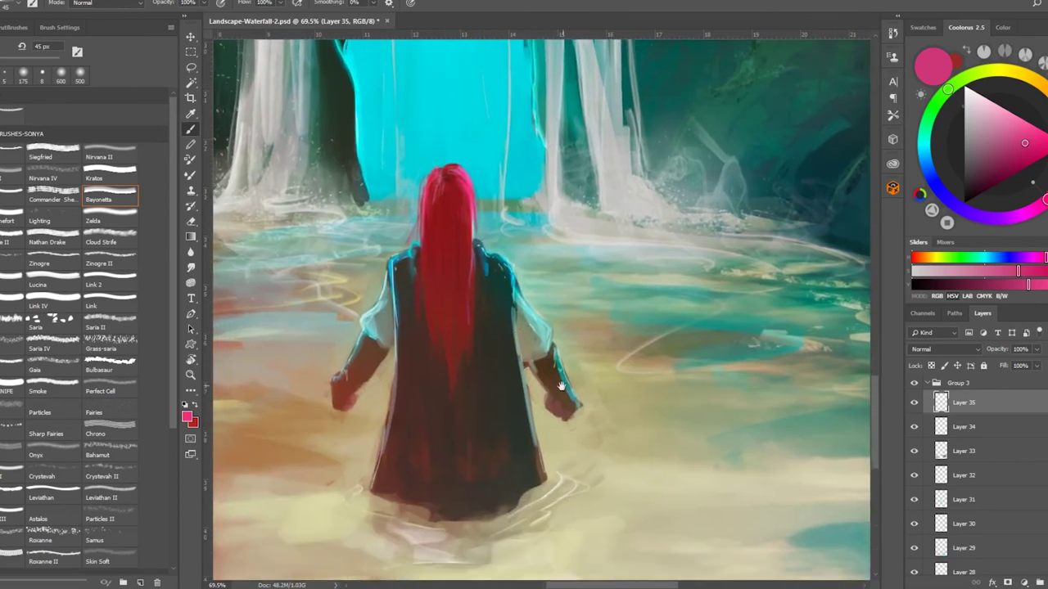
Add an Overlay layer and paint off-white foam at the base of the left waterfall with a textured brush at 125 px.
{"action": "left_click_drag", "start_coordinate": [565, 390], "coordinate": [721, 420]}
{"action": "left_click", "coordinate": [491, 328], "text": "alt"}
{"action": "key", "text": "]"}
{"action": "key", "text": "]"}
{"action": "key", "text": "]"}
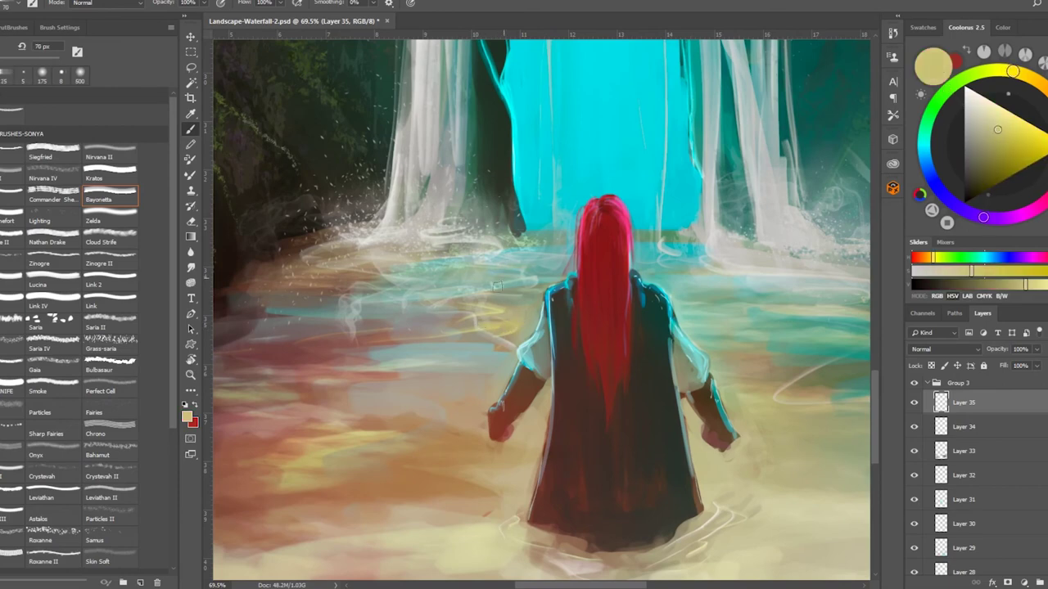
{"action": "left_click", "coordinate": [439, 240], "text": "alt"}
{"action": "left_click", "coordinate": [12, 154]}
{"action": "key", "text": "ctrl+shift+alt+n"}
{"action": "left_click", "coordinate": [947, 350]}
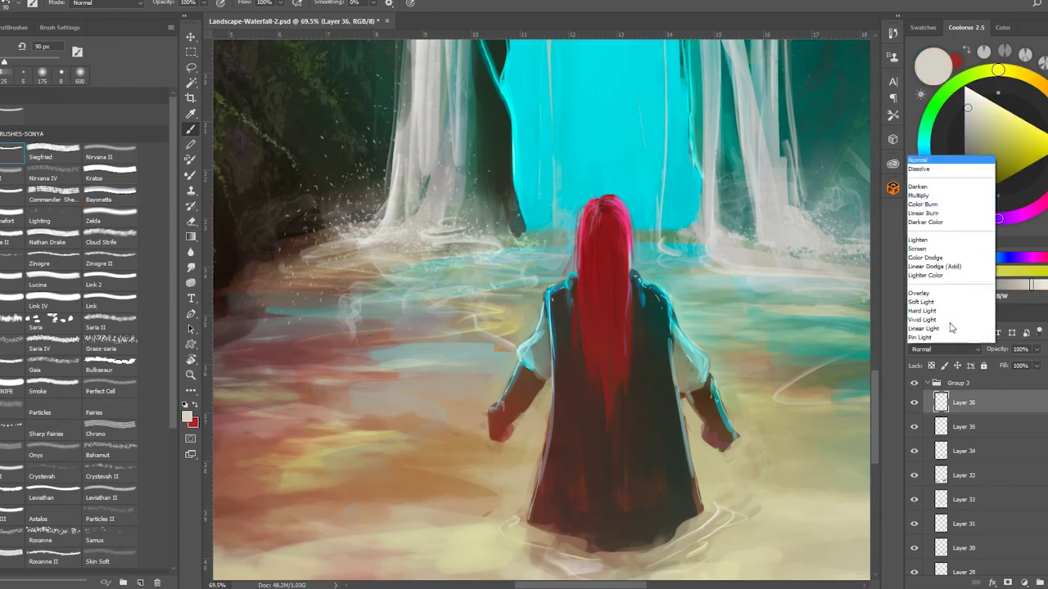
{"action": "left_click", "coordinate": [942, 456]}
{"action": "key", "text": "]"}
{"action": "key", "text": "]"}
{"action": "mouse_move", "coordinate": [504, 246]}
{"action": "left_mouse_down"}
{"action": "mouse_move", "coordinate": [368, 236]}
{"action": "mouse_move", "coordinate": [417, 262]}
{"action": "left_mouse_up"}
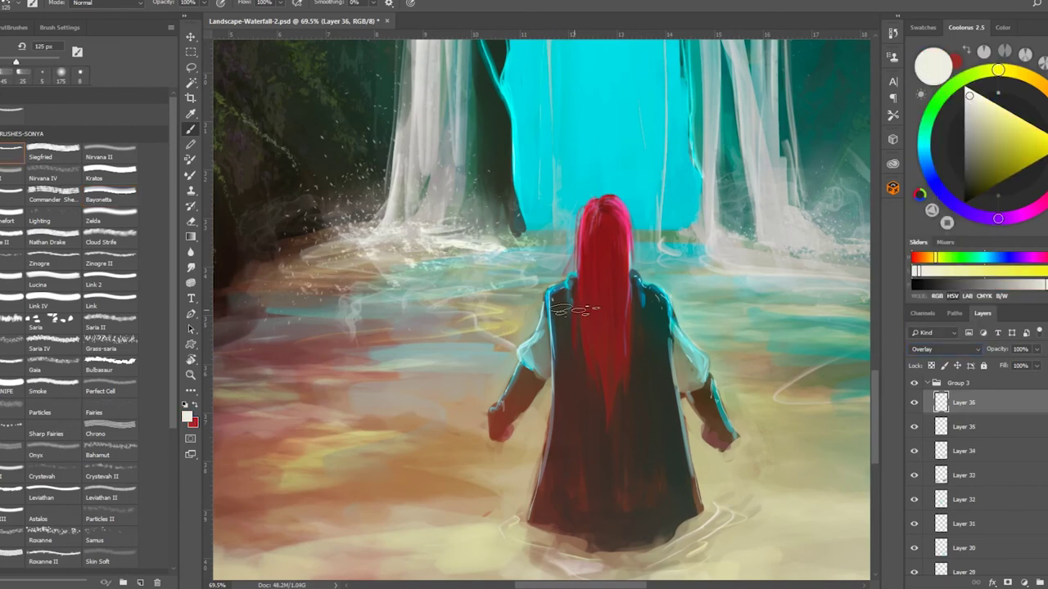
Reduce the textured brush to 40 px and dab small off-white flecks on the water left of the figure.
{"action": "key", "text": "["}
{"action": "key", "text": "["}
{"action": "key", "text": "["}
{"action": "key", "text": "["}
{"action": "key", "text": "["}
{"action": "key", "text": "["}
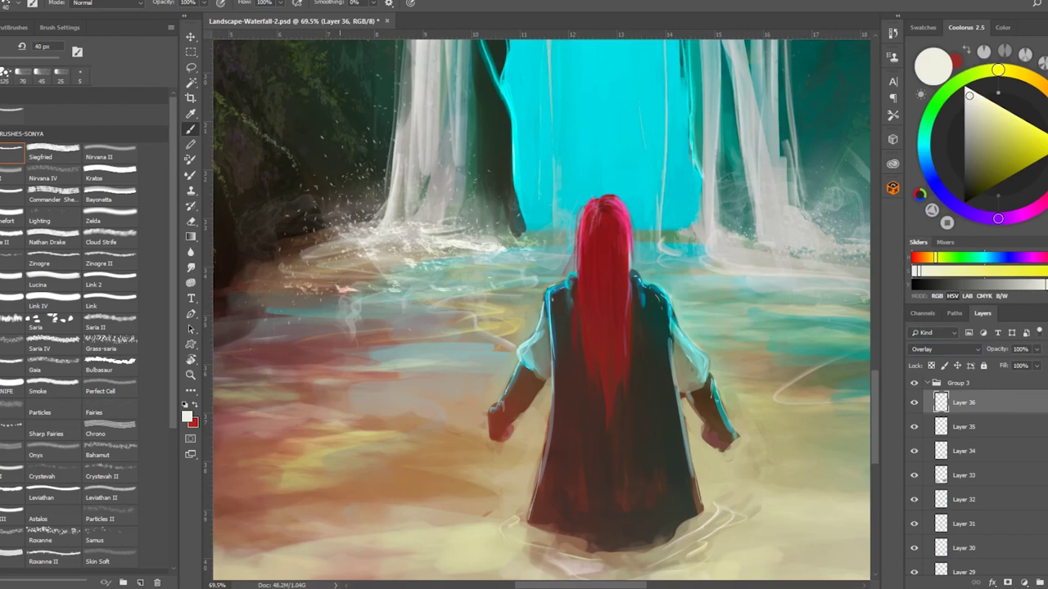
Paint off-white foam at the right waterfall's base and on the water before it, enlarging the textured brush to 80 px.
{"action": "left_click_drag", "start_coordinate": [808, 332], "coordinate": [542, 386]}
{"action": "left_click_drag", "start_coordinate": [491, 299], "coordinate": [618, 309]}
{"action": "key", "text": "]"}
{"action": "key", "text": "]"}
{"action": "key", "text": "]"}
{"action": "key", "text": "]"}
{"action": "left_click_drag", "start_coordinate": [454, 303], "coordinate": [503, 306]}
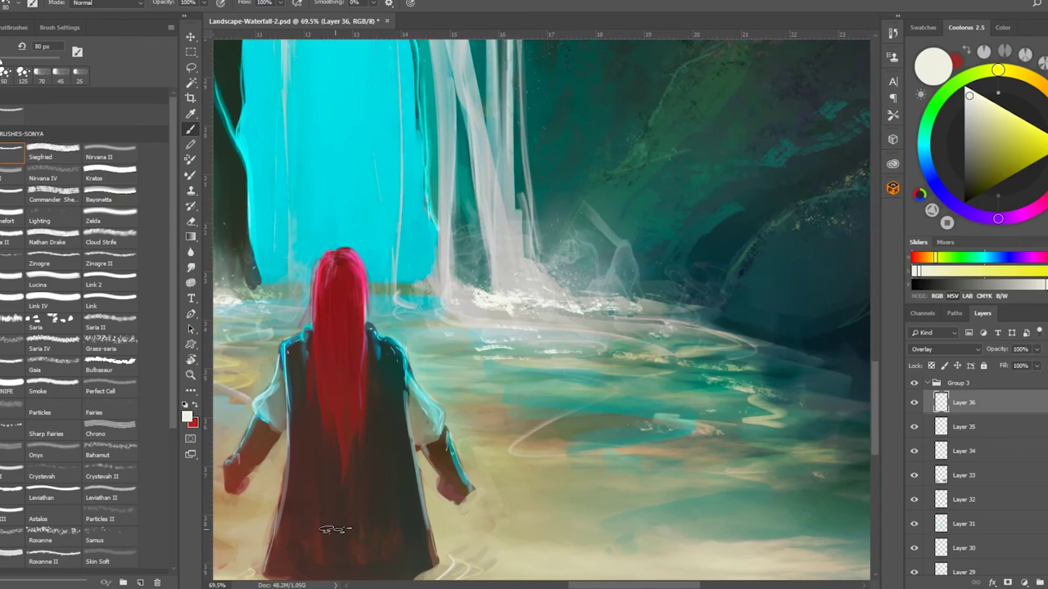
Brush soft white mist at the right waterfall's base with Zelda, try a Bayonetta stroke on the water, and undo the last change.
{"action": "left_click", "coordinate": [110, 218]}
{"action": "mouse_move", "coordinate": [495, 235]}
{"action": "left_mouse_down"}
{"action": "mouse_move", "coordinate": [501, 263]}
{"action": "mouse_move", "coordinate": [595, 254]}
{"action": "left_mouse_up"}
{"action": "left_click", "coordinate": [110, 197]}
{"action": "left_click_drag", "start_coordinate": [736, 355], "coordinate": [634, 348]}
{"action": "key", "text": "z"}
{"action": "left_click_drag", "start_coordinate": [469, 516], "coordinate": [469, 504]}
{"action": "key", "text": "ctrl+z"}
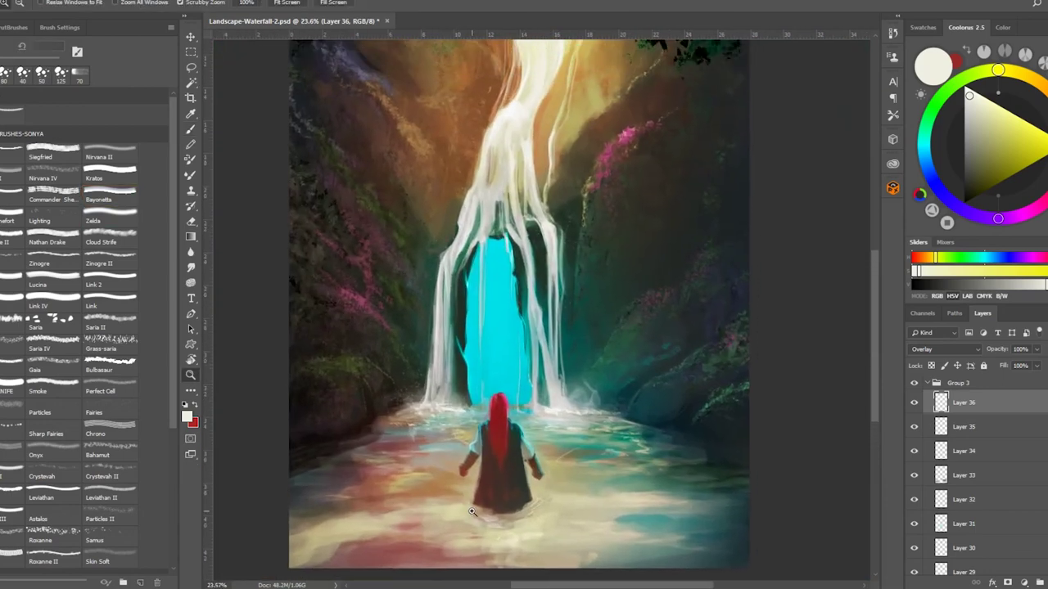
Add a normal layer and scatter sampled pink petals on the left water and green leaves on the right with a foliage brush.
{"action": "key", "text": "ctrl+shift+alt+n"}
{"action": "key", "text": "b"}
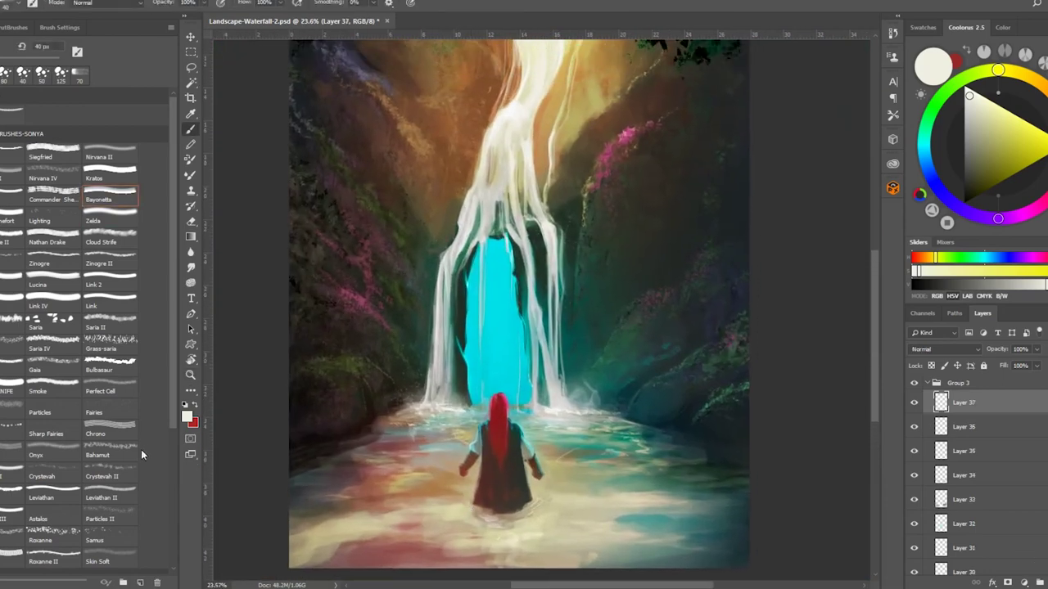
{"action": "left_click", "coordinate": [53, 341]}
{"action": "left_click", "coordinate": [8, 370]}
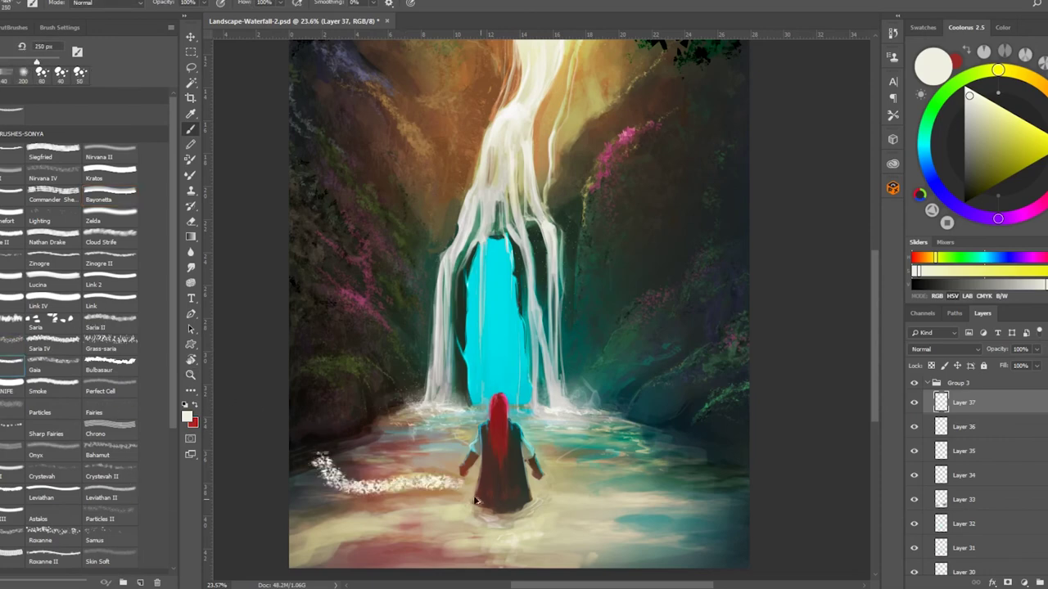
{"action": "left_click", "coordinate": [366, 297], "text": "alt"}
{"action": "left_click_drag", "start_coordinate": [303, 511], "coordinate": [353, 471]}
{"action": "left_click", "coordinate": [712, 393], "text": "alt"}
{"action": "left_click_drag", "start_coordinate": [593, 518], "coordinate": [712, 473]}
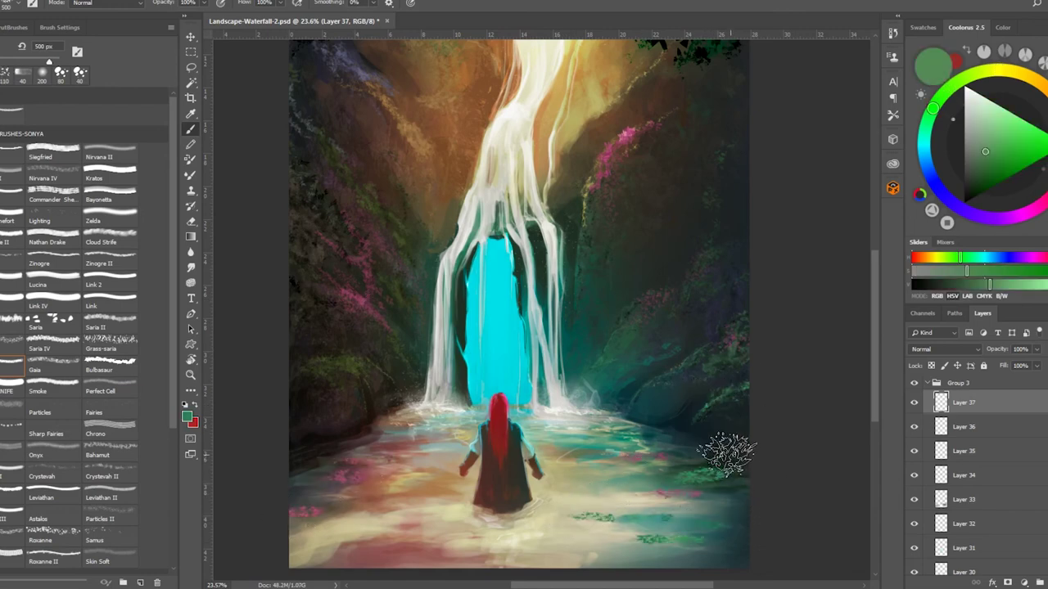
Thin the floating leaves and petals with the textured Eraser at 90 to 150 px, and return to the brush.
{"action": "key", "text": "e"}
{"action": "left_click_drag", "start_coordinate": [602, 519], "coordinate": [616, 521]}
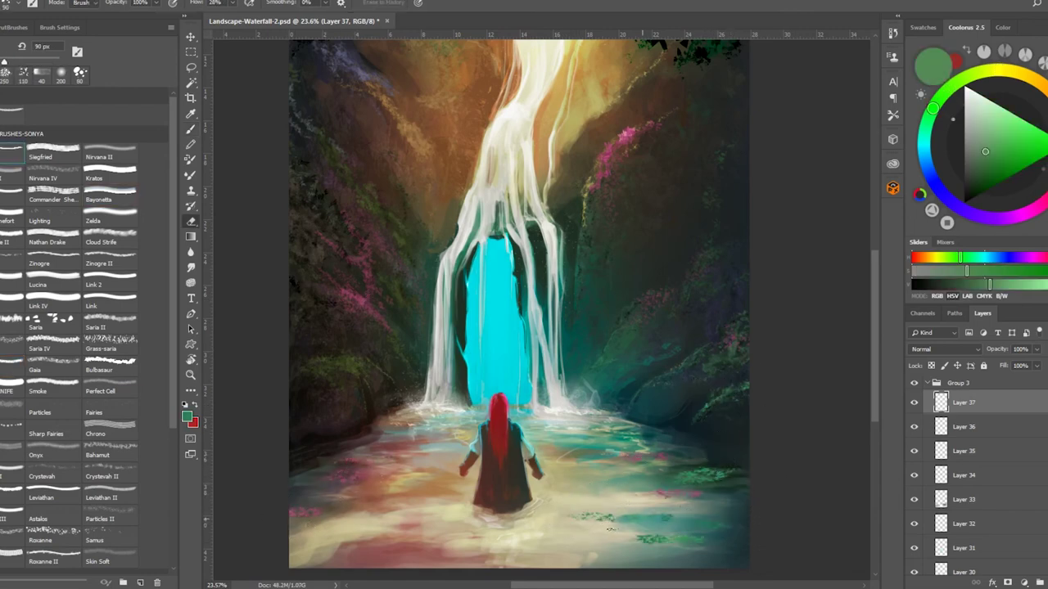
{"action": "key", "text": "bracketright"}
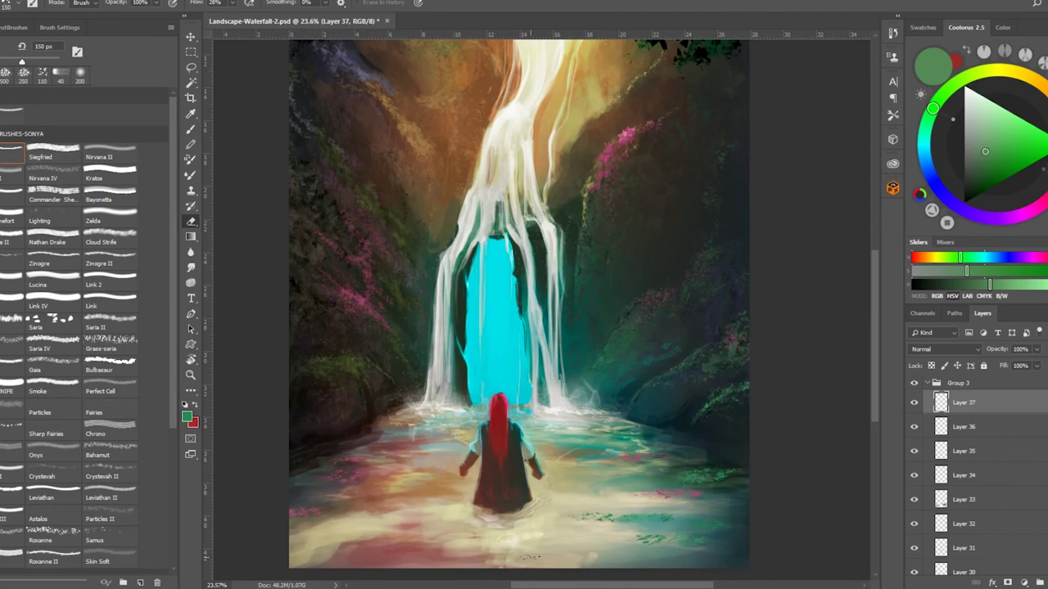
{"action": "key", "text": "z"}
{"action": "left_click_drag", "start_coordinate": [655, 344], "coordinate": [687, 325]}
{"action": "key", "text": "b"}
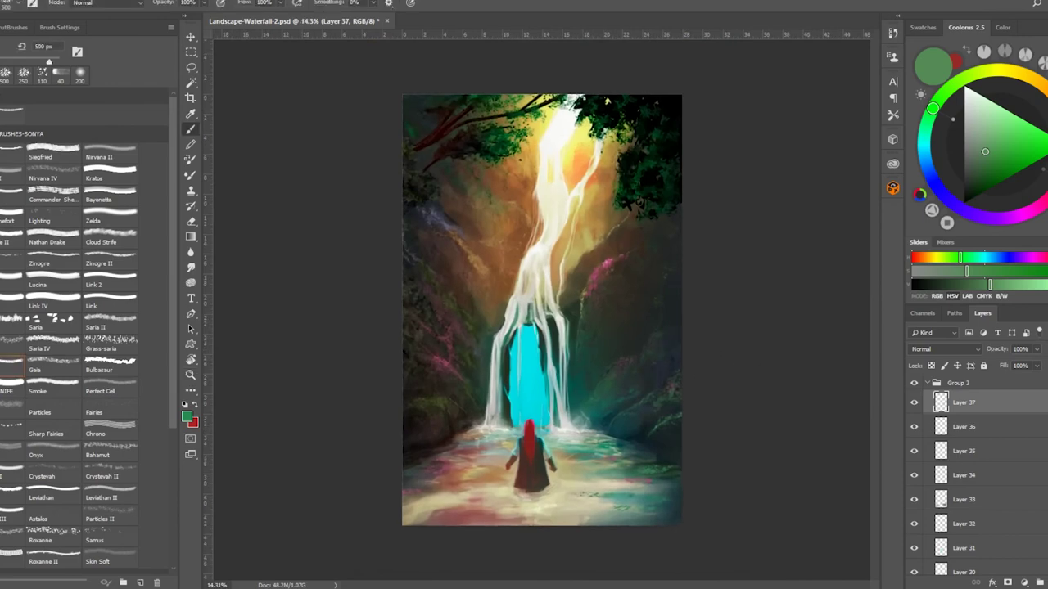
Scatter fine sparkles over the left and right rocks on a new layer with the Sharp Fairies brush at 1448 px, using sampled colours.
{"action": "key", "text": "z"}
{"action": "mouse_move", "coordinate": [750, 405]}
{"action": "left_mouse_down"}
{"action": "mouse_move", "coordinate": [767, 402]}
{"action": "mouse_move", "coordinate": [783, 367]}
{"action": "mouse_move", "coordinate": [761, 390]}
{"action": "left_mouse_up"}
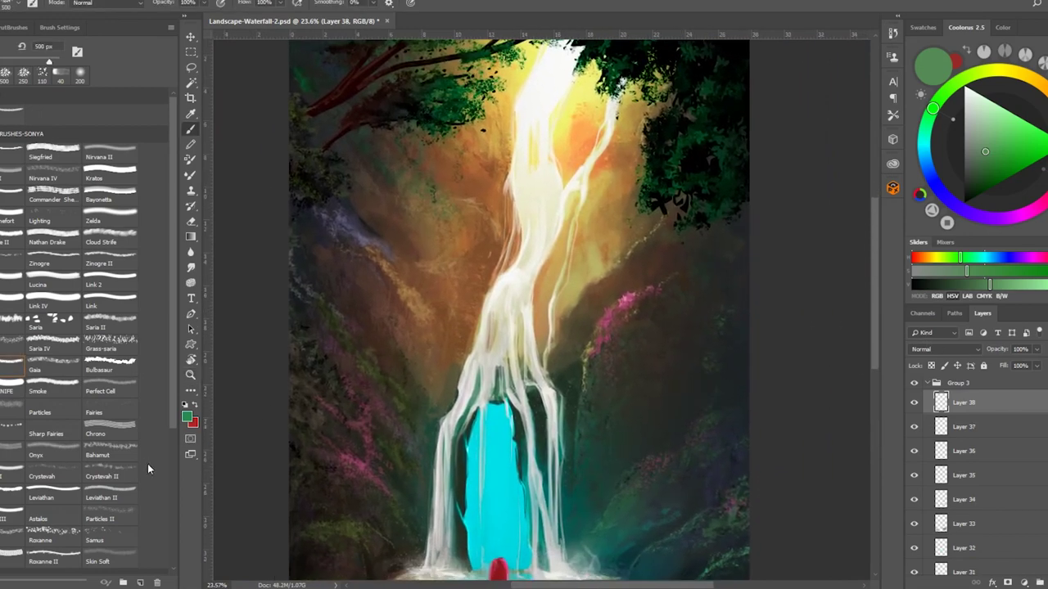
{"action": "left_click", "coordinate": [70, 433]}
{"action": "left_click", "coordinate": [365, 483], "text": "alt"}
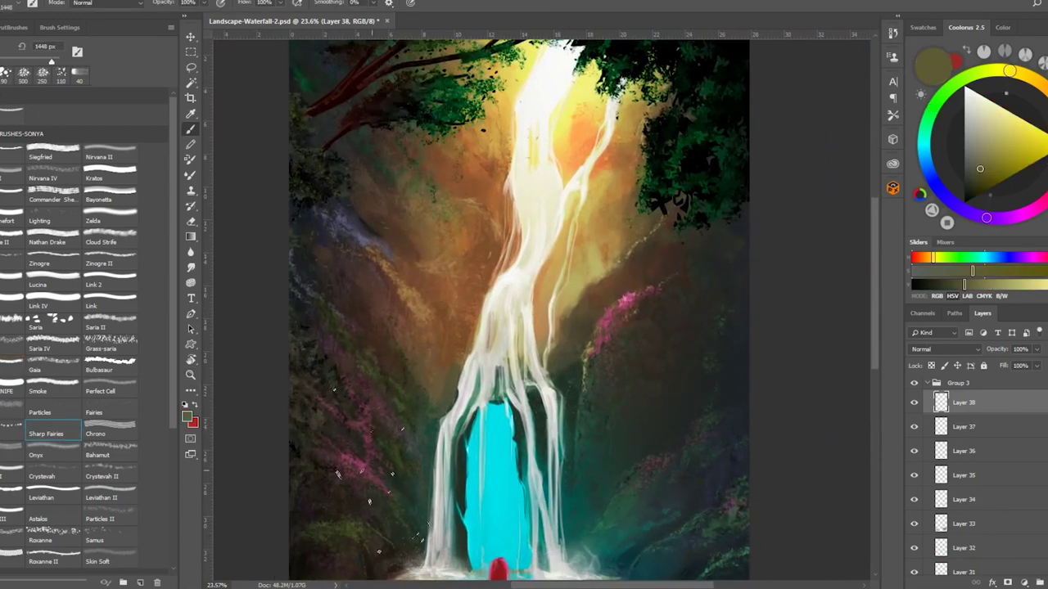
{"action": "left_click", "coordinate": [673, 170], "text": "alt"}
{"action": "left_click", "coordinate": [604, 266], "text": "alt"}
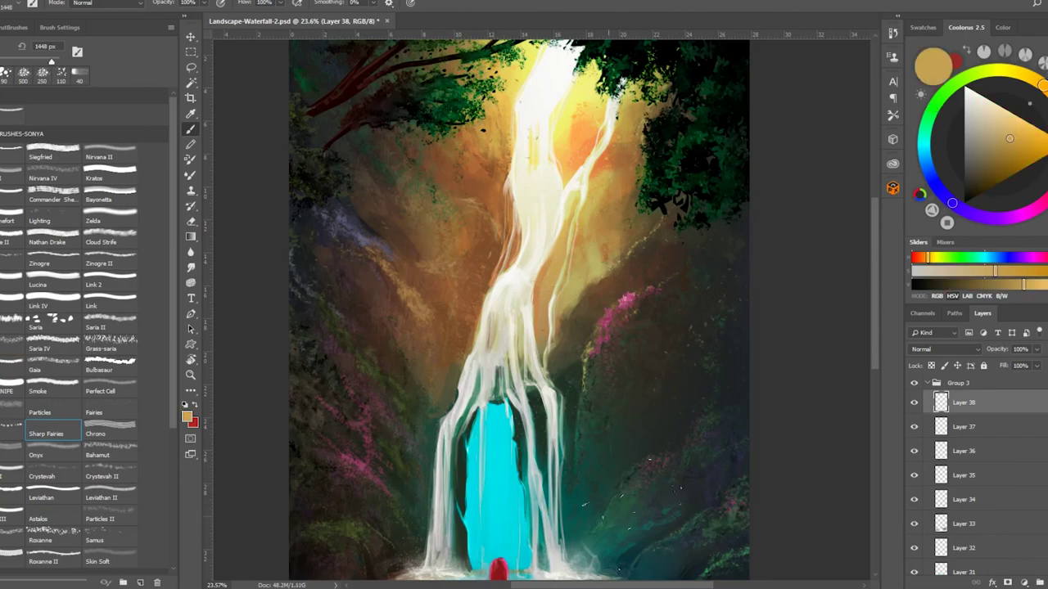
{"action": "scroll", "coordinate": [603, 344], "scroll_direction": "up", "scroll_amount": 5}
{"action": "scroll", "coordinate": [548, 352], "scroll_direction": "down", "scroll_amount": 6}
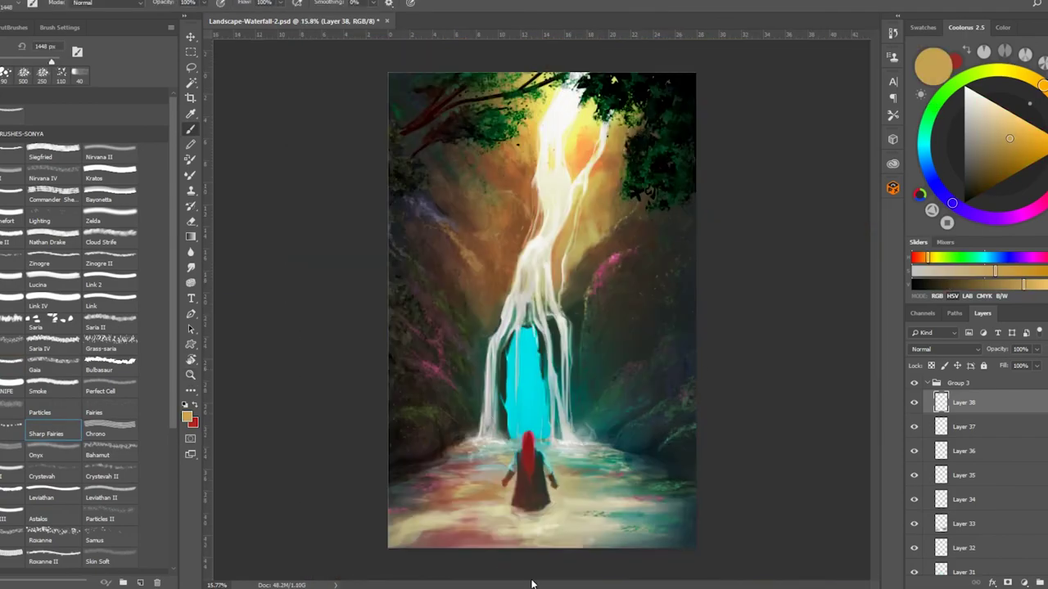
{"action": "left_click", "coordinate": [605, 263], "text": "alt"}
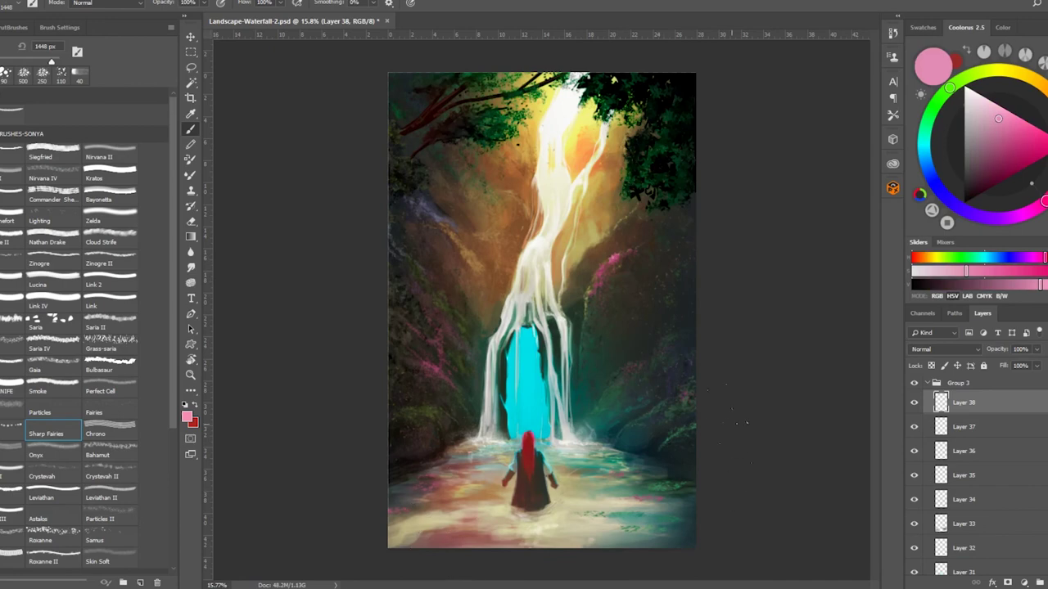
Try a pink glow over the cave behind the waterfall with the Zelda brush on a new Color Dodge layer.
{"action": "left_click", "coordinate": [110, 217]}
{"action": "left_click", "coordinate": [946, 348]}
{"action": "left_click", "coordinate": [933, 159]}
{"action": "left_click", "coordinate": [1003, 271]}
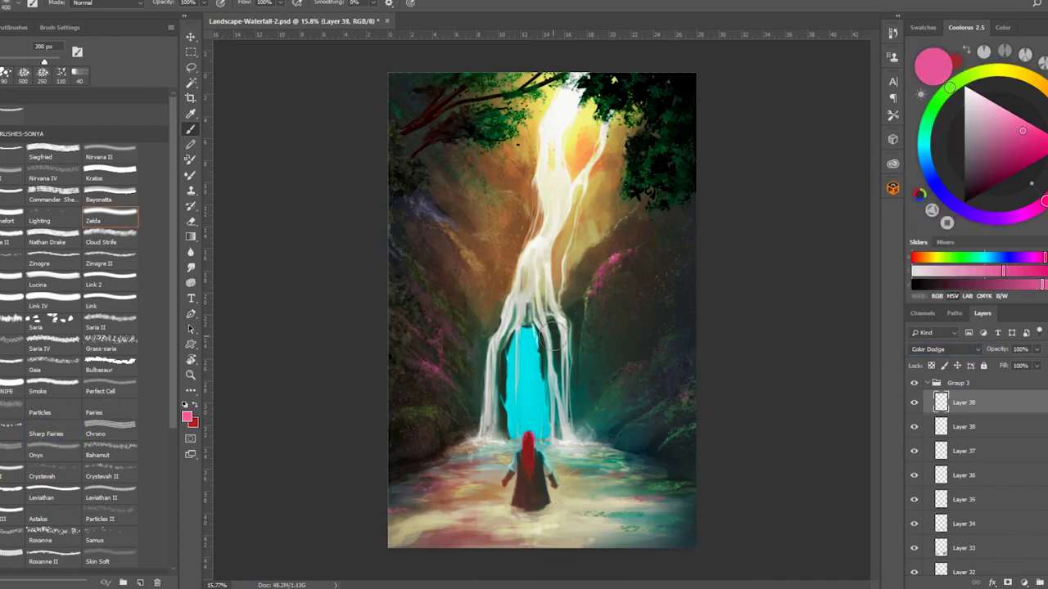
{"action": "left_click_drag", "start_coordinate": [524, 326], "coordinate": [525, 443]}
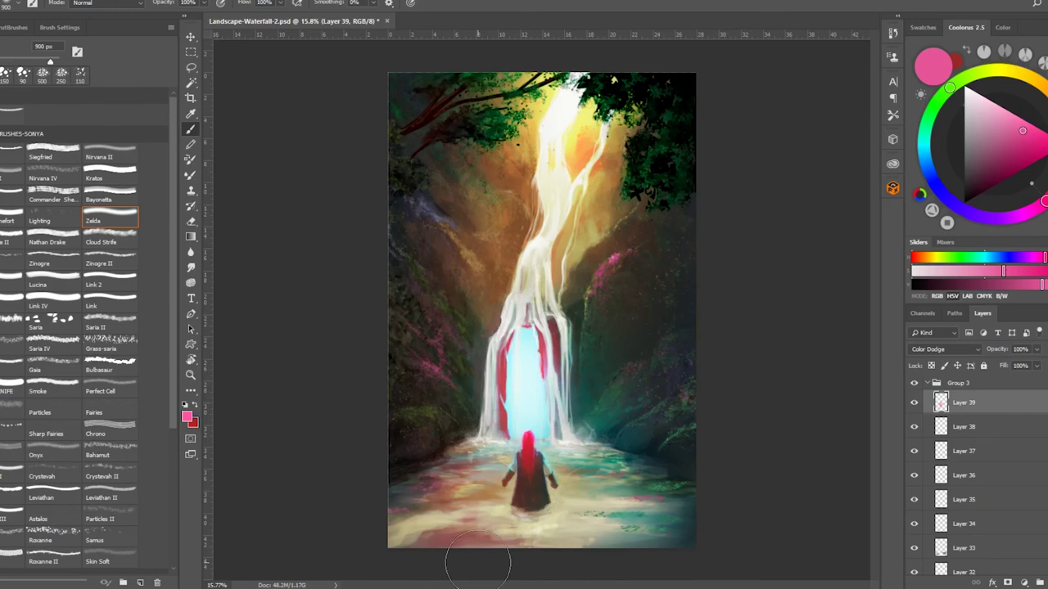
{"action": "key", "text": "ctrl+z"}
Try a soft blue glow around the cave on another new layer with the Zelda brush at 900 px.
{"action": "left_click", "coordinate": [923, 152]}
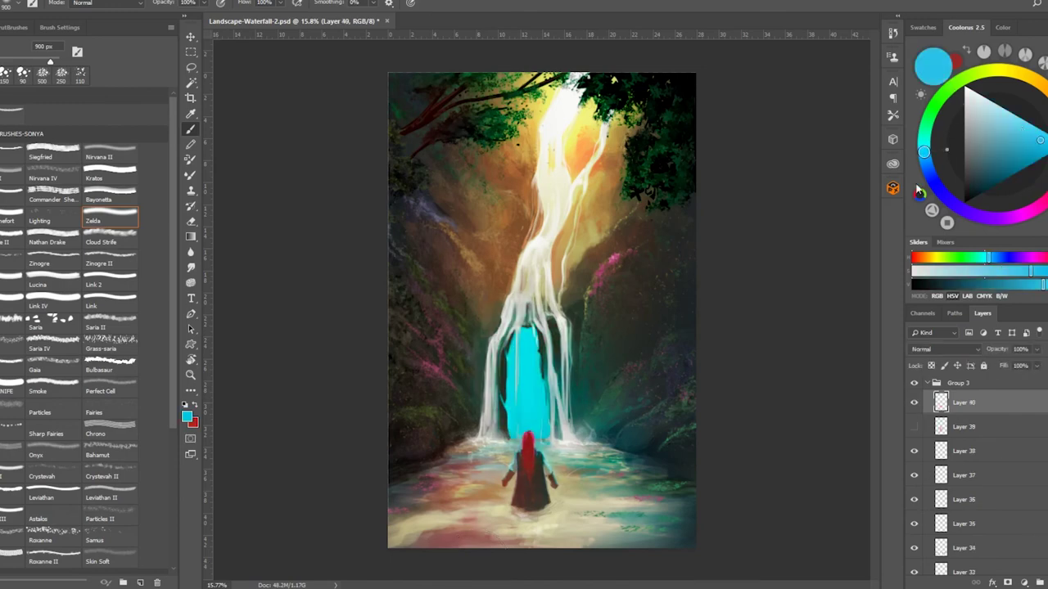
{"action": "key", "text": "ctrl+shift+alt+n"}
{"action": "left_click_drag", "start_coordinate": [524, 311], "coordinate": [528, 442]}
{"action": "left_click", "coordinate": [980, 108]}
{"action": "left_click_drag", "start_coordinate": [523, 327], "coordinate": [528, 458]}
{"action": "key", "text": "shift+alt+n"}
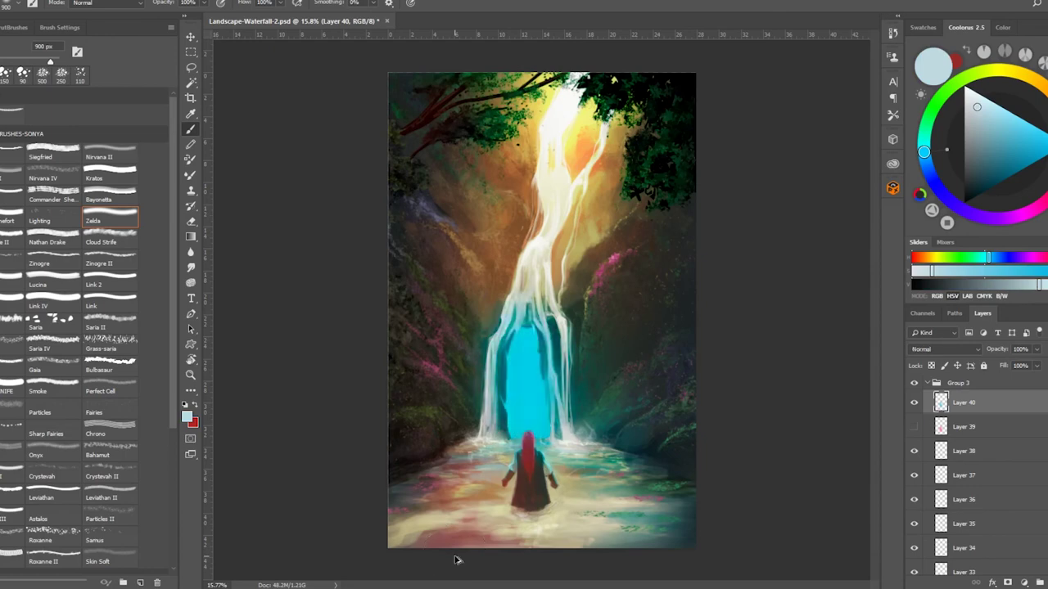
Try pale ice-blue strokes inside the cave with the brush reduced to 300 px, and show the pink glow layer again.
{"action": "left_click", "coordinate": [524, 426], "text": "alt"}
{"action": "key", "text": "bracketleft"}
{"action": "key", "text": "bracketleft"}
{"action": "key", "text": "bracketleft"}
{"action": "key", "text": "bracketleft"}
{"action": "key", "text": "bracketleft"}
{"action": "key", "text": "bracketleft"}
{"action": "mouse_move", "coordinate": [517, 335]}
{"action": "left_mouse_down"}
{"action": "mouse_move", "coordinate": [524, 426]}
{"action": "mouse_move", "coordinate": [529, 393]}
{"action": "left_mouse_up"}
{"action": "left_click", "coordinate": [914, 426]}
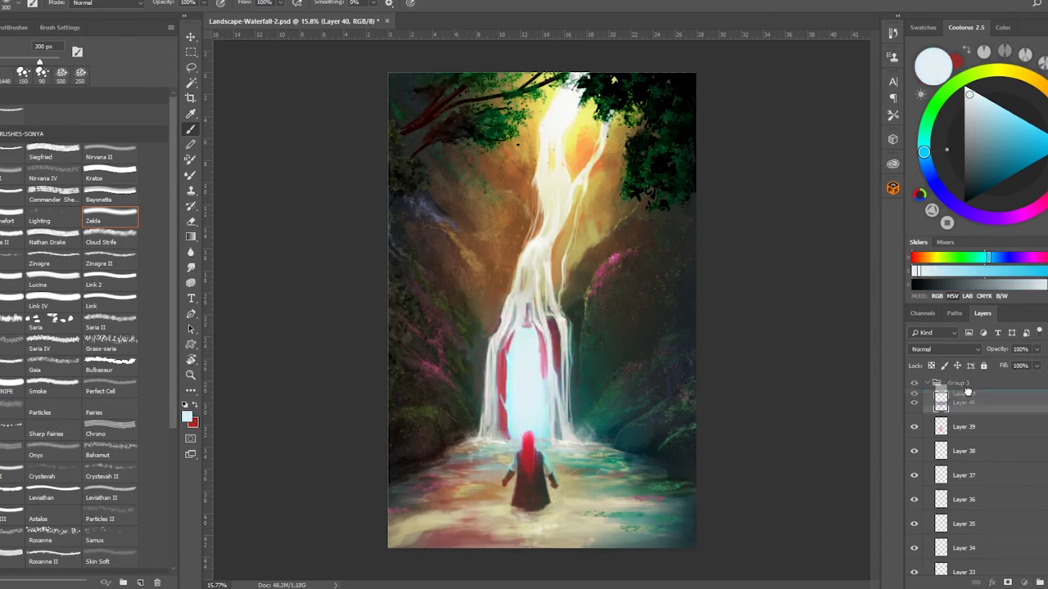
Brush a sampled cyan glow over the cave on a new Color Dodge layer with Zelda at 600 px.
{"action": "key", "text": "ctrl+shift+alt+n"}
{"action": "left_click", "coordinate": [946, 348]}
{"action": "left_click", "coordinate": [925, 160]}
{"action": "left_click", "coordinate": [524, 377], "text": "alt"}
{"action": "key", "text": "bracketright"}
{"action": "key", "text": "bracketright"}
{"action": "key", "text": "bracketright"}
{"action": "mouse_move", "coordinate": [516, 336]}
{"action": "left_mouse_down"}
{"action": "mouse_move", "coordinate": [528, 426]}
{"action": "mouse_move", "coordinate": [533, 327]}
{"action": "left_mouse_up"}
Undo the last glow changes and brush a saturated pink over the cave on the Color Dodge layer.
{"action": "key", "text": "ctrl+alt+z"}
{"action": "key", "text": "ctrl+alt+z"}
{"action": "key", "text": "ctrl+alt+z"}
{"action": "key", "text": "ctrl+alt+z"}
{"action": "key", "text": "ctrl+alt+z"}
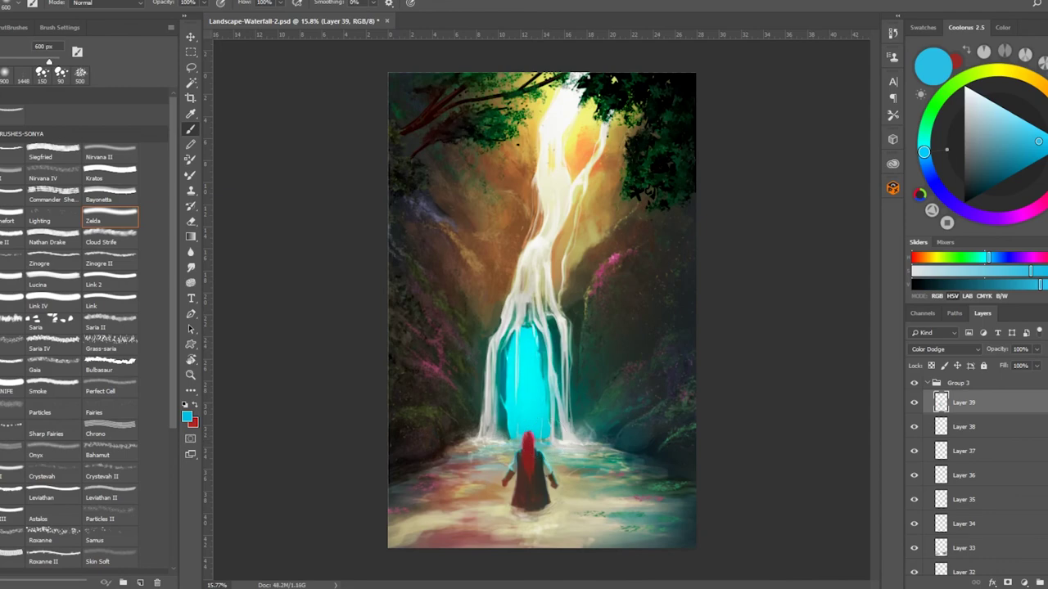
{"action": "left_click", "coordinate": [1044, 200]}
{"action": "mouse_move", "coordinate": [548, 355]}
{"action": "left_mouse_down"}
{"action": "mouse_move", "coordinate": [516, 409]}
{"action": "mouse_move", "coordinate": [528, 328]}
{"action": "left_mouse_up"}
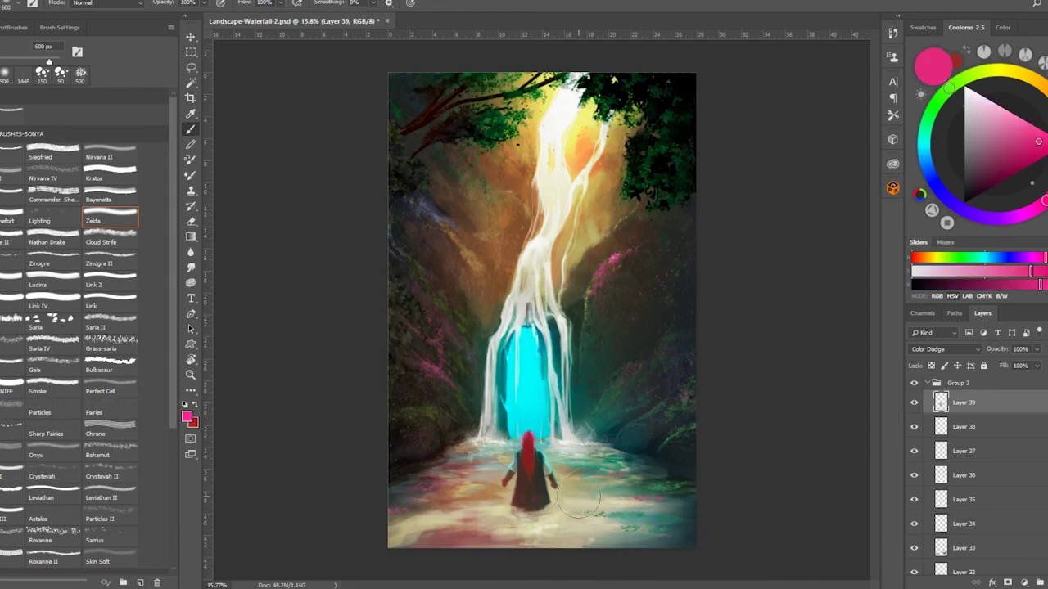
Scatter off-white sparkles over the glowing cave with the Samus brush on a new Color Dodge layer, sampling the waterfall colour.
{"action": "left_click", "coordinate": [114, 541]}
{"action": "left_click", "coordinate": [542, 248], "text": "alt"}
{"action": "key", "text": "["}
{"action": "key", "text": "["}
{"action": "key", "text": "["}
{"action": "key", "text": "ctrl+shift+alt+n"}
{"action": "left_click", "coordinate": [953, 350]}
{"action": "left_click", "coordinate": [941, 350]}
{"action": "key", "text": "["}
{"action": "key", "text": "["}
{"action": "mouse_move", "coordinate": [509, 342]}
{"action": "left_mouse_down"}
{"action": "mouse_move", "coordinate": [514, 434]}
{"action": "mouse_move", "coordinate": [514, 344]}
{"action": "mouse_move", "coordinate": [528, 421]}
{"action": "left_mouse_up"}
Lower the sparkle layer's opacity to 60% and thin the sparkles in the upper cave with the textured Eraser at 200 px.
{"action": "left_click", "coordinate": [1037, 350]}
{"action": "mouse_move", "coordinate": [1040, 366]}
{"action": "left_mouse_down"}
{"action": "mouse_move", "coordinate": [1002, 365]}
{"action": "mouse_move", "coordinate": [1015, 369]}
{"action": "left_mouse_up"}
{"action": "key", "text": "e"}
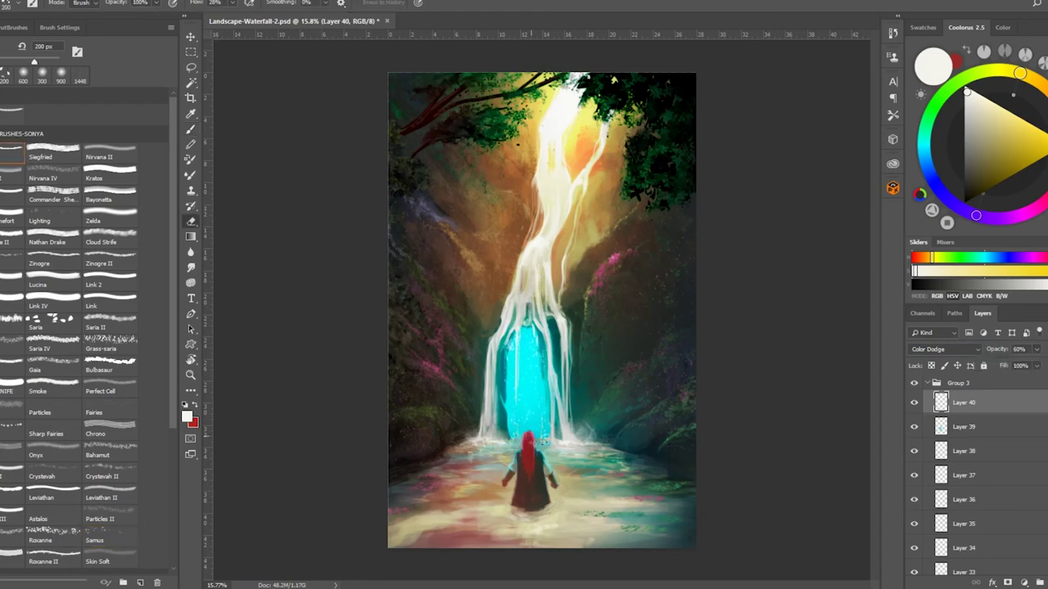
{"action": "left_click_drag", "start_coordinate": [531, 324], "coordinate": [620, 355]}
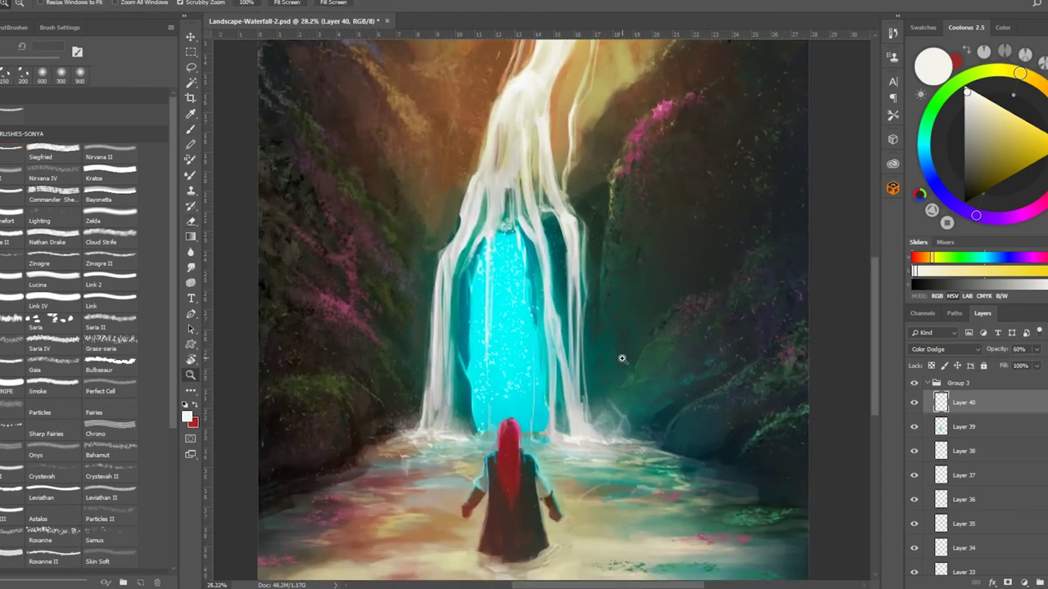
{"action": "mouse_move", "coordinate": [515, 288]}
{"action": "left_mouse_down"}
{"action": "mouse_move", "coordinate": [532, 265]}
{"action": "mouse_move", "coordinate": [498, 372]}
{"action": "mouse_move", "coordinate": [524, 289]}
{"action": "left_mouse_up"}
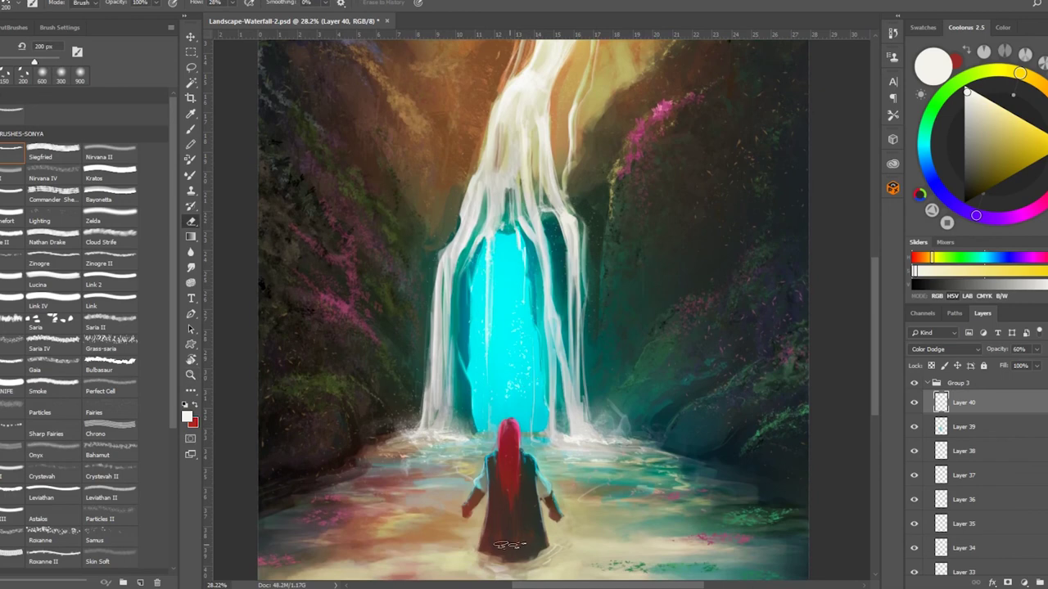
Brush a soft blue glow on the right rocks and a magenta glow on the left side with Zelda at 700 px.
{"action": "key", "text": "b"}
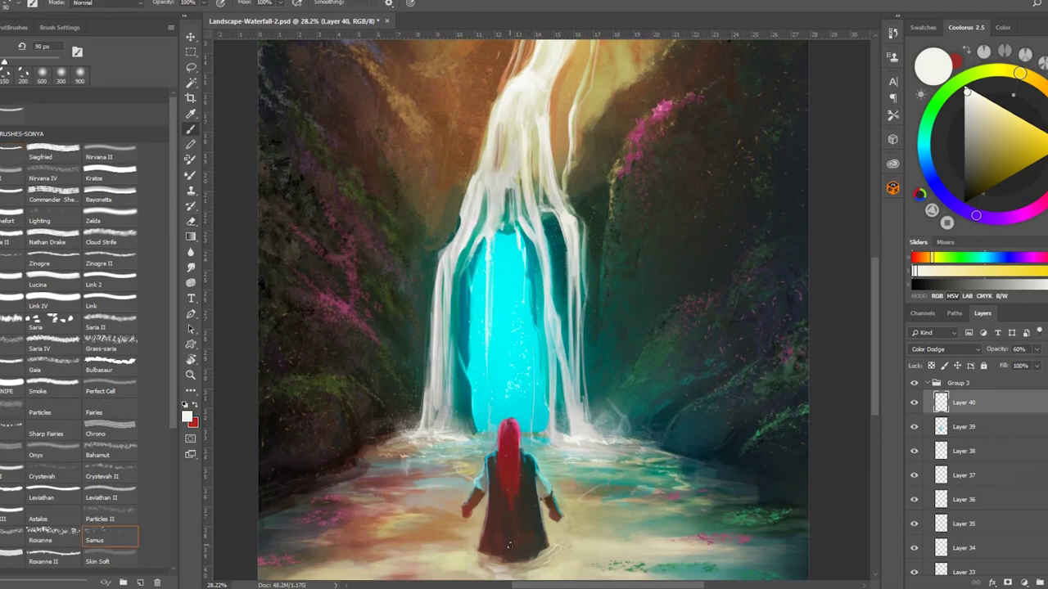
{"action": "left_click", "coordinate": [103, 221]}
{"action": "left_click", "coordinate": [764, 331], "text": "alt"}
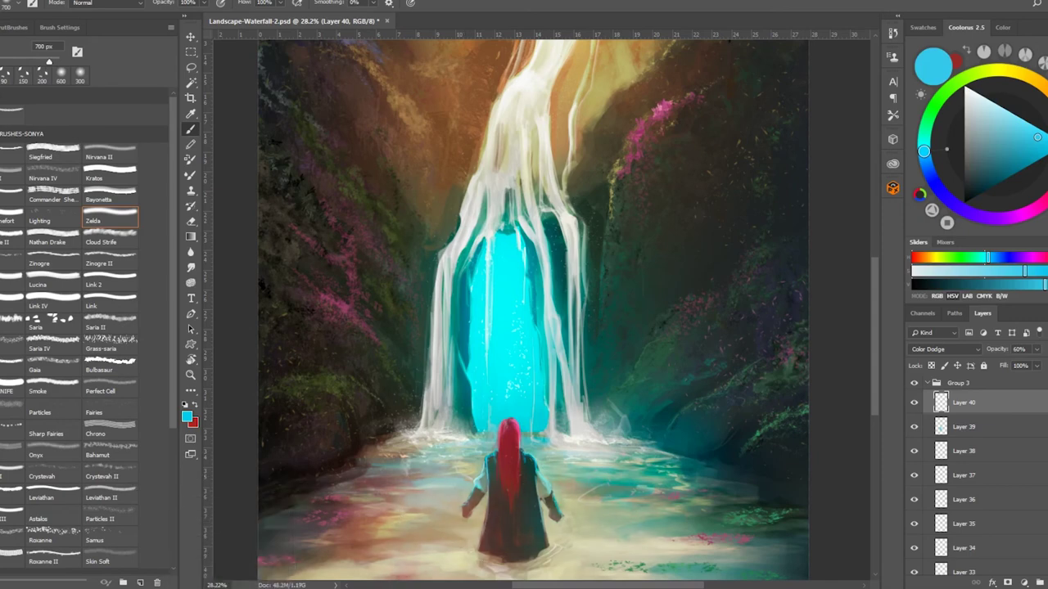
{"action": "left_click", "coordinate": [1042, 203]}
{"action": "scroll", "coordinate": [685, 379], "scroll_direction": "down", "scroll_amount": 5}
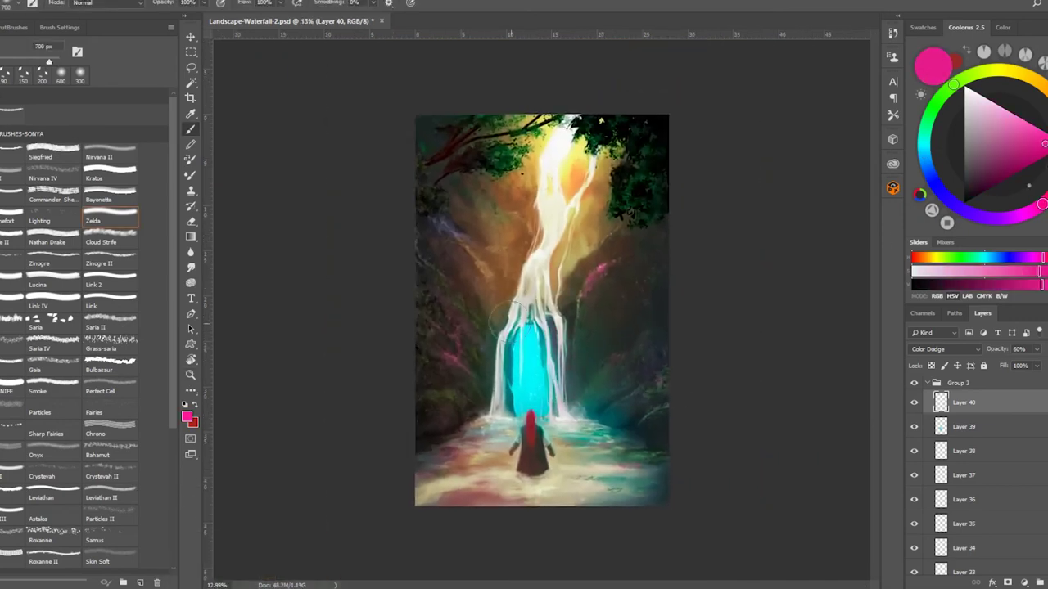
{"action": "mouse_move", "coordinate": [231, 586]}
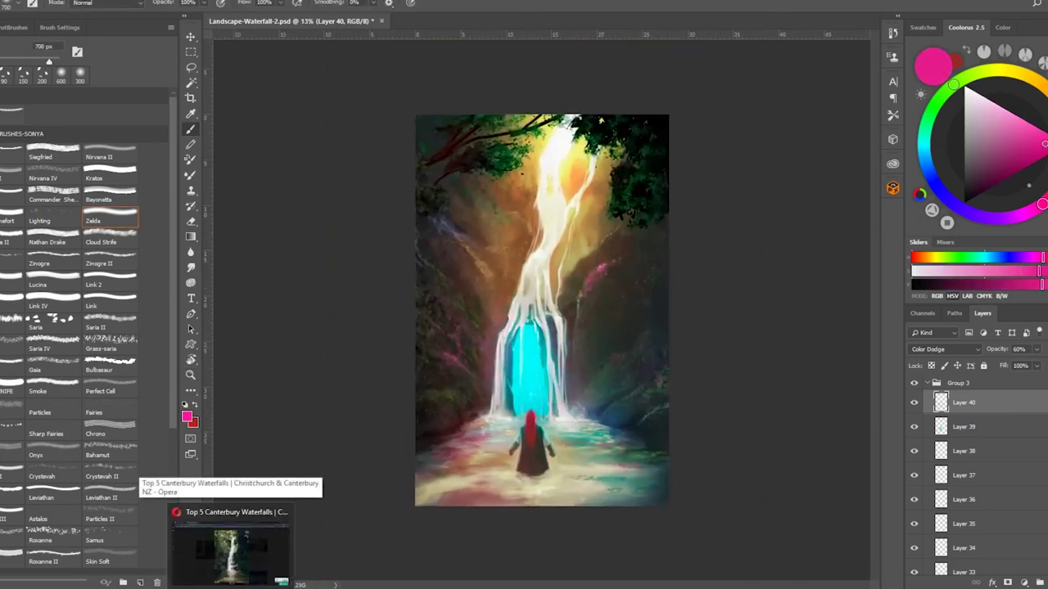
Paint cyan particles and curving dotted trails over the rocks and water with a 60 px particle brush on a new Color Dodge layer.
{"action": "left_click", "coordinate": [112, 537]}
{"action": "left_click", "coordinate": [11, 428]}
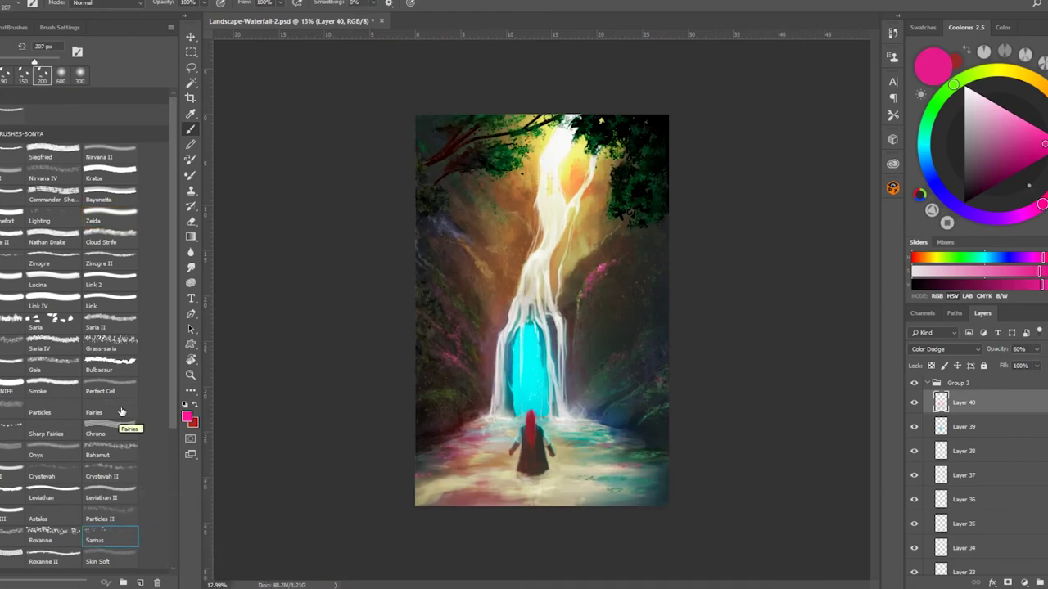
{"action": "key", "text": "ctrl+shift+alt+n"}
{"action": "left_click", "coordinate": [945, 348]}
{"action": "left_click", "coordinate": [942, 194]}
{"action": "left_click", "coordinate": [924, 148]}
{"action": "left_click_drag", "start_coordinate": [1009, 135], "coordinate": [1024, 129]}
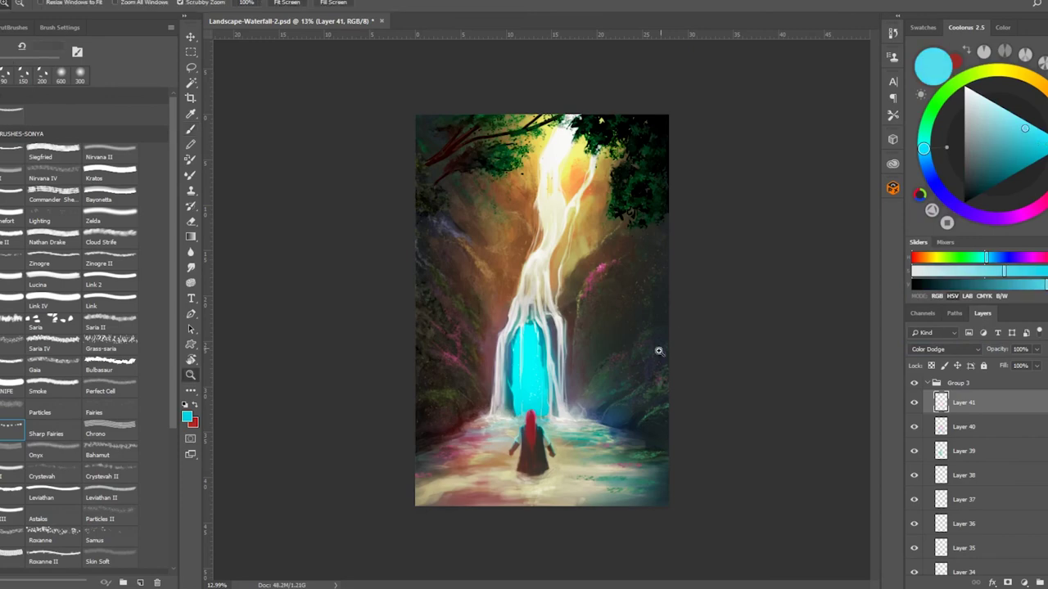
{"action": "scroll", "coordinate": [532, 328], "scroll_direction": "up", "scroll_amount": 3}
{"action": "key", "text": "bracketleft"}
{"action": "key", "text": "bracketleft"}
{"action": "key", "text": "bracketleft"}
{"action": "key", "text": "bracketleft"}
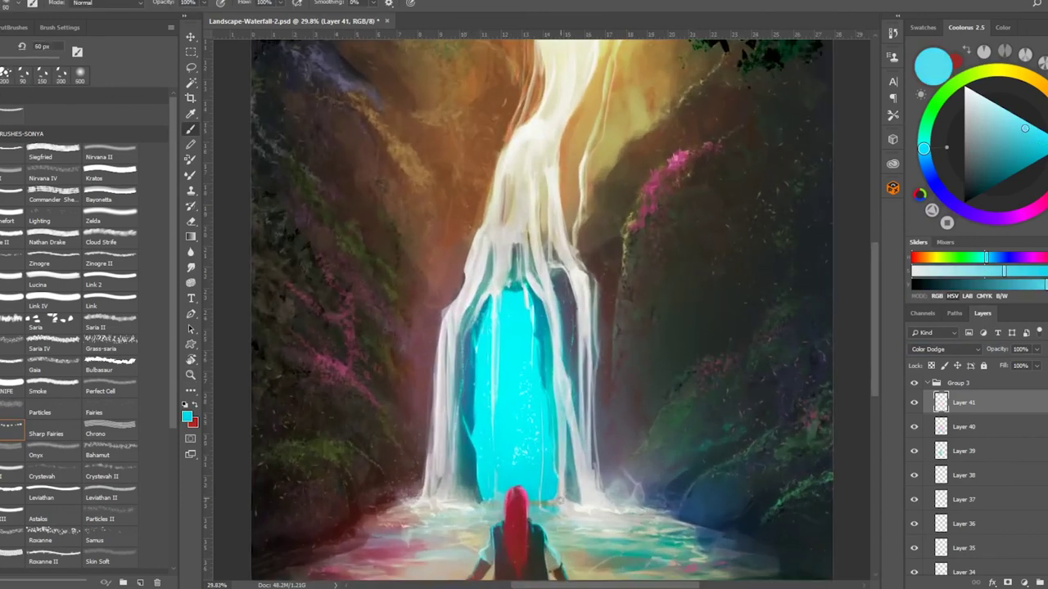
{"action": "key", "text": "bracketleft"}
{"action": "mouse_move", "coordinate": [784, 398]}
{"action": "left_mouse_down"}
{"action": "mouse_move", "coordinate": [778, 338]}
{"action": "mouse_move", "coordinate": [758, 303]}
{"action": "left_mouse_up"}
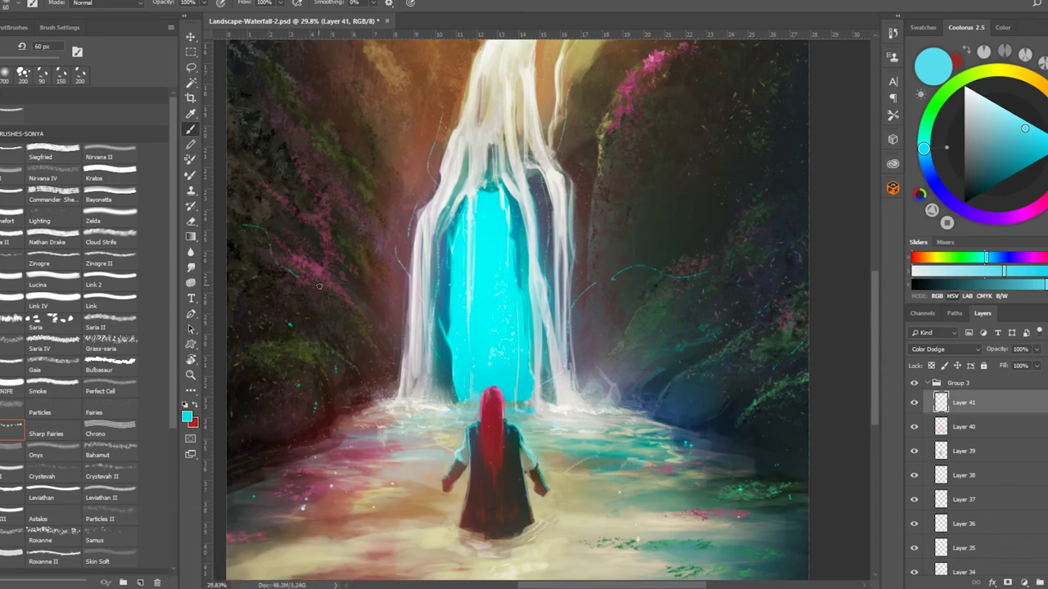
Lasso a butterfly shape on the lower-left water on a new normal layer and fill it with bright cyan.
{"action": "key", "text": "z"}
{"action": "key", "text": "ctrl+0"}
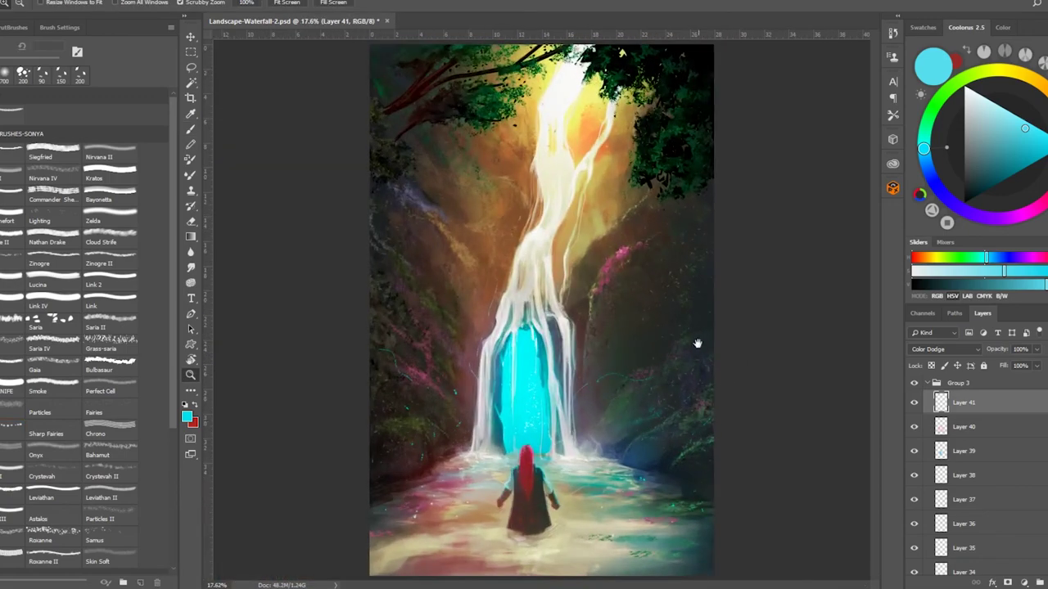
{"action": "left_click_drag", "start_coordinate": [703, 339], "coordinate": [692, 234]}
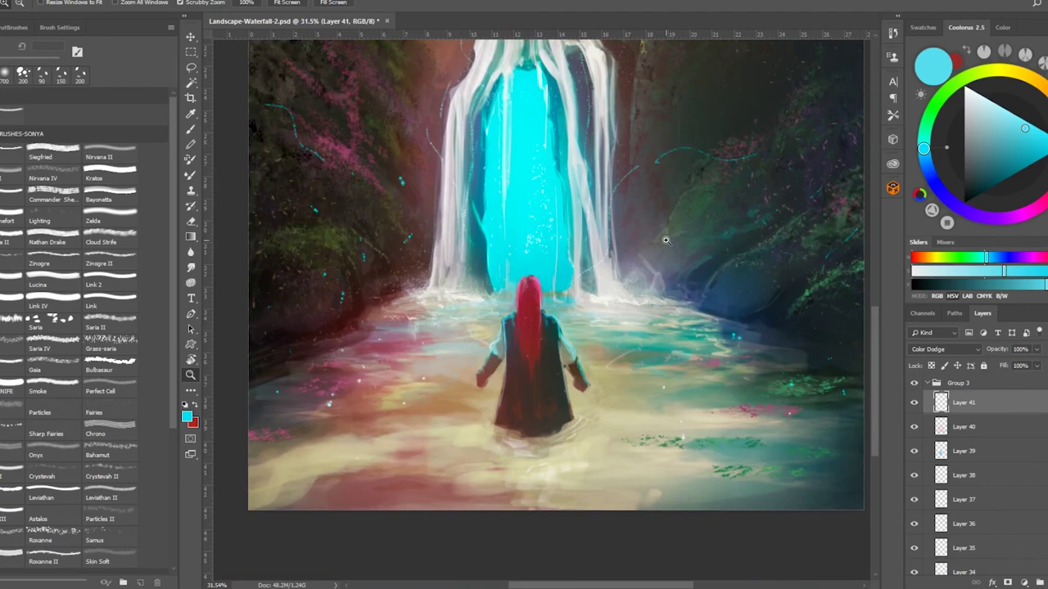
{"action": "scroll", "coordinate": [665, 240], "scroll_direction": "up", "scroll_amount": 5}
{"action": "scroll", "coordinate": [516, 376], "scroll_direction": "down", "scroll_amount": 5}
{"action": "key", "text": "ctrl+shift+alt+n"}
{"action": "left_click", "coordinate": [191, 67]}
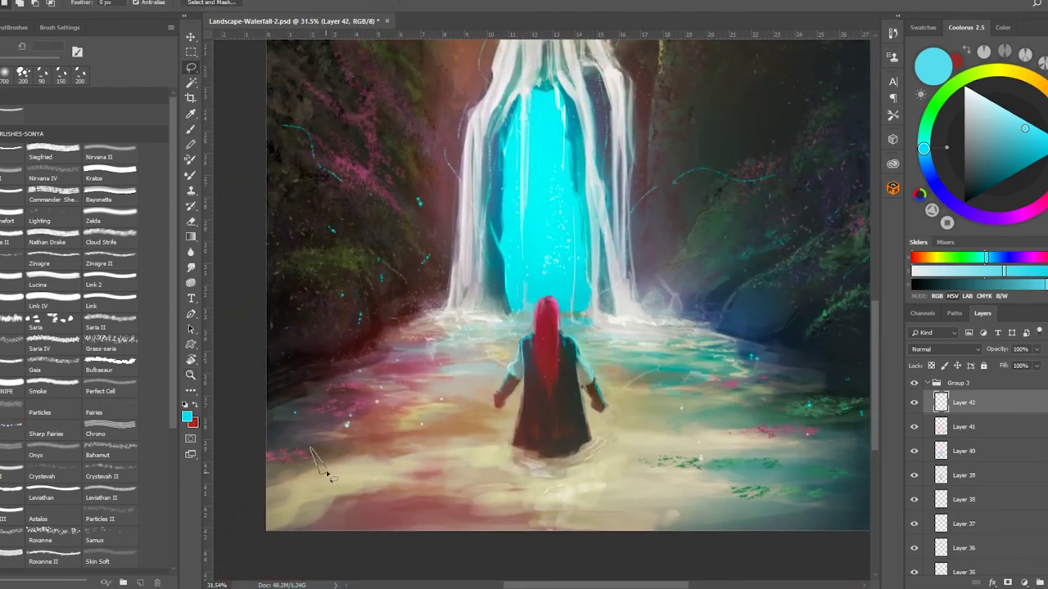
{"action": "left_click", "coordinate": [1038, 143]}
{"action": "key", "text": "alt+BackSpace"}
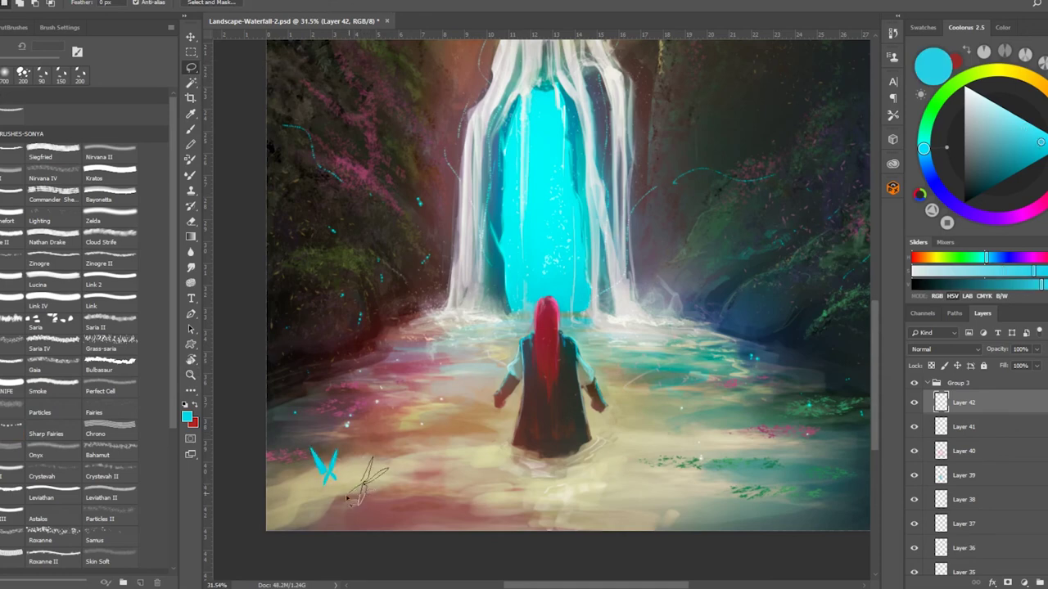
Lasso more butterfly shapes around the first one on the left water and fill them with cyan.
{"action": "left_click_drag", "start_coordinate": [361, 433], "coordinate": [358, 432]}
{"action": "key", "text": "alt+BackSpace"}
{"action": "key", "text": "ctrl+d"}
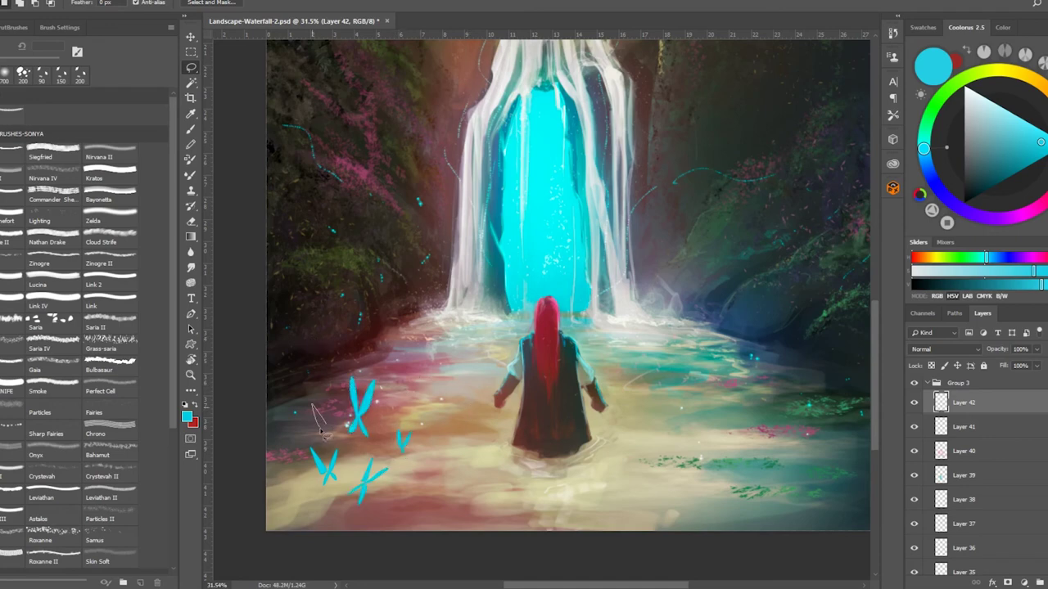
{"action": "left_click_drag", "start_coordinate": [321, 439], "coordinate": [323, 440]}
{"action": "key", "text": "alt+BackSpace"}
{"action": "key", "text": "ctrl+d"}
Erase the two ungainly butterflies on the left water, and lasso and fill a small cyan one near the lower edge.
{"action": "key", "text": "e"}
{"action": "mouse_move", "coordinate": [366, 378]}
{"action": "left_mouse_down"}
{"action": "mouse_move", "coordinate": [357, 436]}
{"action": "mouse_move", "coordinate": [373, 381]}
{"action": "left_mouse_up"}
{"action": "mouse_move", "coordinate": [369, 462]}
{"action": "left_mouse_down"}
{"action": "mouse_move", "coordinate": [356, 496]}
{"action": "mouse_move", "coordinate": [409, 524]}
{"action": "mouse_move", "coordinate": [397, 501]}
{"action": "left_mouse_up"}
{"action": "left_click", "coordinate": [191, 67]}
{"action": "key", "text": "alt+BackSpace"}
{"action": "key", "text": "ctrl+d"}
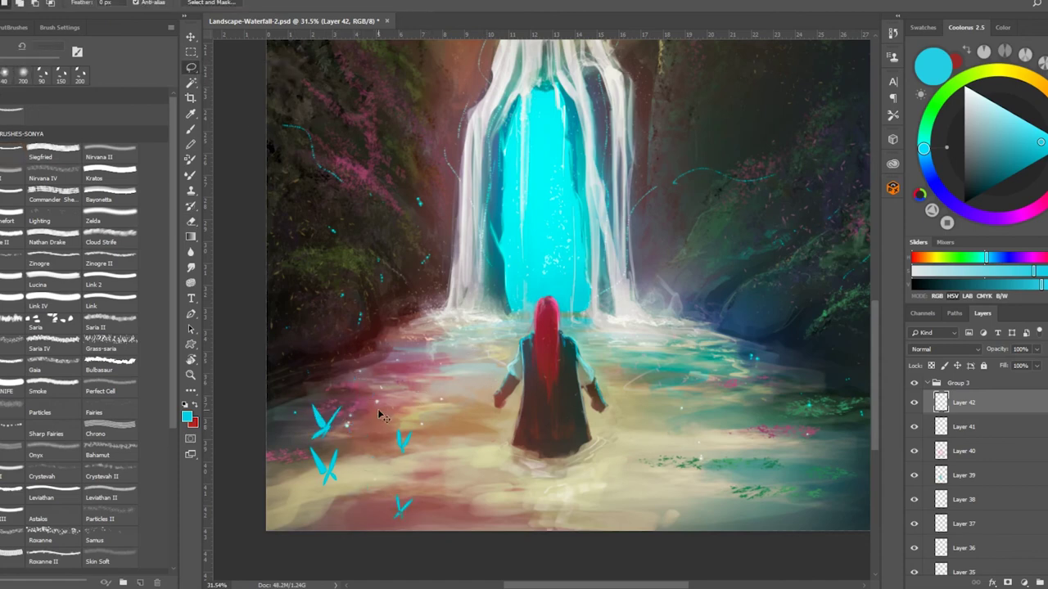
Duplicate the butterfly layer and transform the copy into a small group over the left rocks.
{"action": "key", "text": "ctrl+j"}
{"action": "key", "text": "ctrl+t"}
{"action": "left_click_drag", "start_coordinate": [573, 363], "coordinate": [573, 374]}
{"action": "key", "text": "Return"}
{"action": "key", "text": "ctrl+t"}
{"action": "left_click_drag", "start_coordinate": [367, 474], "coordinate": [774, 259]}
{"action": "key", "text": "Return"}
Duplicate the butterflies again, flip the copy horizontally, and scale it into a small group on the right rocks.
{"action": "key", "text": "ctrl+j"}
{"action": "left_click", "coordinate": [24, 0]}
{"action": "mouse_move", "coordinate": [49, 243]}
{"action": "left_click", "coordinate": [188, 375]}
{"action": "key", "text": "ctrl+t"}
{"action": "left_click_drag", "start_coordinate": [765, 197], "coordinate": [709, 242]}
{"action": "left_click_drag", "start_coordinate": [686, 282], "coordinate": [722, 121]}
{"action": "key", "text": "Return"}
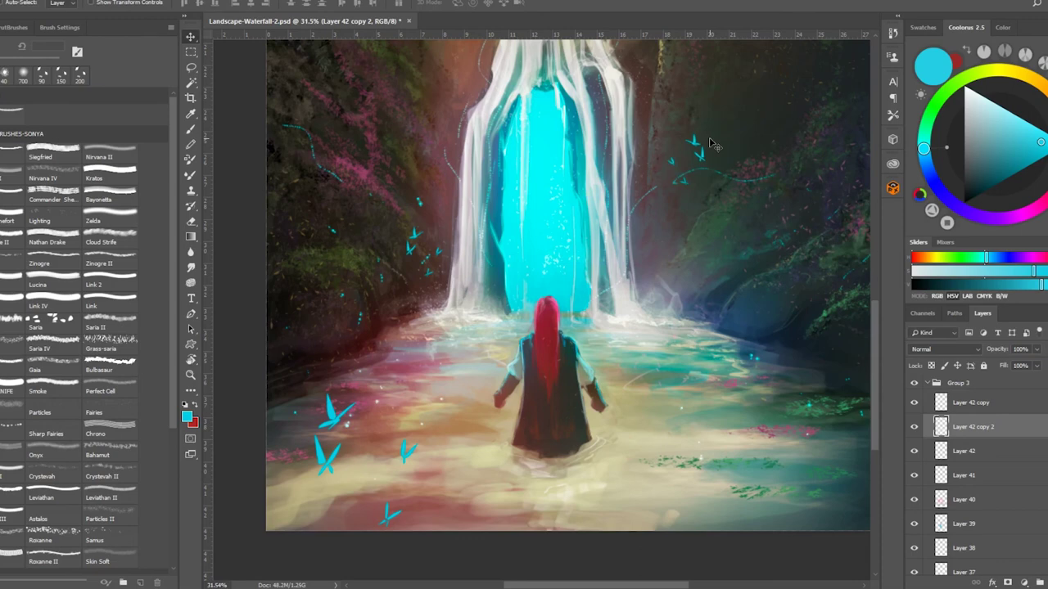
Place further small butterfly copies beside the waterfall's upper left and over the water near the right edge.
{"action": "left_click_drag", "start_coordinate": [710, 144], "coordinate": [477, 75]}
{"action": "scroll", "coordinate": [740, 374], "scroll_direction": "right", "scroll_amount": 3}
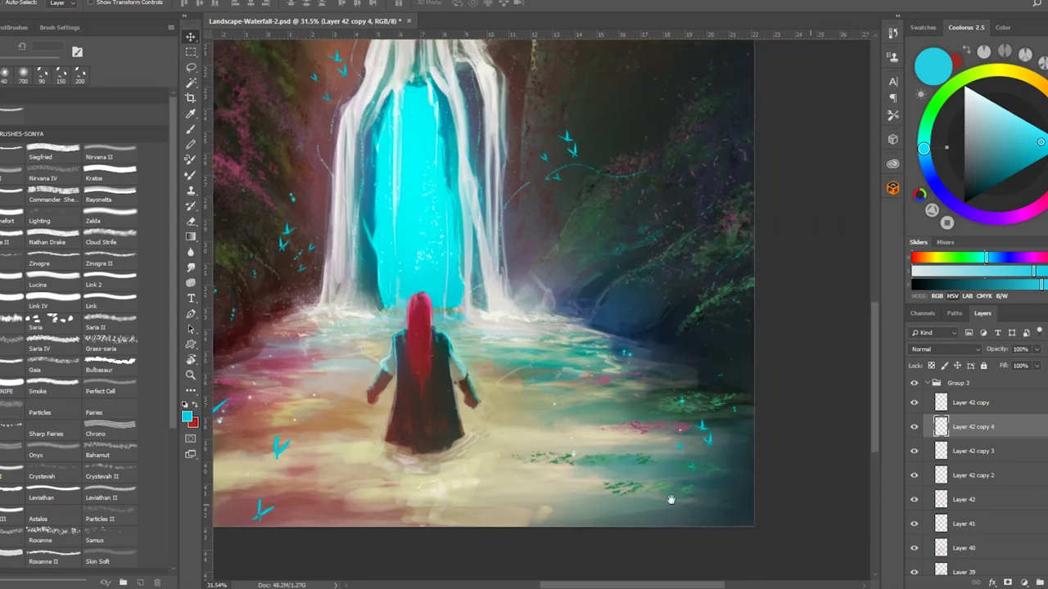
{"action": "left_click_drag", "start_coordinate": [721, 407], "coordinate": [735, 427]}
Flip the large butterfly copy on the right foreground water horizontally.
{"action": "left_click", "coordinate": [68, 2]}
{"action": "mouse_move", "coordinate": [50, 248]}
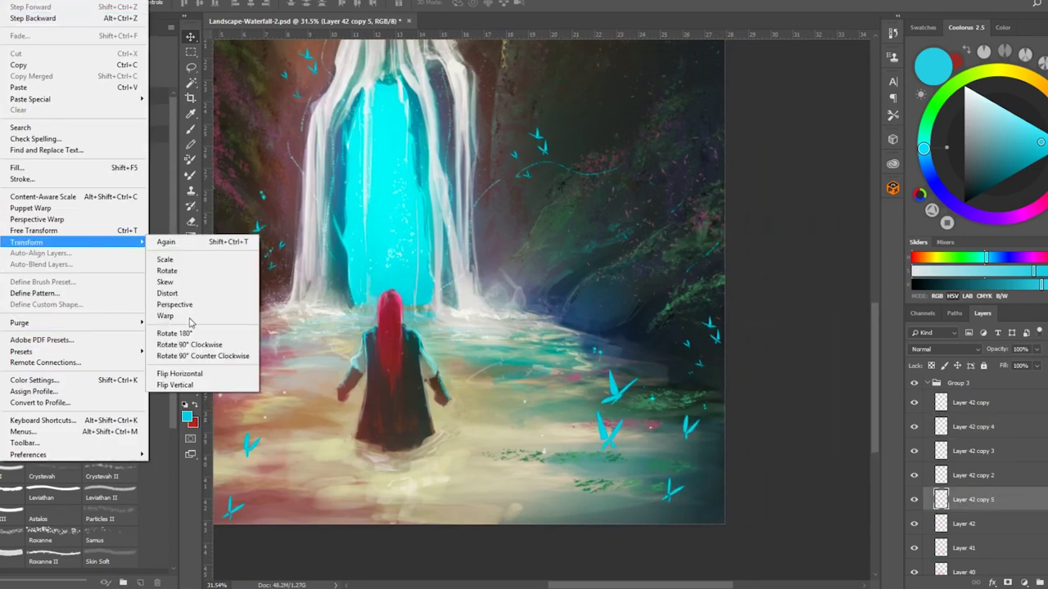
{"action": "left_click", "coordinate": [204, 399]}
Merge the butterfly copy layers into one and erase two large butterflies from the right water with the Eraser at 150 px.
{"action": "left_click", "coordinate": [970, 402], "text": "shift"}
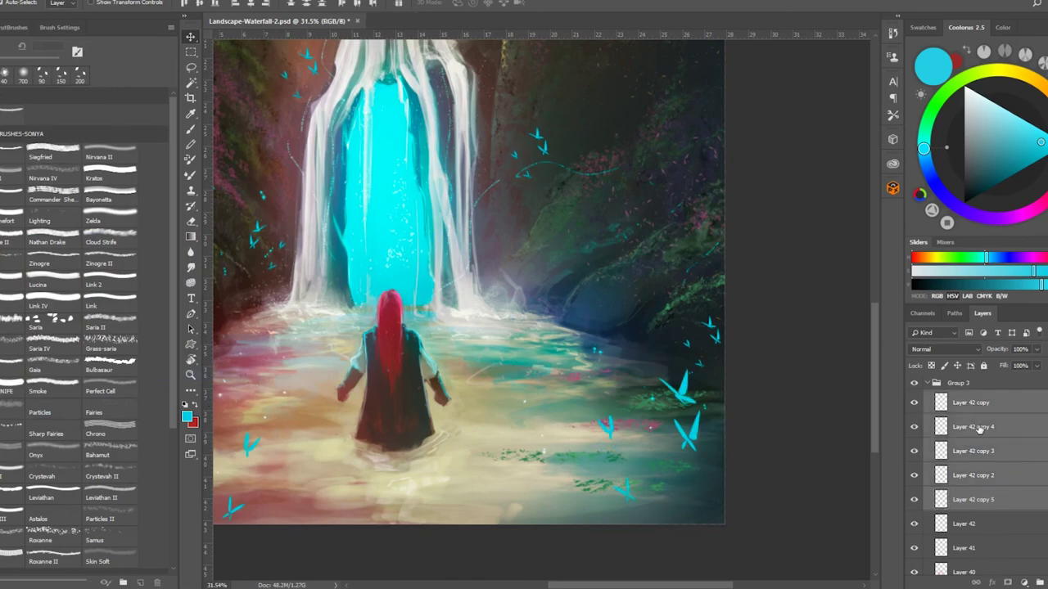
{"action": "key", "text": "ctrl+e"}
{"action": "key", "text": "e"}
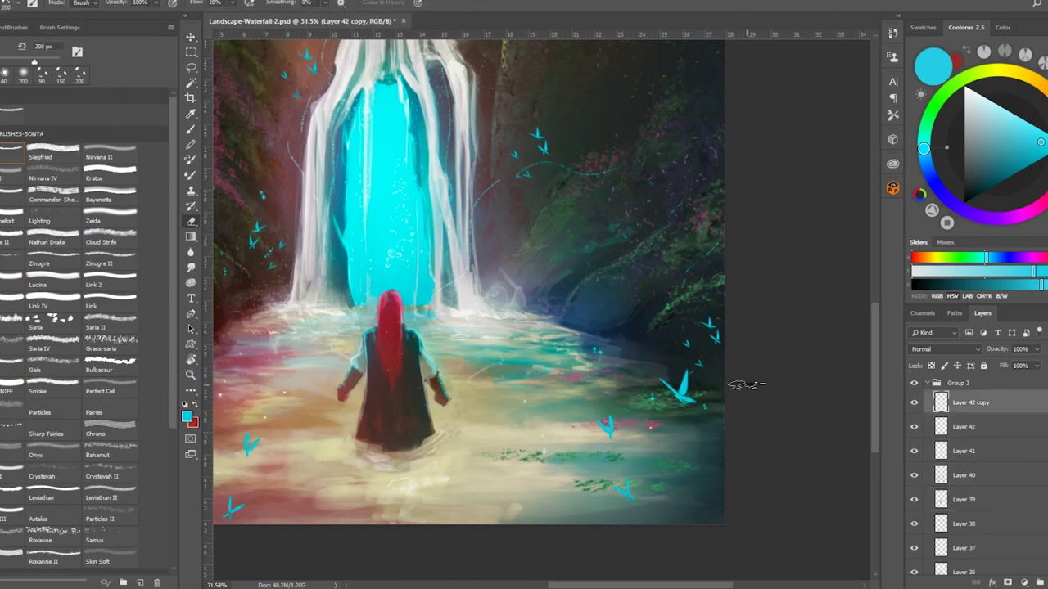
{"action": "key", "text": "bracketleft"}
{"action": "key", "text": "bracketleft"}
{"action": "key", "text": "v"}
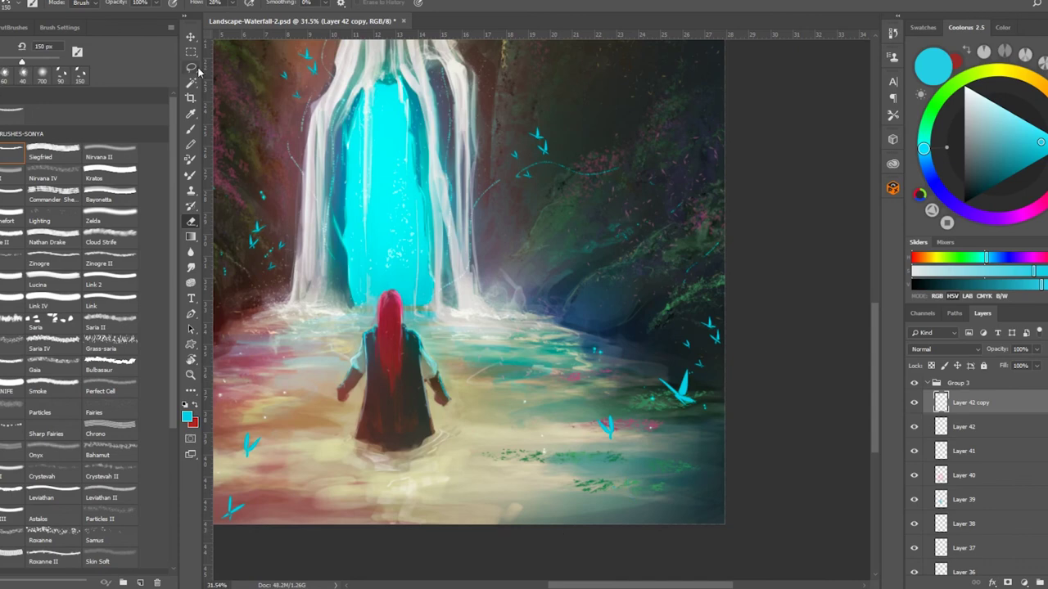
Erase stray small butterflies beside the waterfall's upper left and on the right rocks with the Eraser at 80 px.
{"action": "left_click_drag", "start_coordinate": [653, 416], "coordinate": [669, 492]}
{"action": "key", "text": "e"}
{"action": "scroll", "coordinate": [542, 300], "scroll_direction": "up", "scroll_amount": 5}
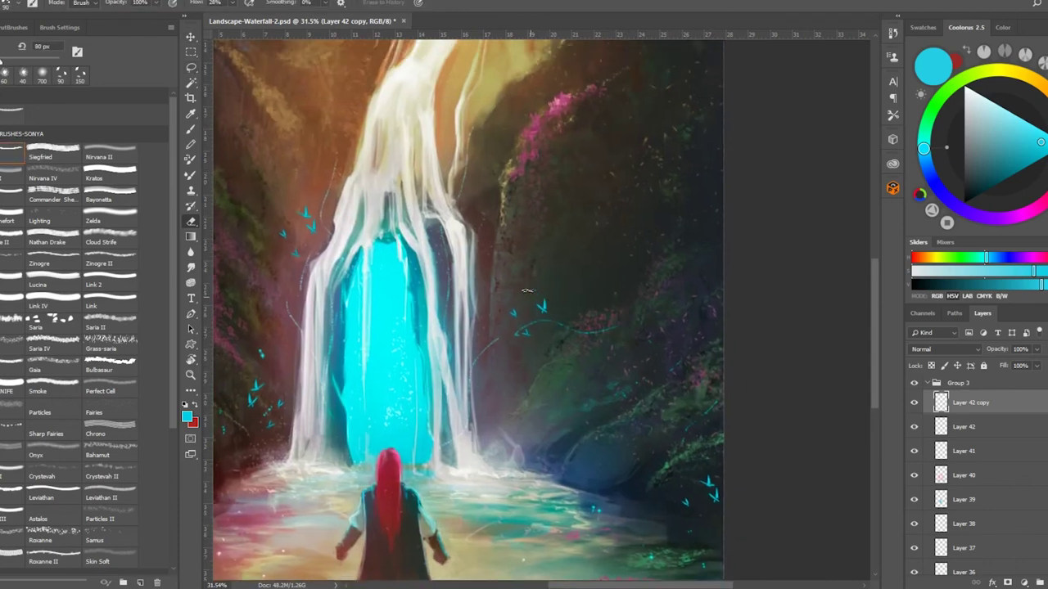
{"action": "left_click_drag", "start_coordinate": [440, 437], "coordinate": [576, 379]}
{"action": "key", "text": "b"}
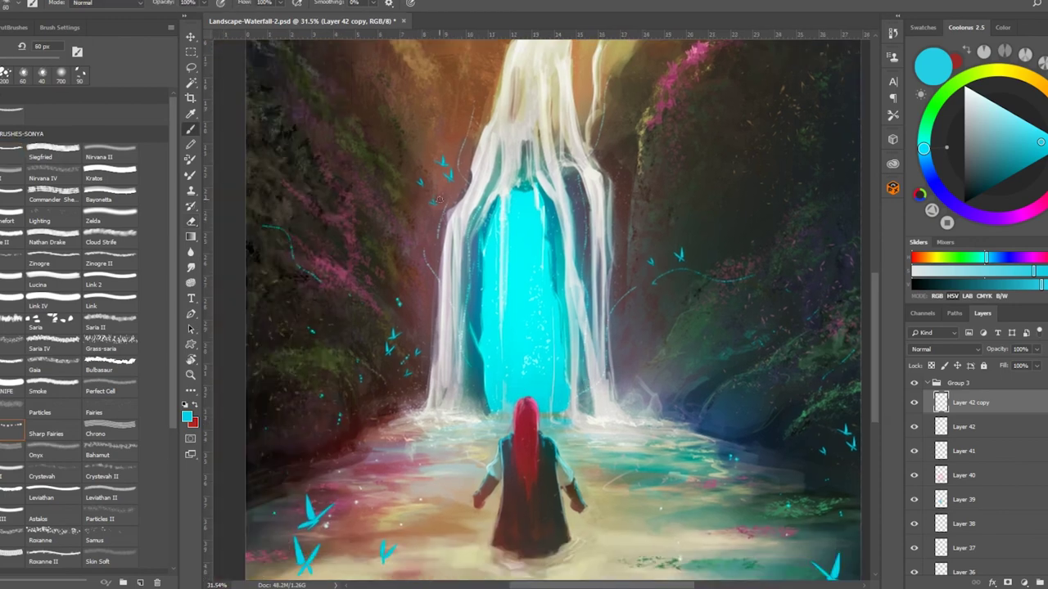
{"action": "key", "text": "e"}
{"action": "scroll", "coordinate": [434, 210], "scroll_direction": "down", "scroll_amount": 4}
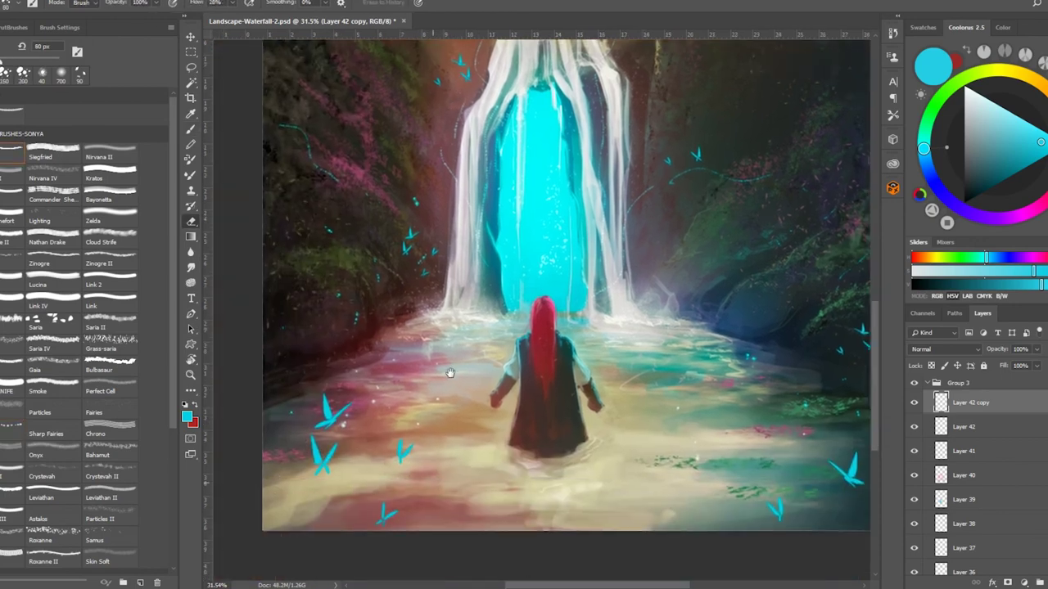
Outline one large butterfly with the Lasso above the left foreground water on a new layer and fill it with cyan.
{"action": "left_click", "coordinate": [190, 68]}
{"action": "left_click", "coordinate": [1023, 582]}
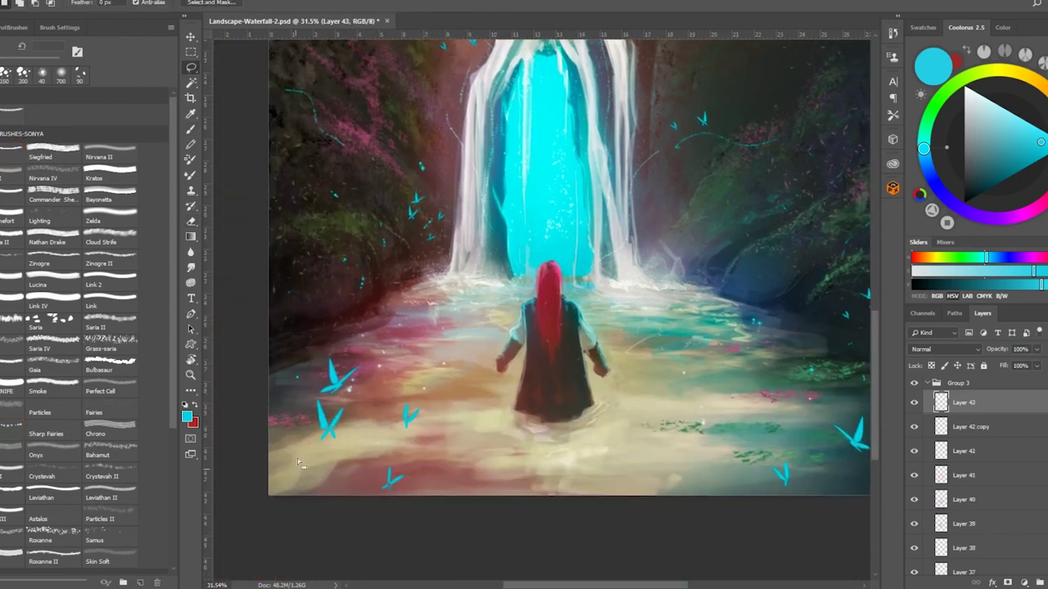
{"action": "mouse_move", "coordinate": [295, 470]}
{"action": "left_mouse_down"}
{"action": "mouse_move", "coordinate": [316, 455]}
{"action": "mouse_move", "coordinate": [303, 438]}
{"action": "mouse_move", "coordinate": [323, 446]}
{"action": "mouse_move", "coordinate": [296, 474]}
{"action": "mouse_move", "coordinate": [397, 410]}
{"action": "mouse_move", "coordinate": [325, 316]}
{"action": "left_mouse_up"}
{"action": "key", "text": "alt+BackSpace"}
{"action": "key", "text": "v"}
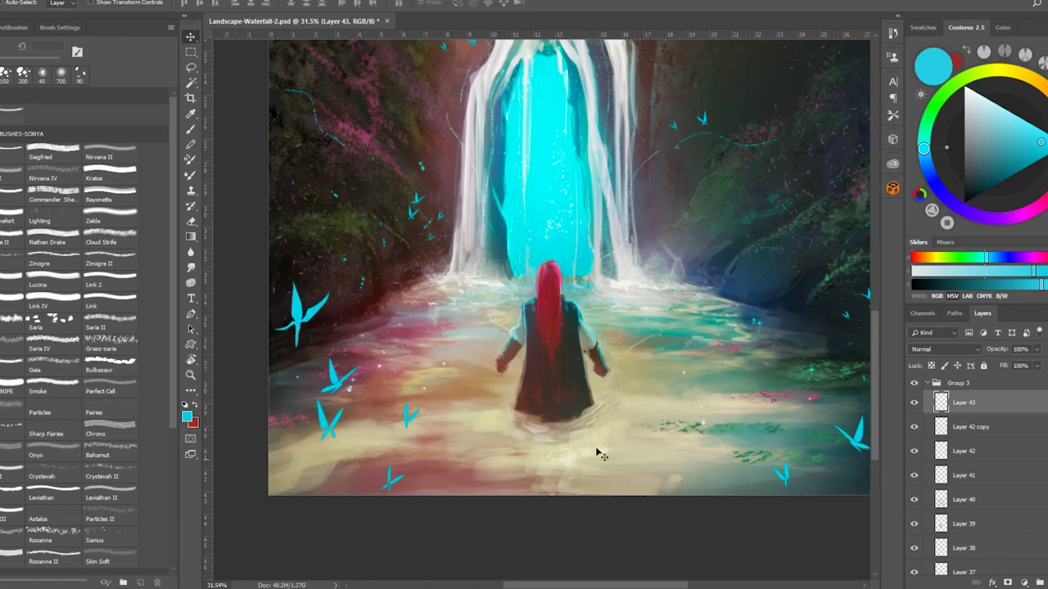
Group the three butterfly layers together.
{"action": "key", "text": "z"}
{"action": "left_click", "coordinate": [727, 433], "text": "alt"}
{"action": "left_click", "coordinate": [964, 451], "text": "shift"}
{"action": "key", "text": "ctrl+g"}
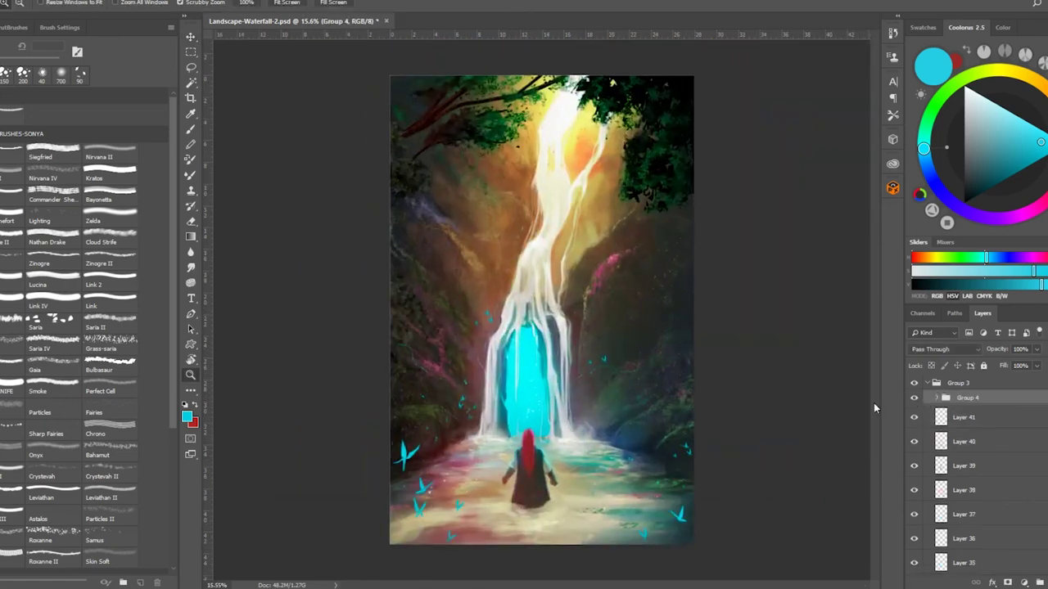
Add a new layer at the top of the butterfly group and set its blend mode to Color Dodge.
{"action": "key", "text": "x"}
{"action": "left_click_drag", "start_coordinate": [516, 467], "coordinate": [537, 464]}
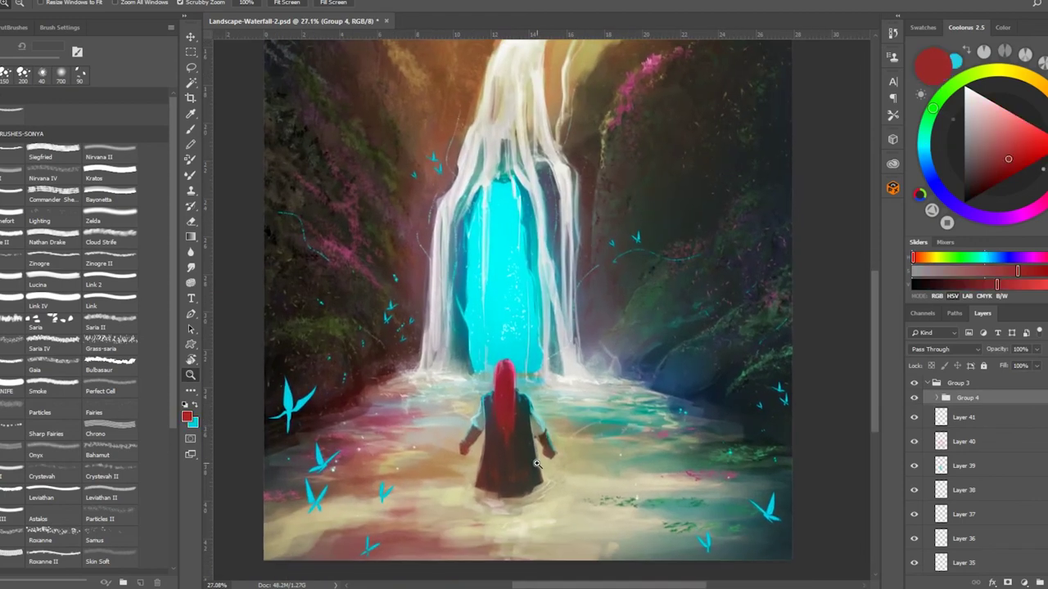
{"action": "left_click", "coordinate": [936, 398]}
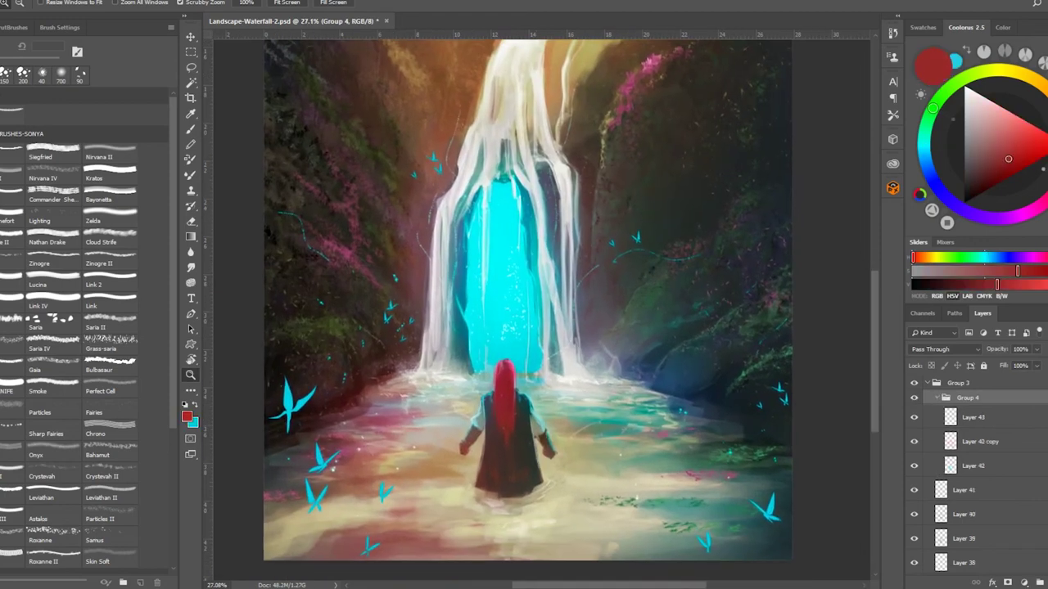
{"action": "key", "text": "ctrl+shift+alt+n"}
{"action": "left_click", "coordinate": [945, 349]}
{"action": "left_click", "coordinate": [942, 161]}
{"action": "key", "text": "x"}
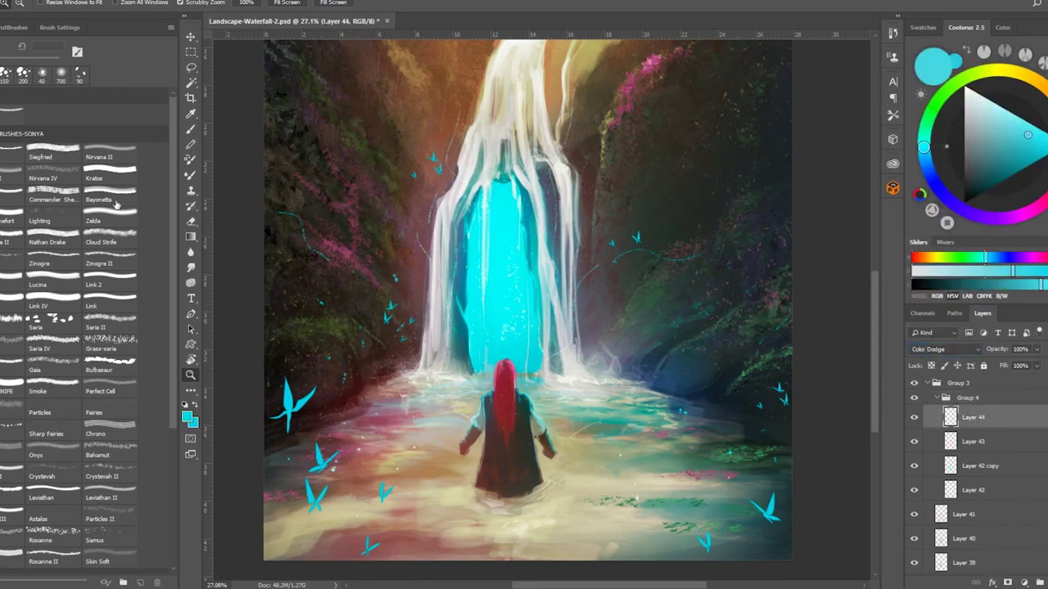
Dab a saturated cyan glow around the butterflies with the Zelda brush, using about 250 px for the foreground ones.
{"action": "key", "text": "b"}
{"action": "left_click", "coordinate": [1043, 146]}
{"action": "left_click", "coordinate": [637, 238]}
{"action": "mouse_move", "coordinate": [290, 400]}
{"action": "left_mouse_down"}
{"action": "mouse_move", "coordinate": [318, 419]}
{"action": "mouse_move", "coordinate": [315, 495]}
{"action": "left_mouse_up"}
{"action": "key", "text": "bracketright"}
{"action": "key", "text": "bracketright"}
{"action": "key", "text": "bracketright"}
{"action": "key", "text": "bracketright"}
{"action": "left_click", "coordinate": [386, 493]}
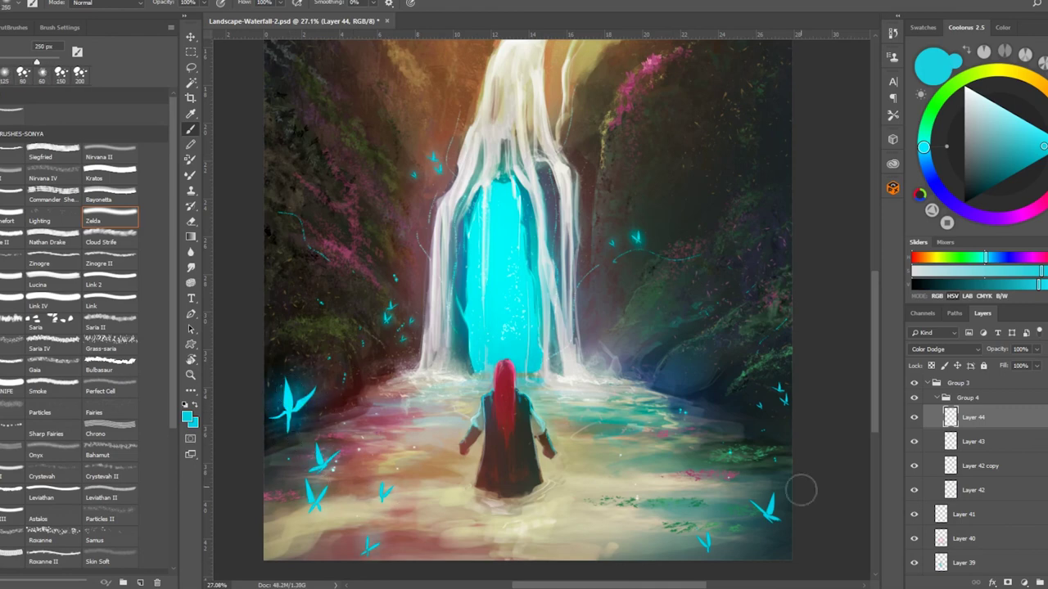
{"action": "left_click", "coordinate": [770, 510]}
{"action": "left_click", "coordinate": [776, 399]}
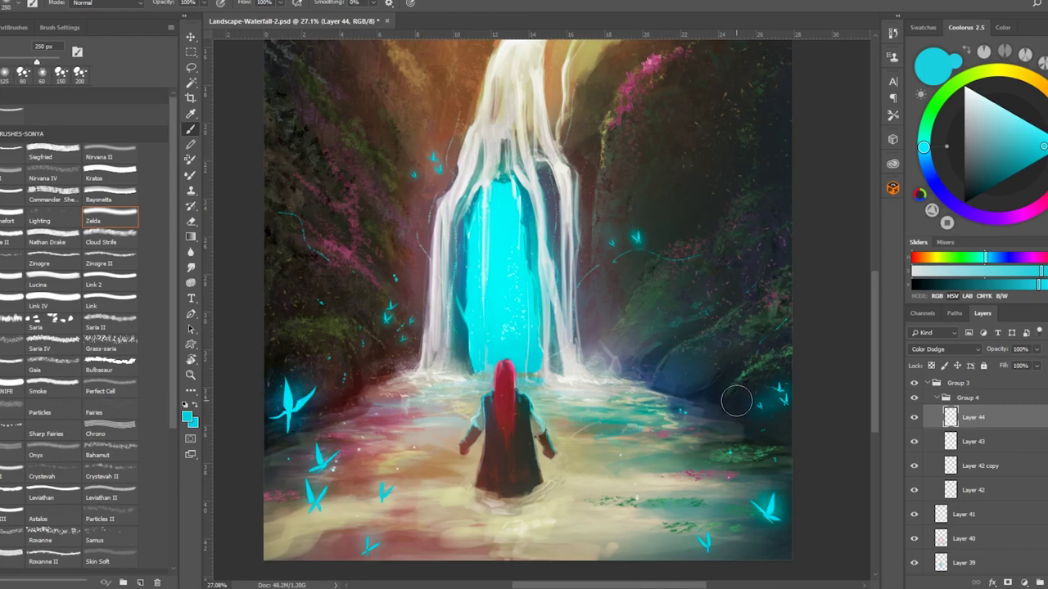
Touch up the cyan glow near the cave's base with a 400 px brush and an 80 px Eraser, and save the file.
{"action": "key", "text": "z"}
{"action": "scroll", "coordinate": [723, 320], "scroll_direction": "down", "scroll_amount": 3}
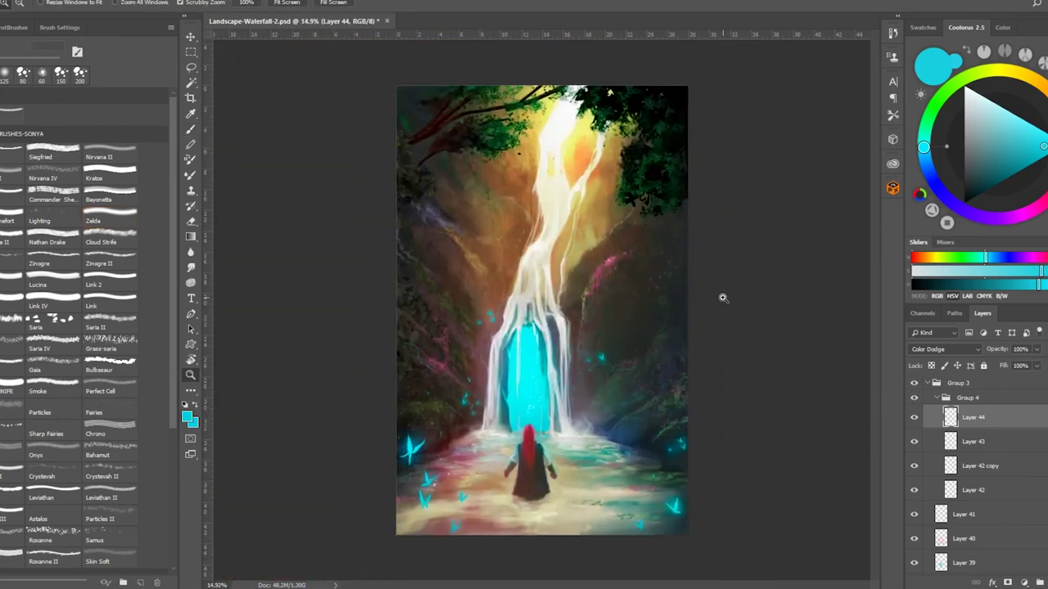
{"action": "key", "text": "b"}
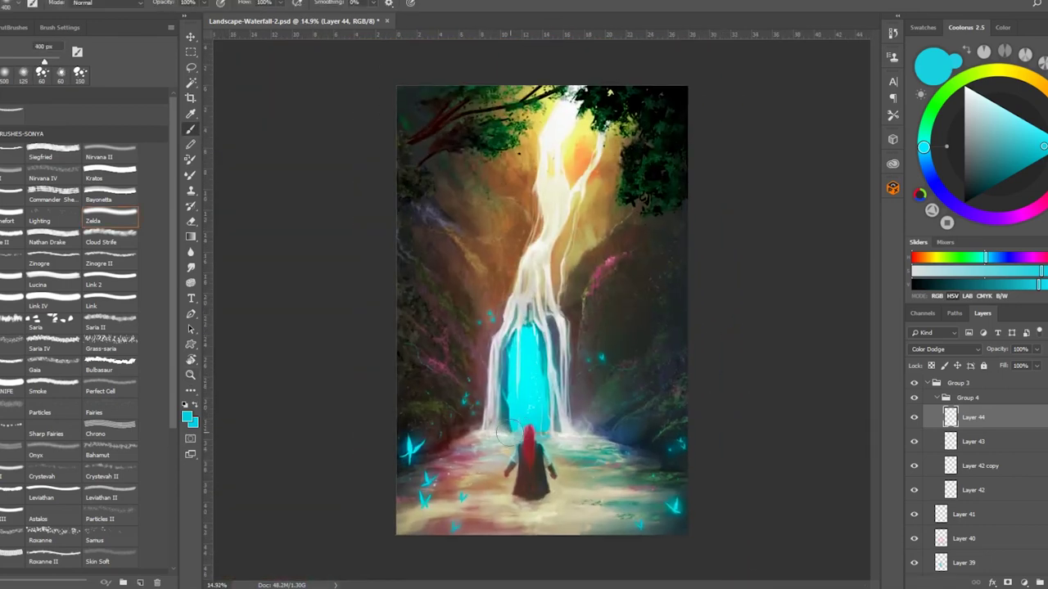
{"action": "key", "text": "e"}
{"action": "scroll", "coordinate": [559, 451], "scroll_direction": "up", "scroll_amount": 5}
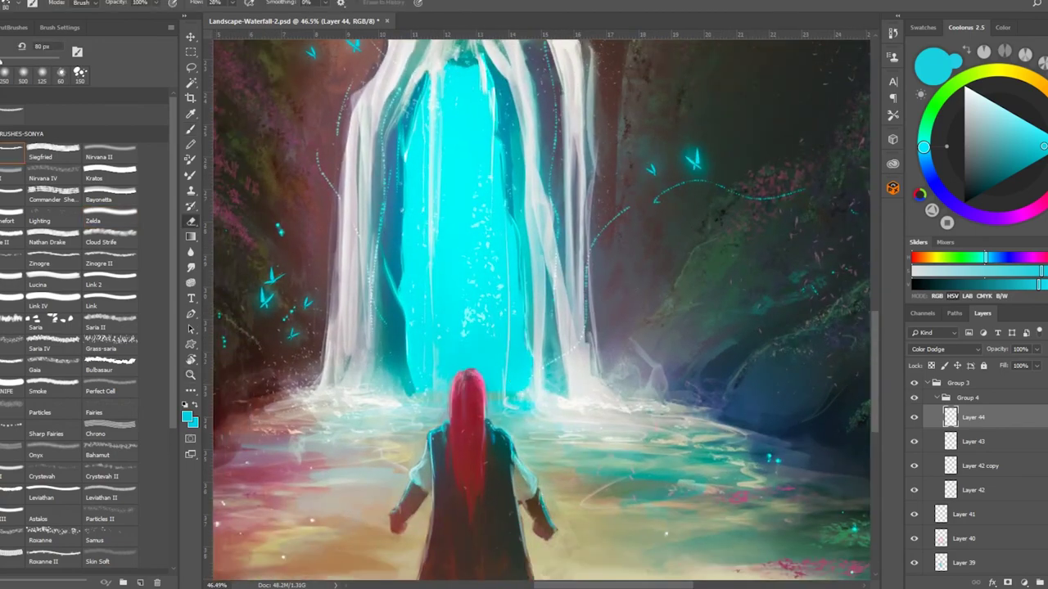
{"action": "key", "text": "z"}
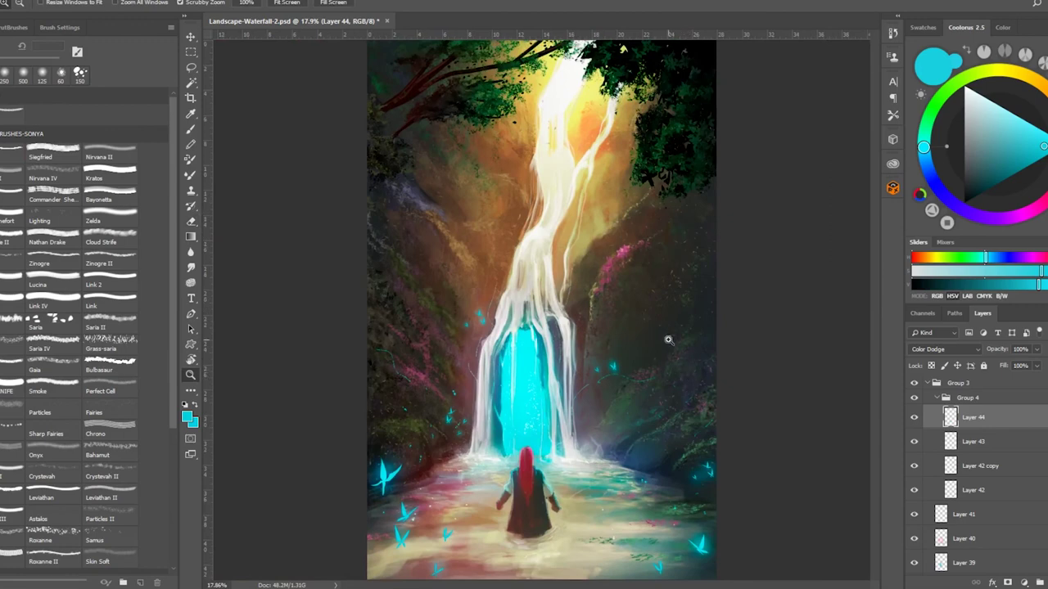
{"action": "key", "text": "ctrl+s"}
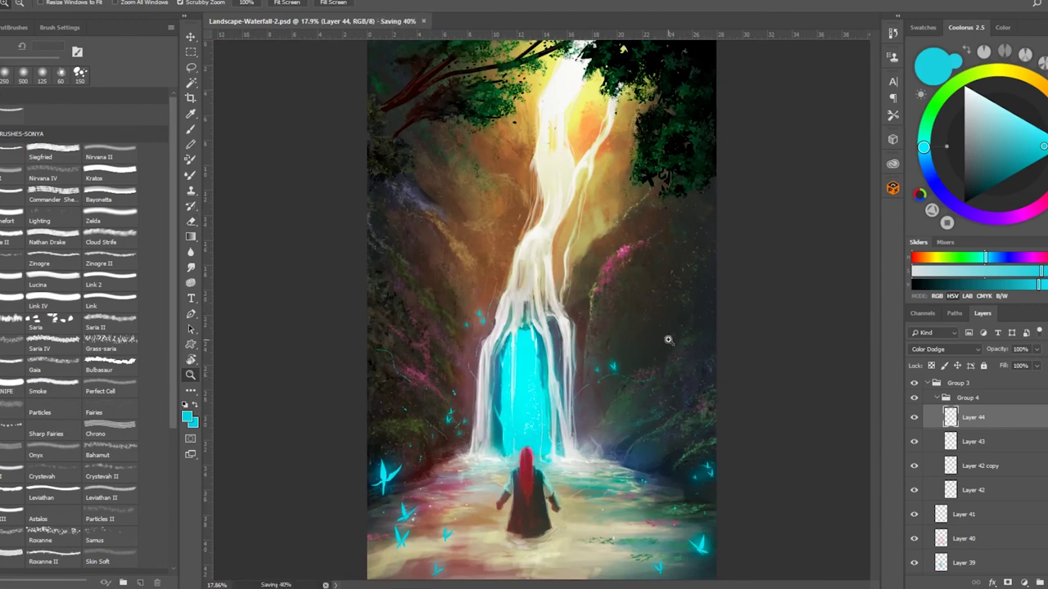
Add another Color Dodge layer and try orange light over the upper-right foliage with the Zelda brush at 1900 px.
{"action": "left_click", "coordinate": [111, 218]}
{"action": "key", "text": "ctrl+shift+alt+n"}
{"action": "left_click", "coordinate": [944, 349]}
{"action": "left_click", "coordinate": [927, 168]}
{"action": "key", "text": "x"}
{"action": "left_click", "coordinate": [659, 297], "text": "alt+space"}
{"action": "key", "text": "b"}
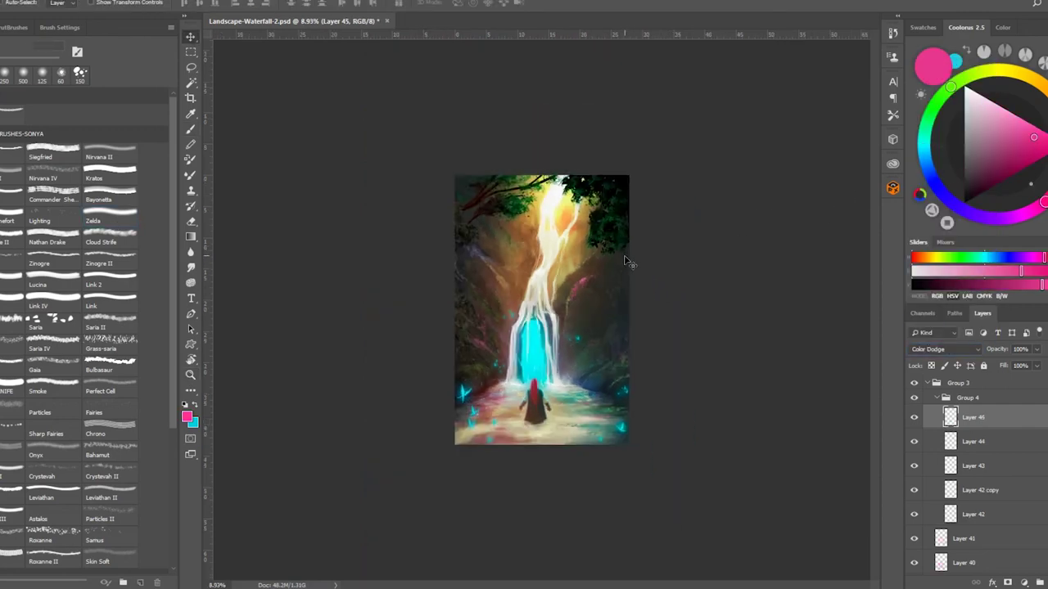
{"action": "key", "text": "bracketright"}
{"action": "key", "text": "bracketright"}
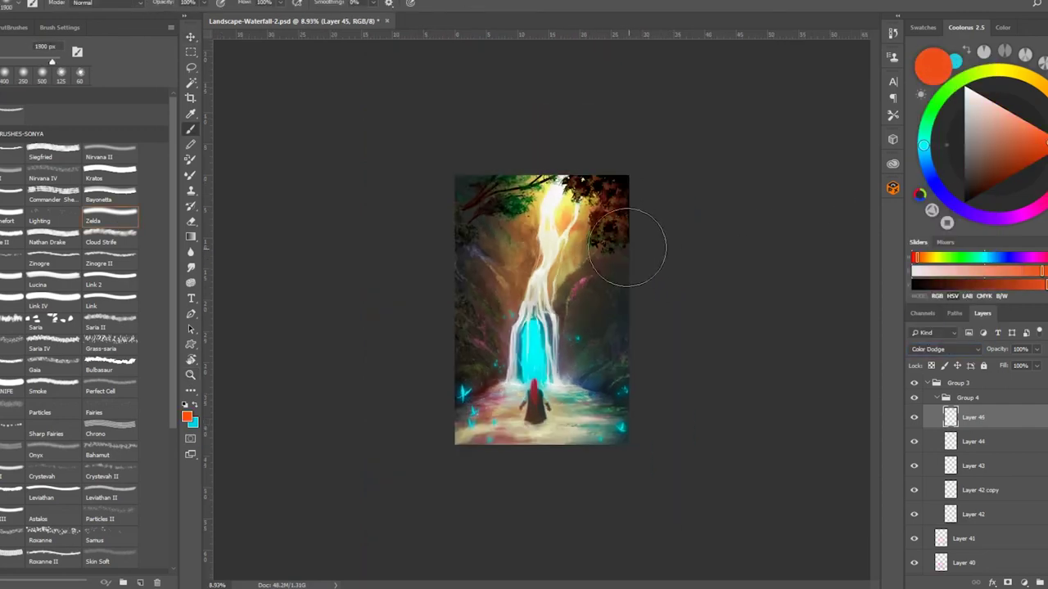
Brush yellow light over the foliage and rocks and red light over the figure at 1400 px, sampling colours from the painting.
{"action": "left_click", "coordinate": [573, 197], "text": "alt"}
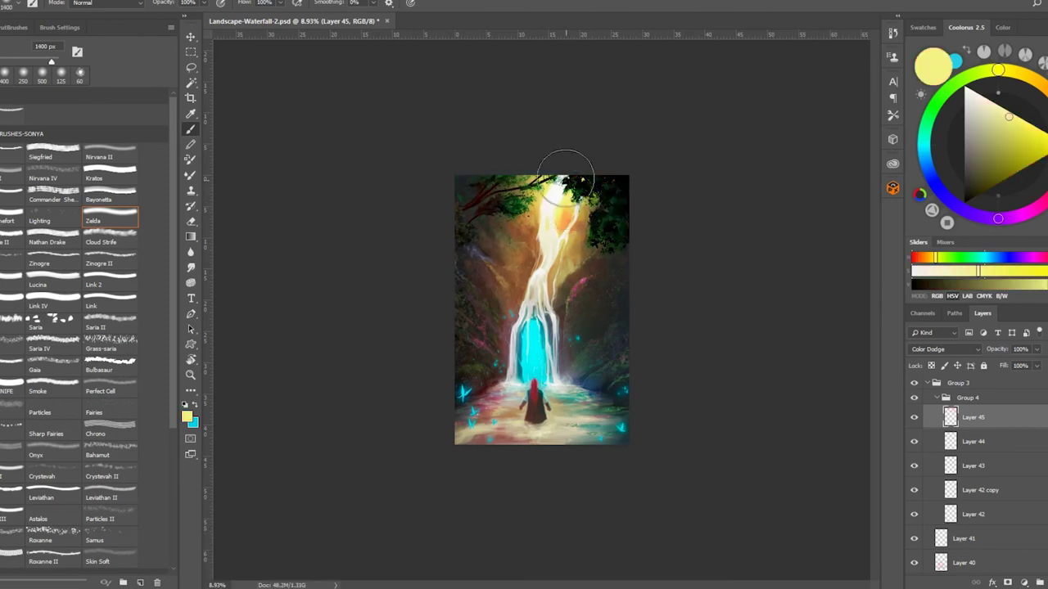
{"action": "key", "text": "bracketleft"}
{"action": "key", "text": "bracketleft"}
{"action": "key", "text": "bracketleft"}
{"action": "key", "text": "bracketleft"}
{"action": "key", "text": "bracketleft"}
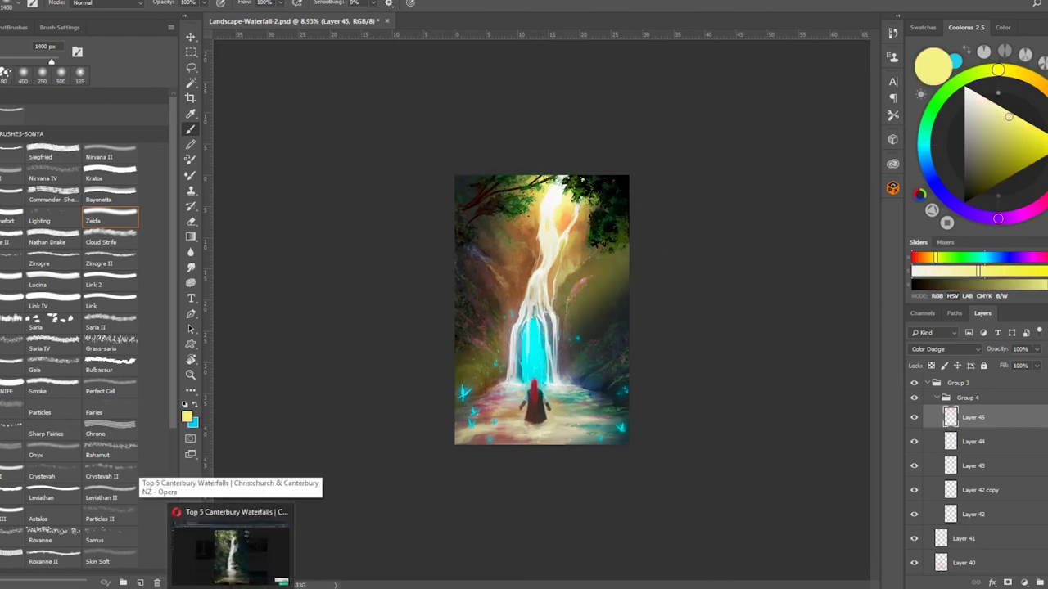
{"action": "left_click", "coordinate": [576, 180], "text": "alt"}
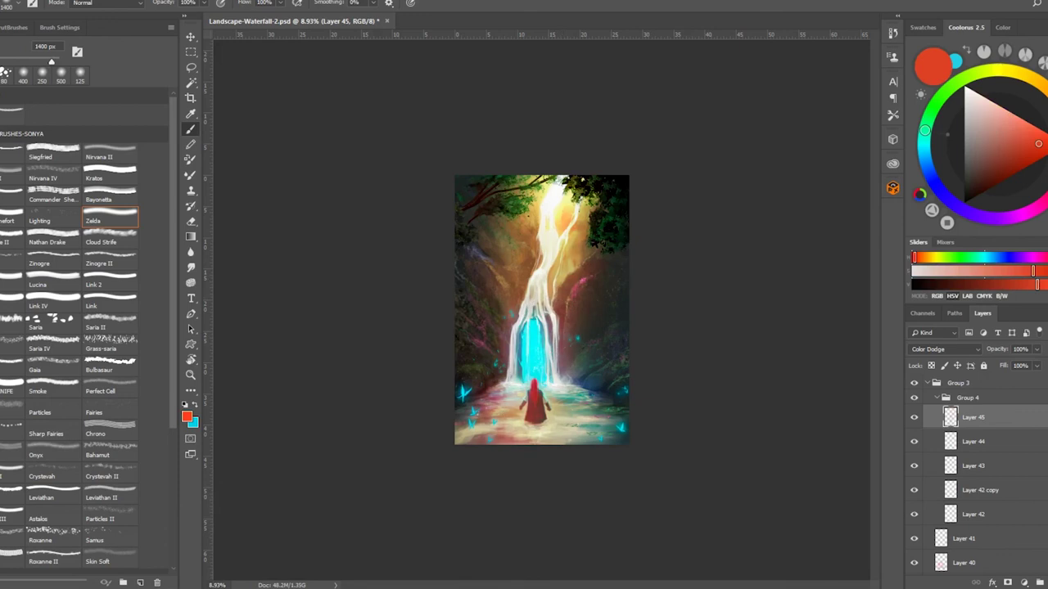
{"action": "scroll", "coordinate": [541, 310], "scroll_direction": "up", "scroll_amount": 3}
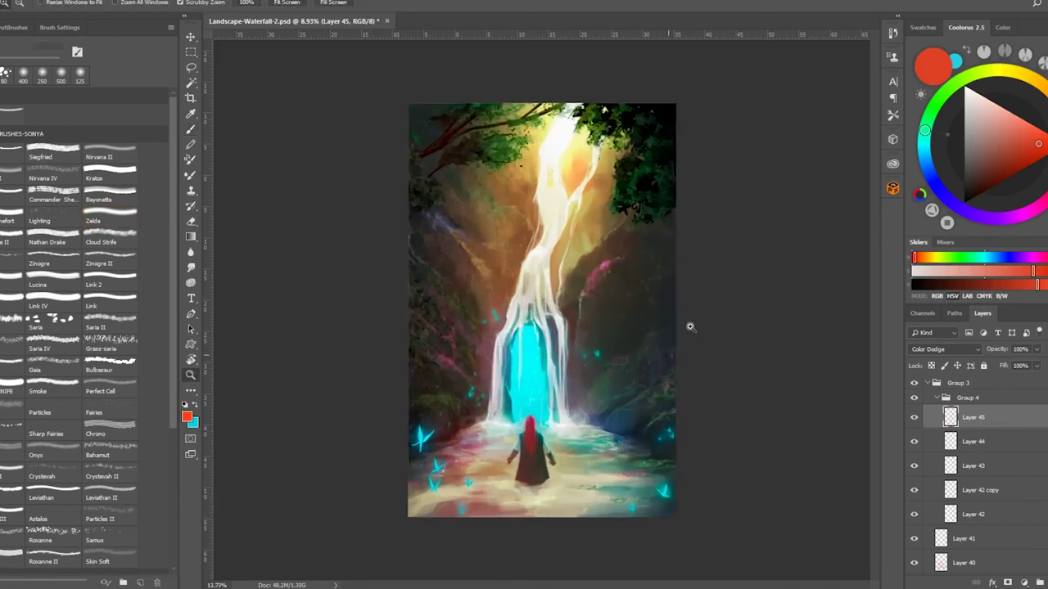
Add fine red glowing particles to the scene, trying the Fairies brush and a dotted brush at 100 px.
{"action": "left_click", "coordinate": [110, 412]}
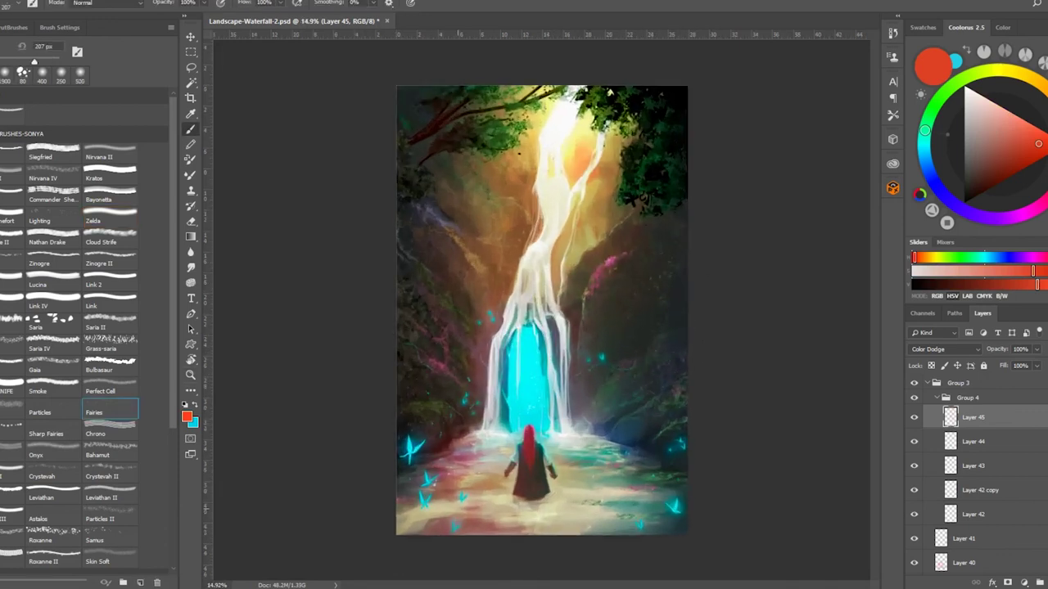
{"action": "left_click", "coordinate": [13, 424]}
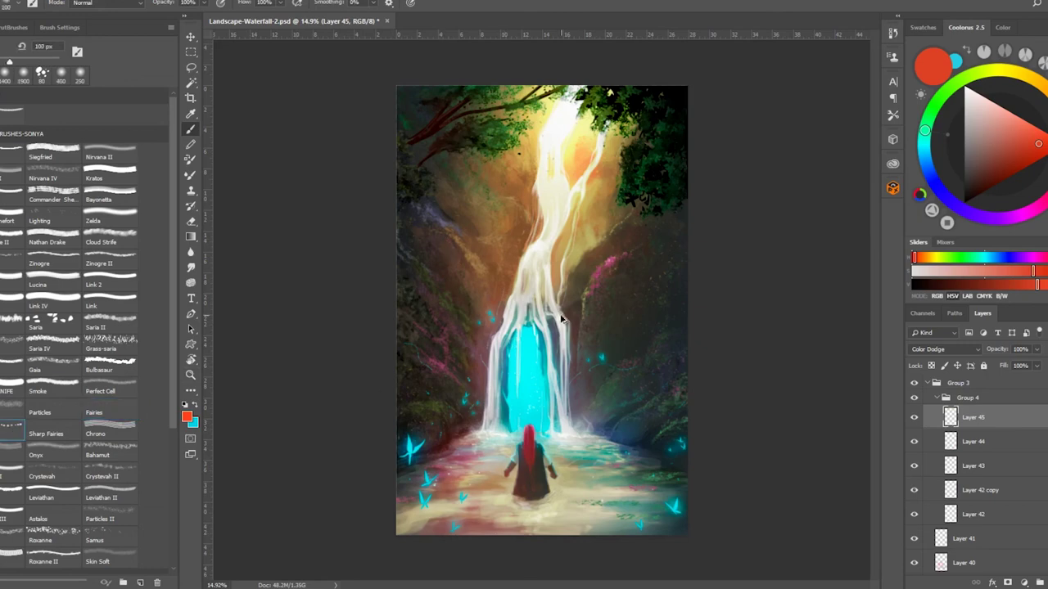
{"action": "scroll", "coordinate": [623, 424], "scroll_direction": "up", "scroll_amount": 3}
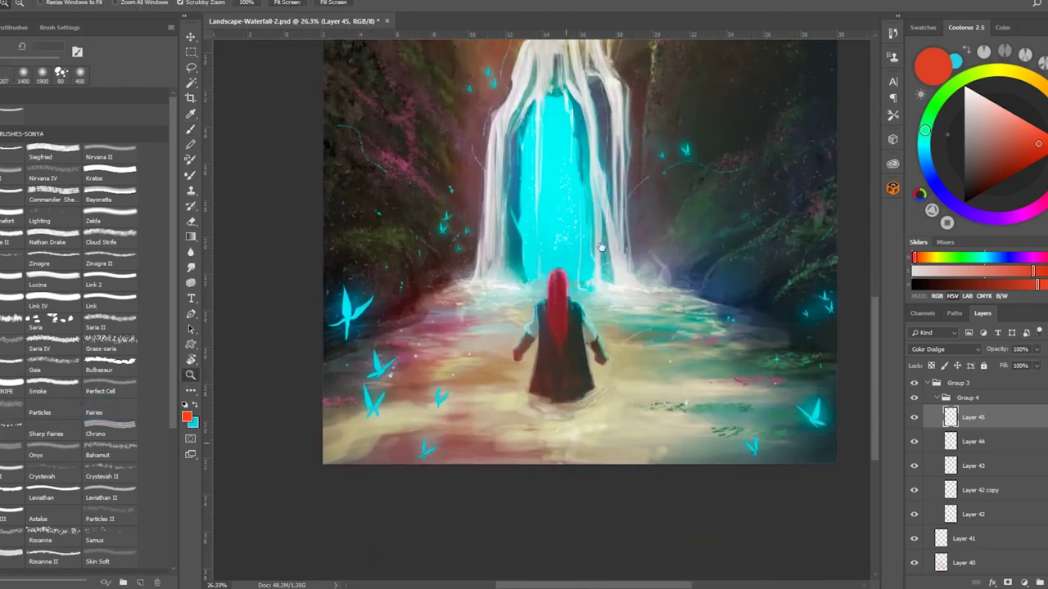
{"action": "key", "text": "bracketright"}
{"action": "key", "text": "bracketright"}
{"action": "key", "text": "bracketright"}
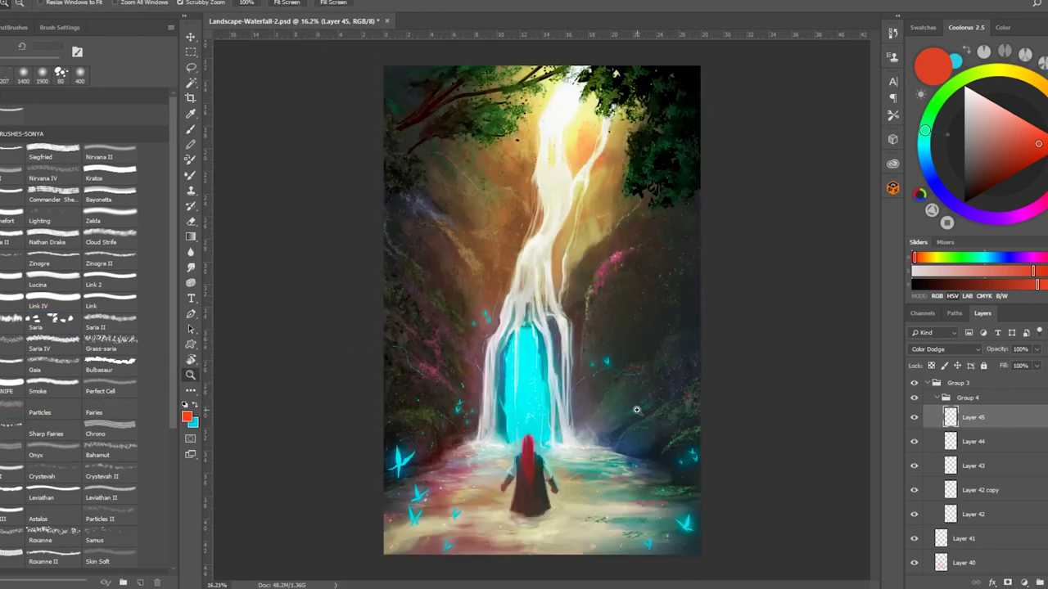
On a new layer, set the Saria brush to 70 px, 155% spacing and 1000% scatter, and paint near-black leaves across the waterfall and rocks.
{"action": "key", "text": "period"}
{"action": "left_click", "coordinate": [416, 309], "text": "alt"}
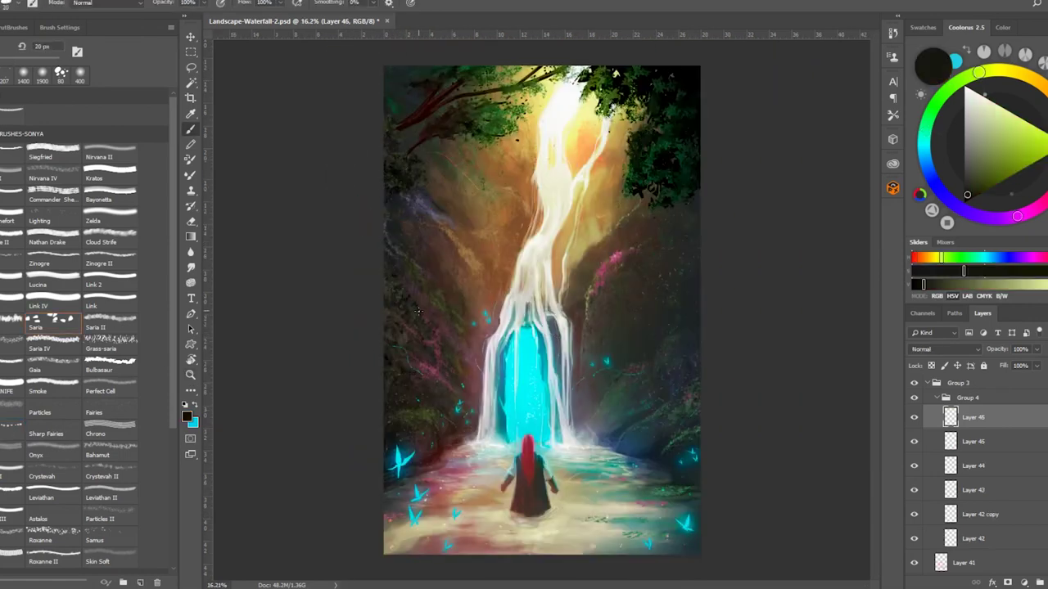
{"action": "key", "text": "F5"}
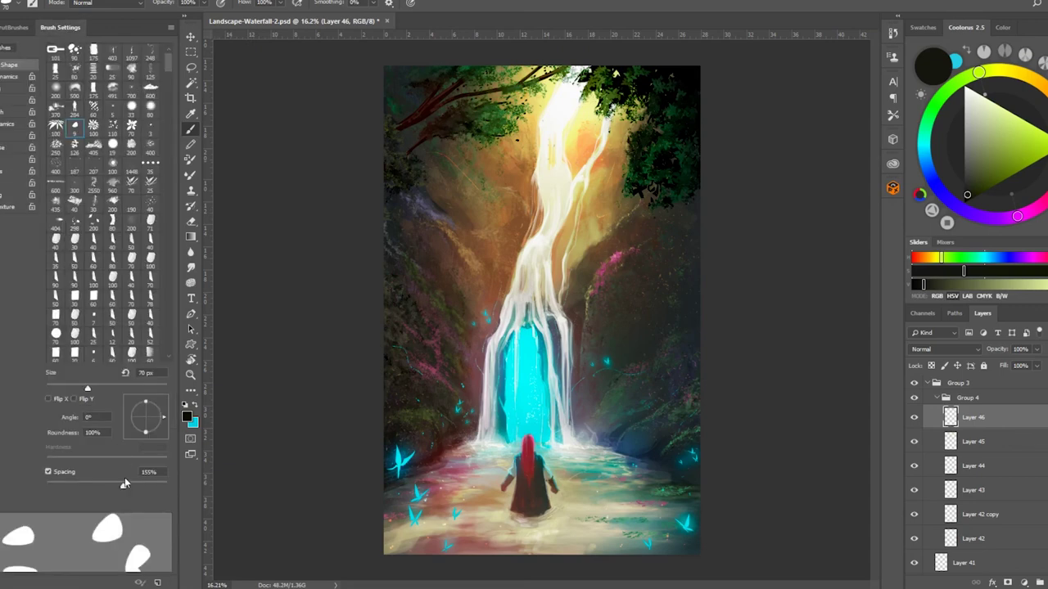
{"action": "left_click", "coordinate": [9, 89]}
{"action": "left_click_drag", "start_coordinate": [62, 103], "coordinate": [51, 103]}
{"action": "left_click_drag", "start_coordinate": [475, 336], "coordinate": [679, 492]}
{"action": "left_click_drag", "start_coordinate": [503, 243], "coordinate": [608, 204]}
{"action": "key", "text": "alt+t"}
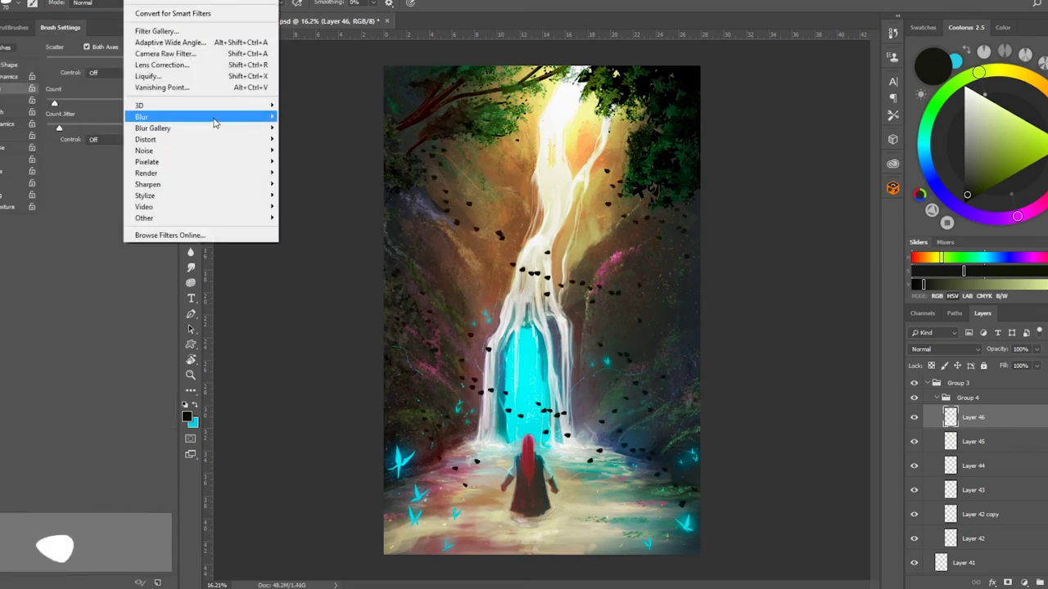
{"action": "mouse_move", "coordinate": [213, 117]}
{"action": "left_click", "coordinate": [334, 185]}
{"action": "left_click_drag", "start_coordinate": [118, 459], "coordinate": [122, 461]}
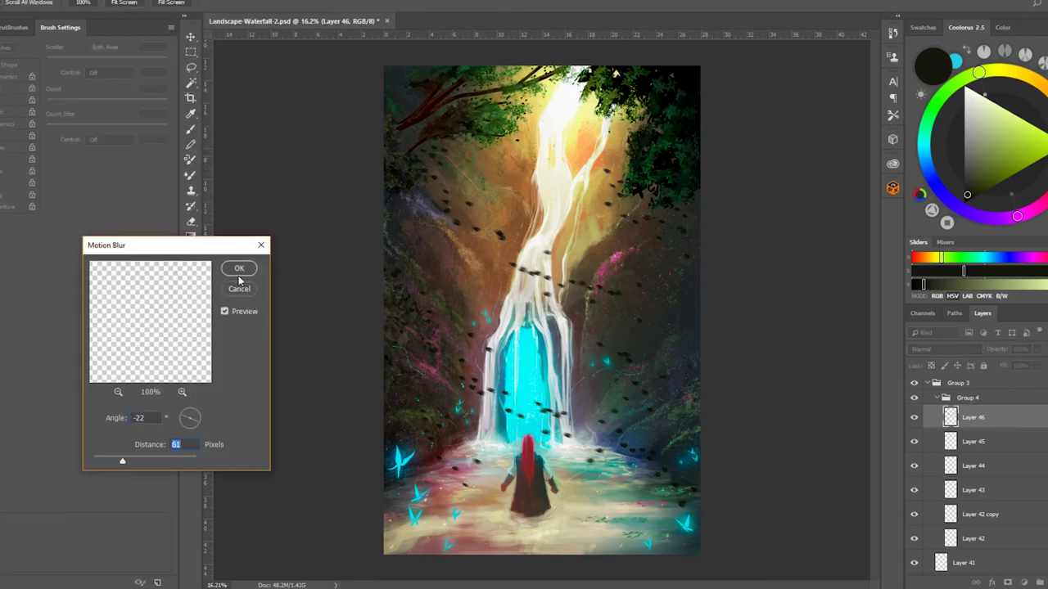
{"action": "key", "text": "Escape"}
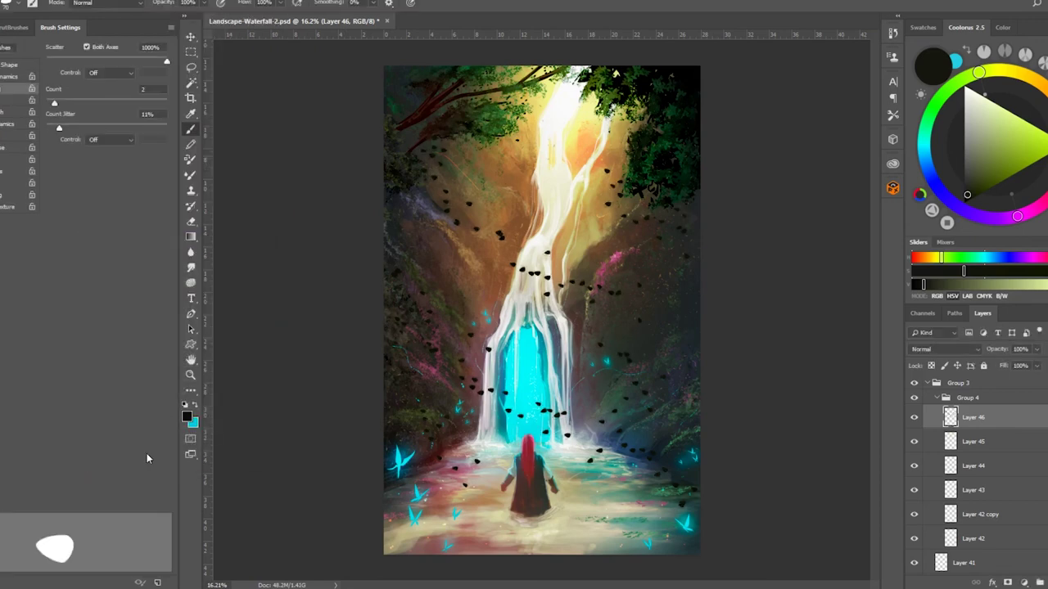
Thin out and shrink the scattered dark leaves across the painting with the Eraser at 200 px.
{"action": "key", "text": "e"}
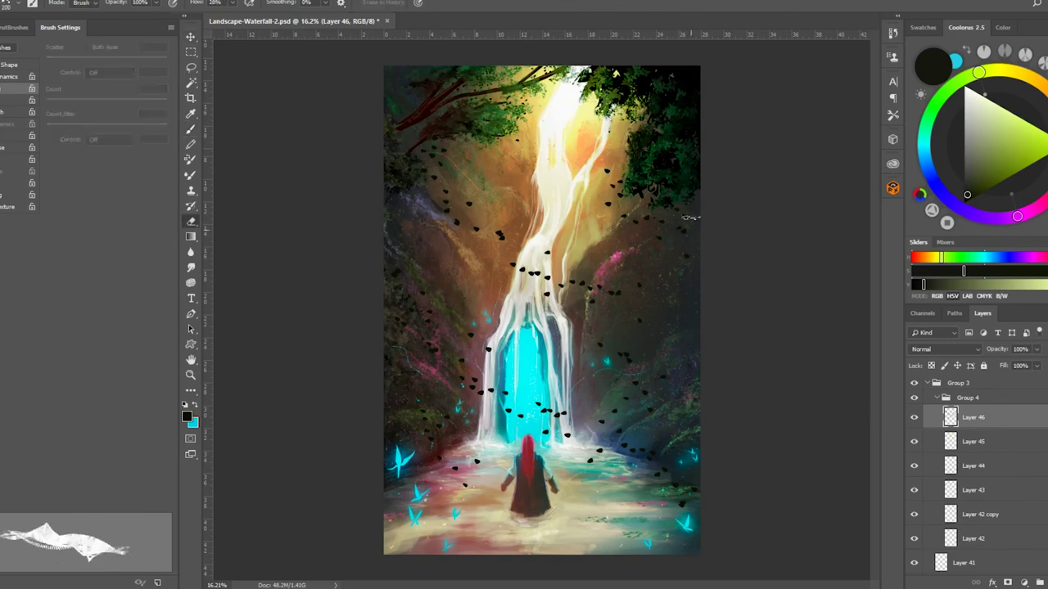
{"action": "left_click_drag", "start_coordinate": [531, 272], "coordinate": [550, 279]}
{"action": "mouse_move", "coordinate": [614, 351]}
{"action": "left_mouse_down"}
{"action": "mouse_move", "coordinate": [474, 388]}
{"action": "mouse_move", "coordinate": [414, 386]}
{"action": "mouse_move", "coordinate": [479, 369]}
{"action": "mouse_move", "coordinate": [604, 411]}
{"action": "left_mouse_up"}
{"action": "left_click_drag", "start_coordinate": [511, 254], "coordinate": [500, 235]}
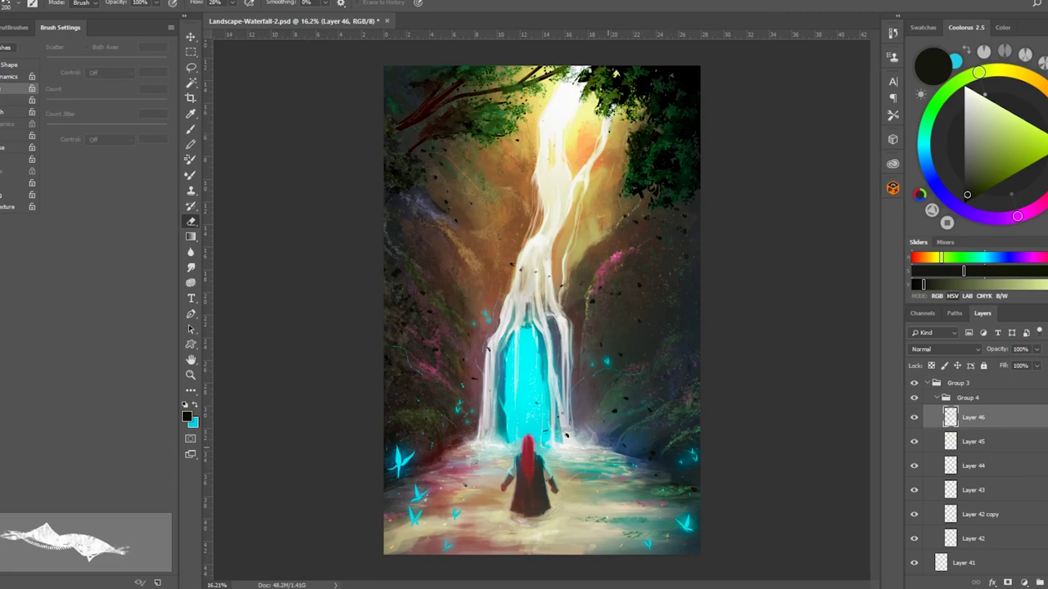
Apply a Motion Blur to the dark leaf layer.
{"action": "left_click", "coordinate": [135, 0]}
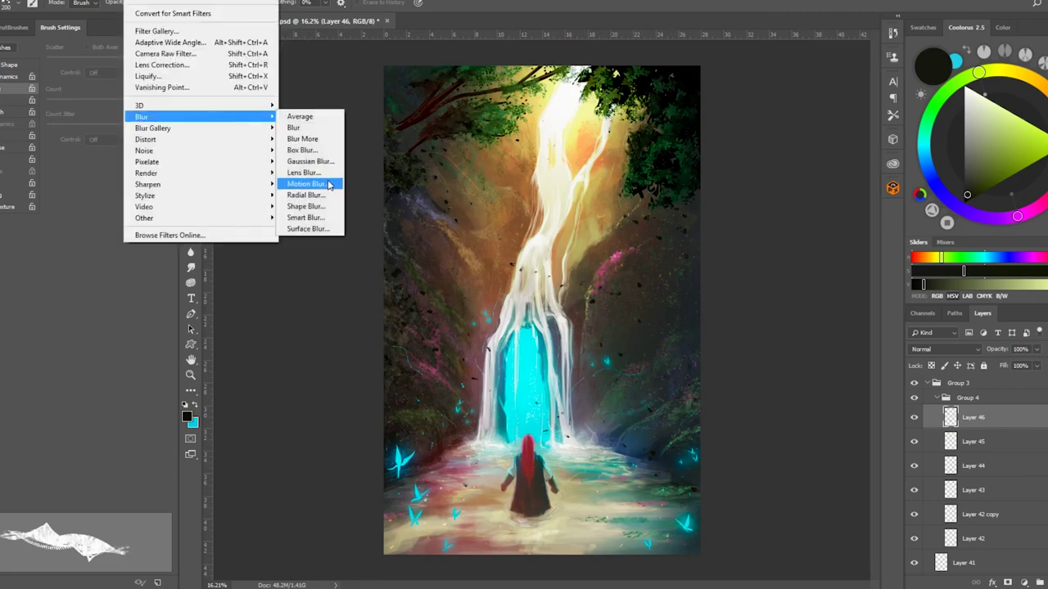
{"action": "left_click", "coordinate": [328, 177]}
{"action": "left_click", "coordinate": [252, 270]}
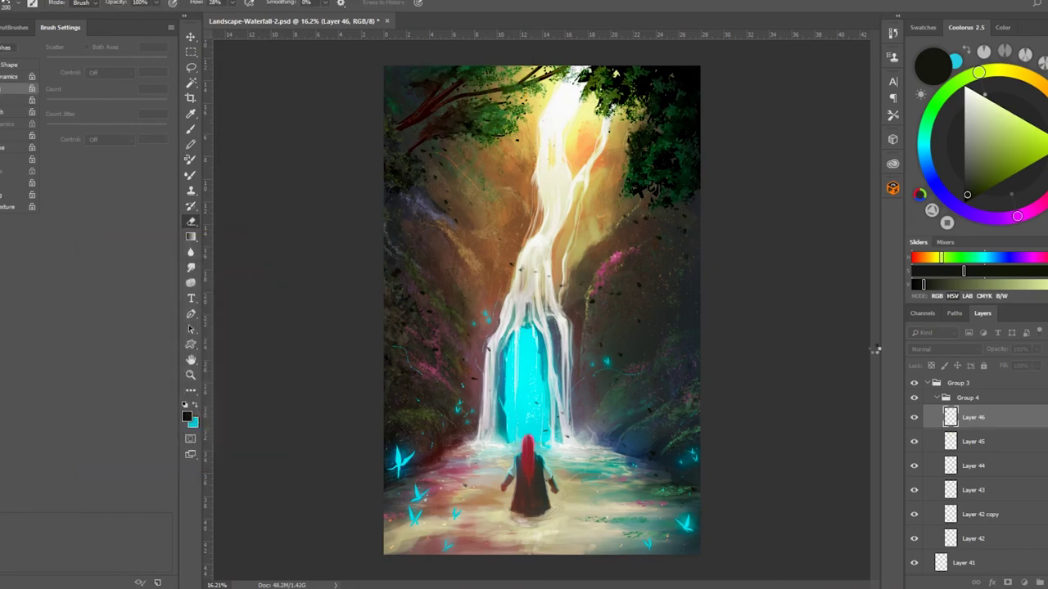
Recolor the blurred dark leaves olive green.
{"action": "left_click", "coordinate": [991, 156]}
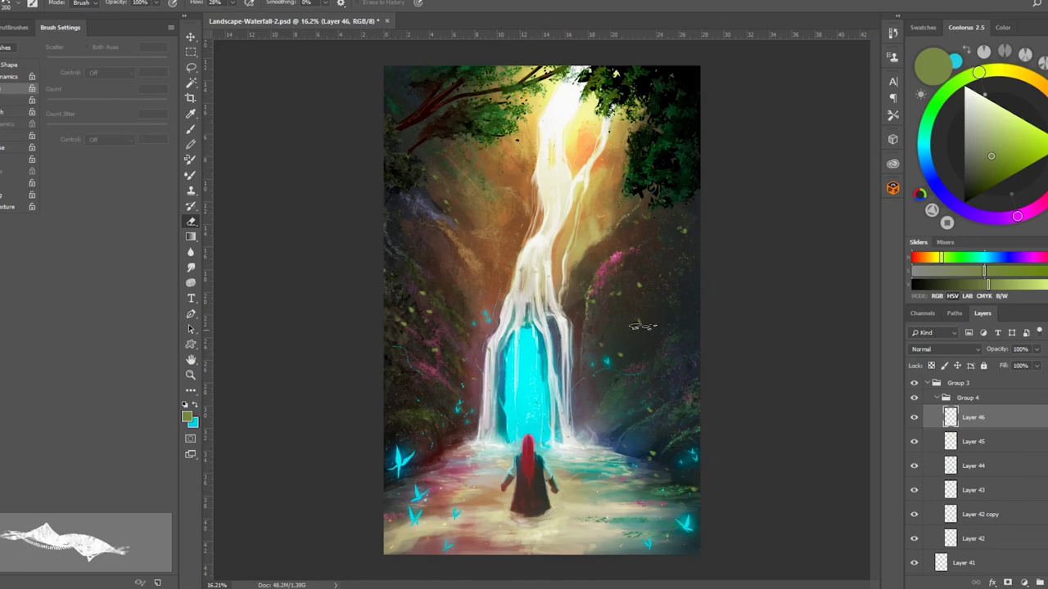
{"action": "key", "text": "z"}
{"action": "left_click_drag", "start_coordinate": [702, 290], "coordinate": [639, 402]}
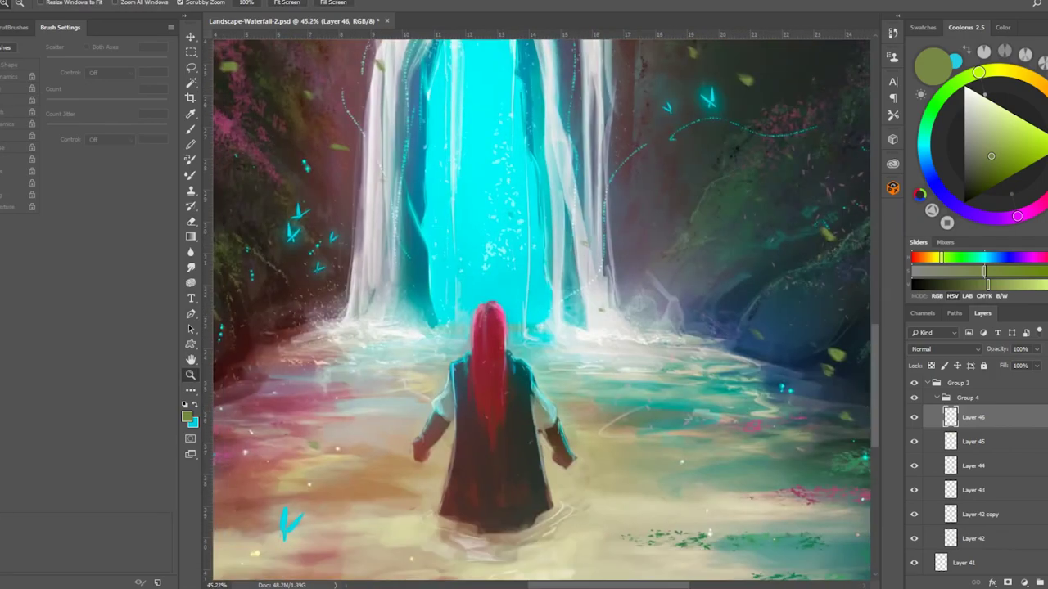
On a new Overlay layer, brighten the cyan rim light on the figure's shoulders and arms with the Link brush at 15 px.
{"action": "key", "text": "ctrl+shift+alt+n"}
{"action": "left_click", "coordinate": [944, 348]}
{"action": "left_click", "coordinate": [941, 200]}
{"action": "mouse_move", "coordinate": [1033, 218]}
{"action": "left_mouse_down"}
{"action": "mouse_move", "coordinate": [1038, 140]}
{"action": "mouse_move", "coordinate": [990, 127]}
{"action": "left_mouse_up"}
{"action": "key", "text": "b"}
{"action": "left_click", "coordinate": [978, 104]}
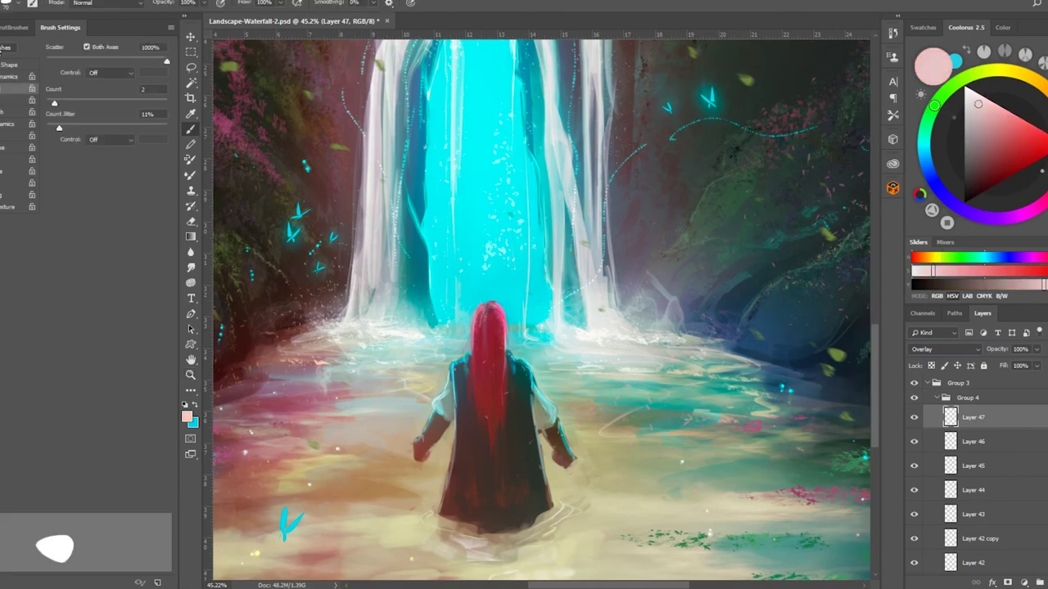
{"action": "left_click", "coordinate": [12, 27]}
{"action": "left_click", "coordinate": [110, 306]}
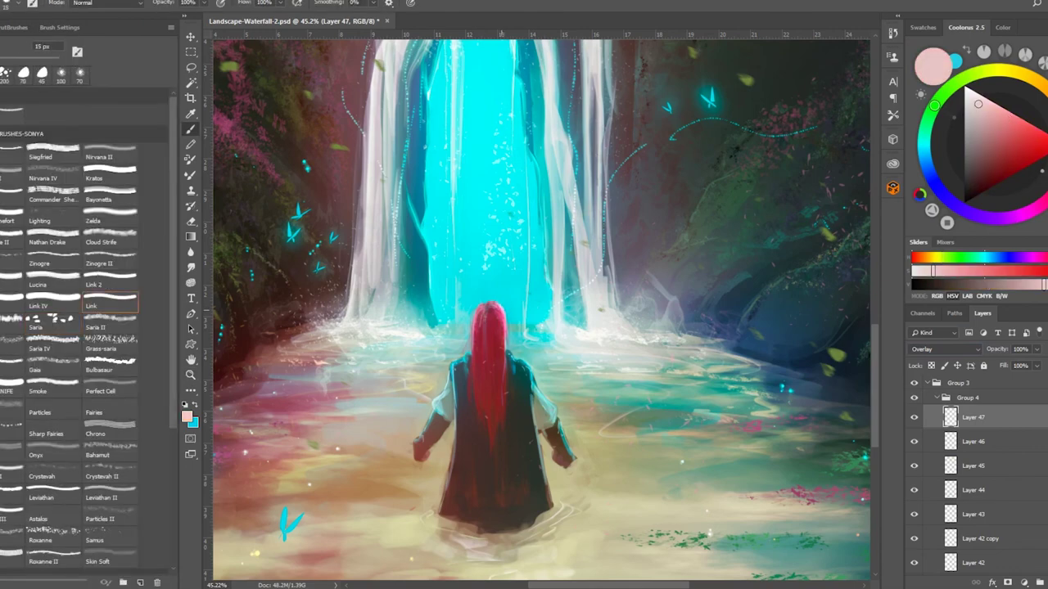
{"action": "left_click_drag", "start_coordinate": [471, 360], "coordinate": [471, 329]}
{"action": "left_click", "coordinate": [473, 279], "text": "alt"}
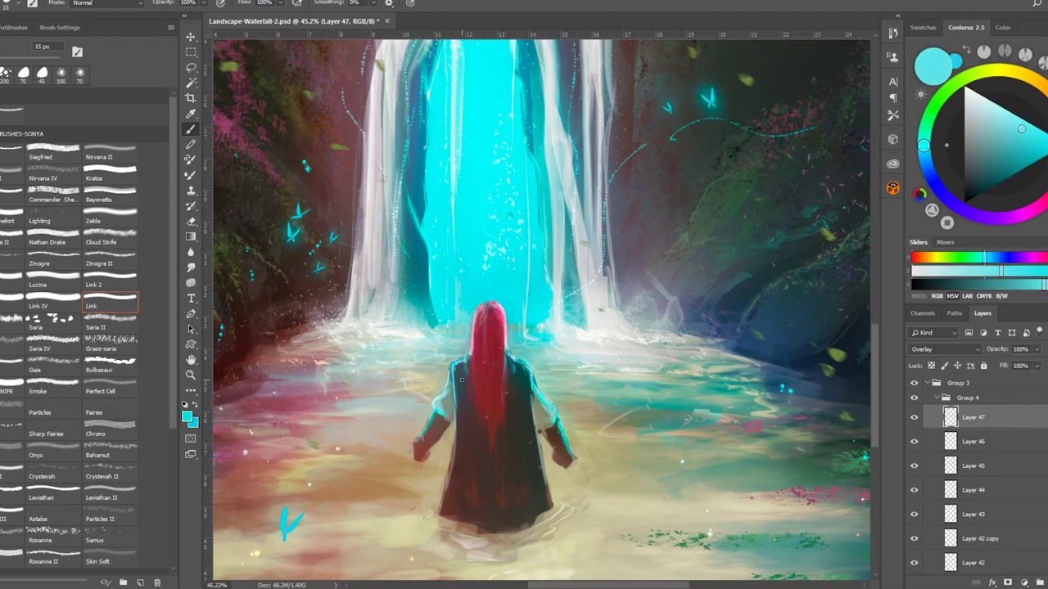
Add fine light-pink highlights to the figure's red hair with the Link brush at 8 px.
{"action": "key", "text": "bracketleft"}
{"action": "left_click", "coordinate": [480, 382], "text": "alt"}
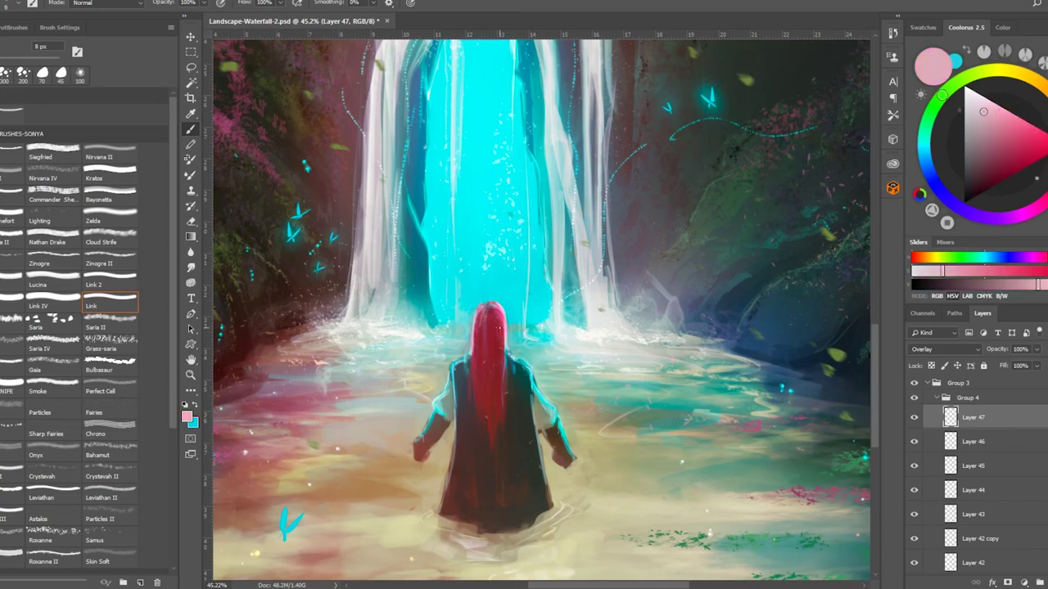
{"action": "key", "text": "z"}
{"action": "mouse_move", "coordinate": [491, 370]}
{"action": "left_mouse_down"}
{"action": "mouse_move", "coordinate": [698, 371]}
{"action": "mouse_move", "coordinate": [671, 396]}
{"action": "mouse_move", "coordinate": [719, 355]}
{"action": "mouse_move", "coordinate": [704, 360]}
{"action": "left_mouse_up"}
{"action": "key", "text": "ctrl+0"}
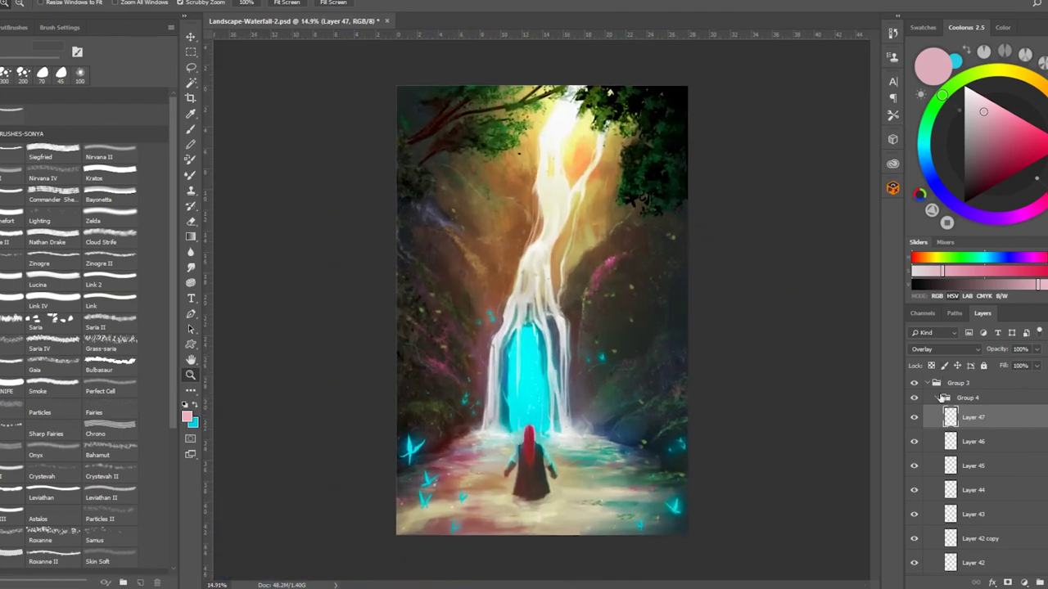
Compare the painting with and without the Group 3 detail layers.
{"action": "left_click", "coordinate": [926, 383]}
{"action": "left_click", "coordinate": [915, 383]}
{"action": "left_click", "coordinate": [915, 383]}
{"action": "left_click", "coordinate": [914, 384]}
{"action": "left_click", "coordinate": [914, 383]}
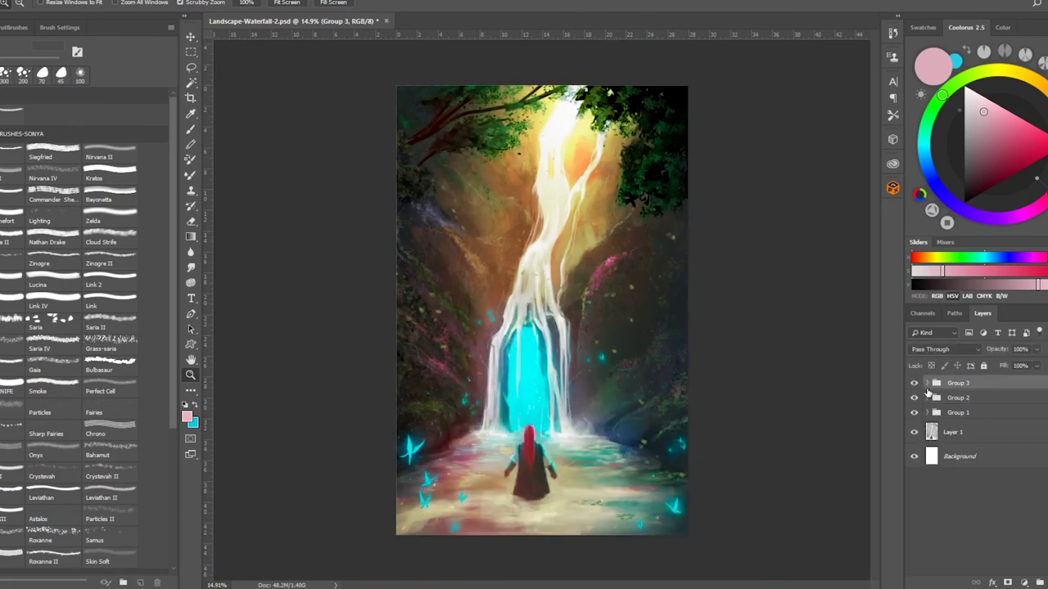
{"action": "left_click", "coordinate": [915, 383]}
{"action": "left_click", "coordinate": [914, 383]}
{"action": "left_click", "coordinate": [914, 383]}
{"action": "left_click", "coordinate": [914, 383]}
{"action": "left_click", "coordinate": [914, 383]}
{"action": "left_click", "coordinate": [915, 383]}
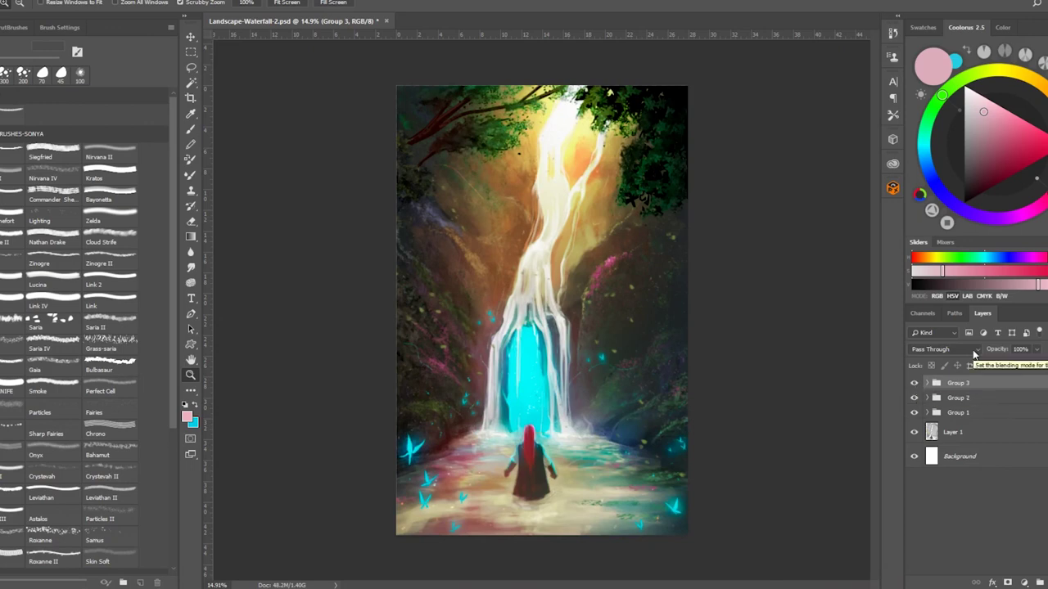
Add a new layer above Group 4 inside Group 3 and ready the Bayonetta brush at 15 px in near-white.
{"action": "left_click_drag", "start_coordinate": [673, 389], "coordinate": [669, 366]}
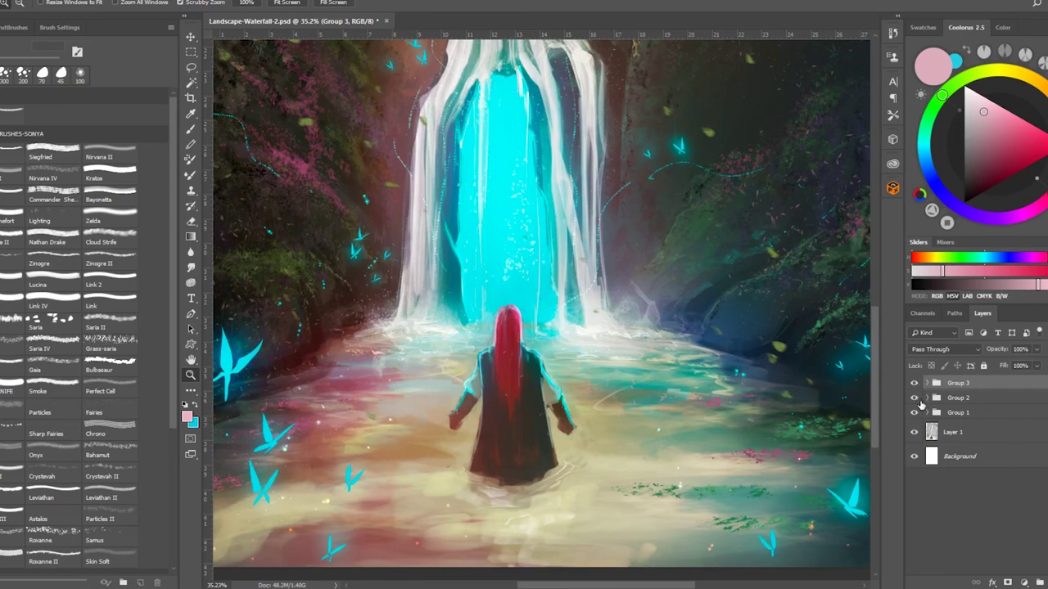
{"action": "key", "text": "b"}
{"action": "left_click", "coordinate": [926, 383]}
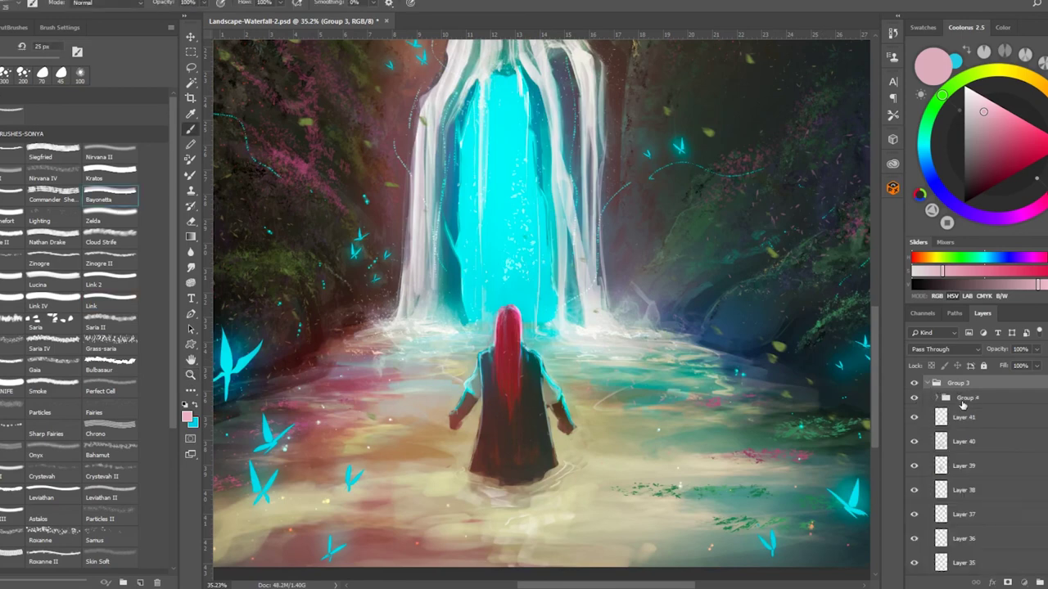
{"action": "key", "text": "ctrl+shift+alt+n"}
{"action": "left_click", "coordinate": [524, 80], "text": "alt"}
{"action": "key", "text": "bracketleft"}
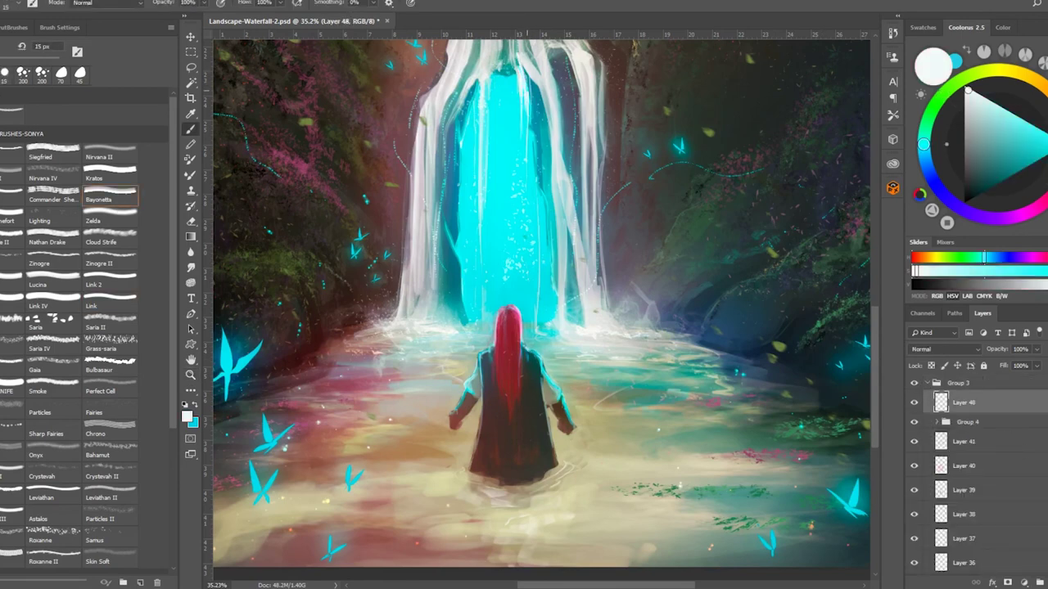
Try a long vertical white streak down the cliff and water beside the waterfall.
{"action": "scroll", "coordinate": [690, 282], "scroll_direction": "down", "scroll_amount": 5}
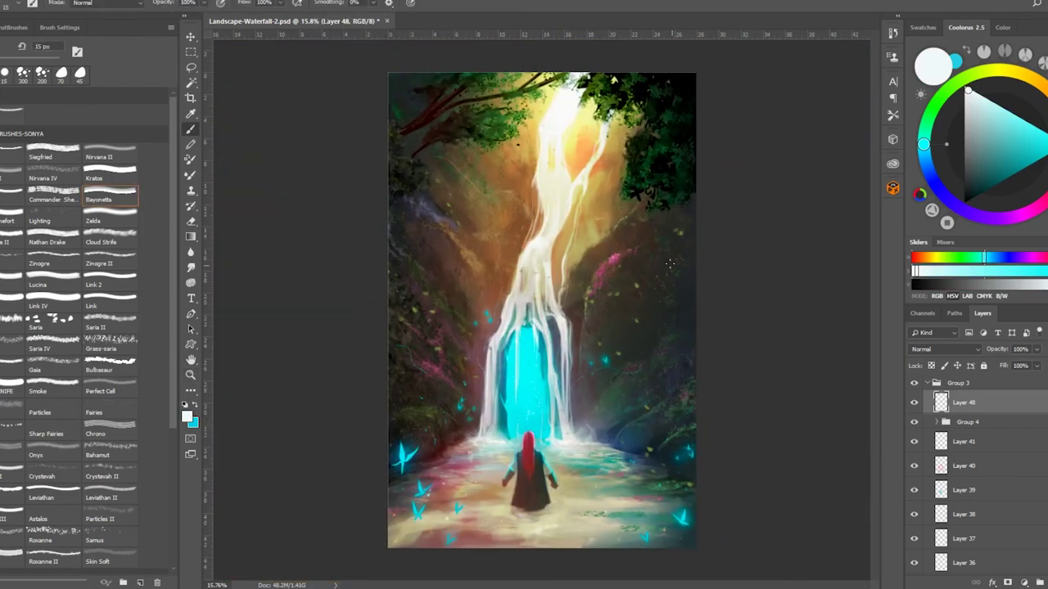
{"action": "left_click_drag", "start_coordinate": [670, 207], "coordinate": [675, 505]}
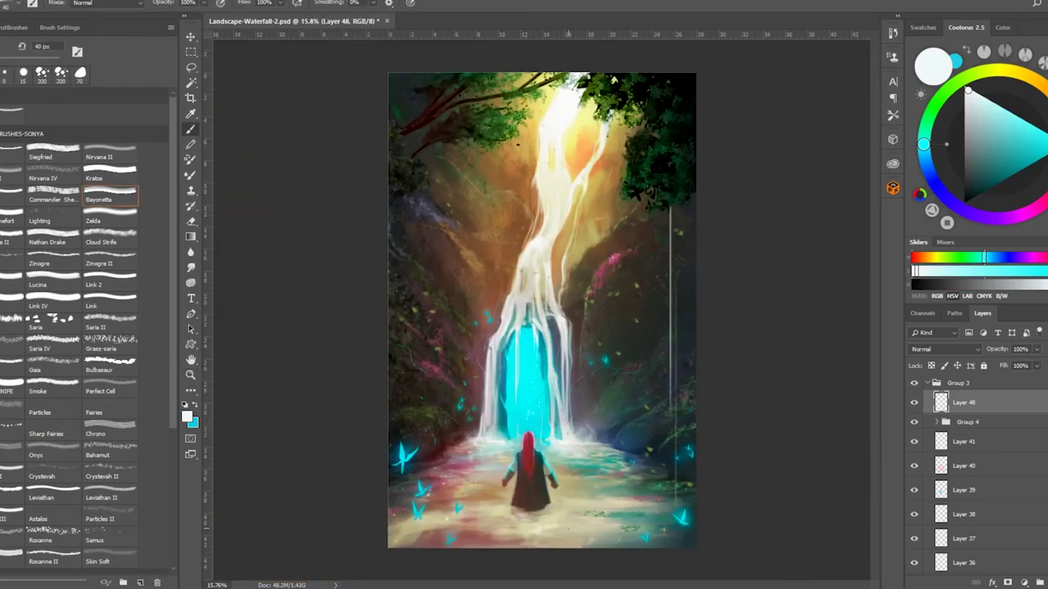
{"action": "key", "text": "bracketright"}
{"action": "key", "text": "bracketright"}
{"action": "key", "text": "bracketright"}
{"action": "key", "text": "ctrl+z"}
{"action": "key", "text": "ctrl+z"}
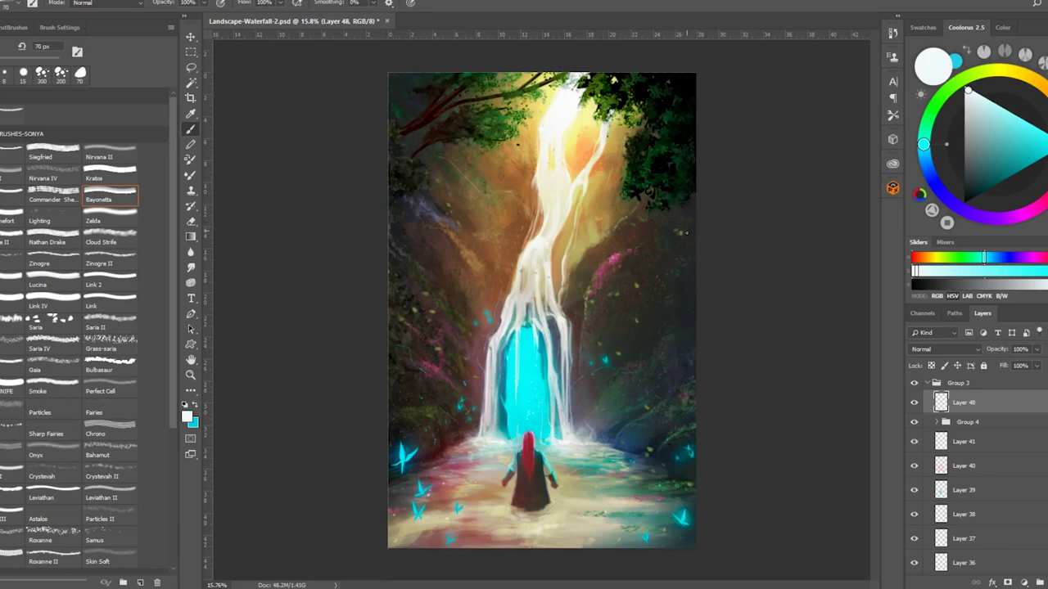
Paint thin off-white water strands along the lower waterfall and its edges with the Bayonetta brush at 20 px.
{"action": "left_click", "coordinate": [498, 114], "text": "alt"}
{"action": "left_click", "coordinate": [401, 119], "text": "alt"}
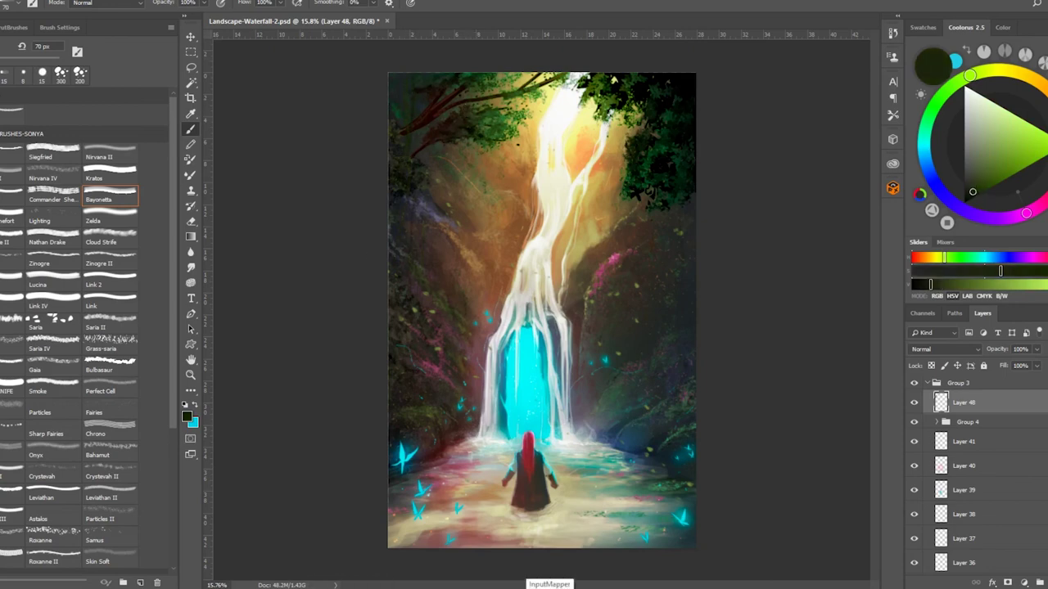
{"action": "key", "text": "bracketleft"}
{"action": "key", "text": "bracketleft"}
{"action": "key", "text": "bracketleft"}
{"action": "key", "text": "bracketleft"}
{"action": "scroll", "coordinate": [564, 374], "scroll_direction": "up", "scroll_amount": 5}
{"action": "key", "text": "bracketleft"}
{"action": "left_click_drag", "start_coordinate": [523, 316], "coordinate": [527, 433]}
{"action": "left_click_drag", "start_coordinate": [538, 288], "coordinate": [537, 391]}
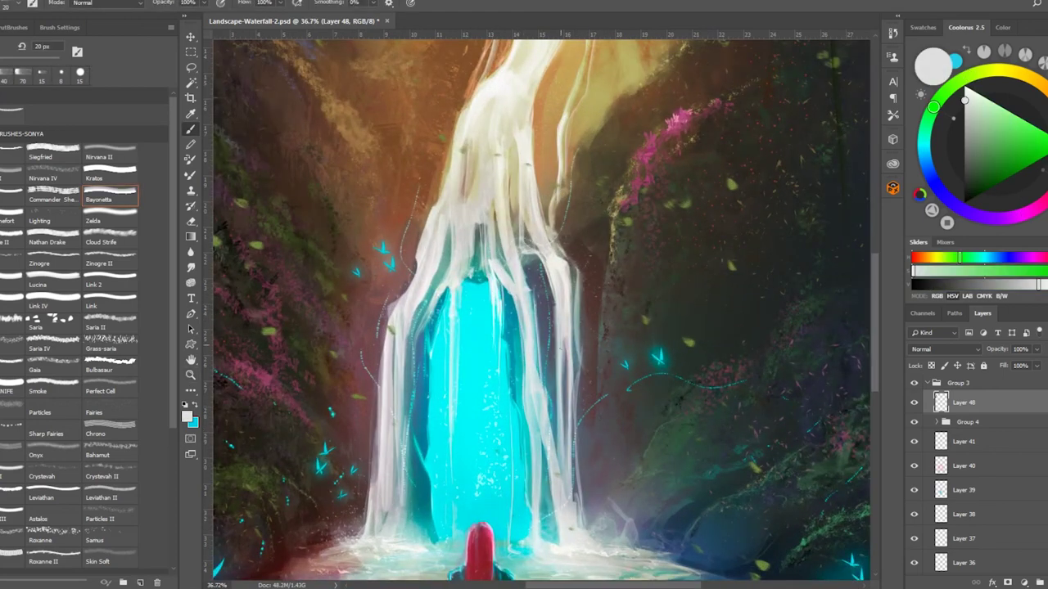
{"action": "mouse_move", "coordinate": [569, 257]}
{"action": "left_mouse_down"}
{"action": "mouse_move", "coordinate": [573, 290]}
{"action": "mouse_move", "coordinate": [583, 287]}
{"action": "left_mouse_up"}
{"action": "left_click_drag", "start_coordinate": [580, 398], "coordinate": [582, 478]}
{"action": "key", "text": "z"}
{"action": "key", "text": "ctrl+0"}
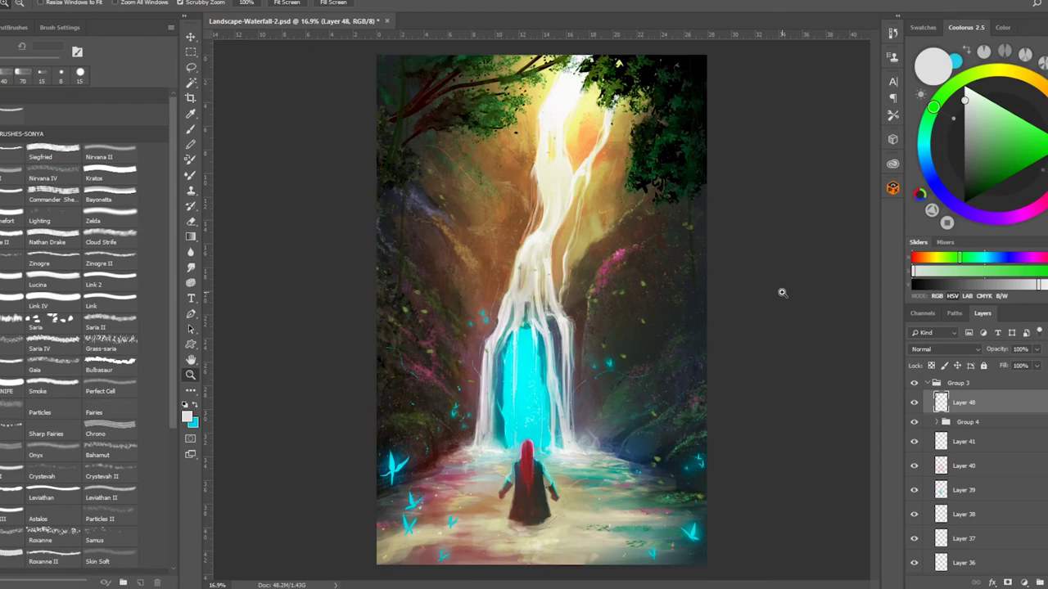
Create a new group above Group 3 and add a Curves adjustment layer in it, with an RGB point at input 71, output 77.
{"action": "left_click", "coordinate": [927, 383]}
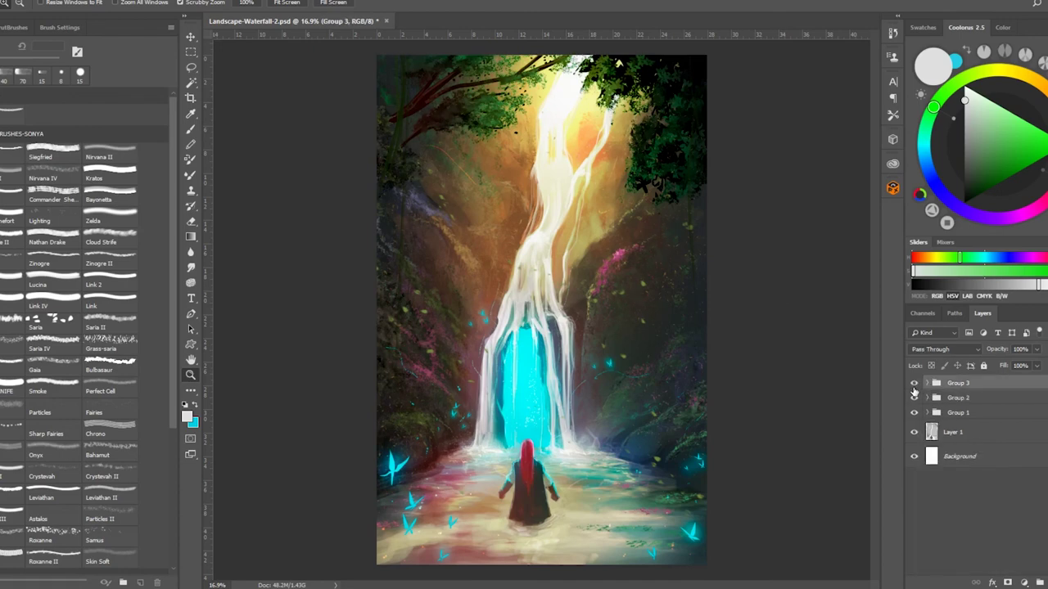
{"action": "left_click", "coordinate": [914, 385]}
{"action": "left_click", "coordinate": [914, 390]}
{"action": "left_click", "coordinate": [926, 383]}
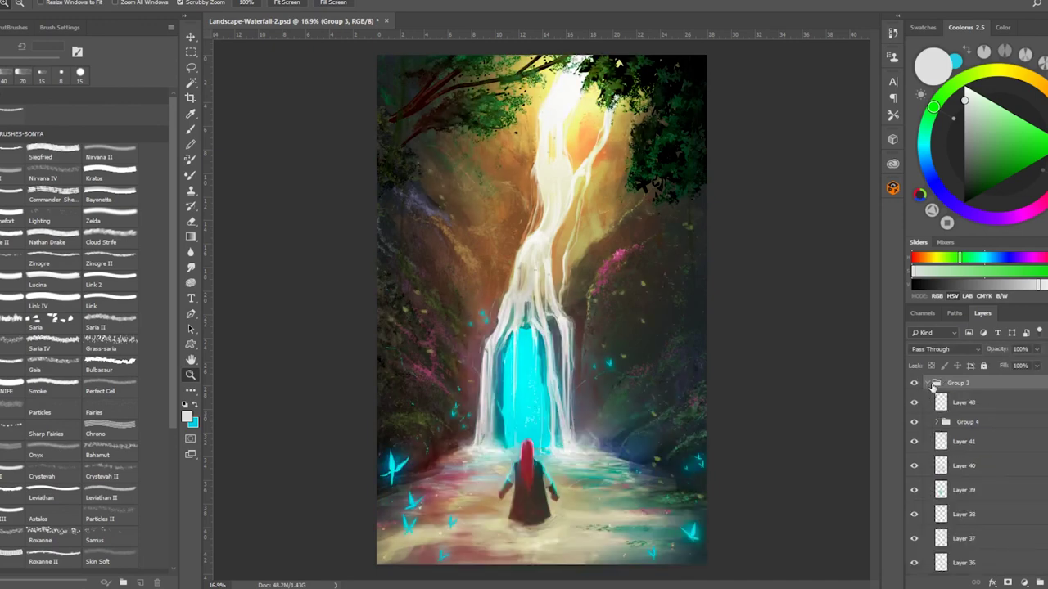
{"action": "left_click", "coordinate": [926, 383]}
{"action": "left_click", "coordinate": [1040, 582]}
{"action": "left_click", "coordinate": [1024, 583]}
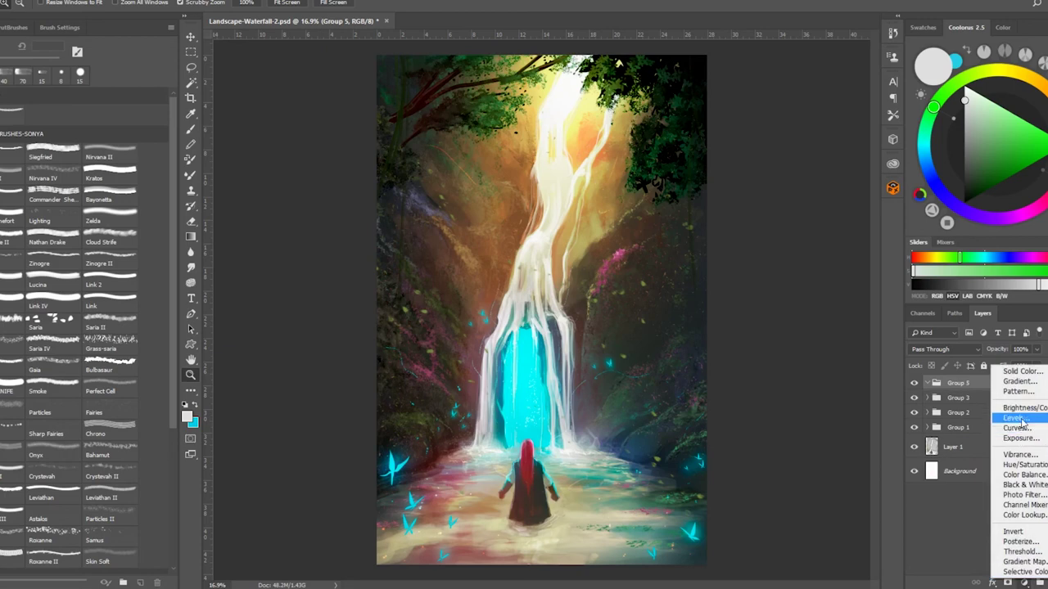
{"action": "left_click", "coordinate": [1015, 428]}
{"action": "mouse_move", "coordinate": [891, 314]}
{"action": "left_mouse_down"}
{"action": "mouse_move", "coordinate": [862, 317]}
{"action": "mouse_move", "coordinate": [891, 314]}
{"action": "left_mouse_up"}
{"action": "left_click_drag", "start_coordinate": [854, 212], "coordinate": [784, 262]}
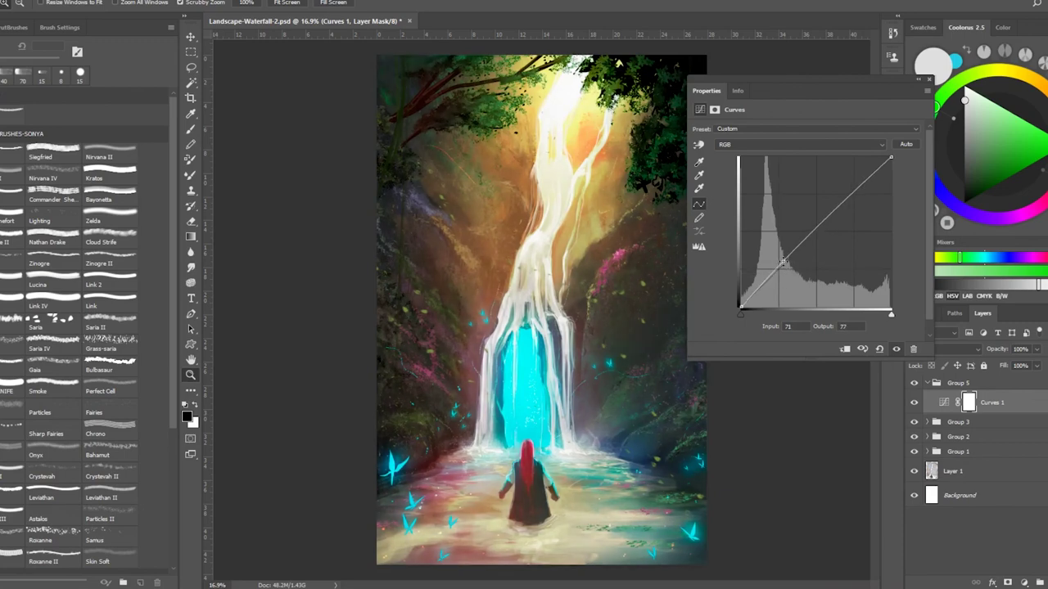
Raise the Blue curve's shadows from input 57 to output 70 and slightly lift the Red curve.
{"action": "left_click", "coordinate": [801, 144]}
{"action": "left_click", "coordinate": [801, 169]}
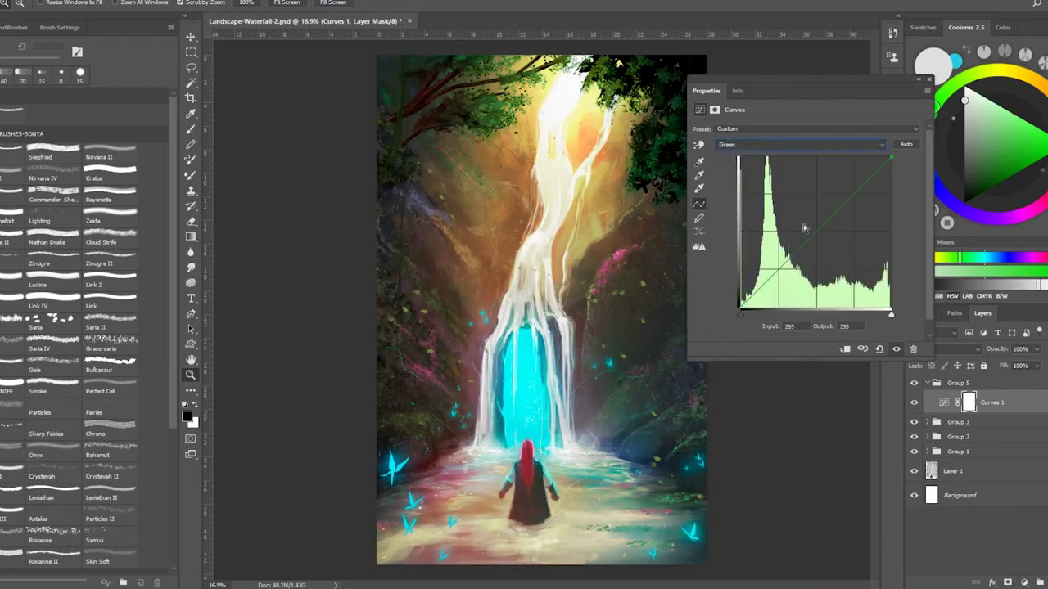
{"action": "left_click", "coordinate": [801, 144]}
{"action": "left_click", "coordinate": [801, 183]}
{"action": "left_click_drag", "start_coordinate": [792, 246], "coordinate": [774, 266]}
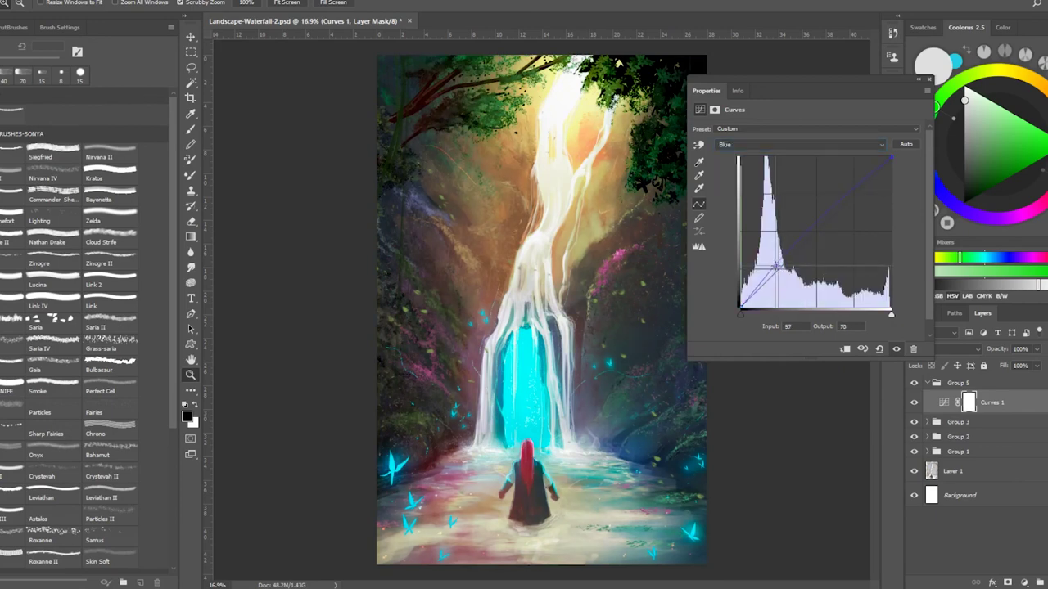
{"action": "left_click", "coordinate": [800, 144]}
{"action": "left_click", "coordinate": [801, 155]}
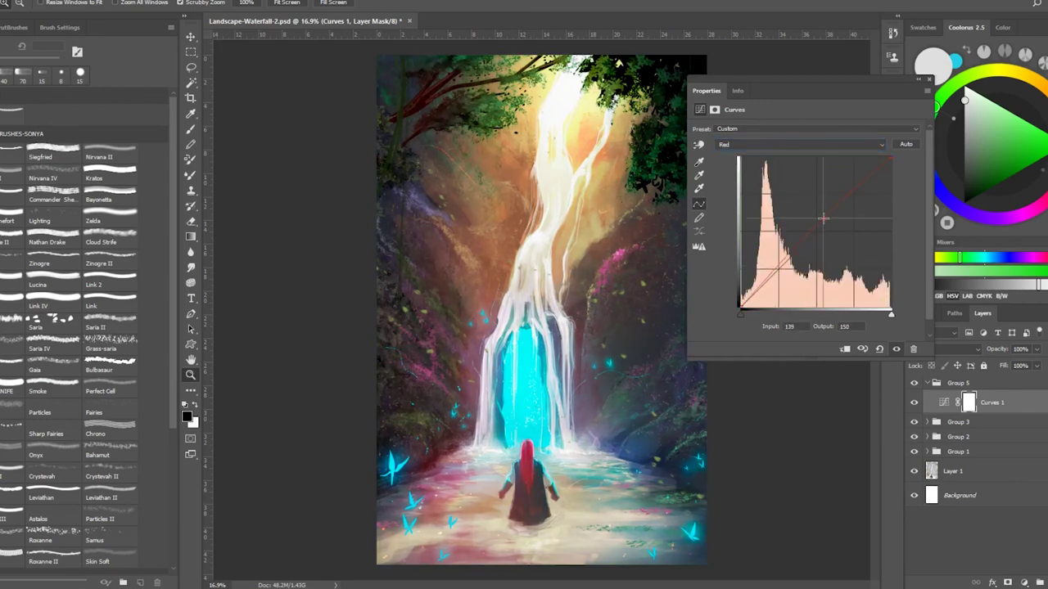
{"action": "left_click", "coordinate": [928, 81]}
Compare the painting with and without the Curves adjustment and reduce the adjustment layer's opacity to 70%.
{"action": "left_click", "coordinate": [916, 404]}
{"action": "left_click", "coordinate": [915, 404]}
{"action": "left_click", "coordinate": [915, 404]}
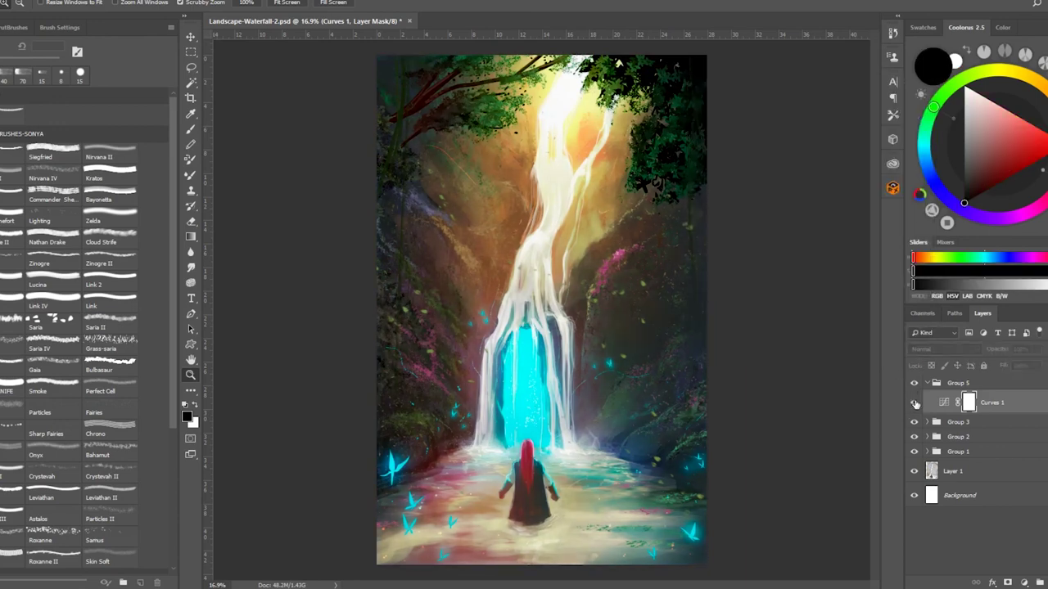
{"action": "left_click", "coordinate": [915, 403]}
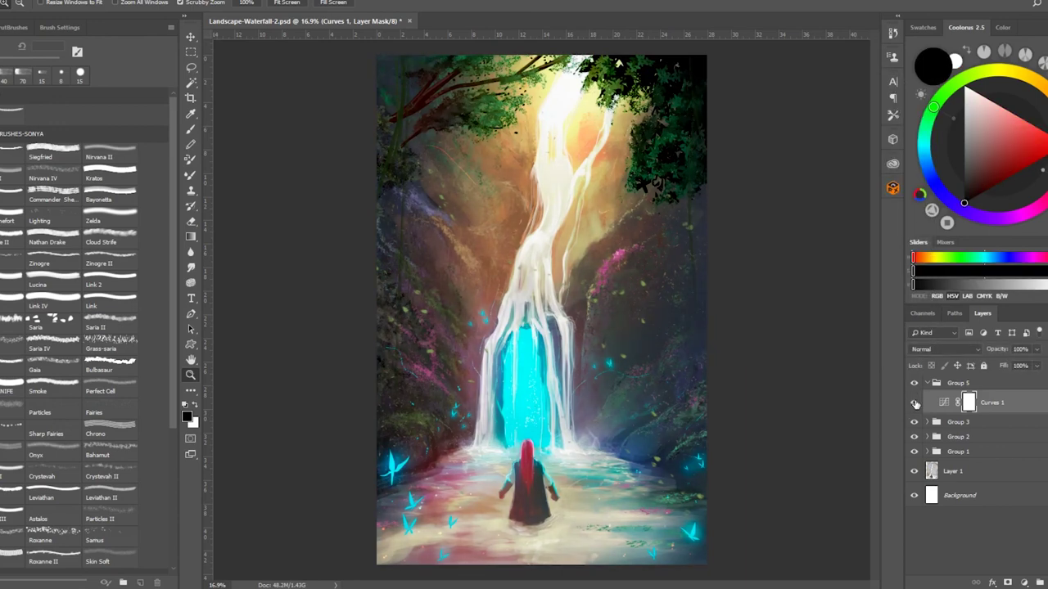
{"action": "left_click", "coordinate": [916, 404]}
{"action": "left_click", "coordinate": [915, 404]}
{"action": "left_click", "coordinate": [916, 404]}
{"action": "left_click", "coordinate": [916, 404]}
{"action": "left_click", "coordinate": [915, 404]}
{"action": "left_click", "coordinate": [916, 404]}
{"action": "left_click", "coordinate": [917, 403]}
{"action": "left_click", "coordinate": [917, 404]}
{"action": "scroll", "coordinate": [540, 280], "scroll_direction": "up", "scroll_amount": 5}
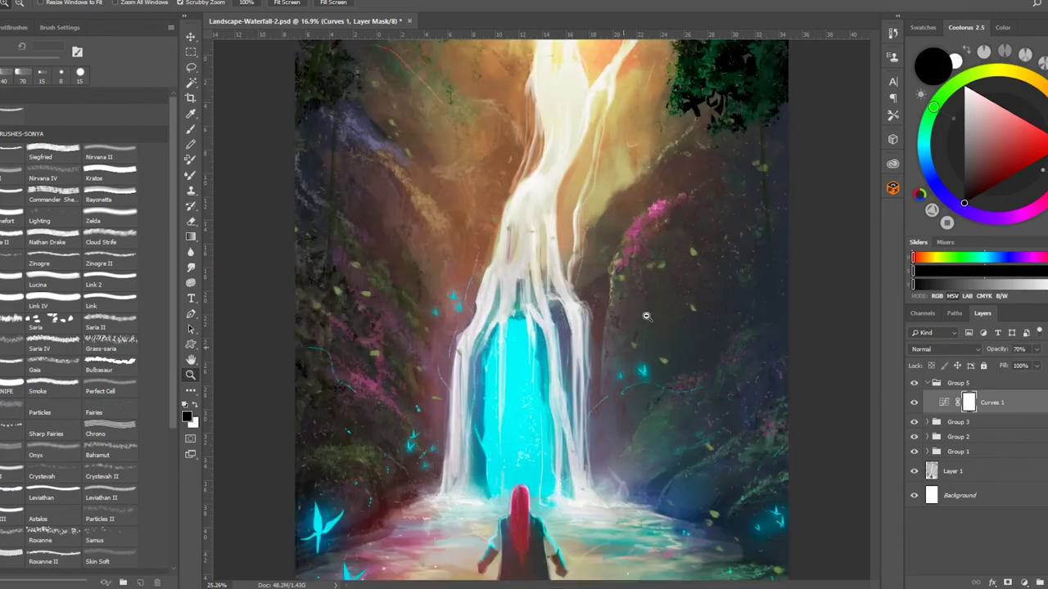
{"action": "scroll", "coordinate": [440, 383], "scroll_direction": "down", "scroll_amount": 5}
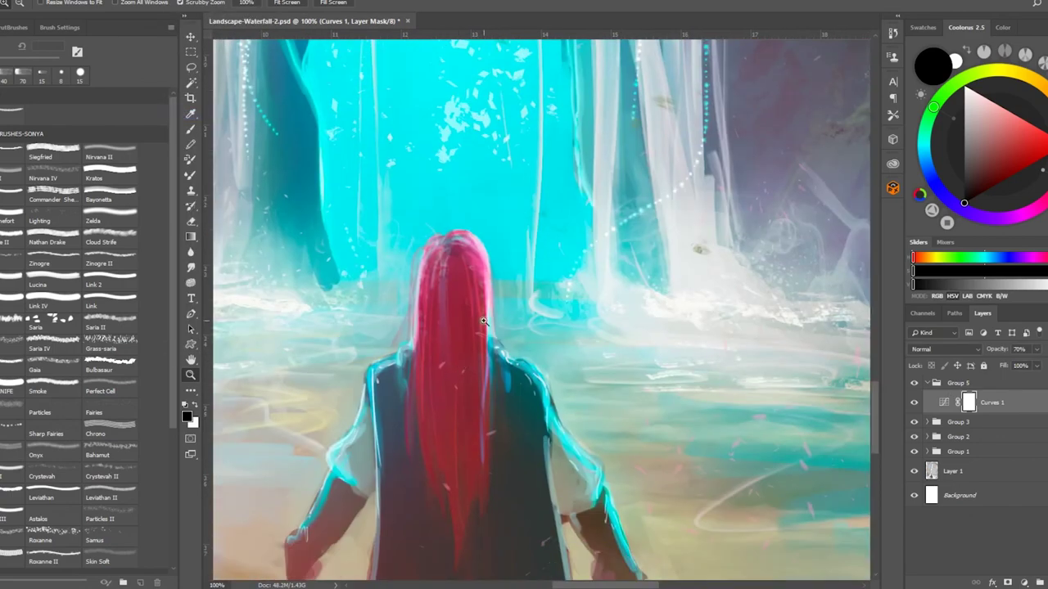
{"action": "scroll", "coordinate": [461, 363], "scroll_direction": "down", "scroll_amount": 8}
{"action": "scroll", "coordinate": [518, 281], "scroll_direction": "up", "scroll_amount": 3}
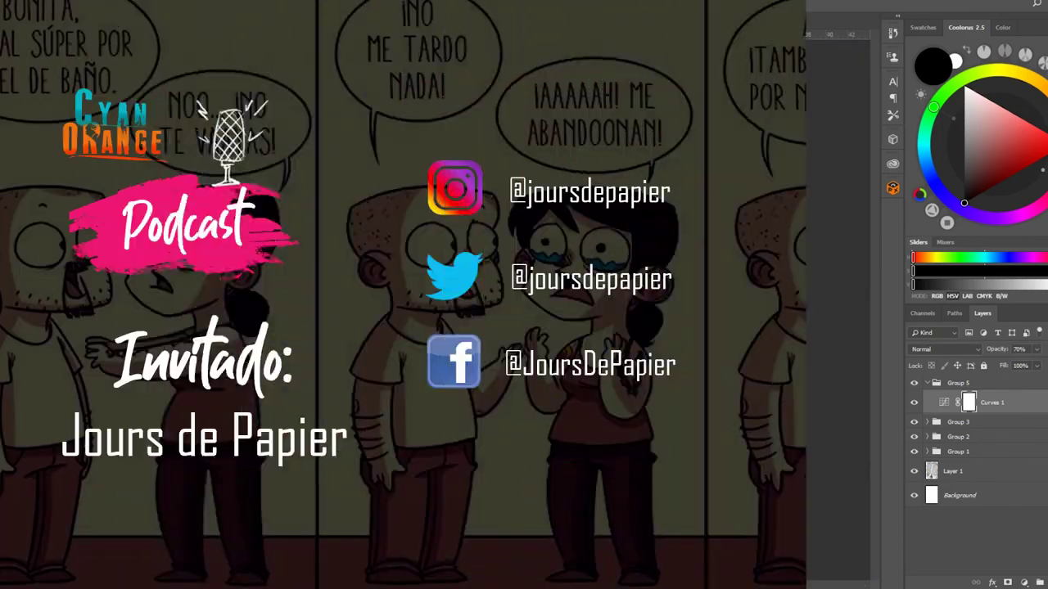